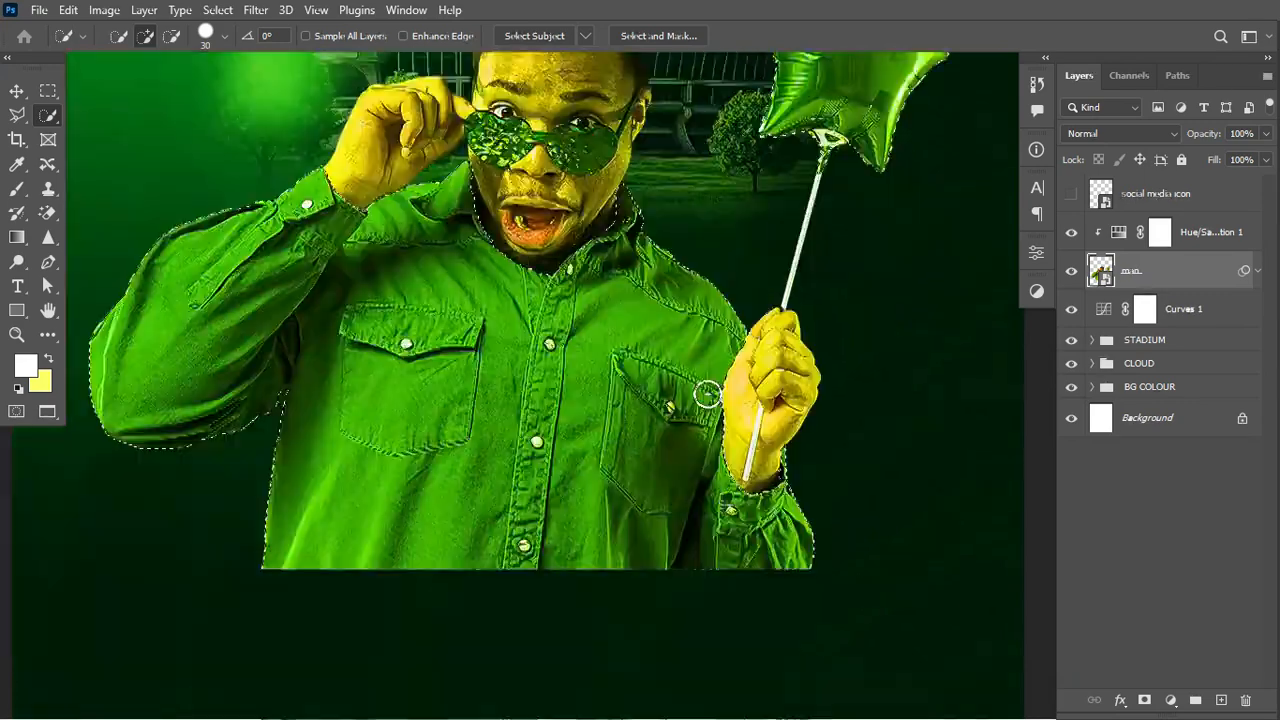
Restrict the Hue/Saturation adjustment to the man's shirt and balloon by filling the inverted selection with black on its mask.
{"action": "key", "text": "ctrl+z"}
{"action": "key", "text": "x"}
{"action": "left_click", "coordinate": [1070, 234]}
{"action": "left_click", "coordinate": [1070, 234]}
{"action": "key", "text": "x"}
{"action": "key", "text": "ctrl+d"}
{"action": "key", "text": "ctrl+z"}
{"action": "key", "text": "ctrl+shift+i"}
{"action": "key", "text": "ctrl+BackSpace"}
{"action": "key", "text": "ctrl+d"}
{"action": "double_click", "coordinate": [1118, 232]}
{"action": "left_click", "coordinate": [1071, 233]}
{"action": "left_click", "coordinate": [1071, 233]}
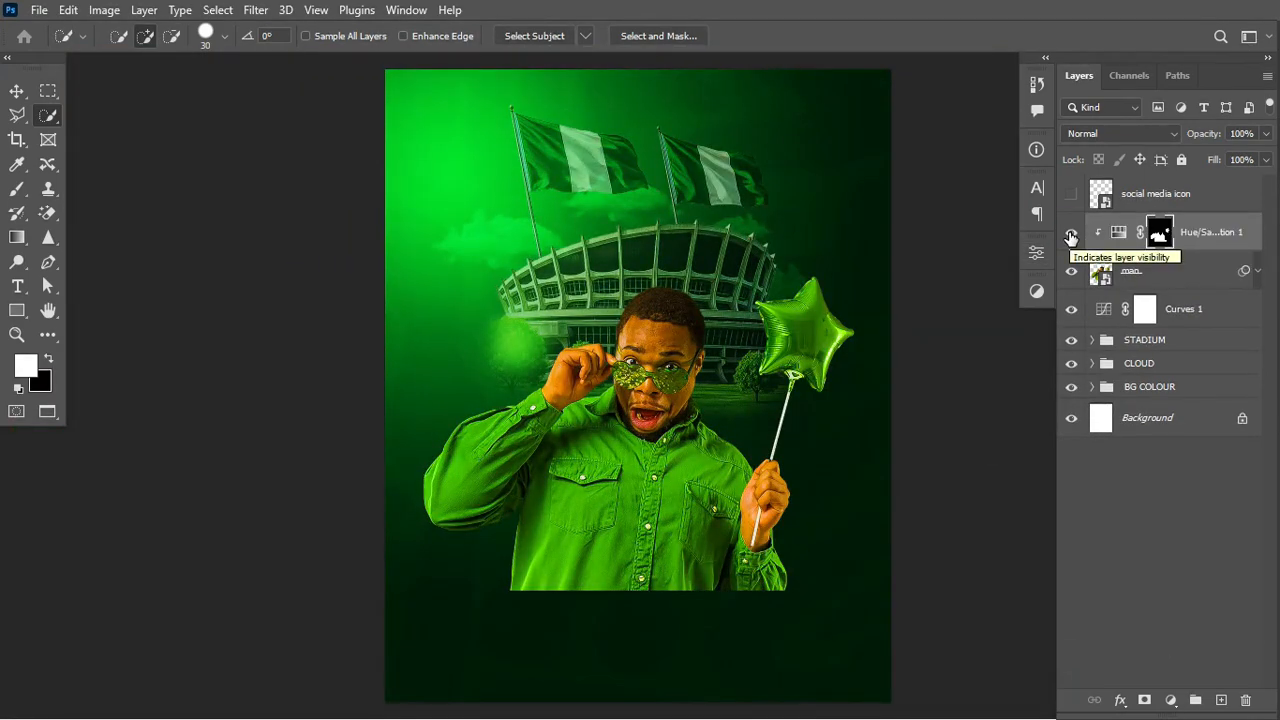
Add a Curves adjustment over the man and shape its highlights, comparing the Hue/Saturation effect on and off.
{"action": "left_click", "coordinate": [1071, 235]}
{"action": "left_click_drag", "start_coordinate": [878, 375], "coordinate": [942, 371]}
{"action": "left_click", "coordinate": [1071, 235]}
{"action": "left_click", "coordinate": [1171, 700]}
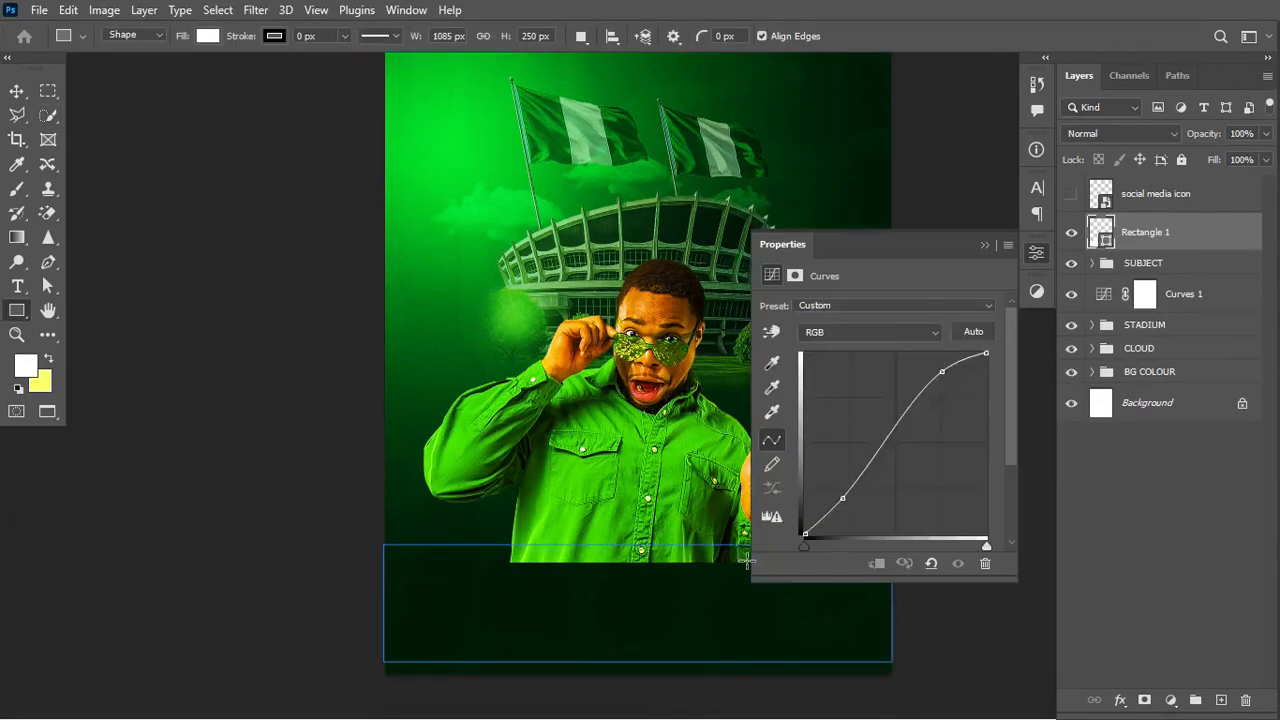
Draw a white rectangle of about 1085 × 250 px across the lower edge of the poster.
{"action": "left_click_drag", "start_coordinate": [886, 660], "coordinate": [888, 663]}
{"action": "left_click_drag", "start_coordinate": [640, 450], "coordinate": [640, 474]}
Add the headline texts "INDEPENDENCE DAY" and "NIGERIA" to the poster and transform the first one.
{"action": "type", "text": "INDEPENDENCE DAY"}
{"action": "key", "text": "ctrl+t"}
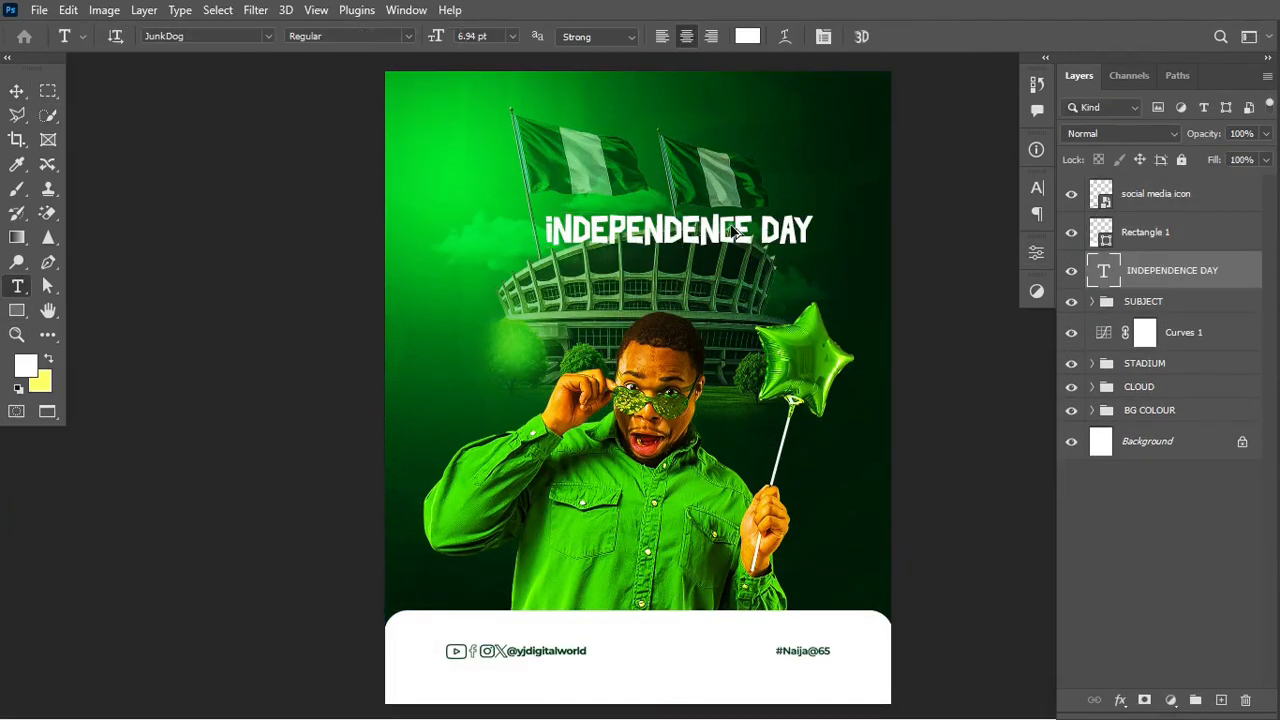
{"action": "key", "text": "Return"}
{"action": "type", "text": "NIGERIA"}
Duplicate the chosen layer, reposition the copy on the poster and group the layers.
{"action": "left_click", "coordinate": [1144, 402]}
{"action": "key", "text": "4"}
{"action": "key", "text": "ctrl+j"}
{"action": "left_click", "coordinate": [1171, 137]}
{"action": "left_click_drag", "start_coordinate": [701, 279], "coordinate": [657, 277]}
{"action": "key", "text": "t"}
{"action": "key", "text": "ctrl+g"}
Add an adjustment layer over the finished poster and step through its preset options.
{"action": "left_click", "coordinate": [1171, 700]}
{"action": "key", "text": "Down"}
{"action": "key", "text": "Down"}
{"action": "key", "text": "Down"}
{"action": "key", "text": "Down"}
{"action": "key", "text": "Down"}
{"action": "key", "text": "Down"}
{"action": "key", "text": "Down"}
{"action": "key", "text": "Down"}
{"action": "key", "text": "Down"}
{"action": "key", "text": "Down"}
{"action": "key", "text": "Down"}
{"action": "key", "text": "Down"}
{"action": "key", "text": "Down"}
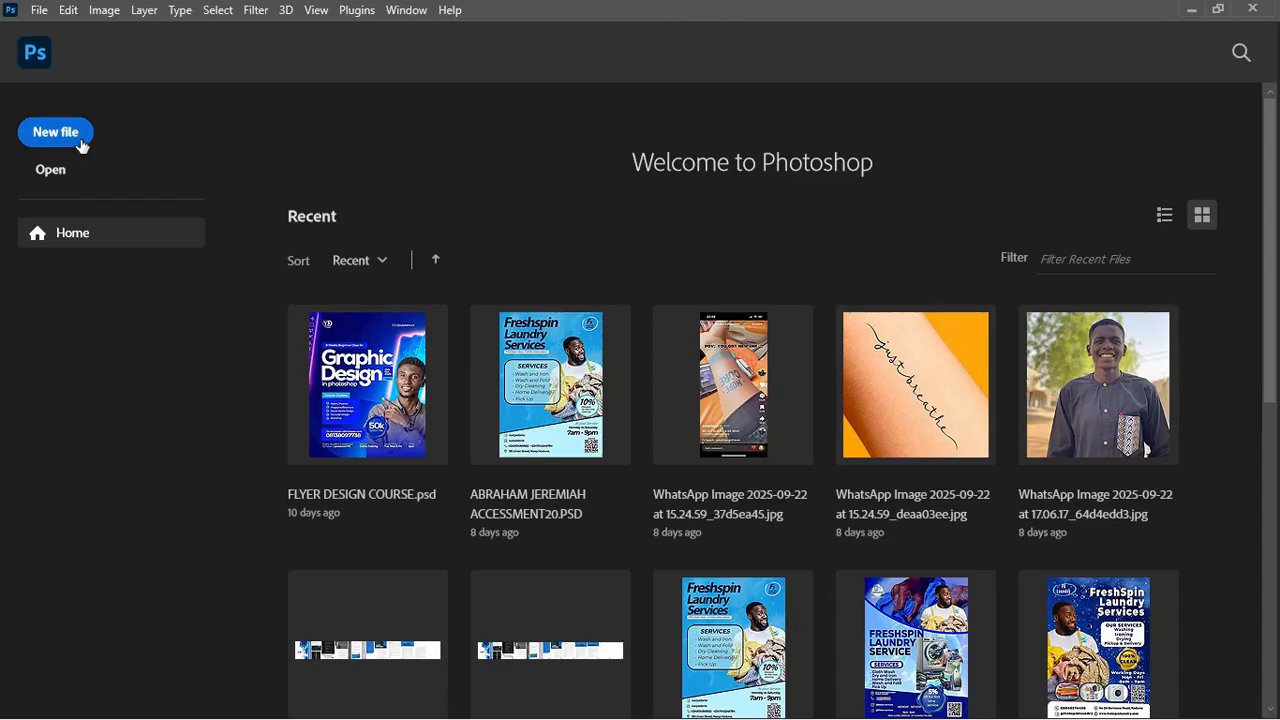
Create a new white RGB document of 1080 × 1350 pixels at 300 pixels per centimeter.
{"action": "left_click", "coordinate": [82, 146]}
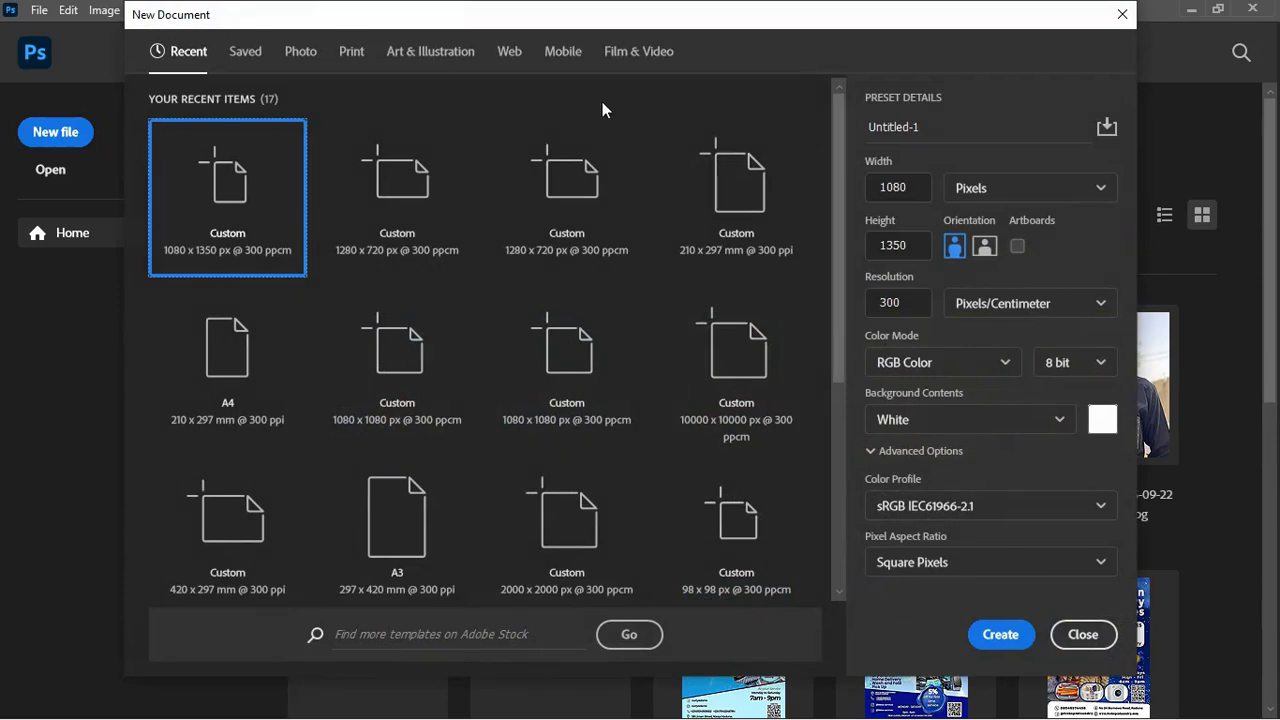
{"action": "left_click", "coordinate": [1045, 189]}
{"action": "left_click", "coordinate": [1022, 227]}
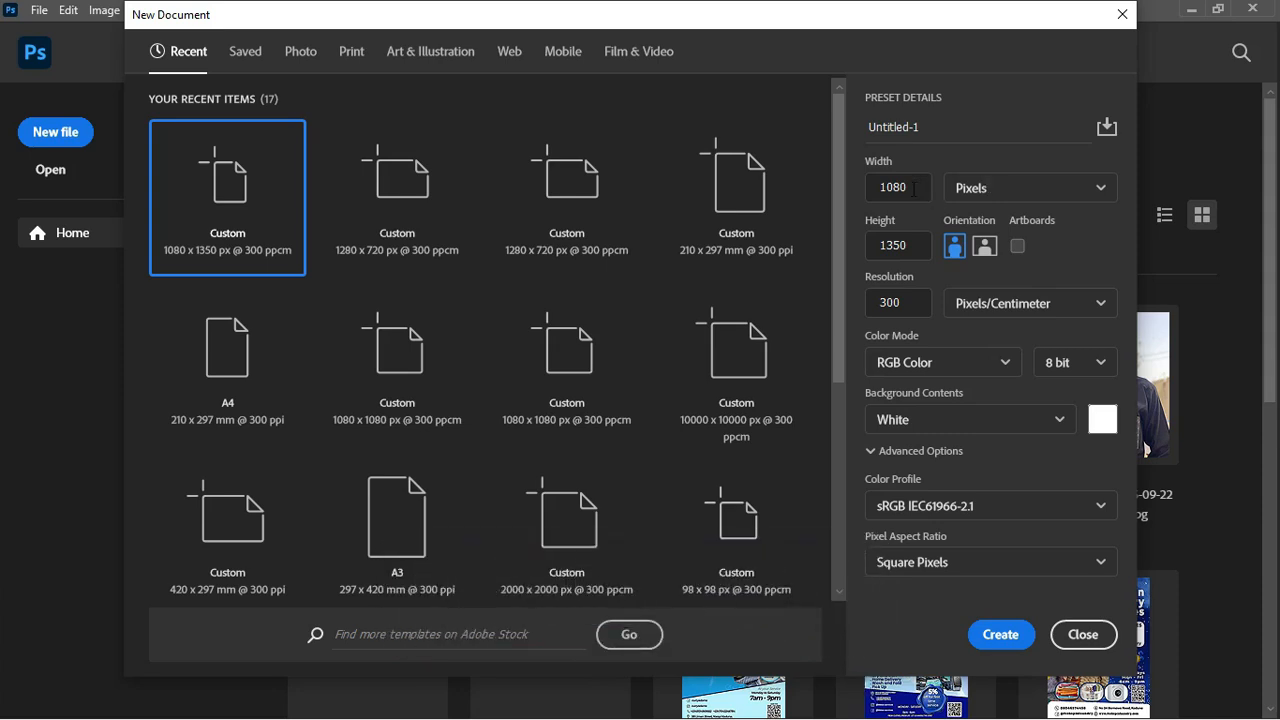
{"action": "left_click", "coordinate": [940, 126]}
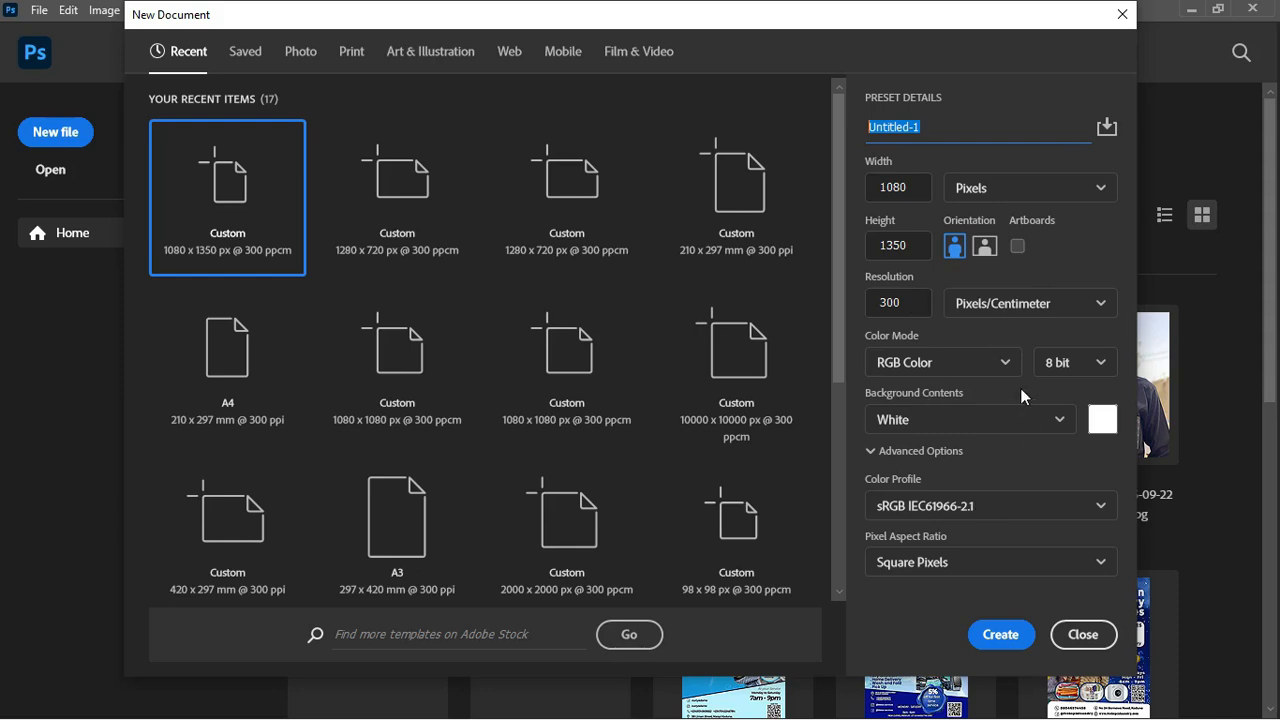
{"action": "left_click", "coordinate": [1000, 634]}
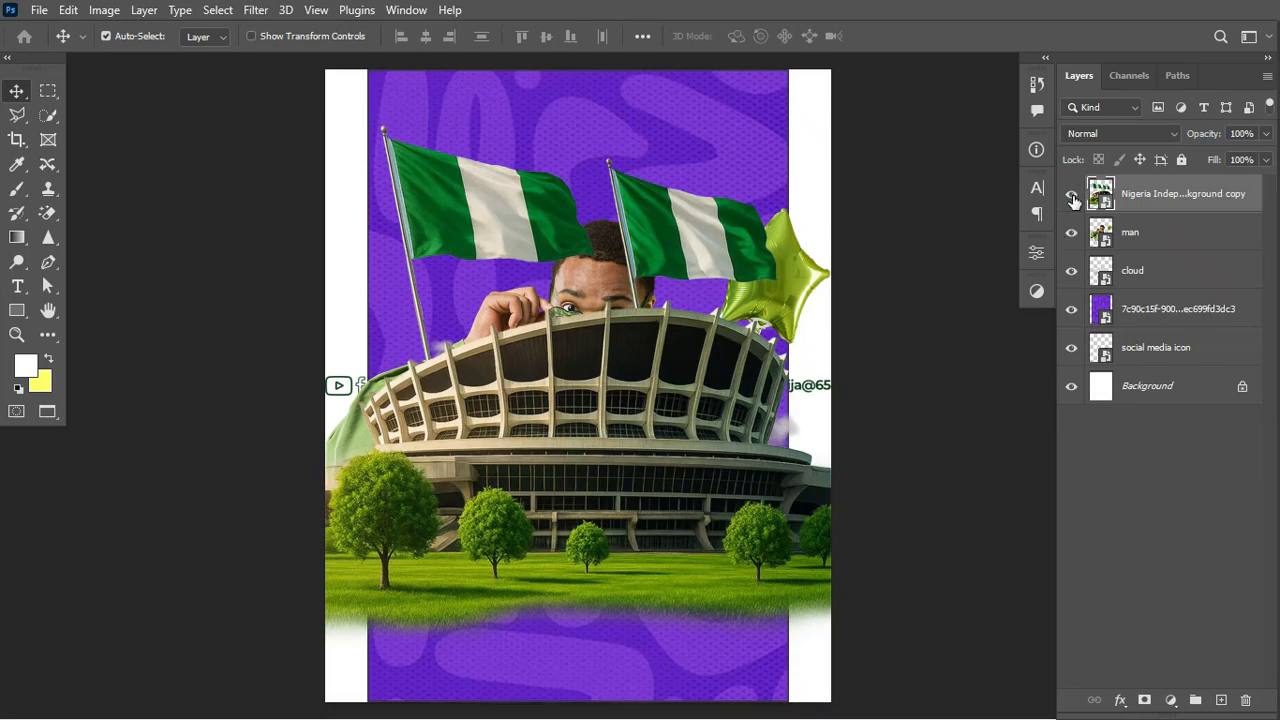
Hide all five placed image layers and move the Nigeria stadium layer directly above the Background layer.
{"action": "left_click", "coordinate": [1071, 195]}
{"action": "left_click", "coordinate": [1071, 232]}
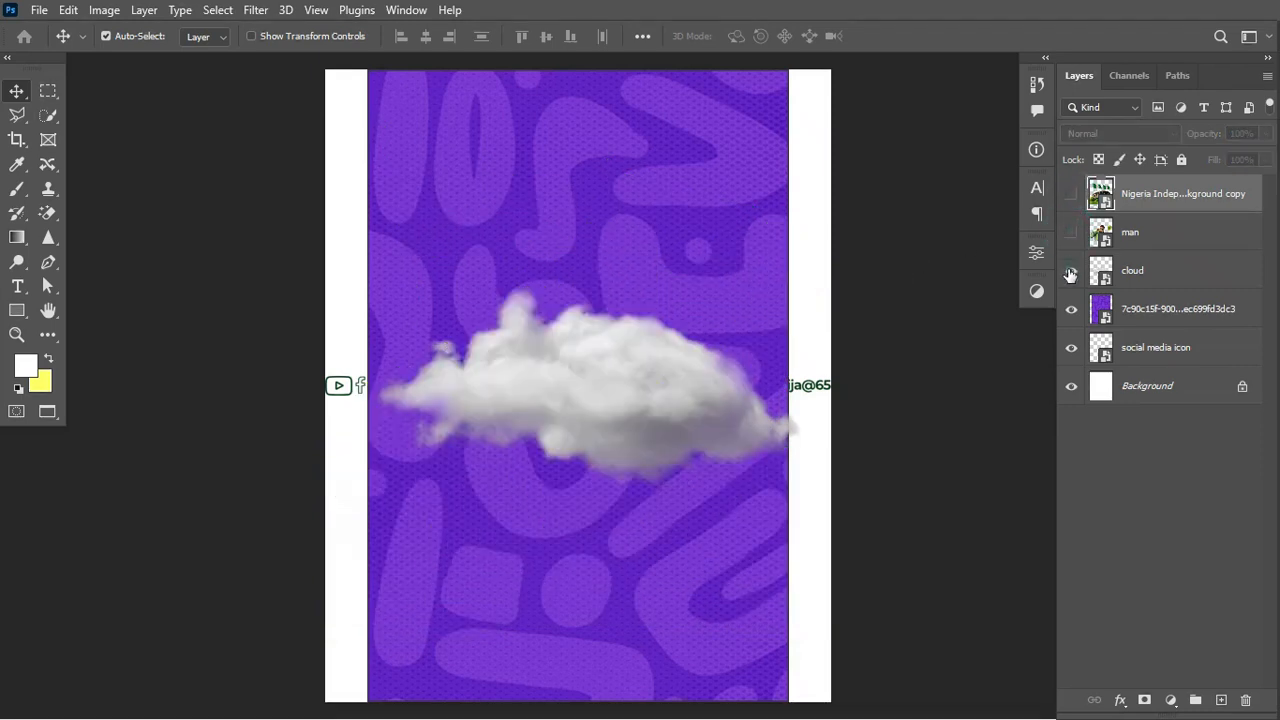
{"action": "left_click", "coordinate": [1071, 270]}
{"action": "left_click", "coordinate": [1071, 309]}
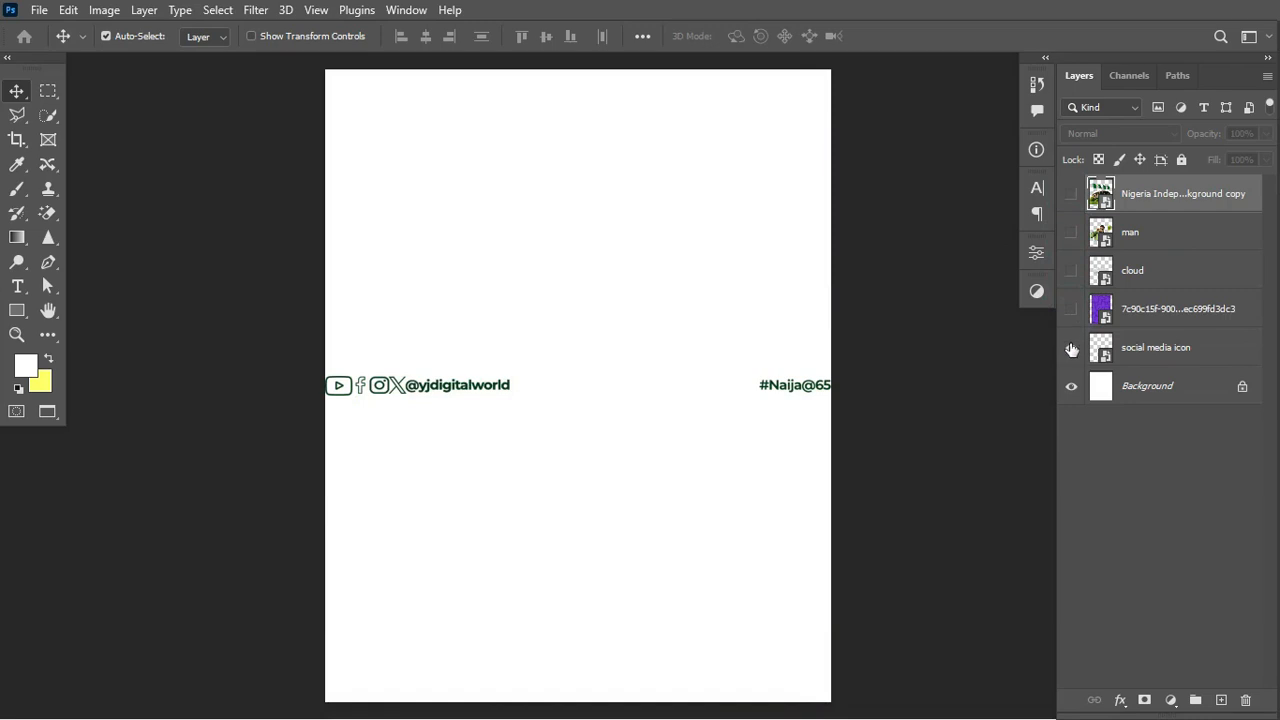
{"action": "left_click", "coordinate": [1071, 347]}
{"action": "left_click_drag", "start_coordinate": [1150, 197], "coordinate": [1151, 348]}
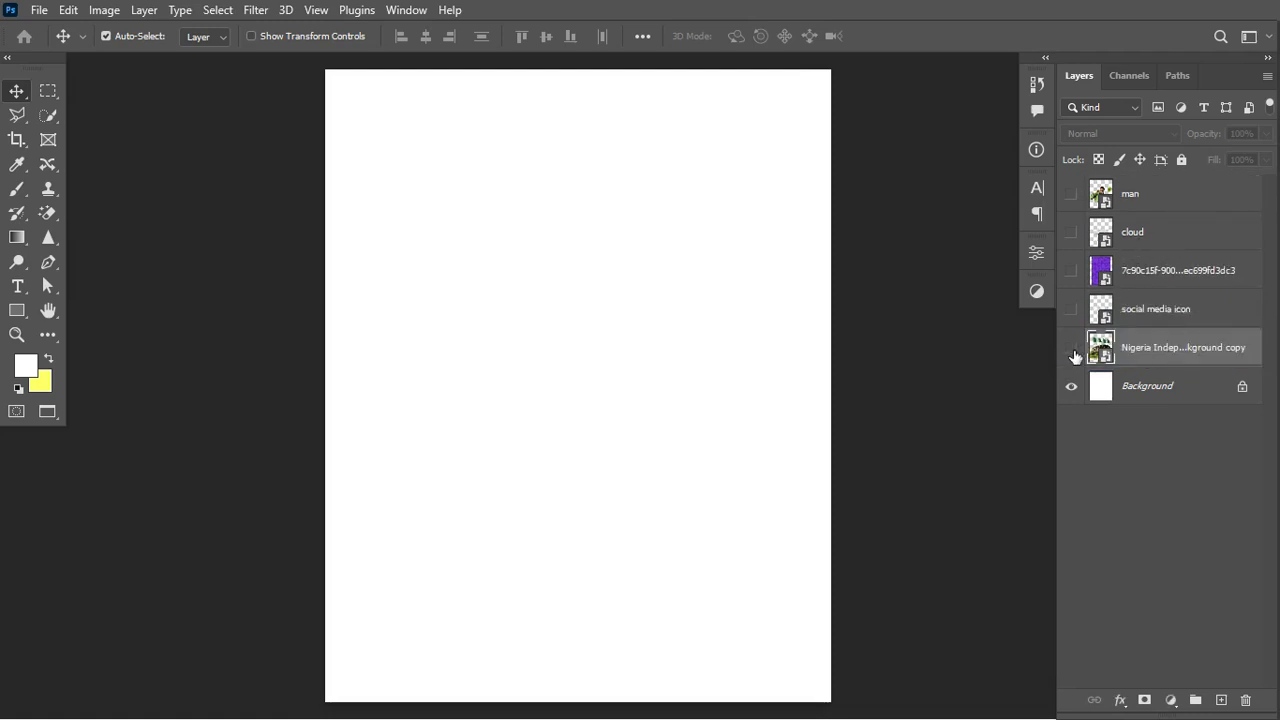
Add a Gradient fill layer above the Background layer using the dark-green to bright-green preset.
{"action": "left_click", "coordinate": [1138, 386]}
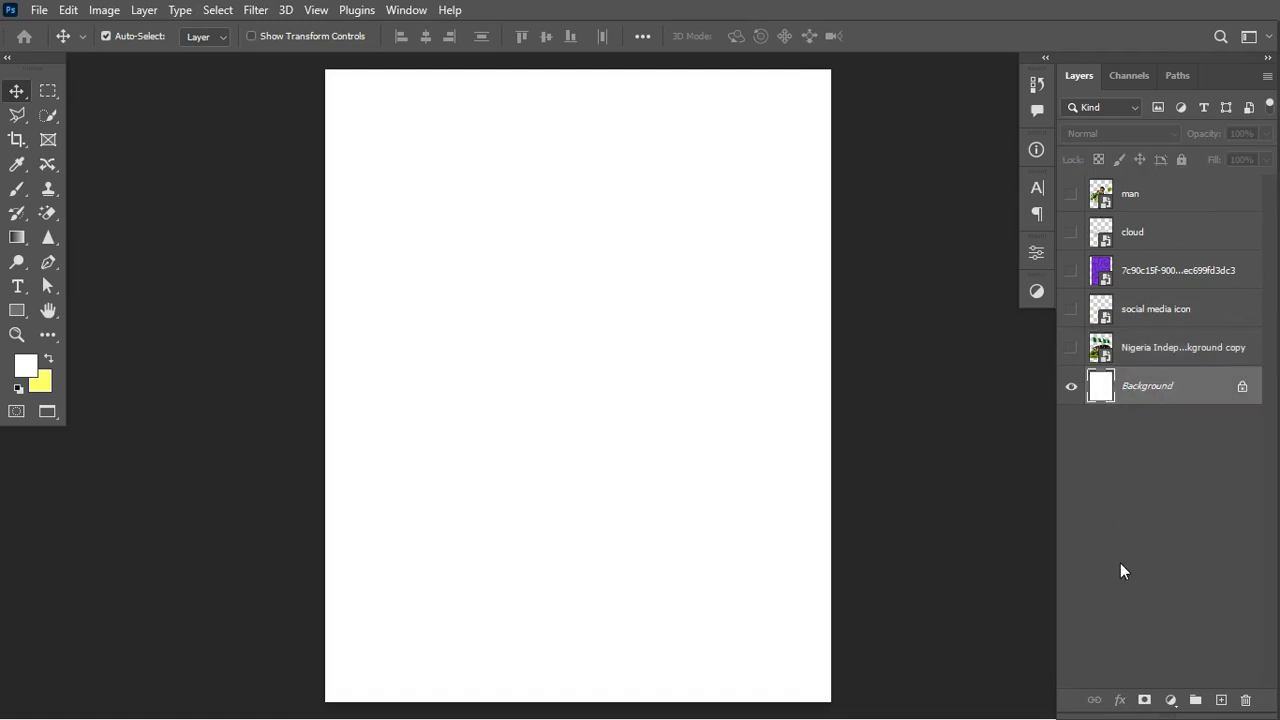
{"action": "left_click", "coordinate": [1170, 700]}
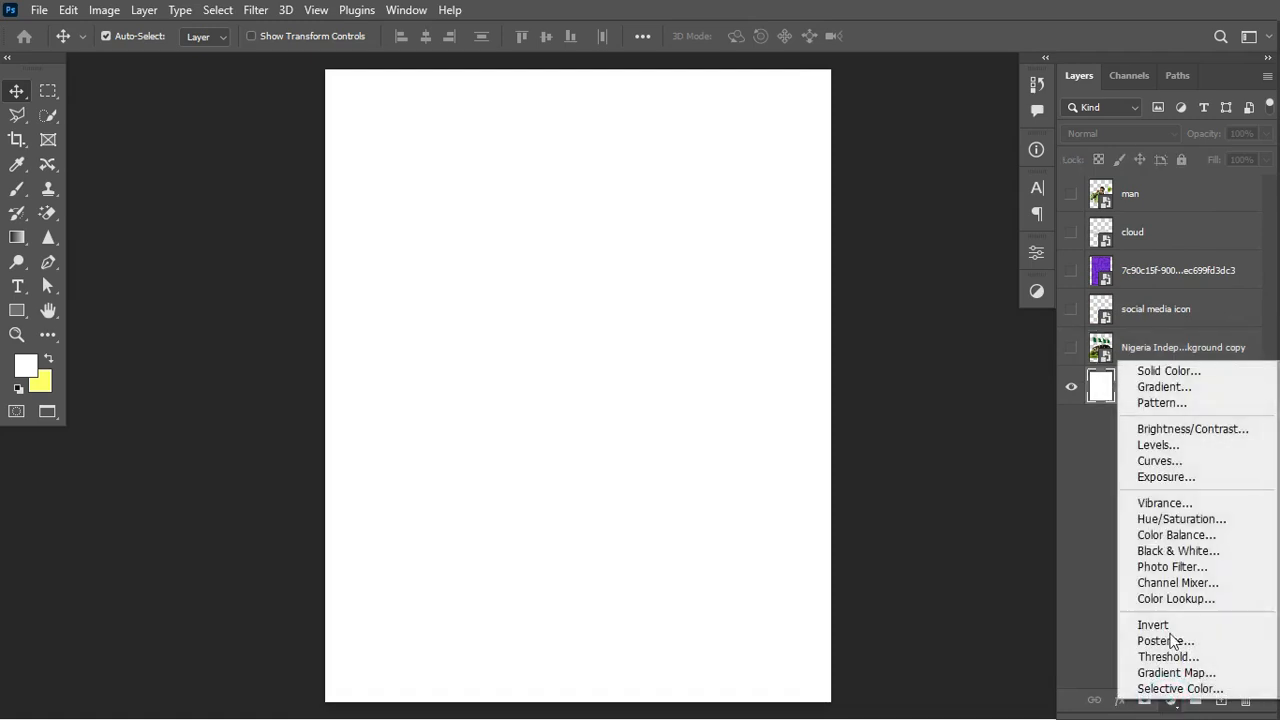
{"action": "left_click", "coordinate": [1163, 387]}
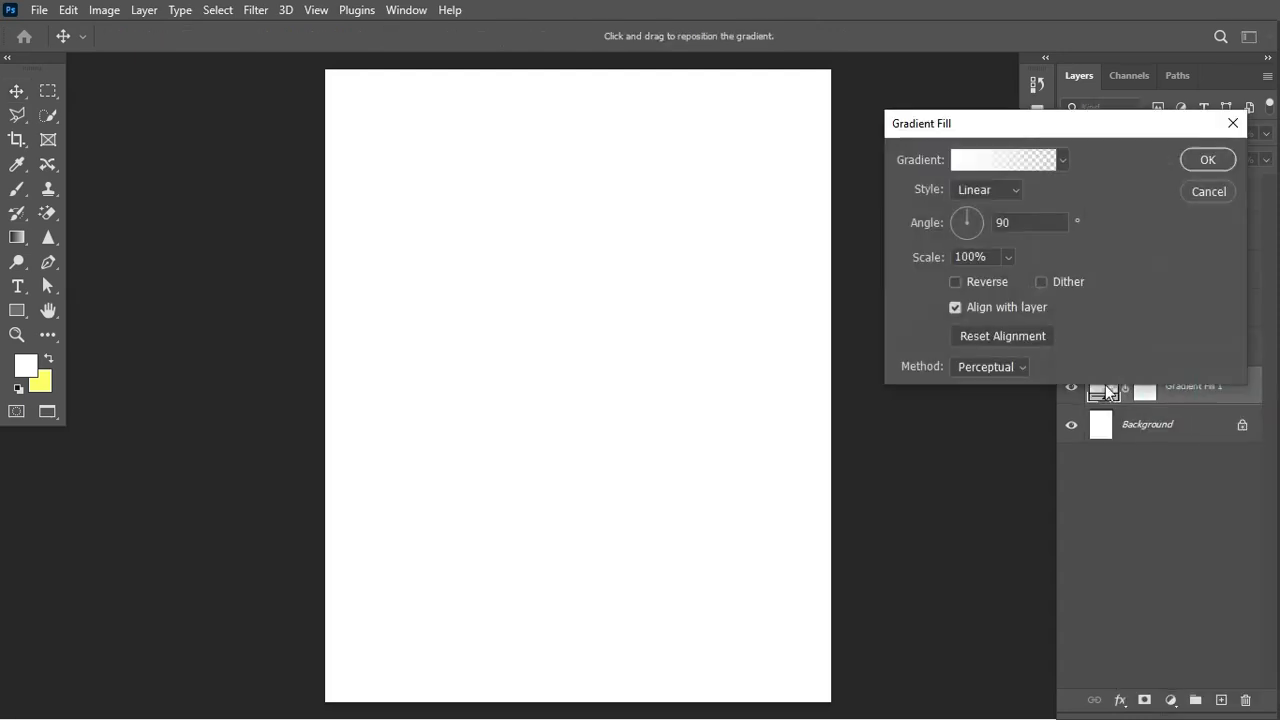
{"action": "left_click", "coordinate": [994, 165]}
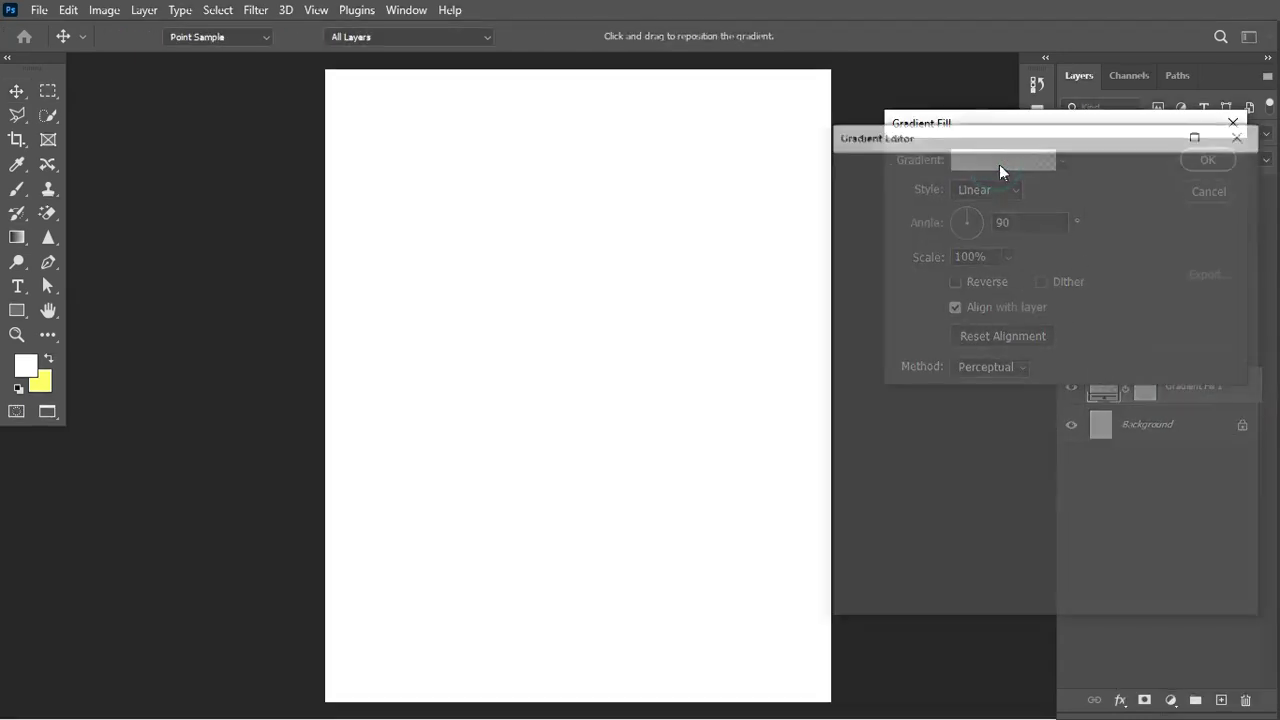
{"action": "left_click_drag", "start_coordinate": [1152, 220], "coordinate": [1156, 310]}
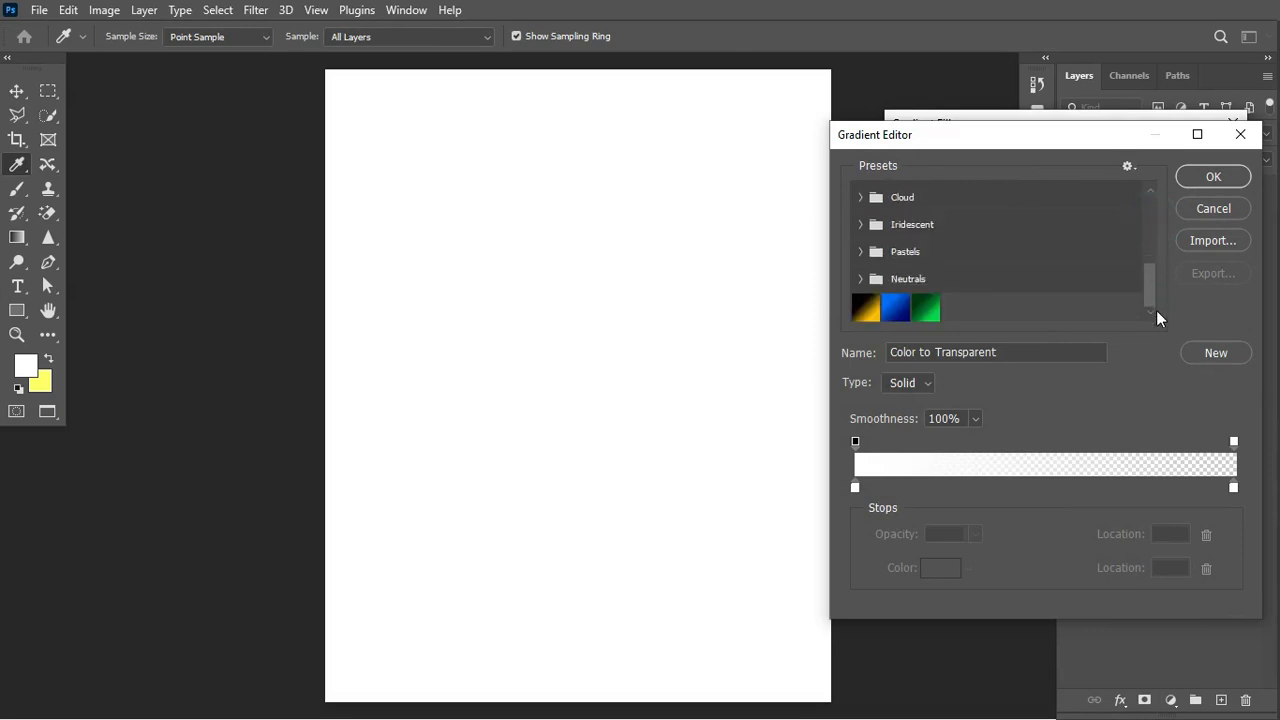
{"action": "left_click", "coordinate": [924, 308]}
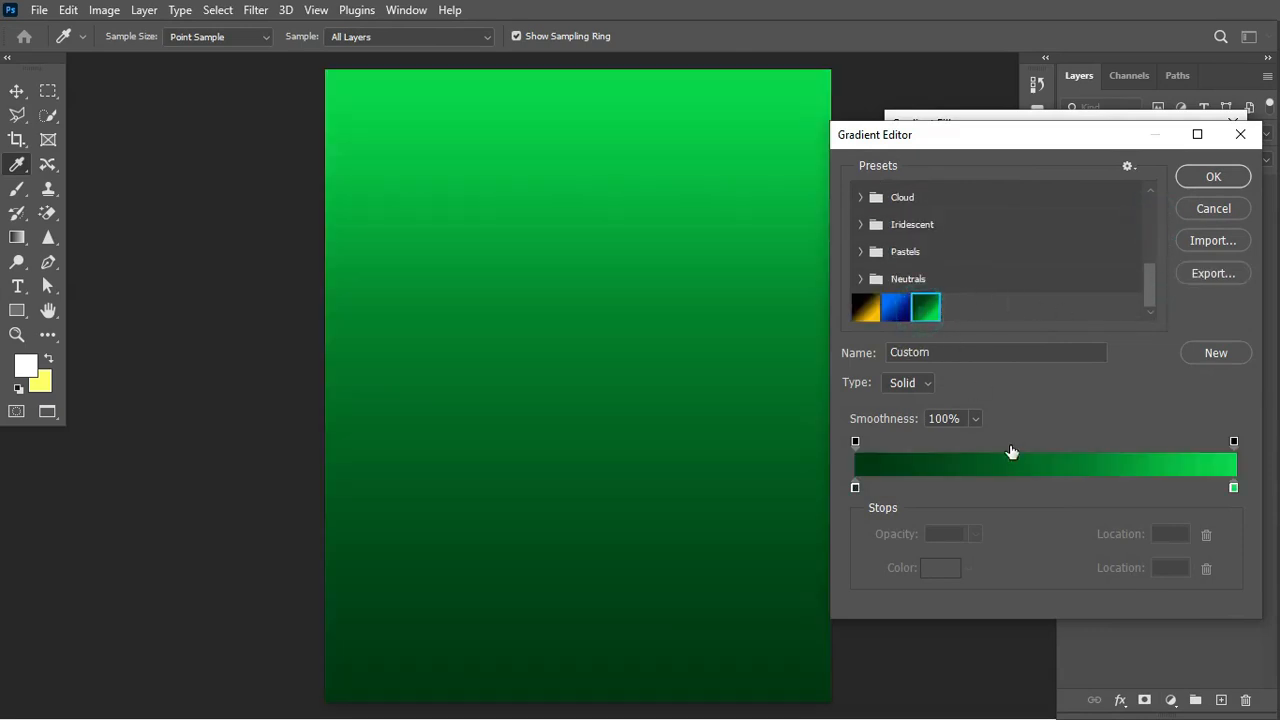
Inspect the hex codes of the gradient's dark and bright stops and the location of its midpoint, keeping the gradient.
{"action": "left_click", "coordinate": [855, 487]}
{"action": "left_click", "coordinate": [940, 569]}
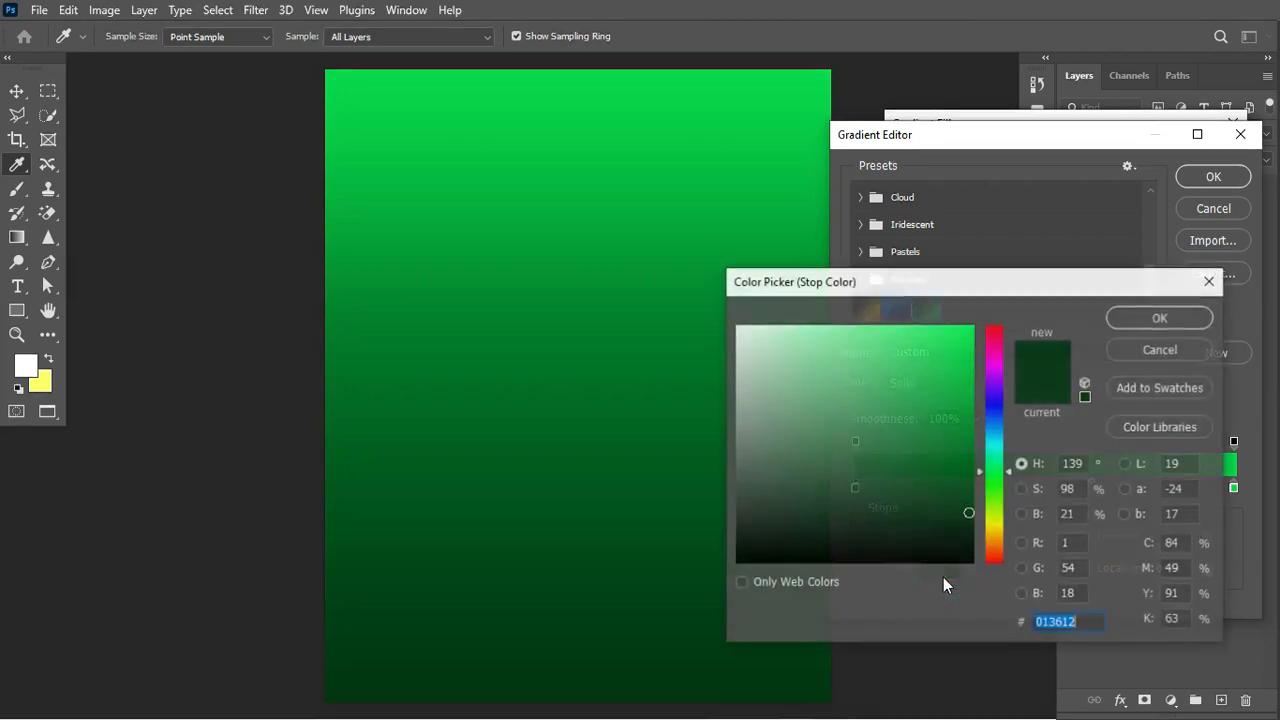
{"action": "left_click", "coordinate": [1088, 617]}
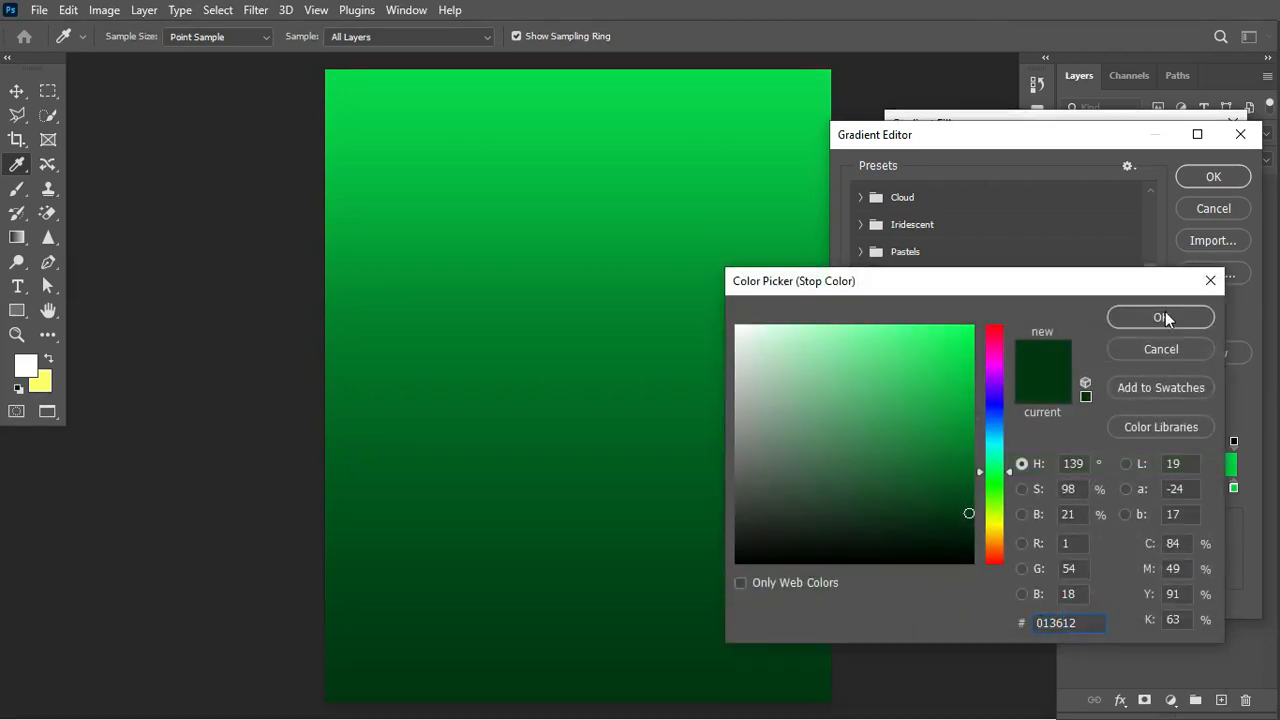
{"action": "left_click", "coordinate": [1125, 316]}
{"action": "left_click", "coordinate": [1233, 487]}
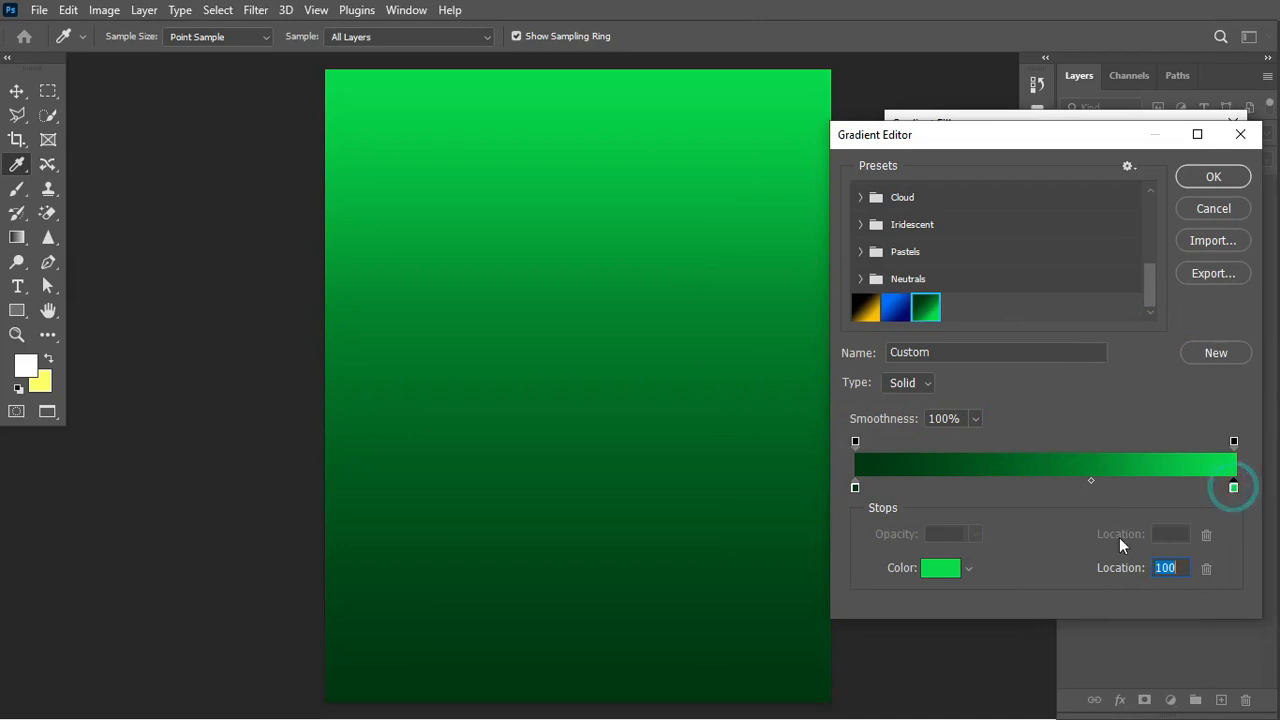
{"action": "left_click", "coordinate": [941, 569]}
{"action": "left_click", "coordinate": [1088, 620]}
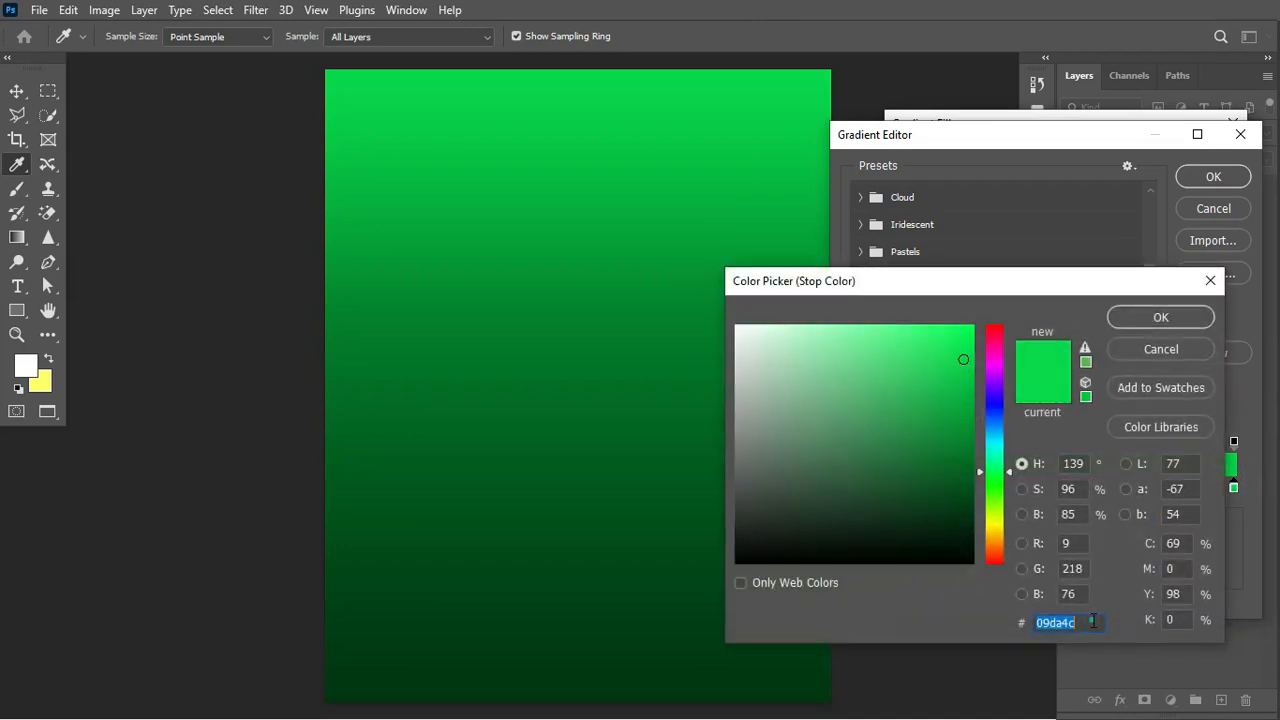
{"action": "left_click", "coordinate": [1175, 322]}
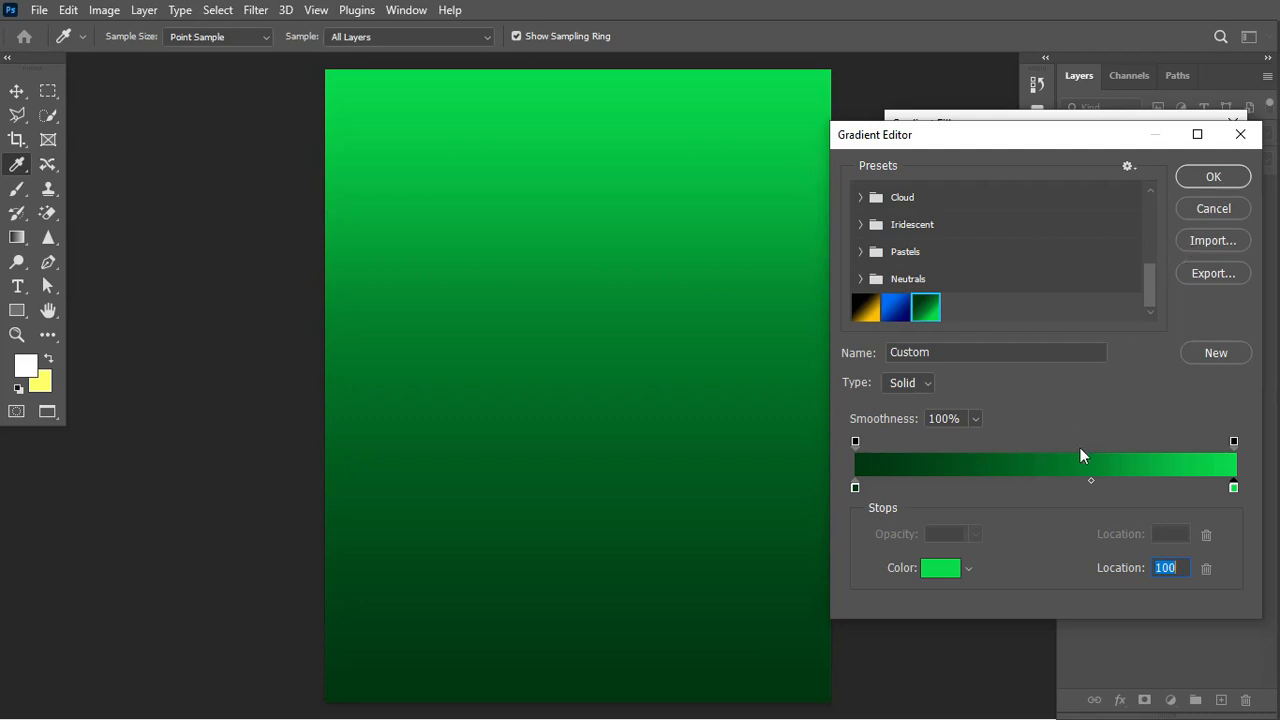
{"action": "left_click", "coordinate": [1091, 481]}
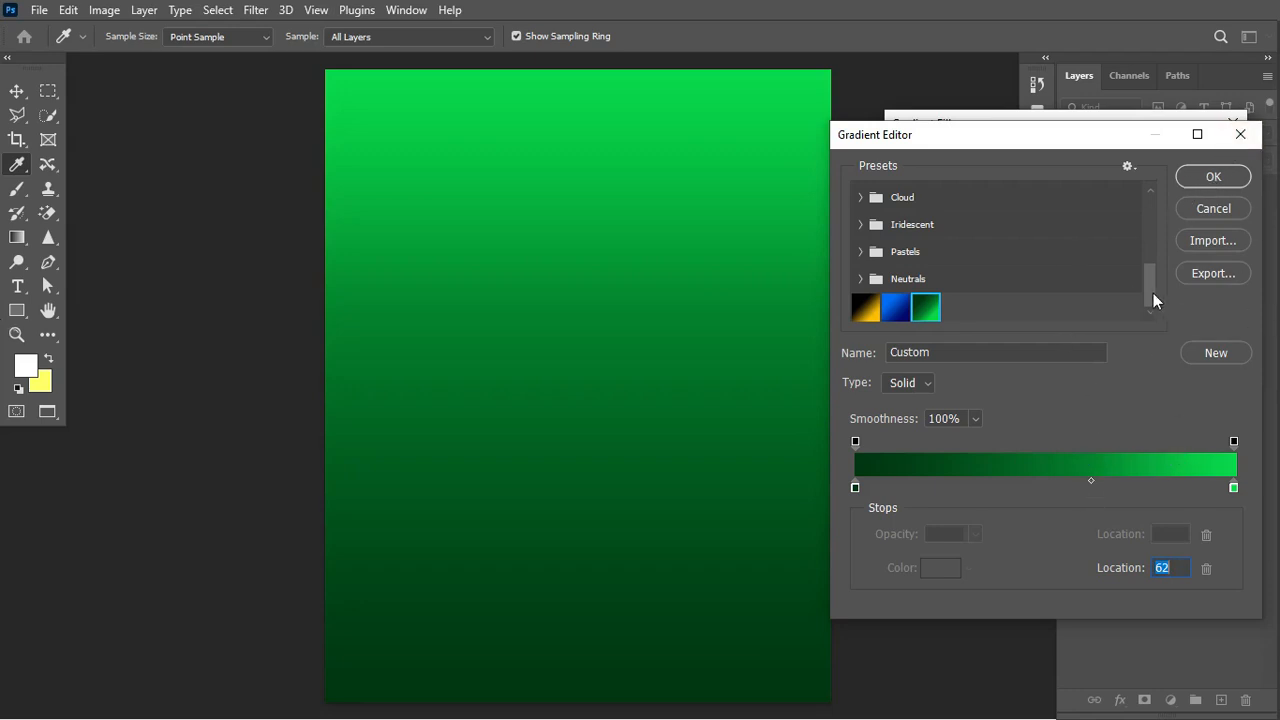
{"action": "left_click", "coordinate": [1214, 177]}
Make the gradient fill Radial and reversed, and move its bright centre to the upper-left area of the canvas.
{"action": "left_click", "coordinate": [1016, 190]}
{"action": "left_click", "coordinate": [1000, 221]}
{"action": "left_click", "coordinate": [976, 281]}
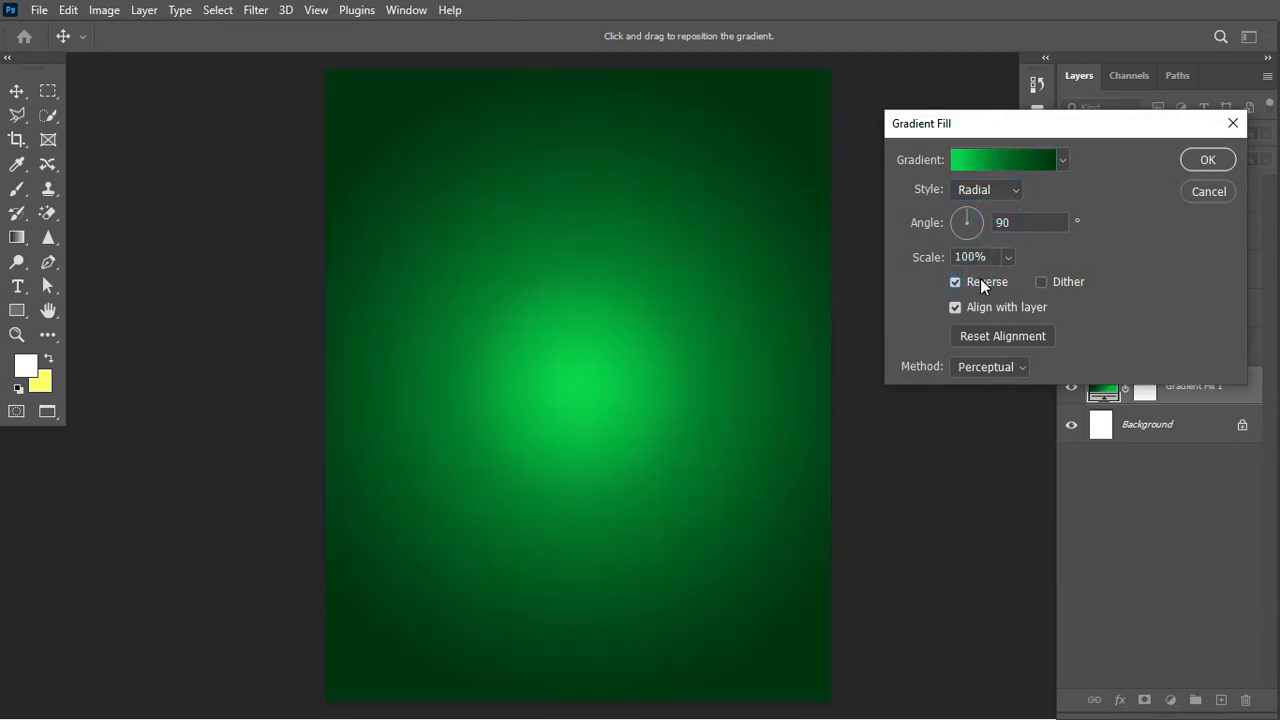
{"action": "left_click_drag", "start_coordinate": [606, 382], "coordinate": [399, 148]}
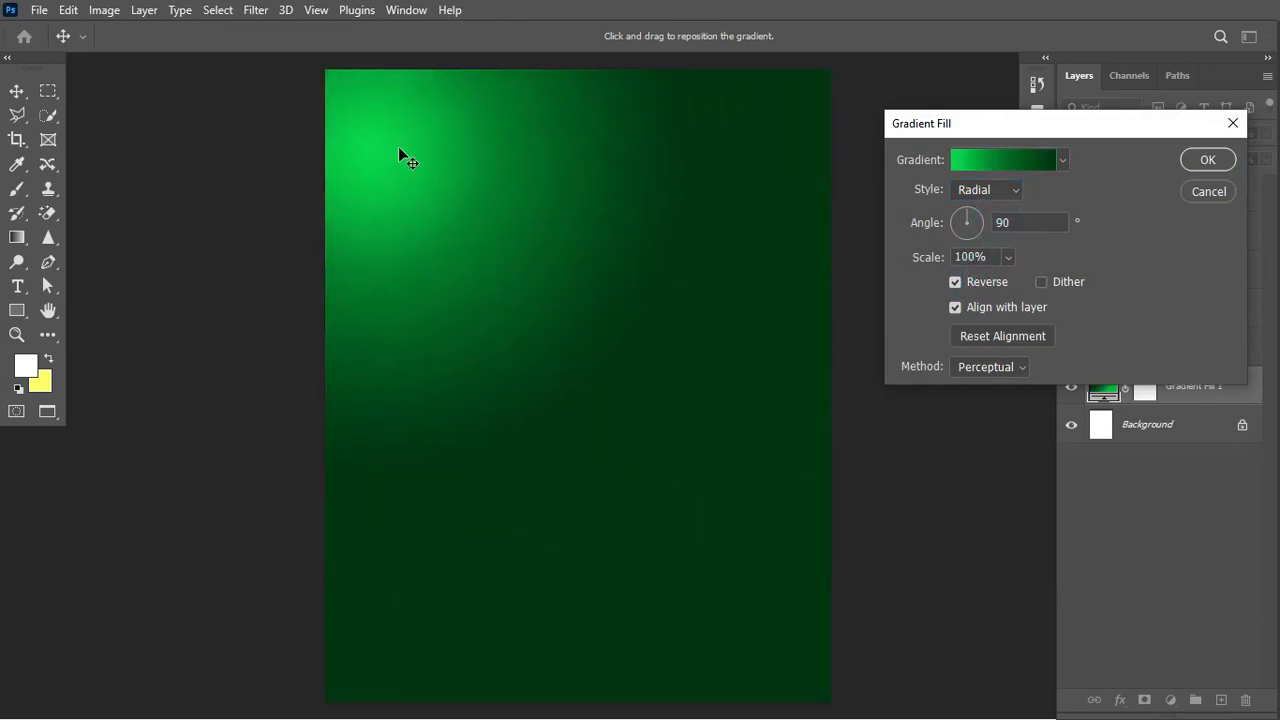
Set the gradient's scale to 136%, nudge its bright centre slightly and apply the fill.
{"action": "double_click", "coordinate": [975, 255]}
{"action": "type", "text": "136"}
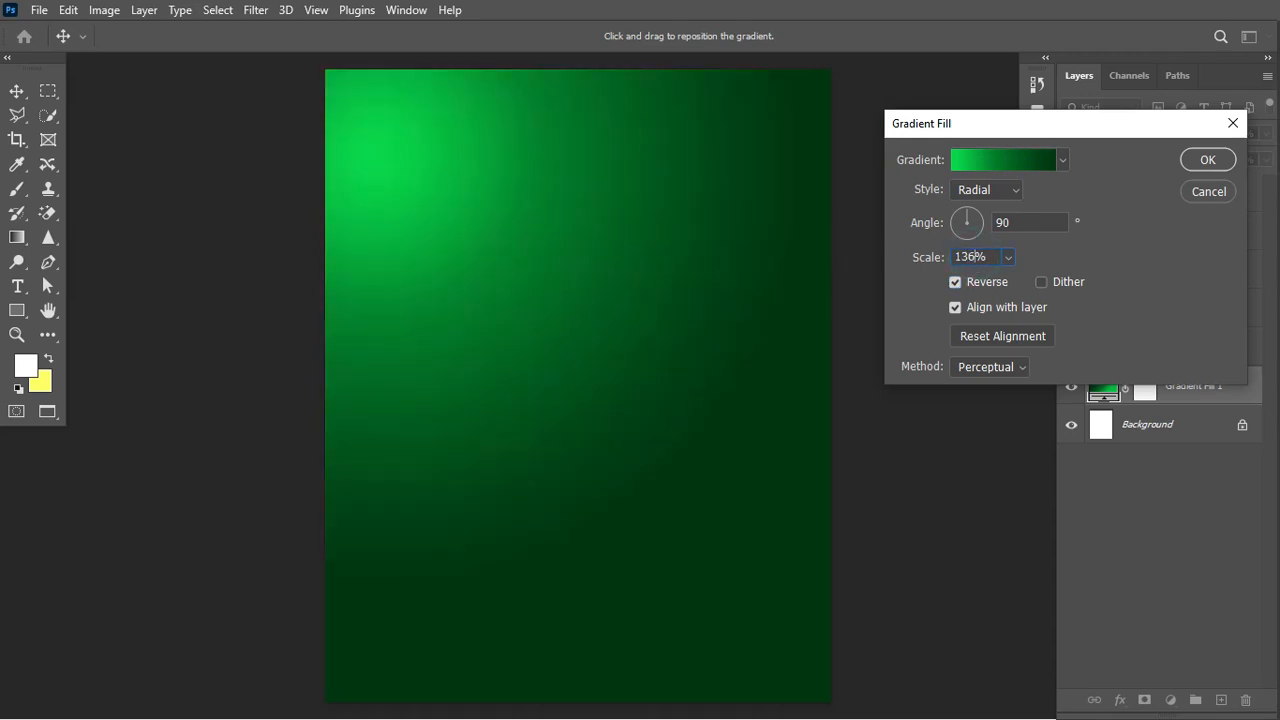
{"action": "left_click", "coordinate": [447, 156]}
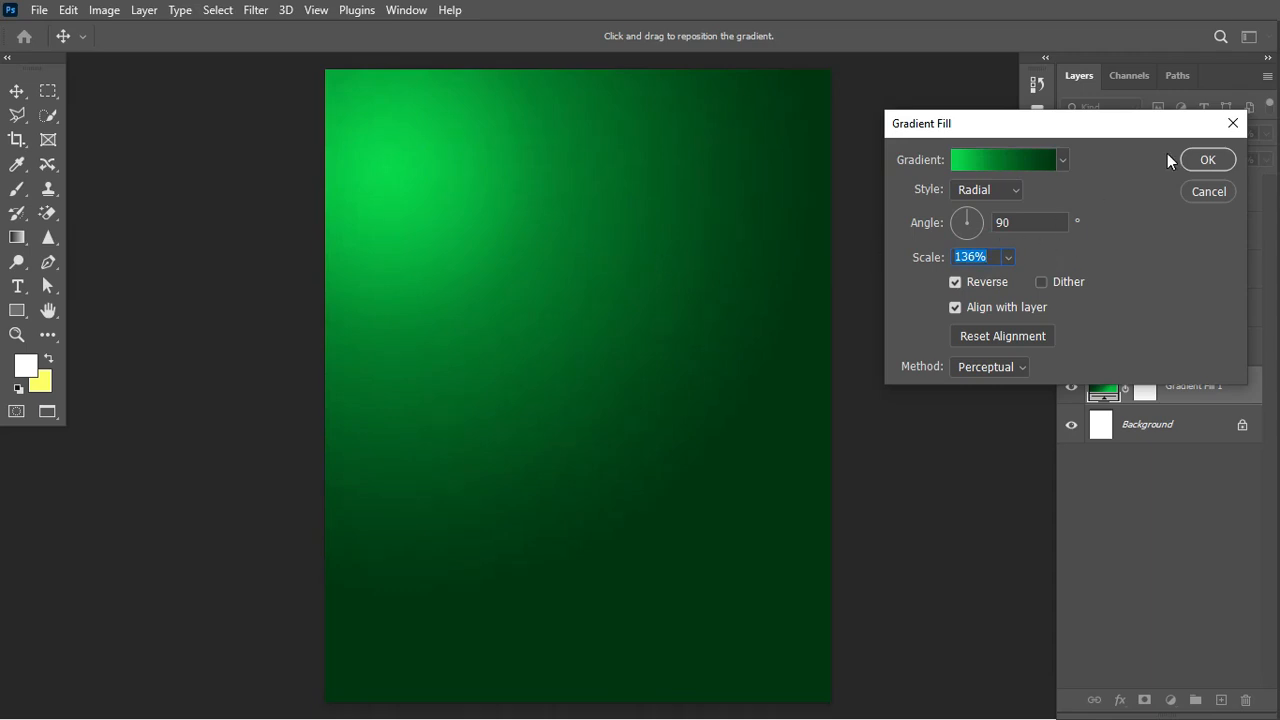
{"action": "left_click", "coordinate": [1206, 161]}
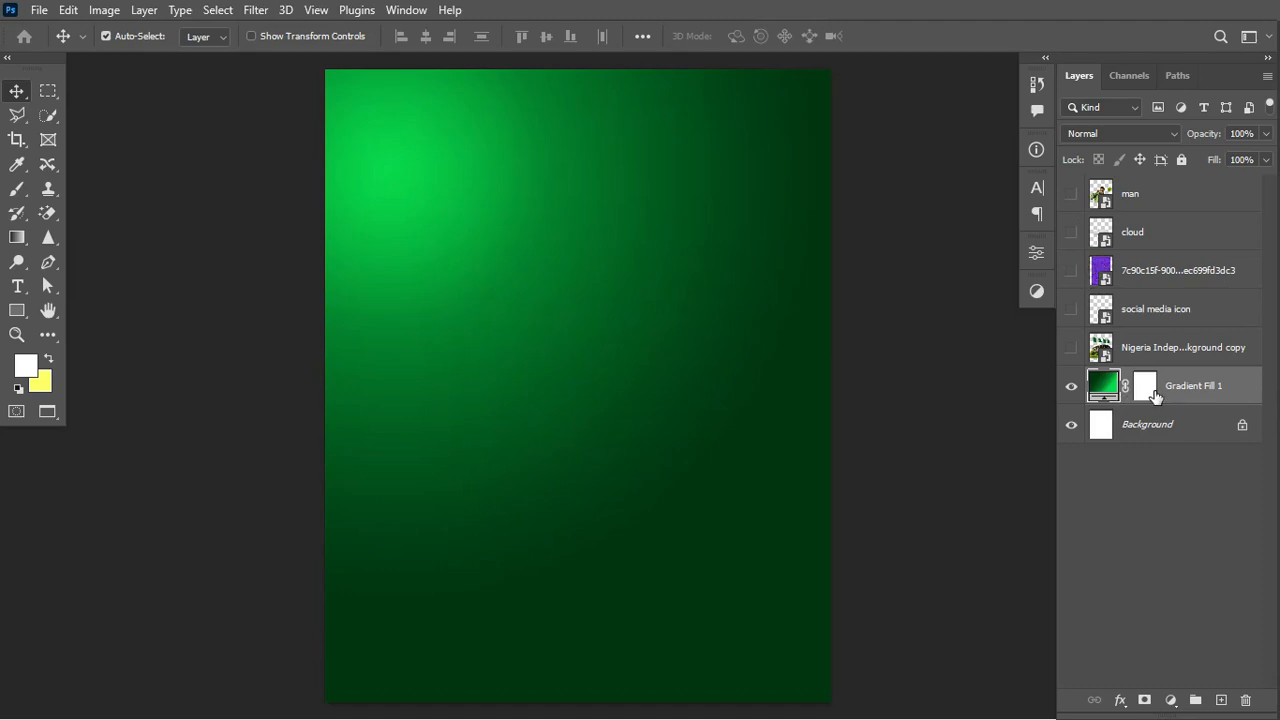
Move the purple pattern layer directly above the gradient fill layer and make it visible.
{"action": "left_click", "coordinate": [1180, 268]}
{"action": "left_click_drag", "start_coordinate": [1180, 270], "coordinate": [1170, 352]}
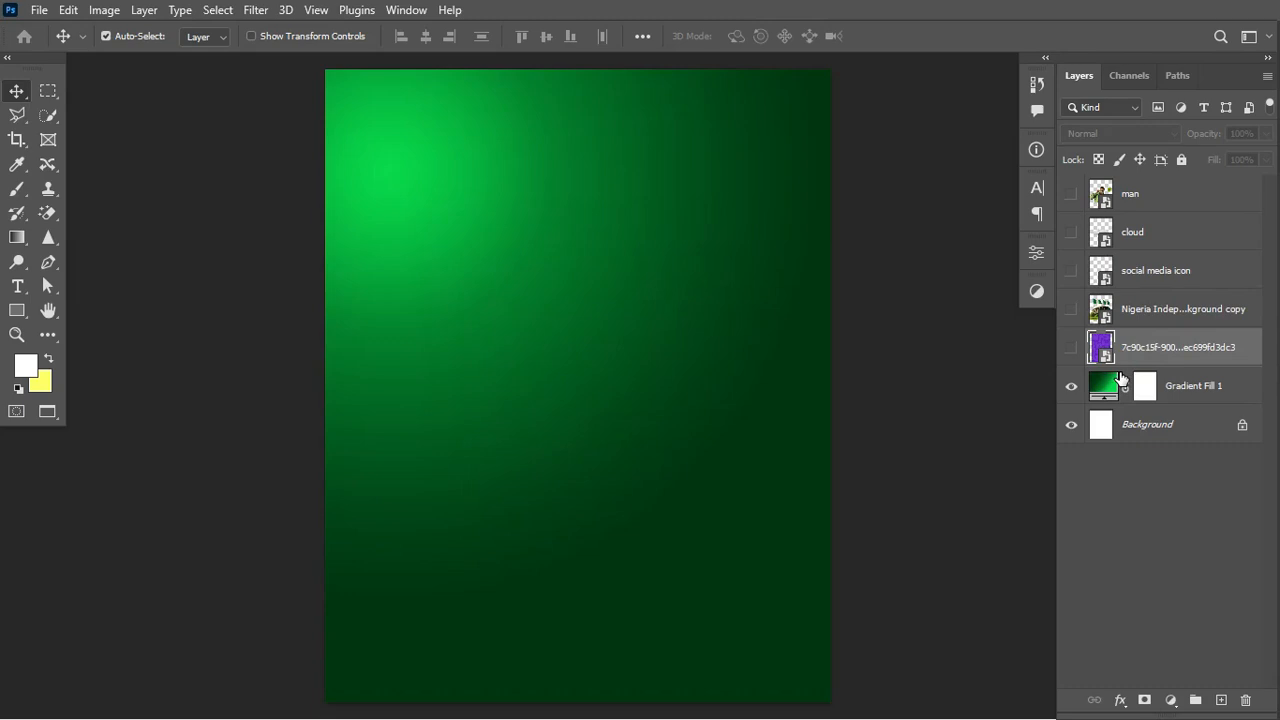
{"action": "left_click", "coordinate": [1072, 347]}
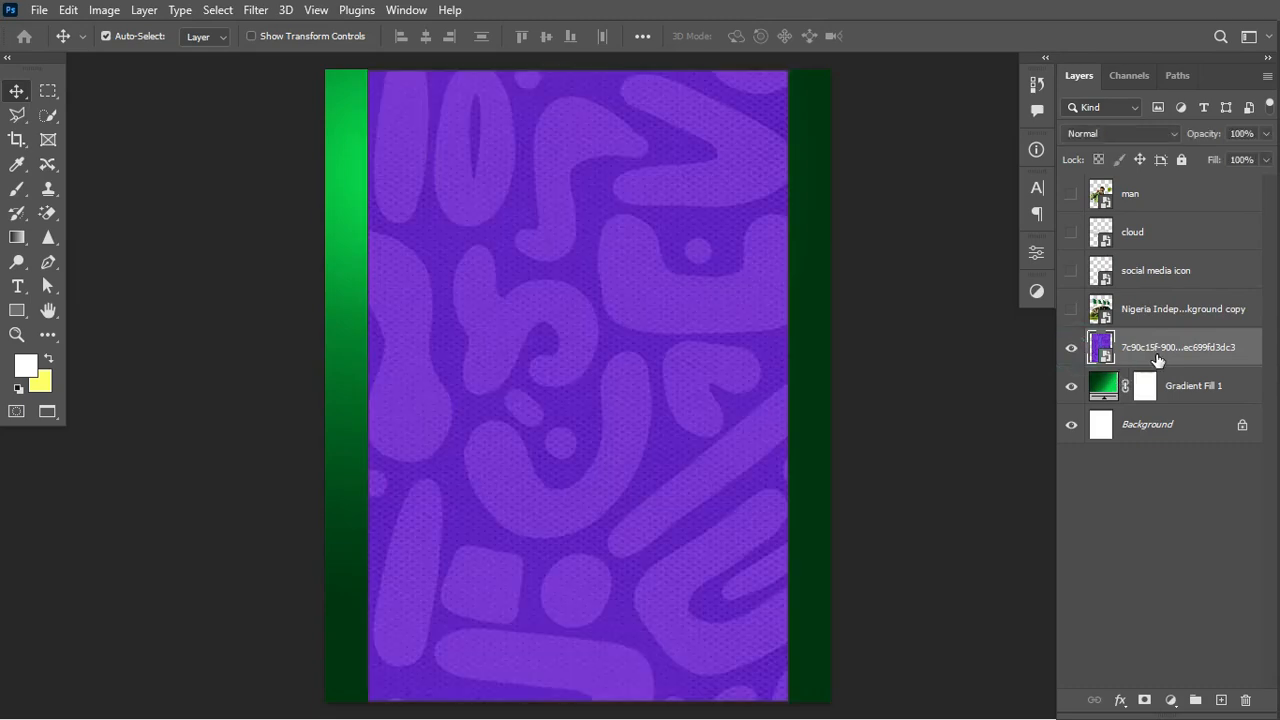
Scale the purple pattern up from its centre so it spans the full canvas width.
{"action": "key", "text": "ctrl+t"}
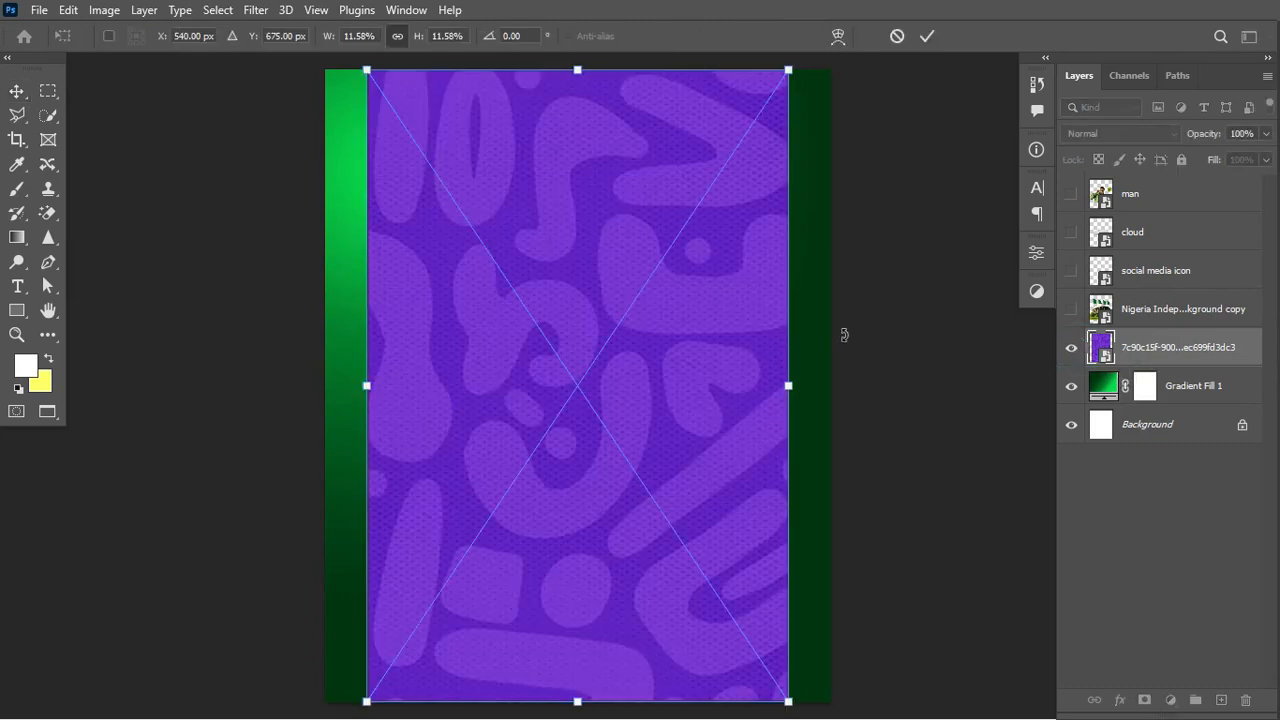
{"action": "left_click_drag", "start_coordinate": [788, 385], "coordinate": [831, 391]}
{"action": "key", "text": "Return"}
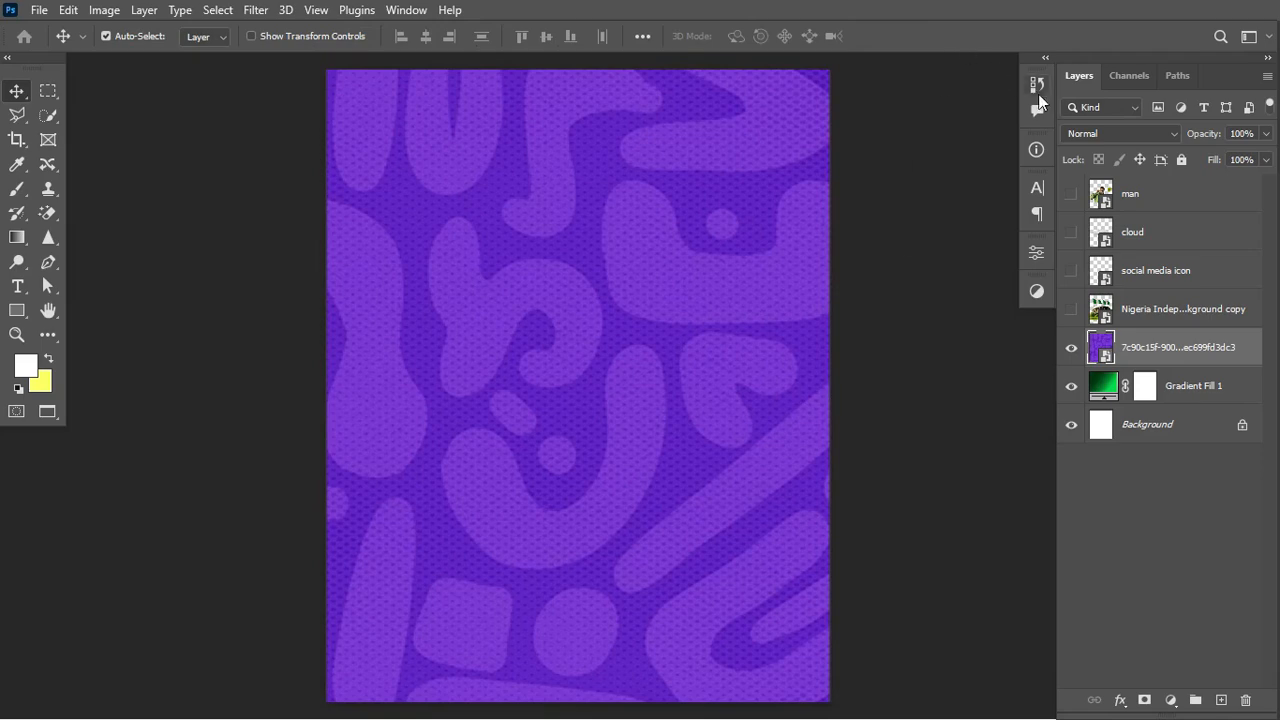
Set the purple pattern layer's blend mode to Subtract and its opacity to 19%.
{"action": "left_click", "coordinate": [1095, 133]}
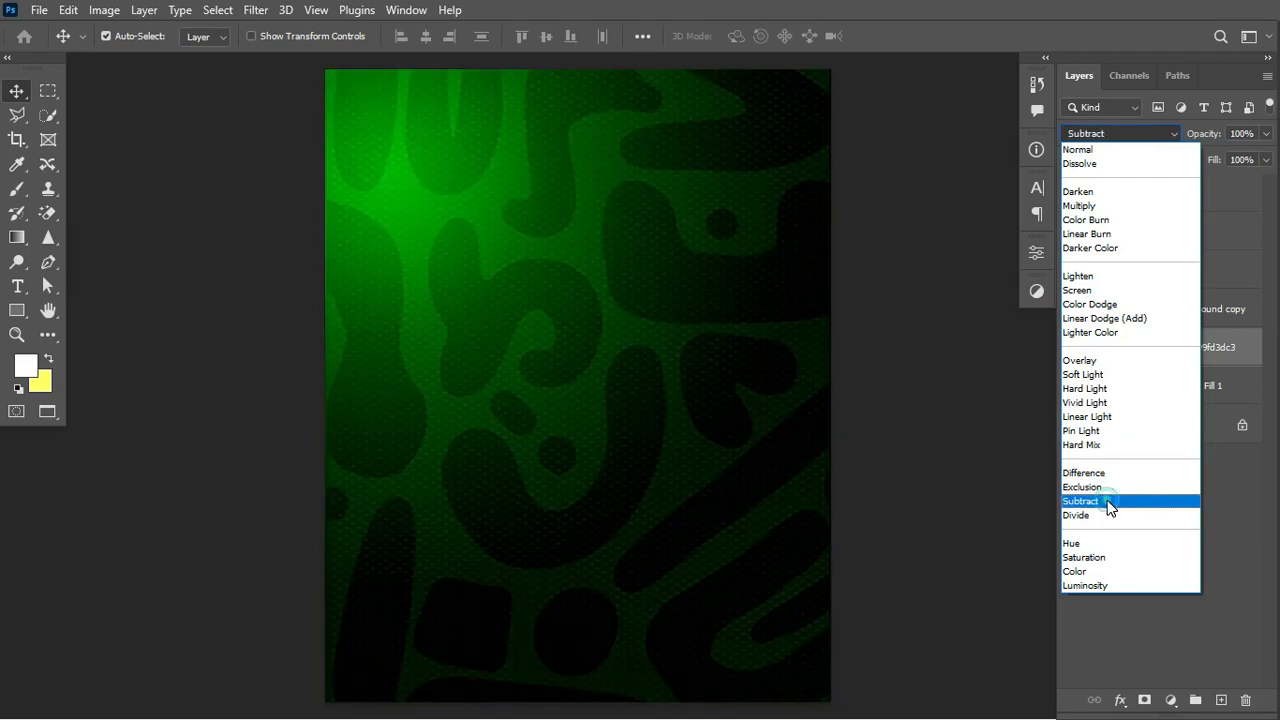
{"action": "left_click", "coordinate": [1107, 502]}
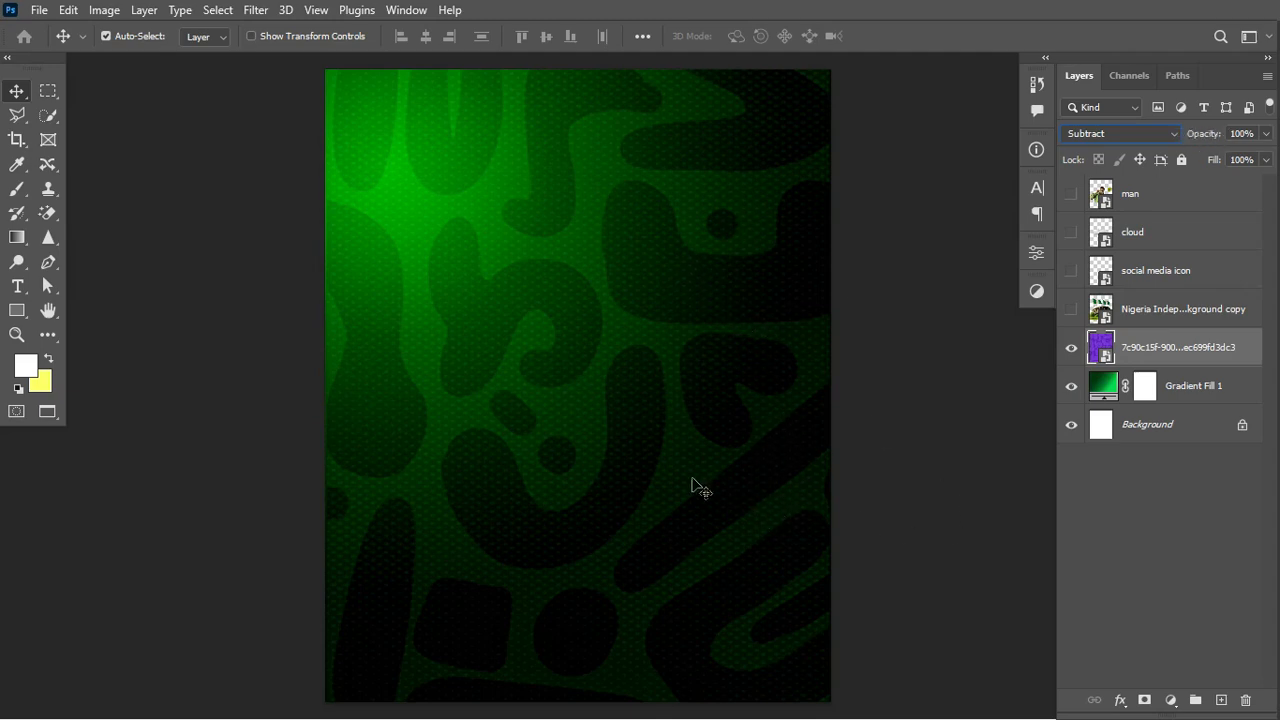
{"action": "left_click_drag", "start_coordinate": [1235, 130], "coordinate": [1140, 152]}
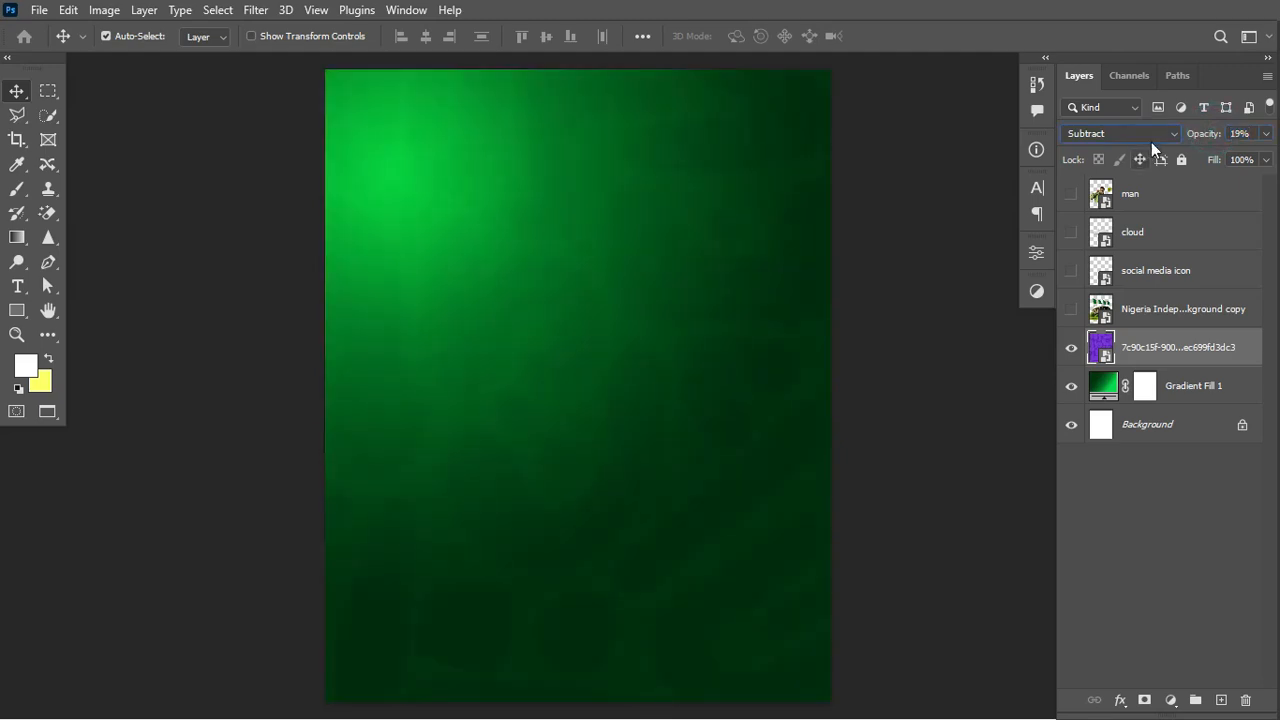
Lower the pattern layer's opacity to 17% and add a NOISE layer above it in Soft Light mode, filled with 50% gray.
{"action": "left_click_drag", "start_coordinate": [1200, 132], "coordinate": [1203, 135]}
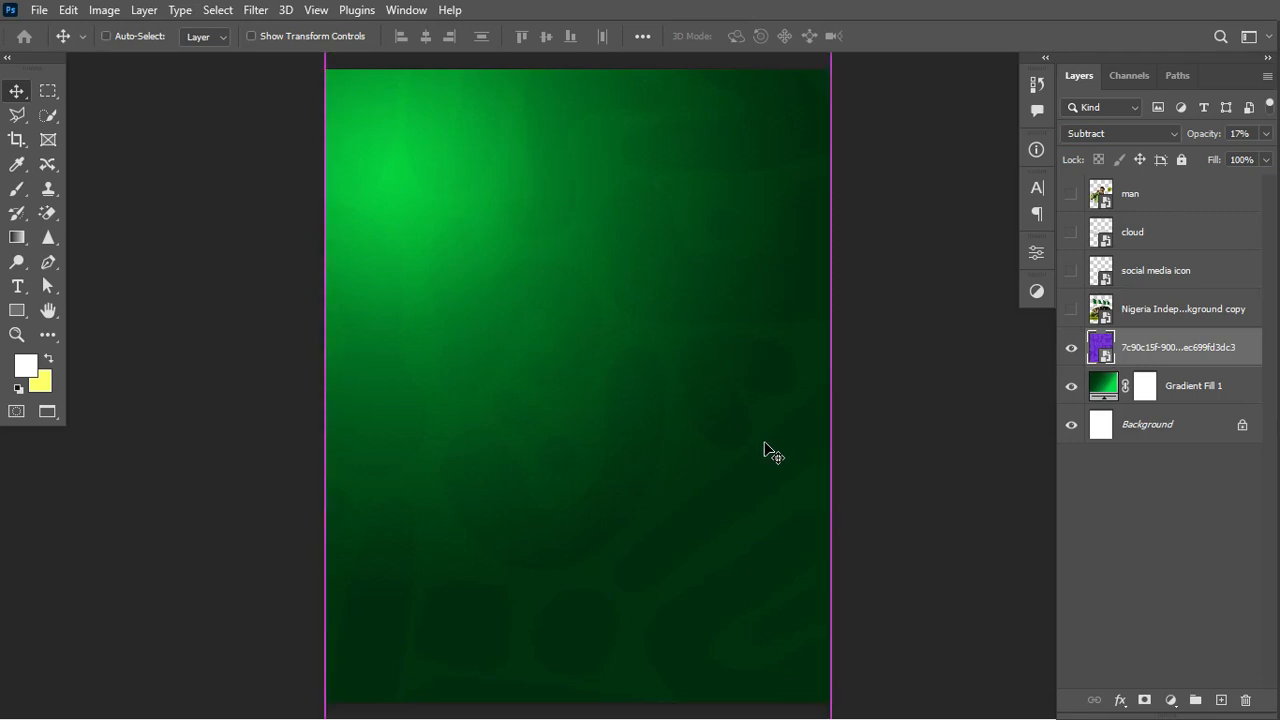
{"action": "key", "text": "ctrl+shift+n"}
{"action": "type", "text": "NOISE"}
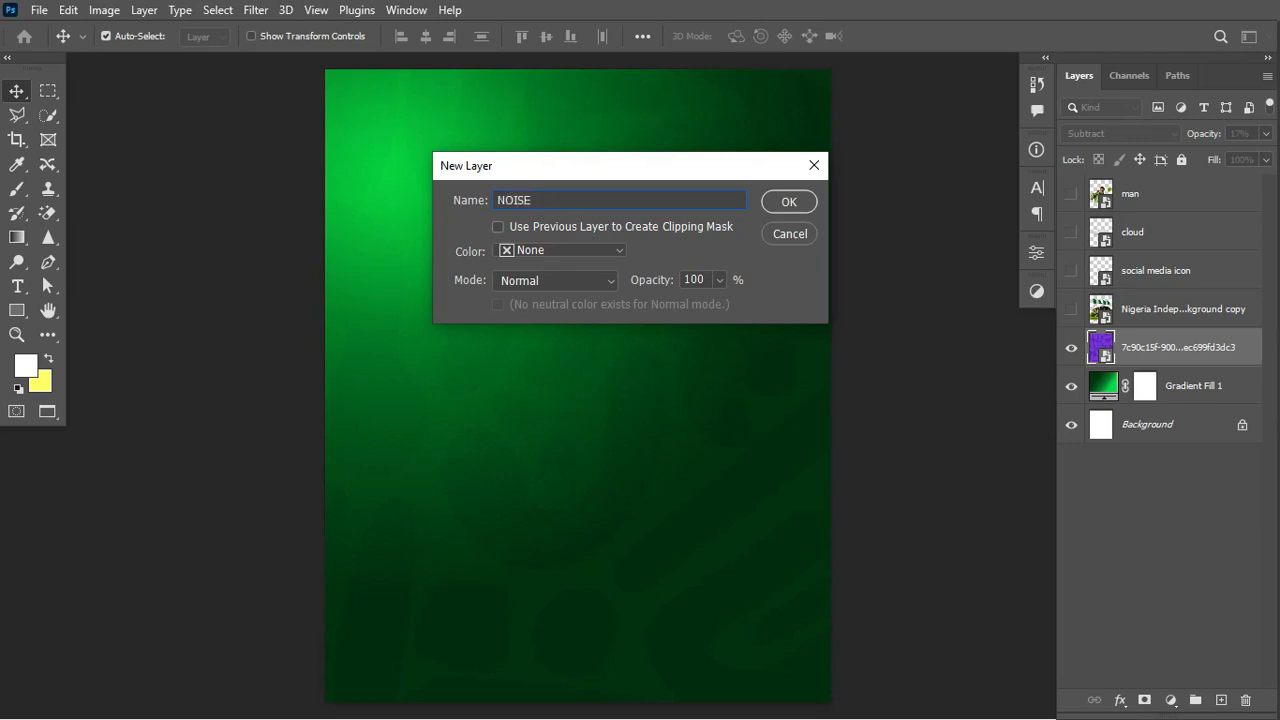
{"action": "left_click", "coordinate": [592, 283]}
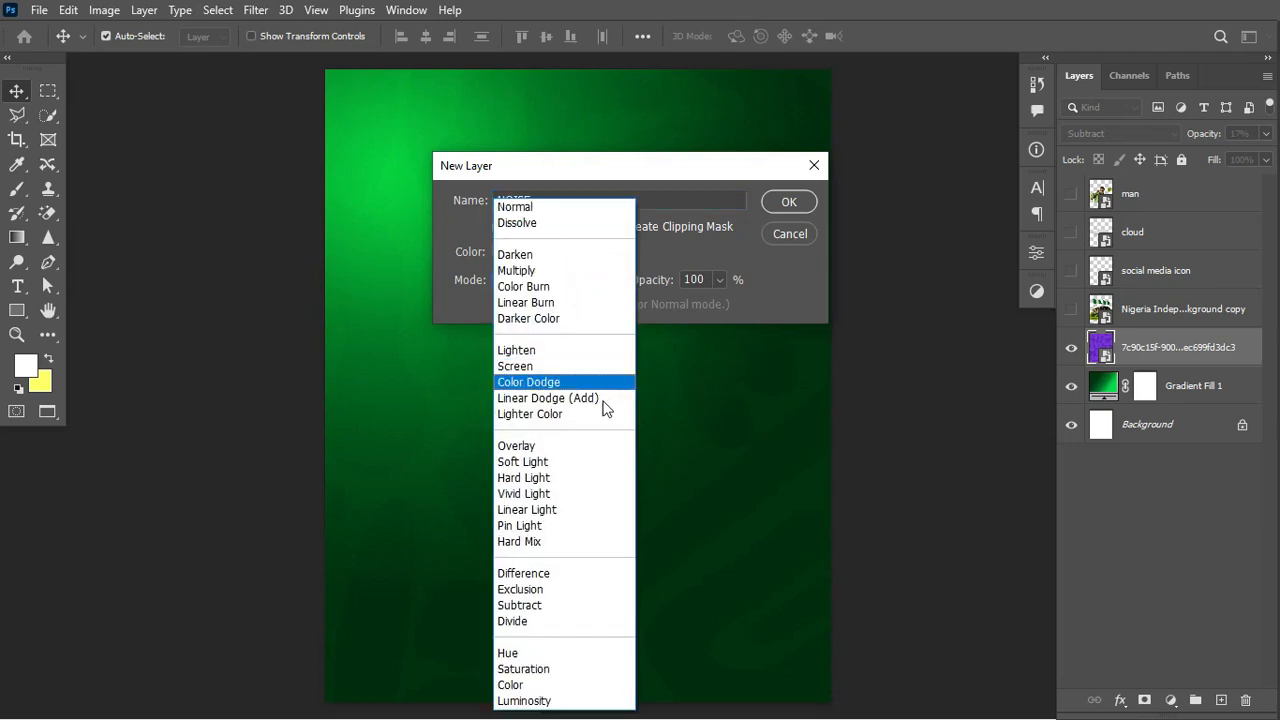
{"action": "left_click", "coordinate": [562, 459]}
{"action": "left_click", "coordinate": [625, 306]}
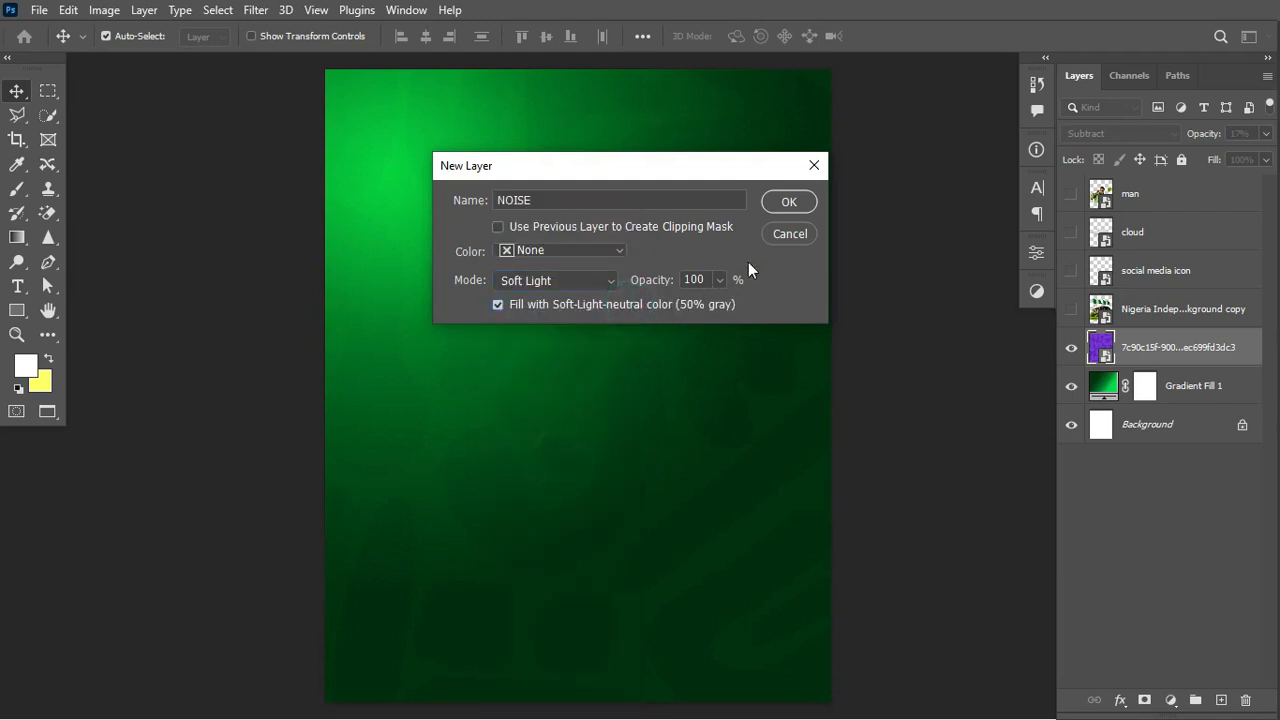
{"action": "left_click", "coordinate": [786, 201]}
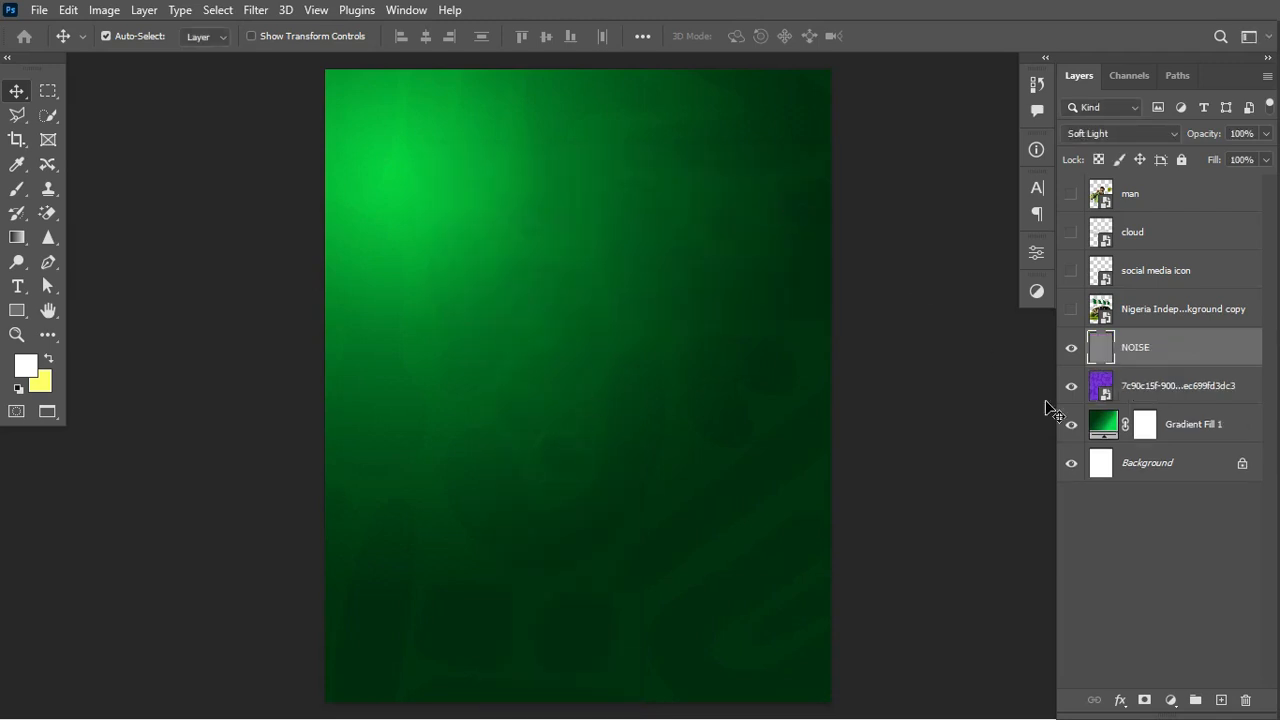
Convert the NOISE layer to a smart object and apply the Add Noise filter at 4.87%, Uniform and Monochromatic.
{"action": "right_click", "coordinate": [1184, 355]}
{"action": "left_click", "coordinate": [1045, 288]}
{"action": "left_click", "coordinate": [250, 12]}
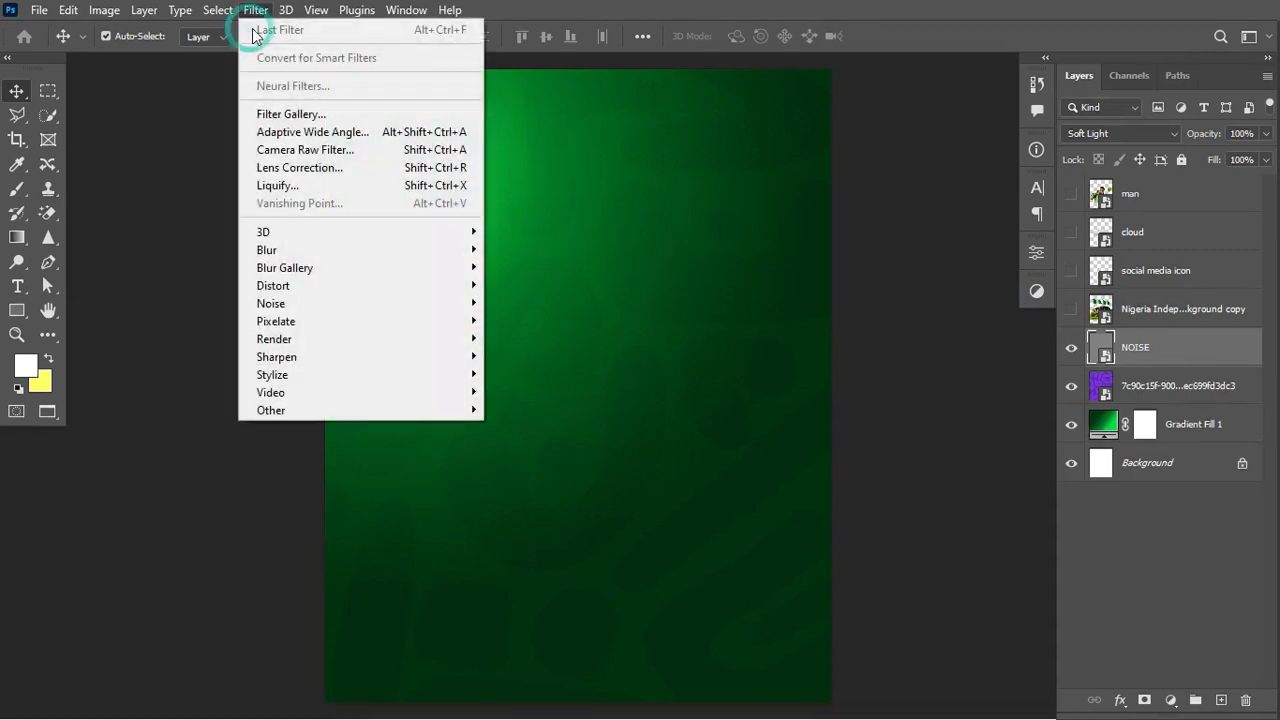
{"action": "mouse_move", "coordinate": [330, 346]}
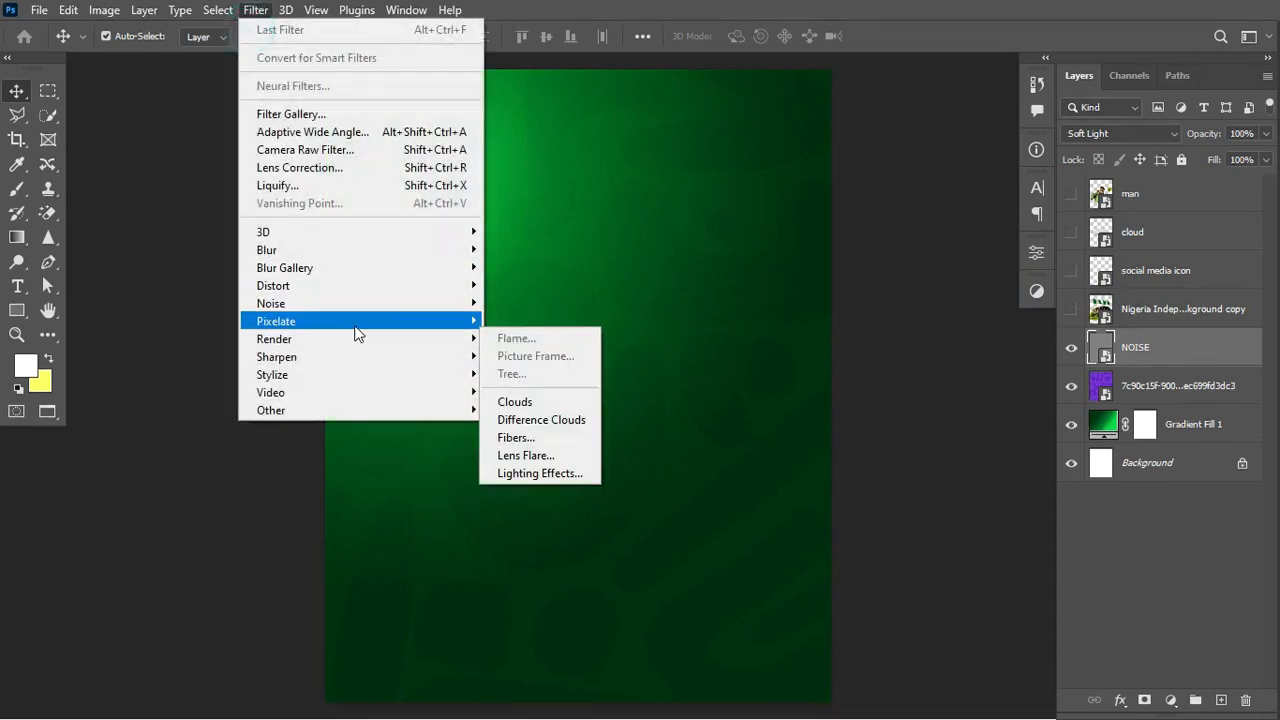
{"action": "mouse_move", "coordinate": [369, 303]}
{"action": "left_click", "coordinate": [525, 302]}
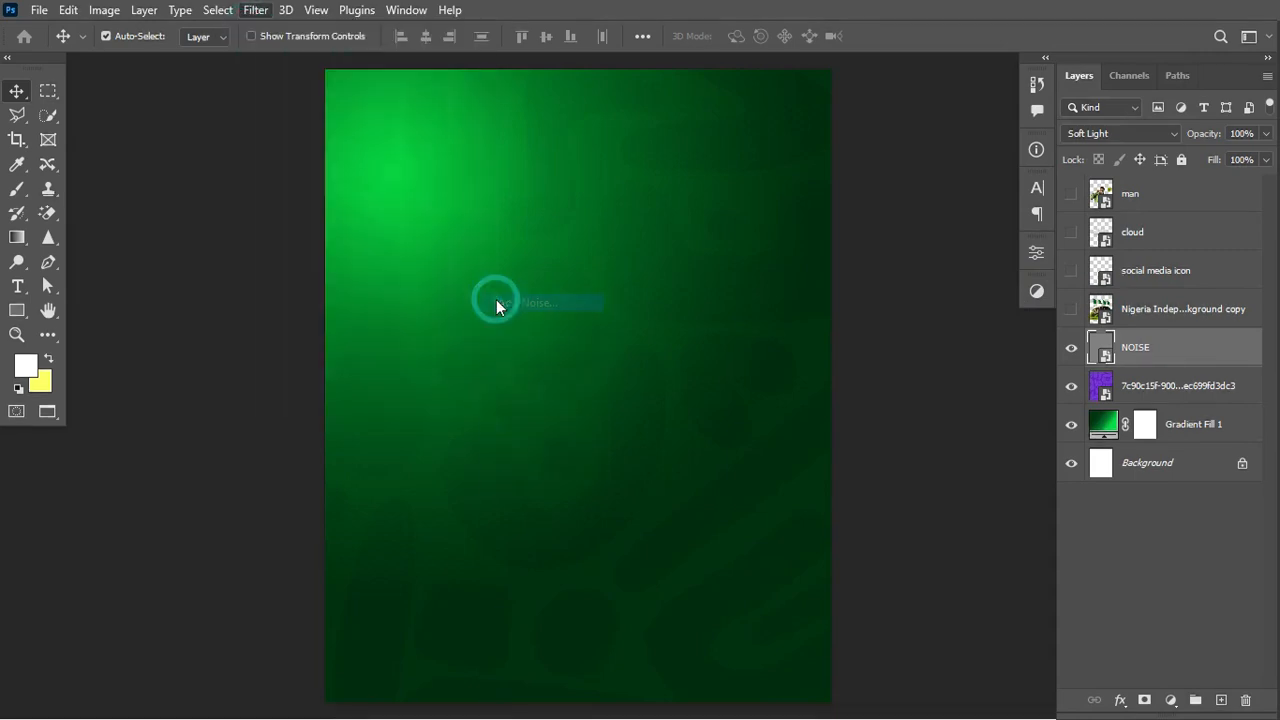
{"action": "left_click_drag", "start_coordinate": [598, 94], "coordinate": [642, 88]}
{"action": "left_click_drag", "start_coordinate": [550, 373], "coordinate": [550, 377]}
{"action": "left_click", "coordinate": [765, 116]}
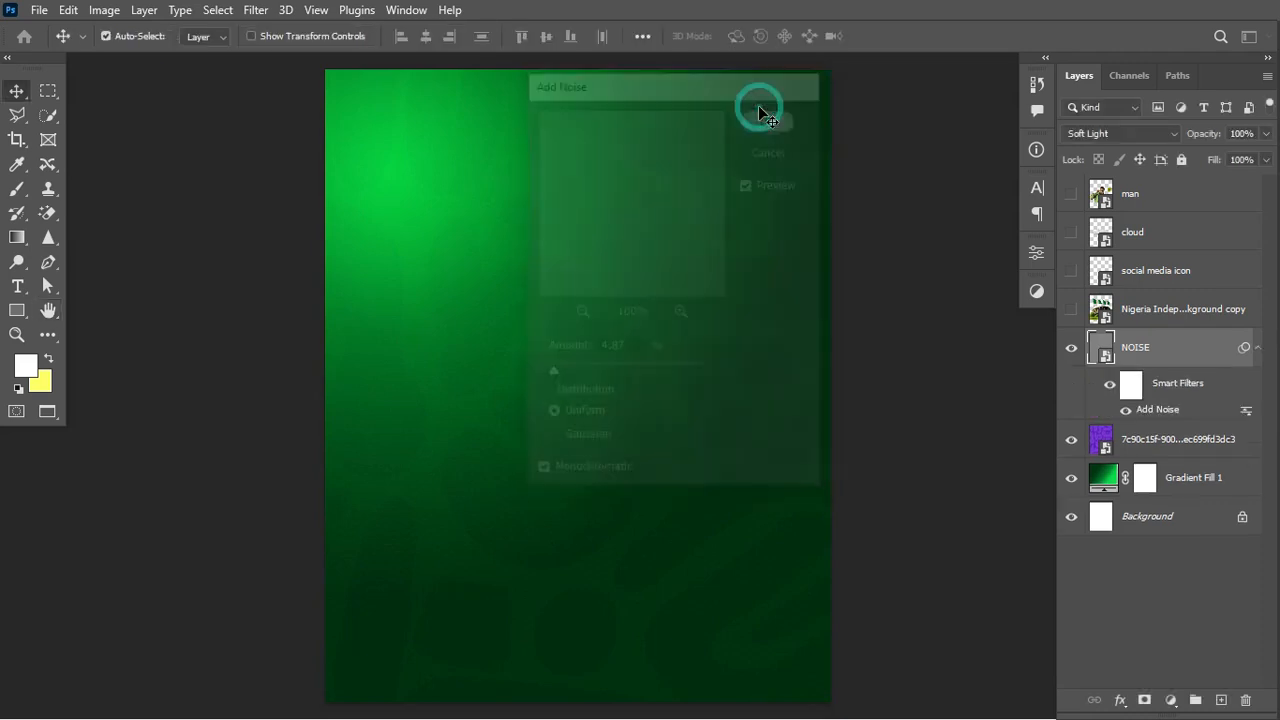
{"action": "left_click", "coordinate": [1258, 347]}
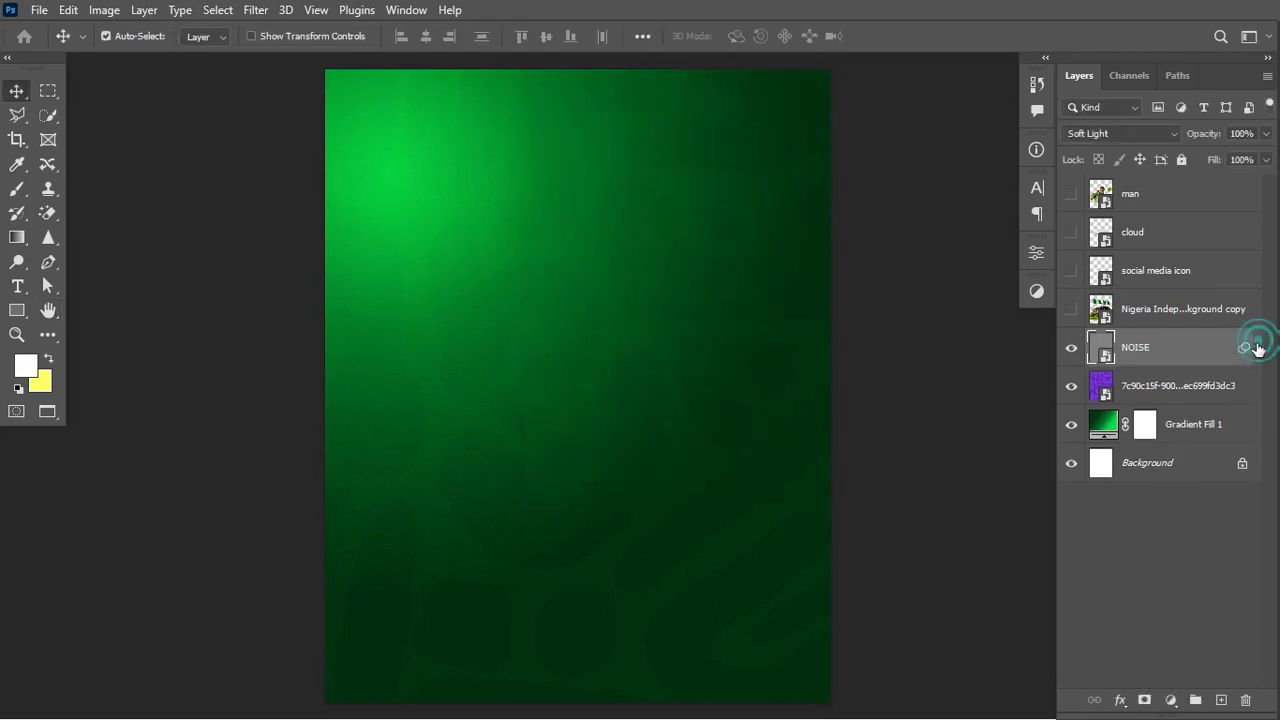
Group the NOISE, pattern and gradient fill layers and name the group BG COLOUR.
{"action": "left_click", "coordinate": [1150, 348]}
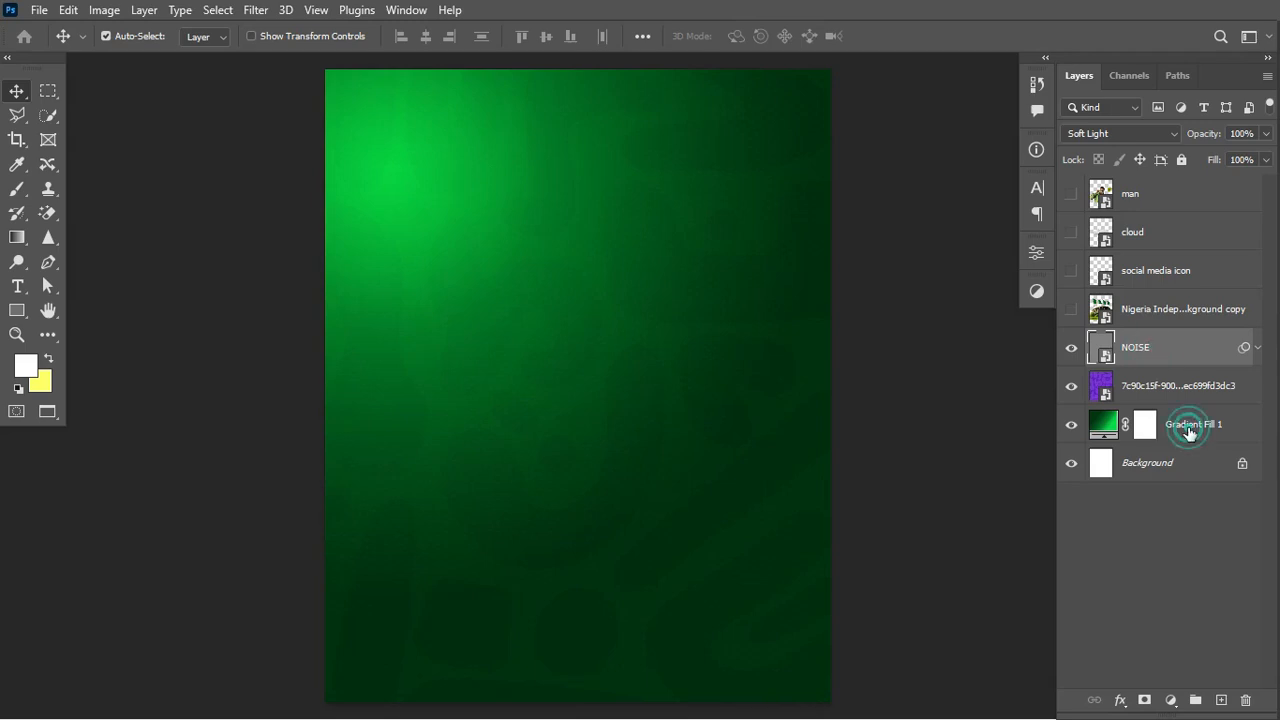
{"action": "left_click", "coordinate": [1175, 430], "text": "shift"}
{"action": "key", "text": "ctrl+g"}
{"action": "double_click", "coordinate": [1133, 341]}
{"action": "type", "text": "BG COLOUR"}
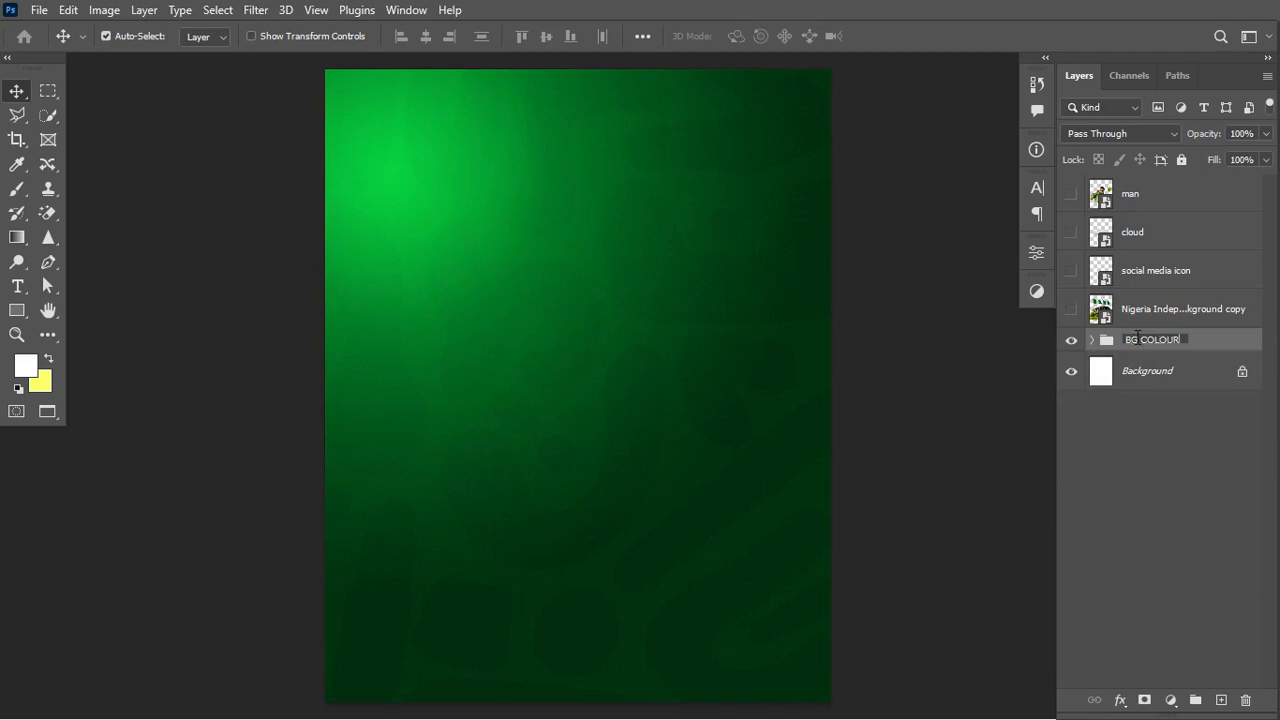
{"action": "key", "text": "Return"}
Move the cloud layer directly above the BG COLOUR group and make it visible.
{"action": "left_click_drag", "start_coordinate": [1155, 230], "coordinate": [1110, 330]}
{"action": "left_click", "coordinate": [1071, 309]}
{"action": "left_click", "coordinate": [1156, 322]}
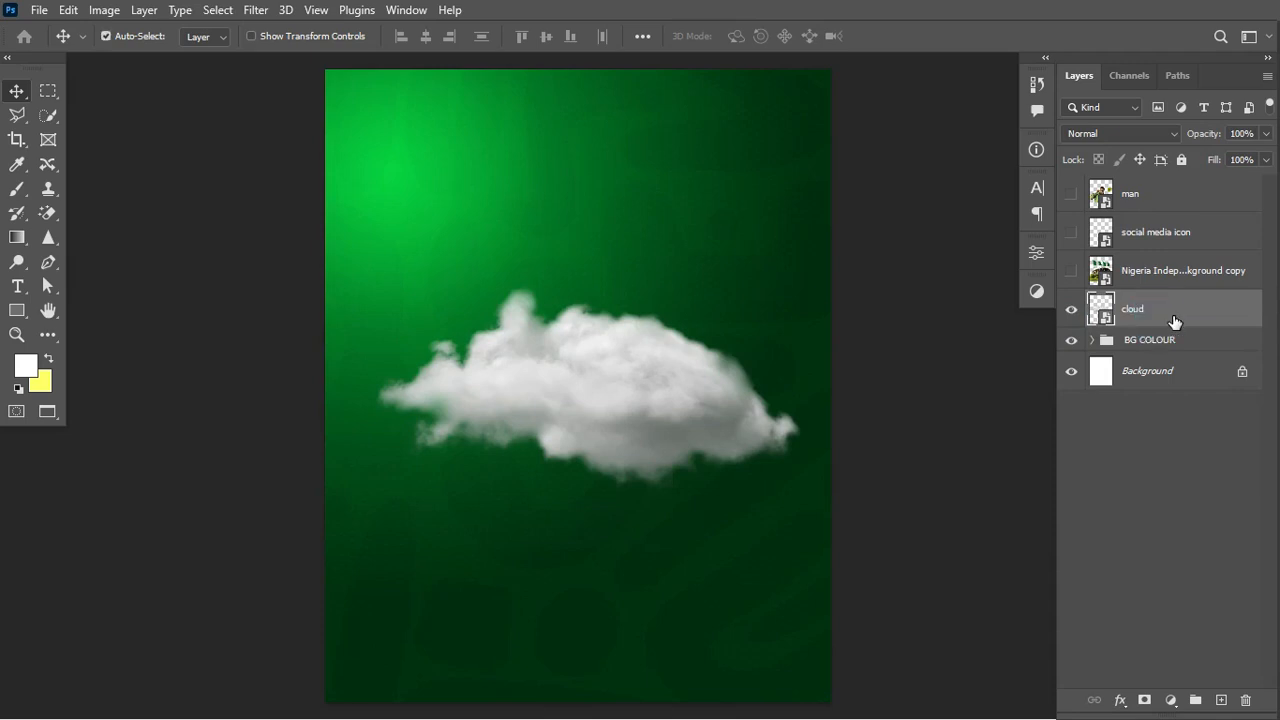
{"action": "right_click", "coordinate": [1174, 318]}
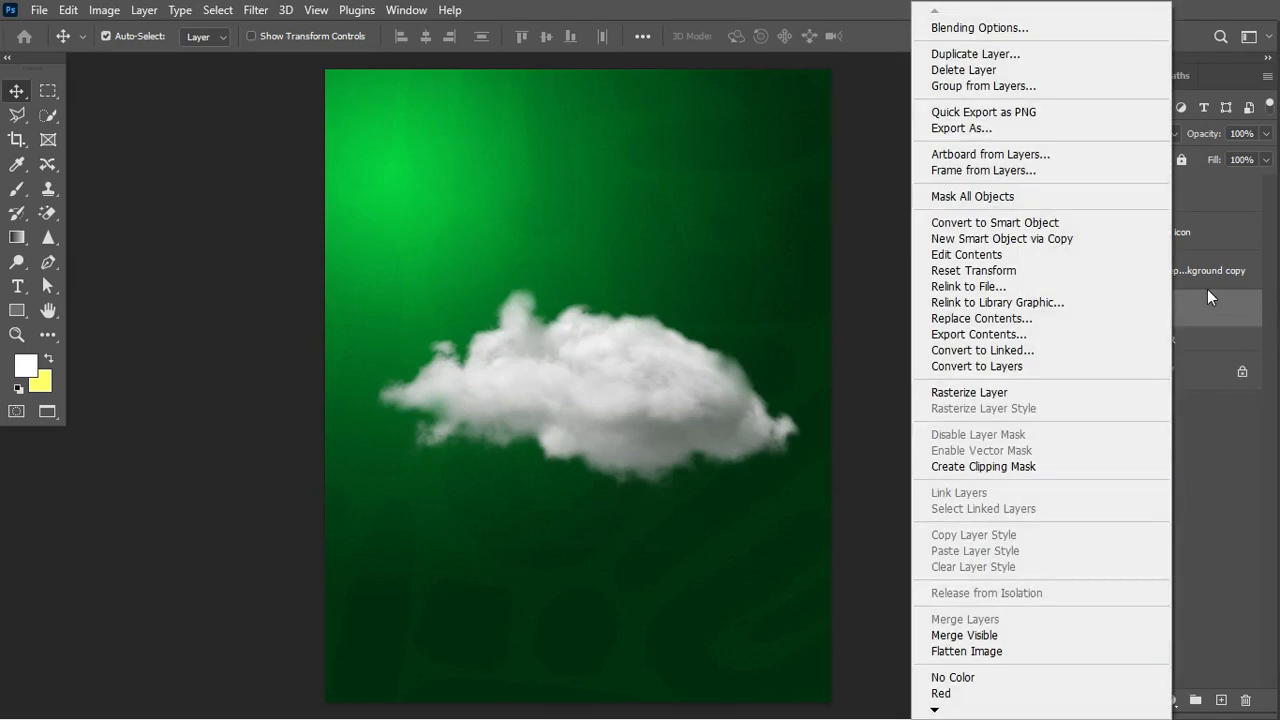
{"action": "left_click", "coordinate": [1205, 298]}
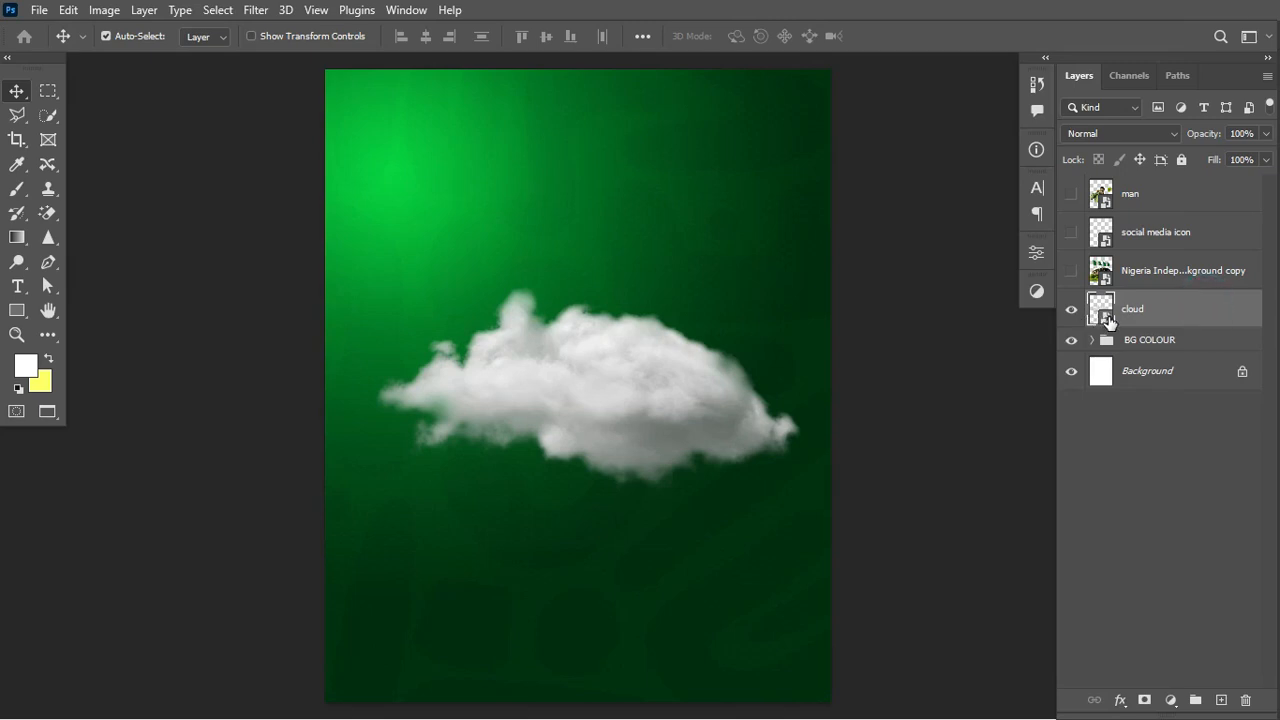
Scale the cloud down to about 1.84% and place it over the bright upper-left area of the canvas.
{"action": "key", "text": "ctrl+t"}
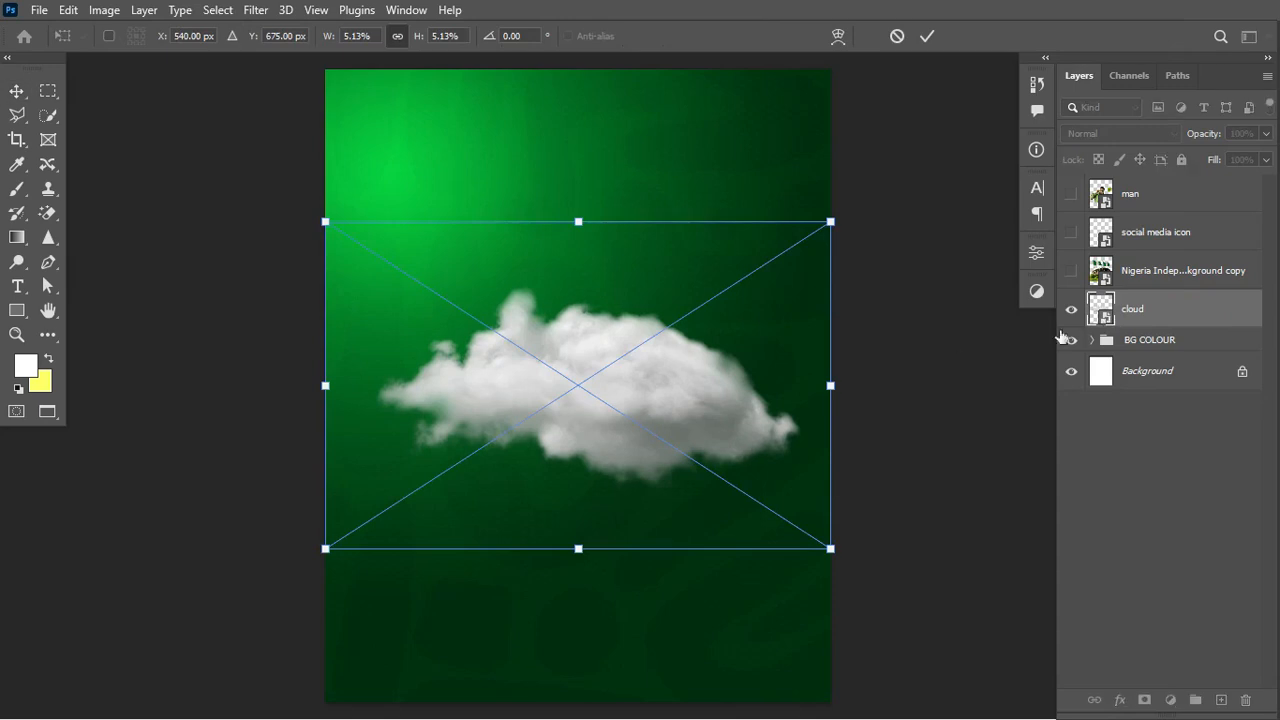
{"action": "left_click_drag", "start_coordinate": [831, 550], "coordinate": [530, 313]}
{"action": "left_click_drag", "start_coordinate": [452, 275], "coordinate": [488, 206]}
{"action": "left_click_drag", "start_coordinate": [560, 283], "coordinate": [531, 277]}
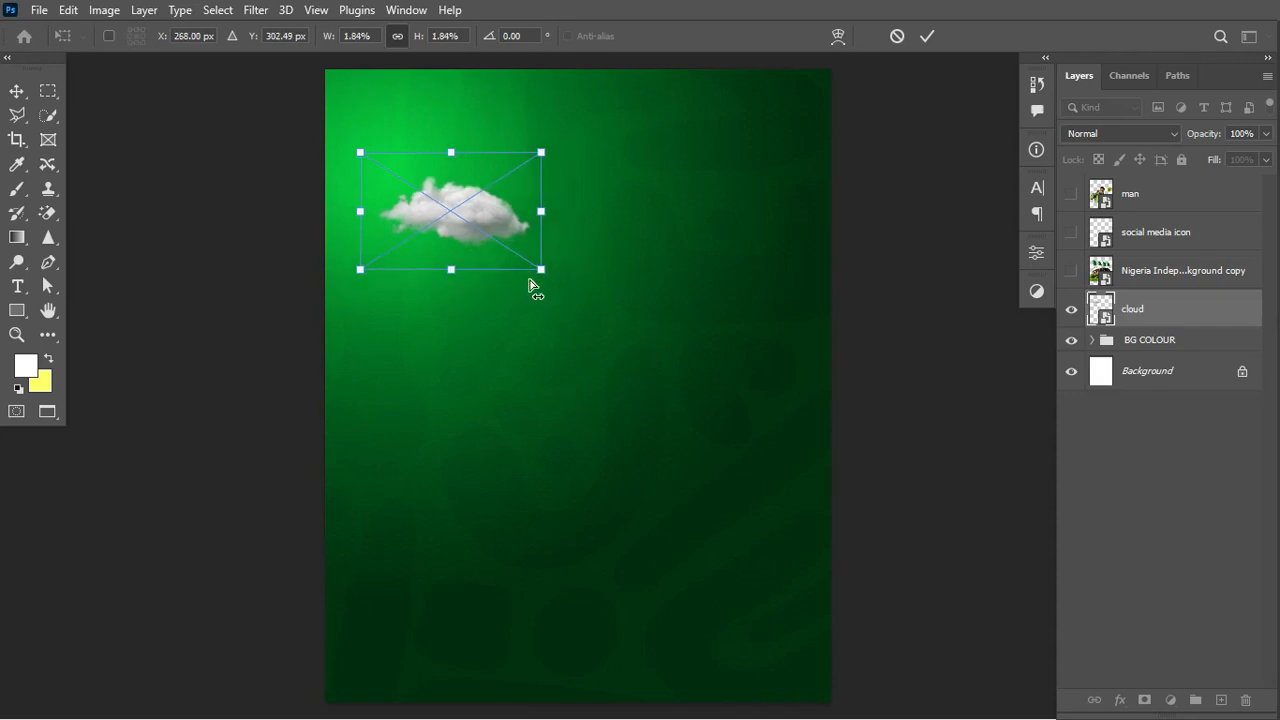
{"action": "key", "text": "Return"}
Duplicate the cloud, place the copy up and to the right of the original, and scale it to about 1.50%.
{"action": "key", "text": "ctrl+j"}
{"action": "key", "text": "ctrl+t"}
{"action": "left_click_drag", "start_coordinate": [450, 219], "coordinate": [596, 191]}
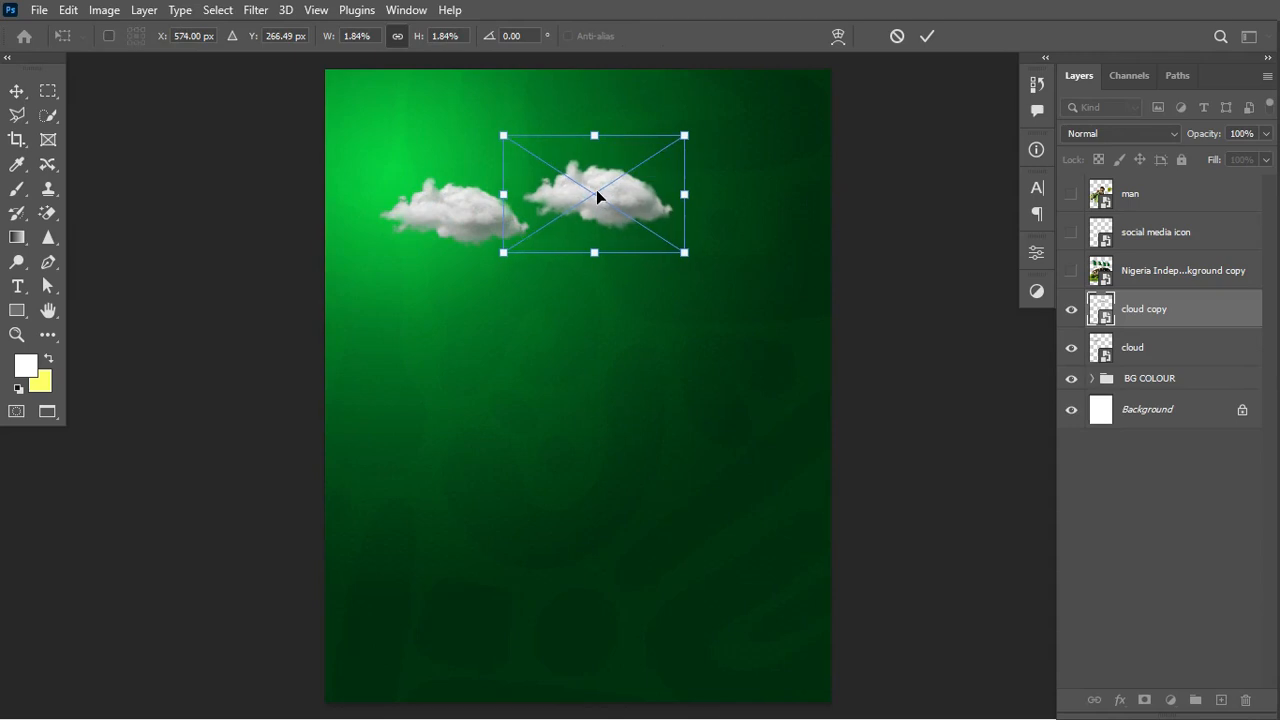
{"action": "left_click_drag", "start_coordinate": [684, 253], "coordinate": [652, 237]}
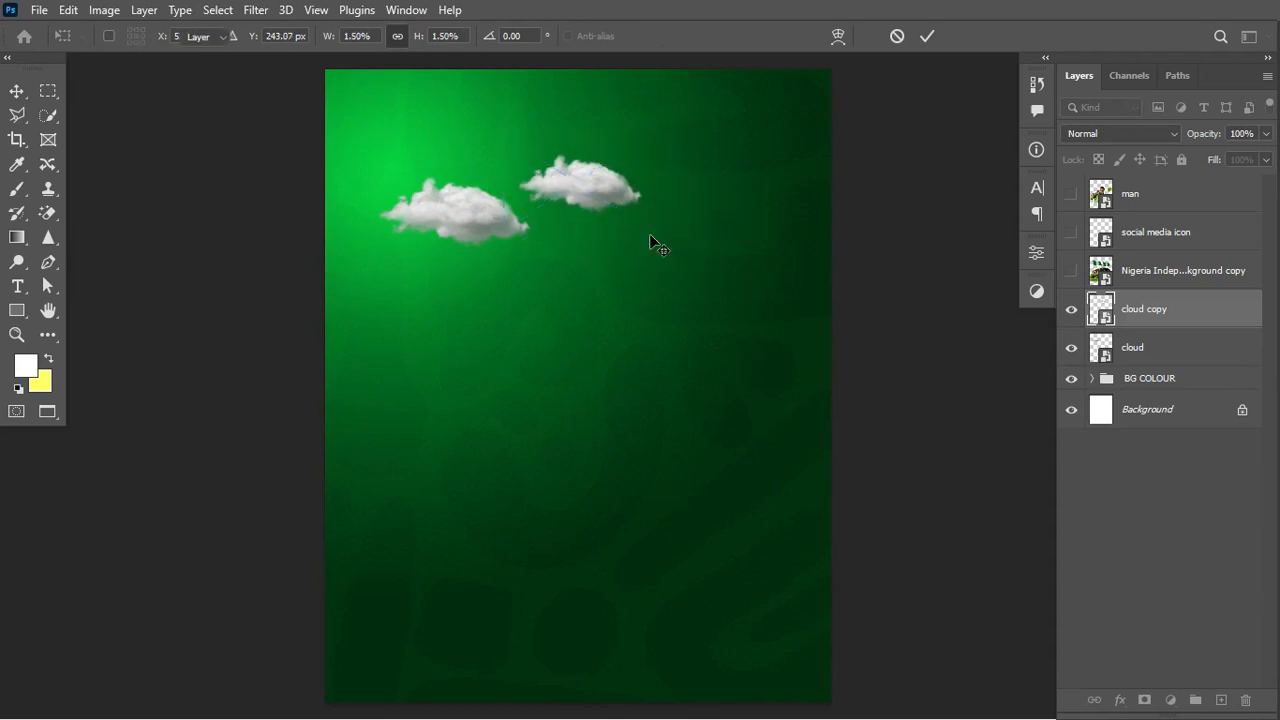
{"action": "key", "text": "Return"}
Duplicate the second cloud, move the copy lower toward the right edge of the canvas and flip it horizontally.
{"action": "key", "text": "ctrl+j"}
{"action": "key", "text": "ctrl+t"}
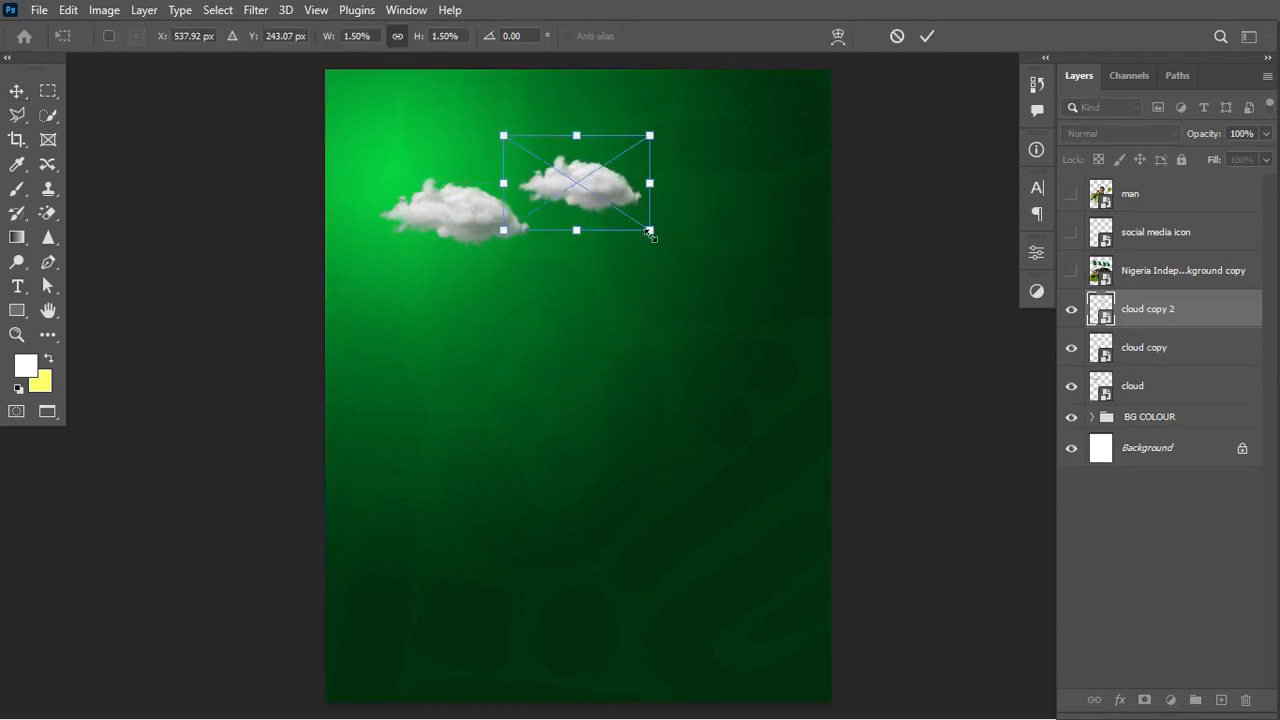
{"action": "left_click_drag", "start_coordinate": [598, 180], "coordinate": [720, 253]}
{"action": "right_click", "coordinate": [721, 251]}
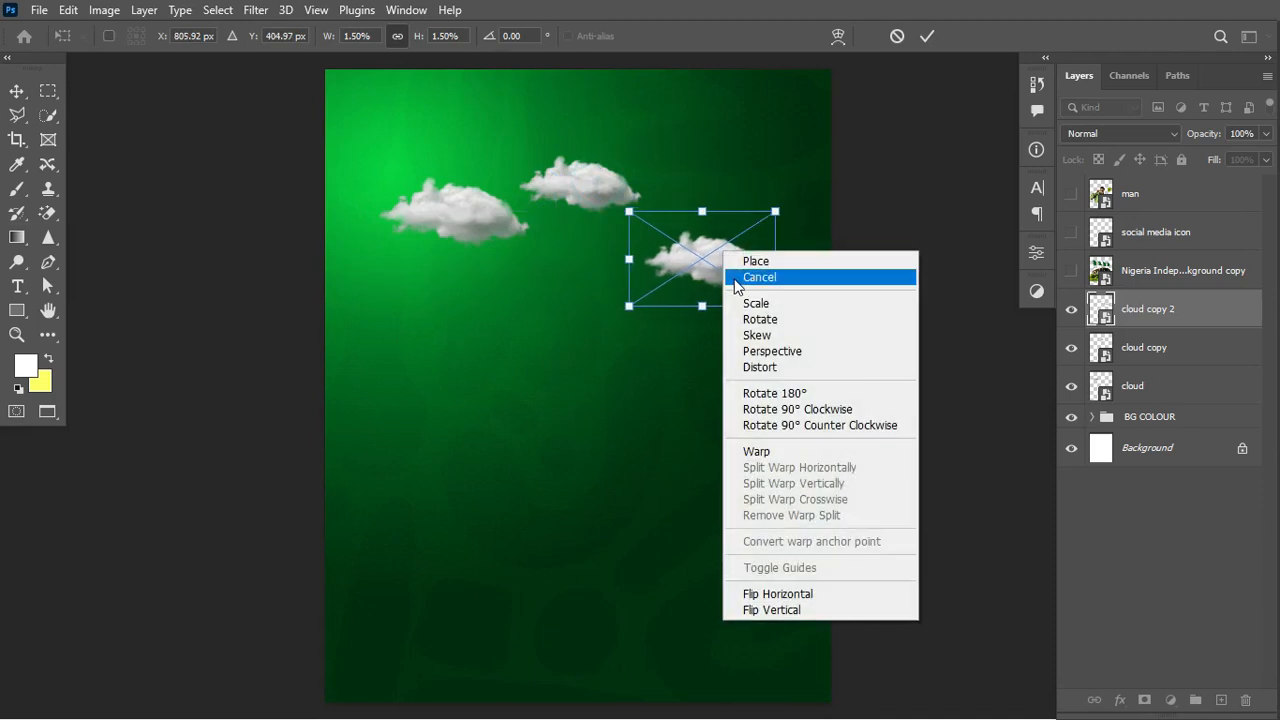
{"action": "left_click", "coordinate": [794, 592]}
{"action": "left_click_drag", "start_coordinate": [725, 261], "coordinate": [738, 262]}
{"action": "key", "text": "Return"}
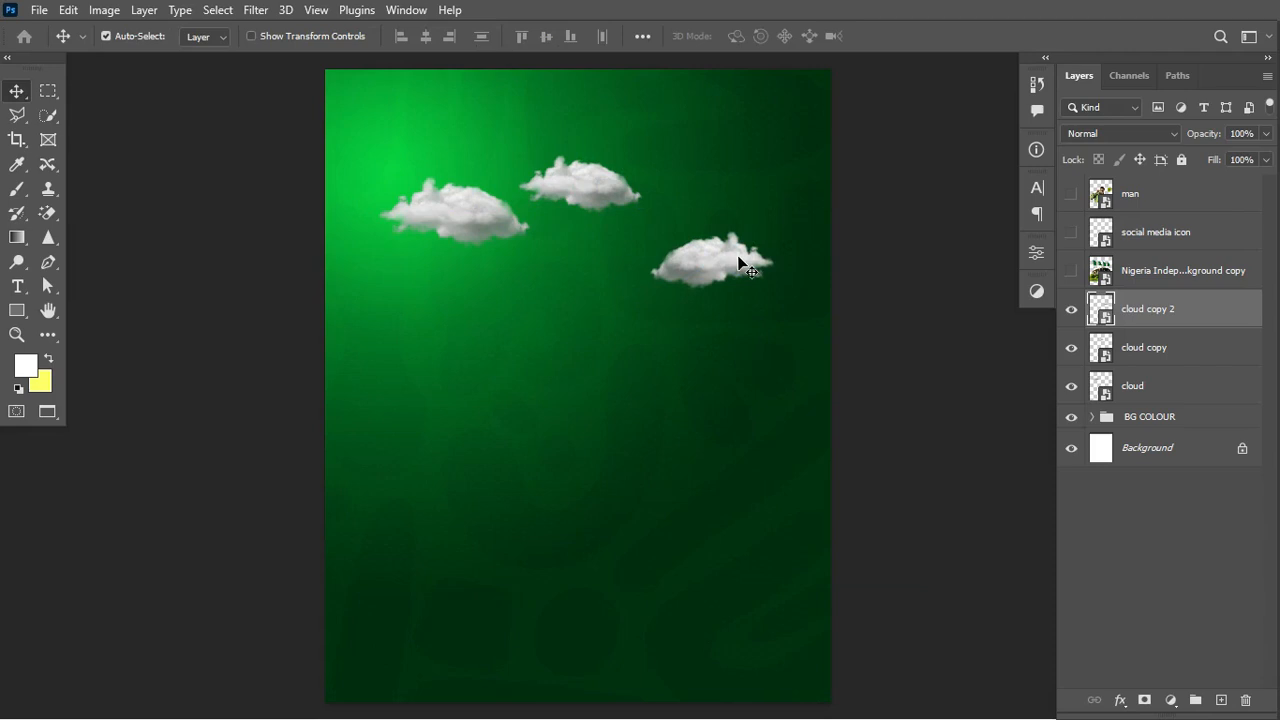
Duplicate the flipped cloud and shrink the copy to about half size, just above and left of it.
{"action": "key", "text": "ctrl+j"}
{"action": "key", "text": "ctrl+t"}
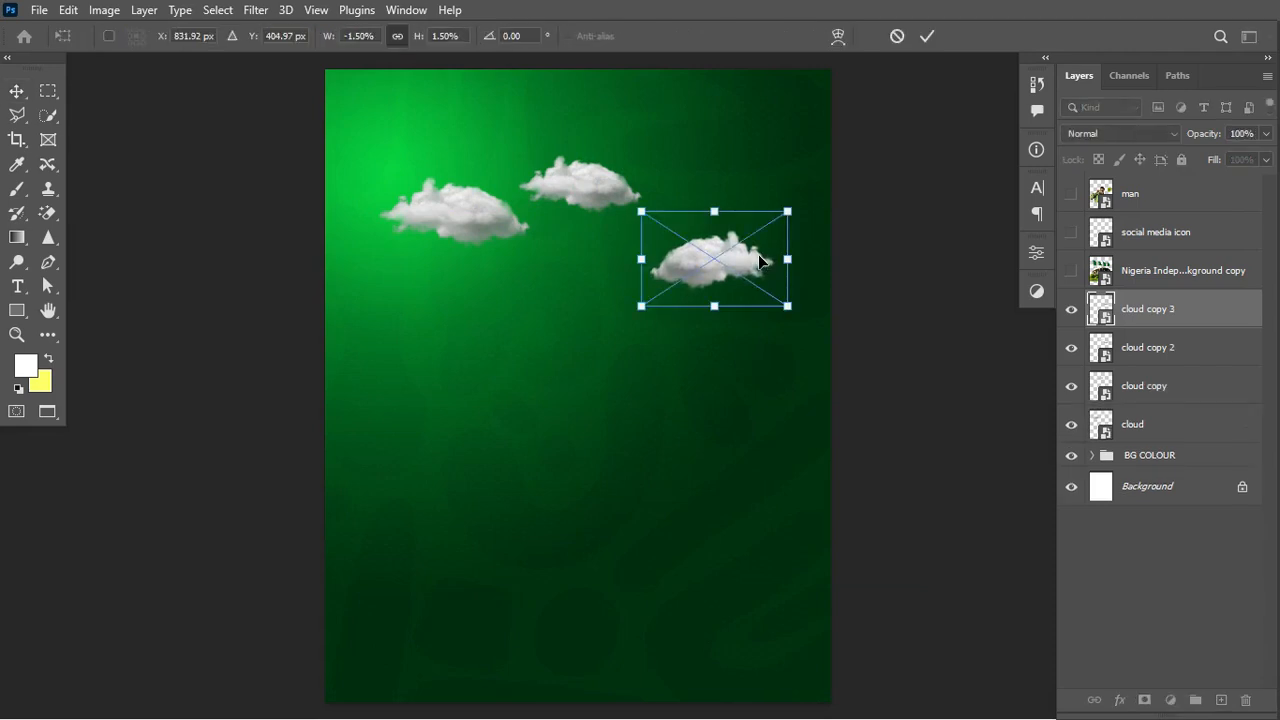
{"action": "left_click_drag", "start_coordinate": [786, 306], "coordinate": [704, 252]}
{"action": "key", "text": "Return"}
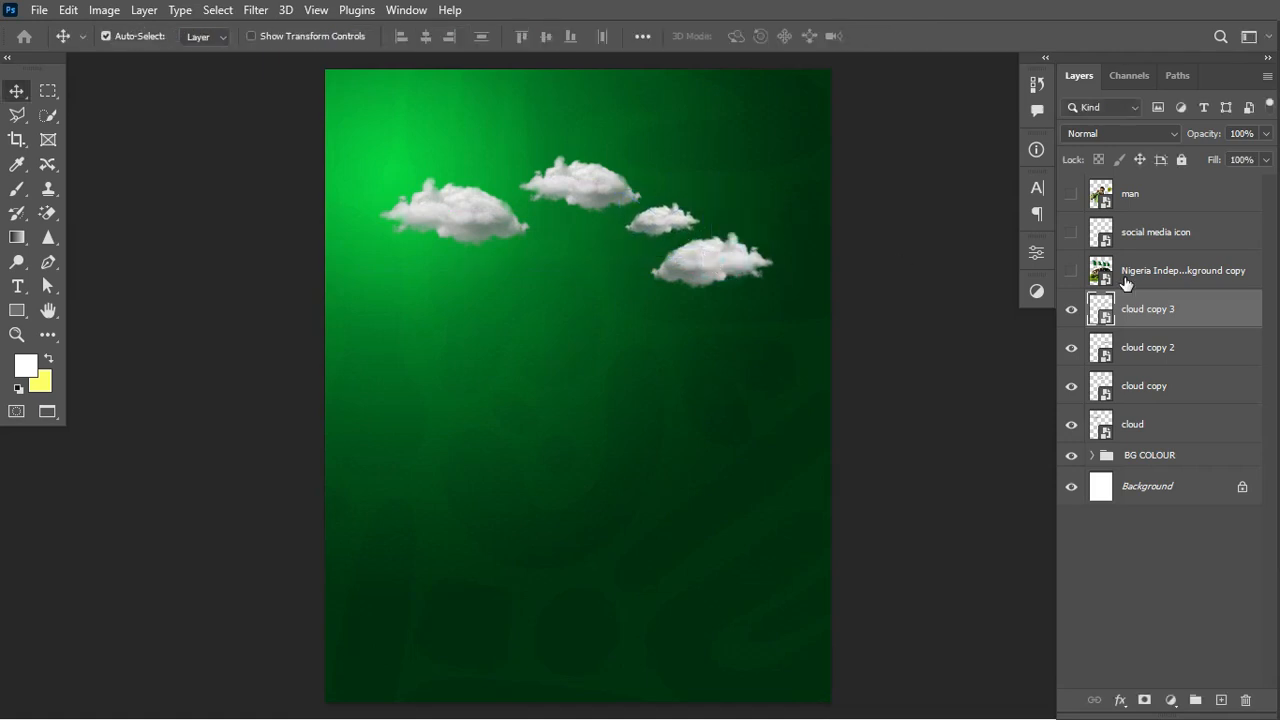
Set the blend mode of all four cloud layers to Overlay.
{"action": "left_click", "coordinate": [1156, 430], "text": "shift"}
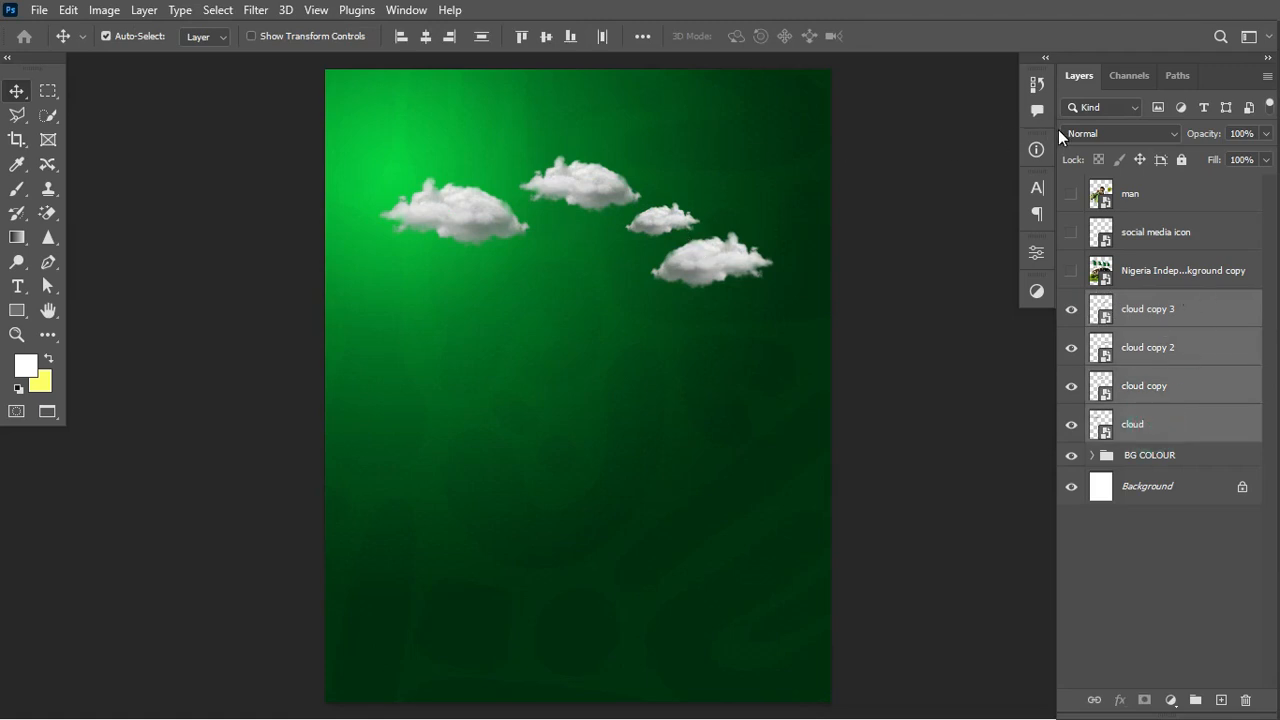
{"action": "left_click", "coordinate": [1085, 137]}
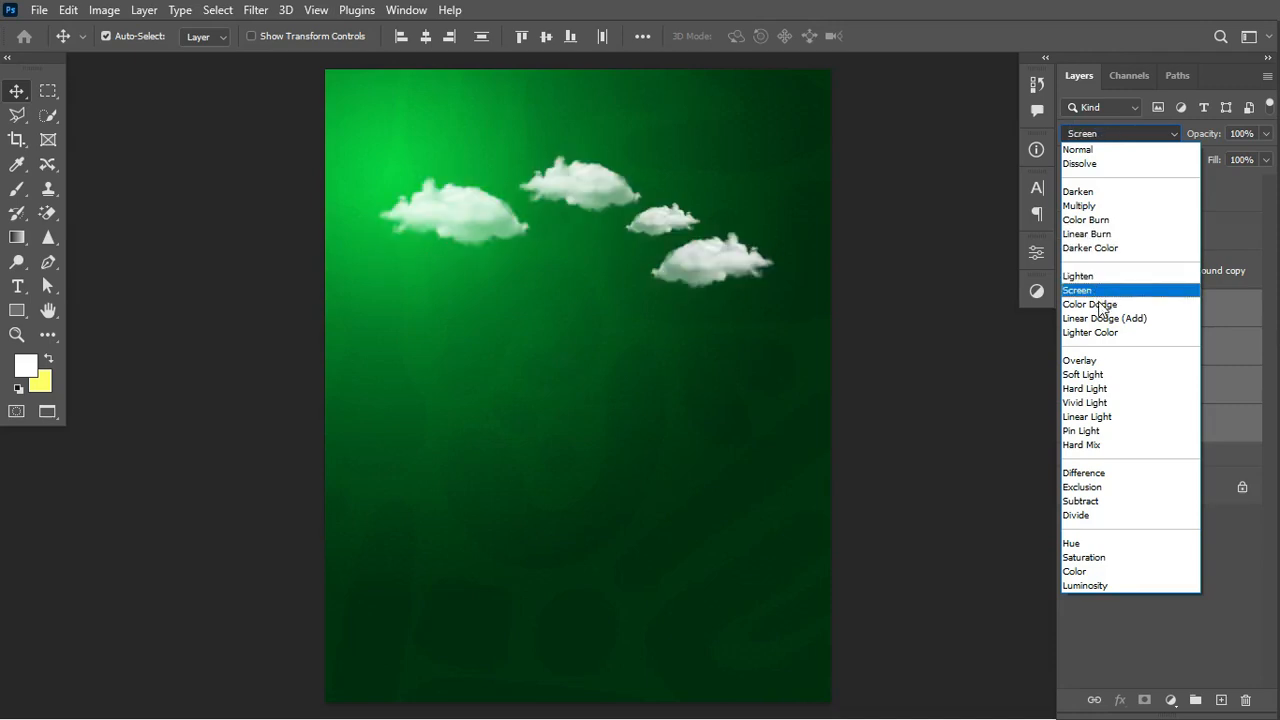
{"action": "left_click", "coordinate": [1102, 364]}
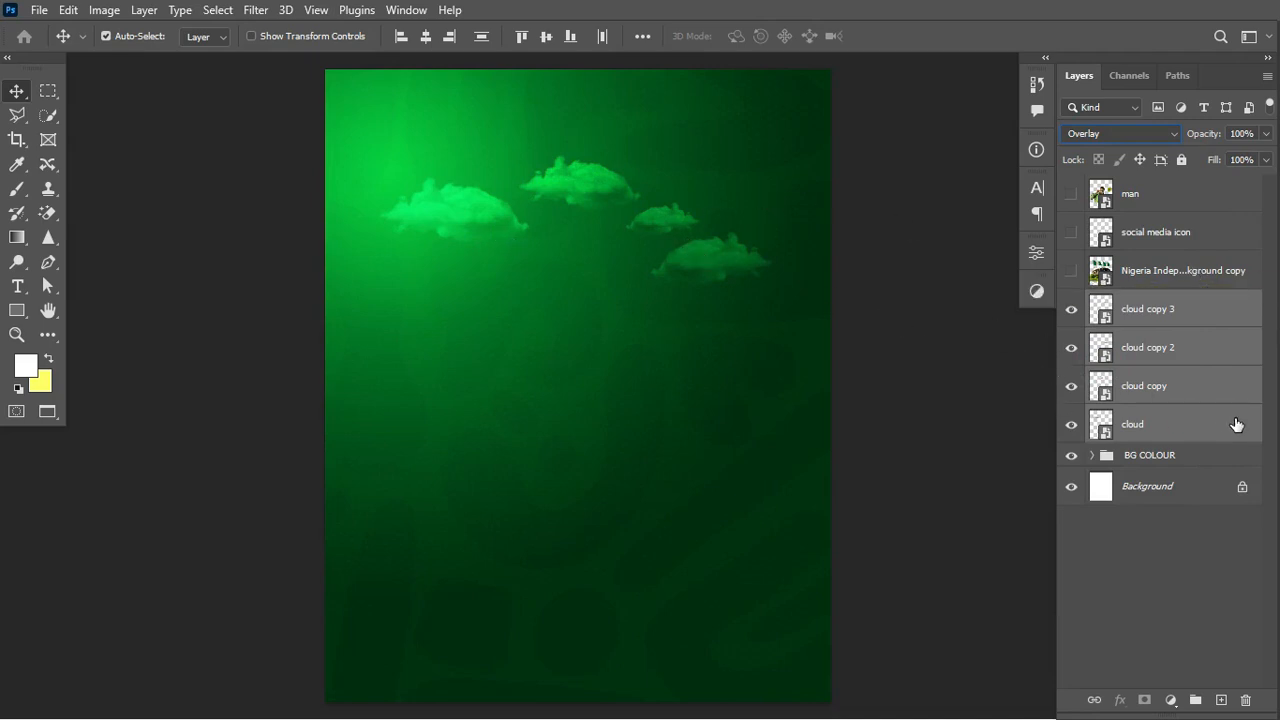
Group the four cloud layers and name the group CLOUD.
{"action": "key", "text": "ctrl+g"}
{"action": "double_click", "coordinate": [1143, 302]}
{"action": "type", "text": "CL"}
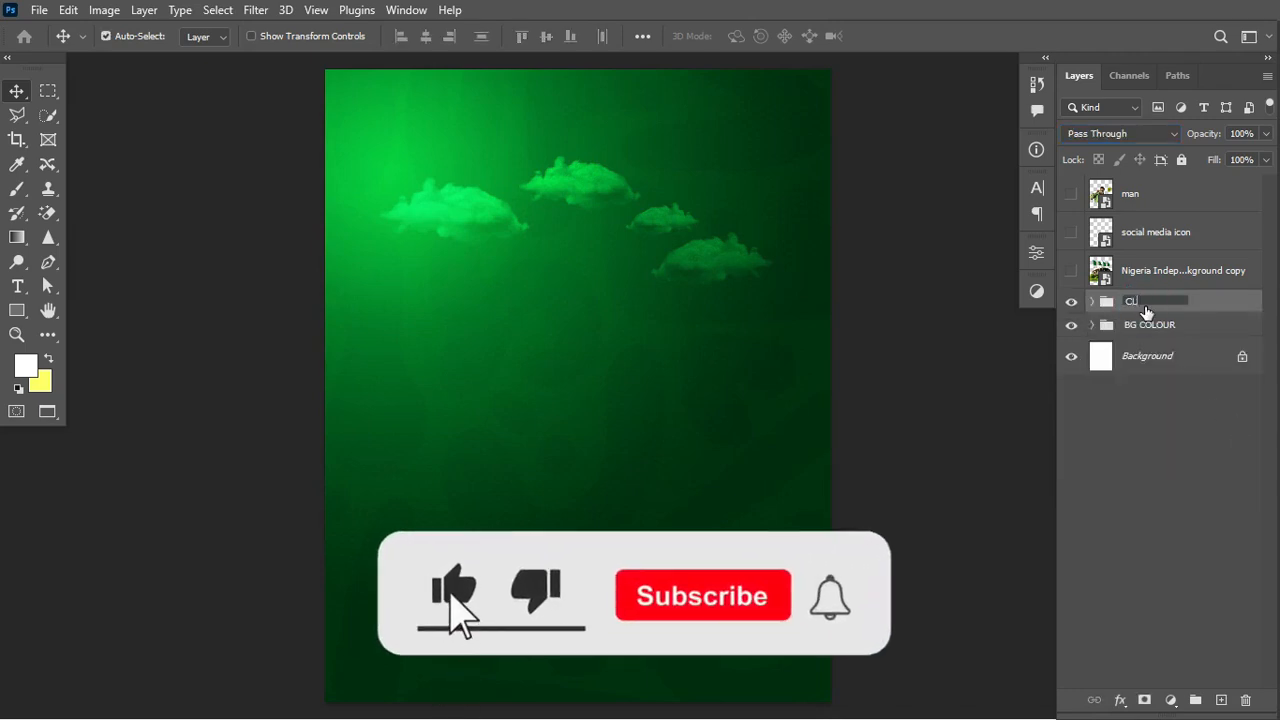
{"action": "type", "text": "OUD"}
{"action": "key", "text": "Return"}
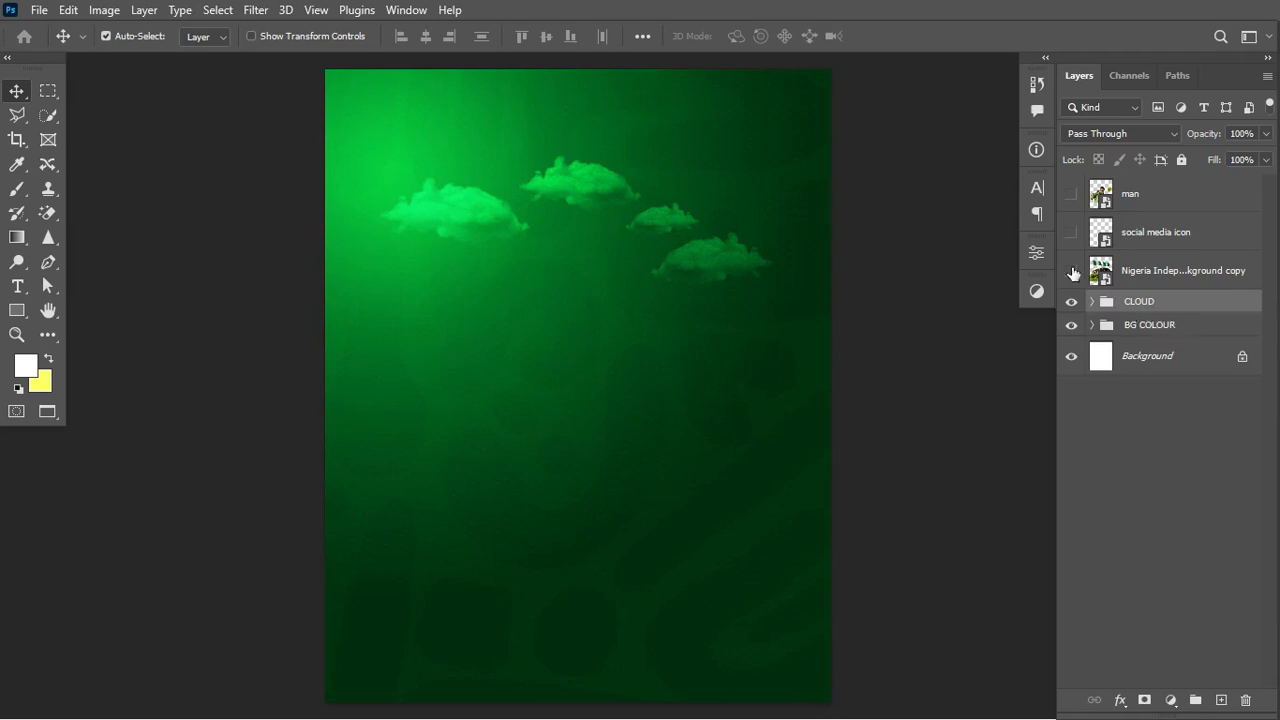
Show the stadium image layer, scale it to about 25.55% from its centre and move it to the canvas's upper middle.
{"action": "left_click", "coordinate": [1070, 272]}
{"action": "left_click", "coordinate": [1142, 281]}
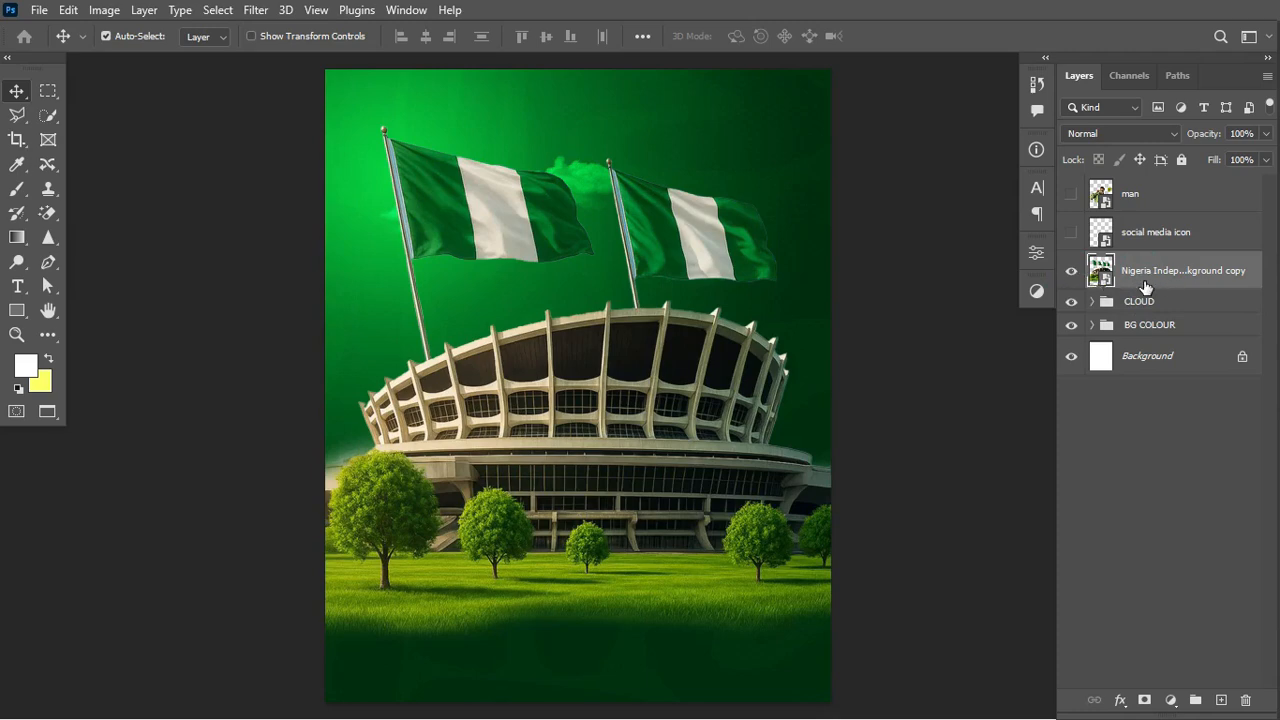
{"action": "key", "text": "ctrl+t"}
{"action": "left_click_drag", "start_coordinate": [832, 385], "coordinate": [718, 368]}
{"action": "left_click_drag", "start_coordinate": [600, 432], "coordinate": [603, 318]}
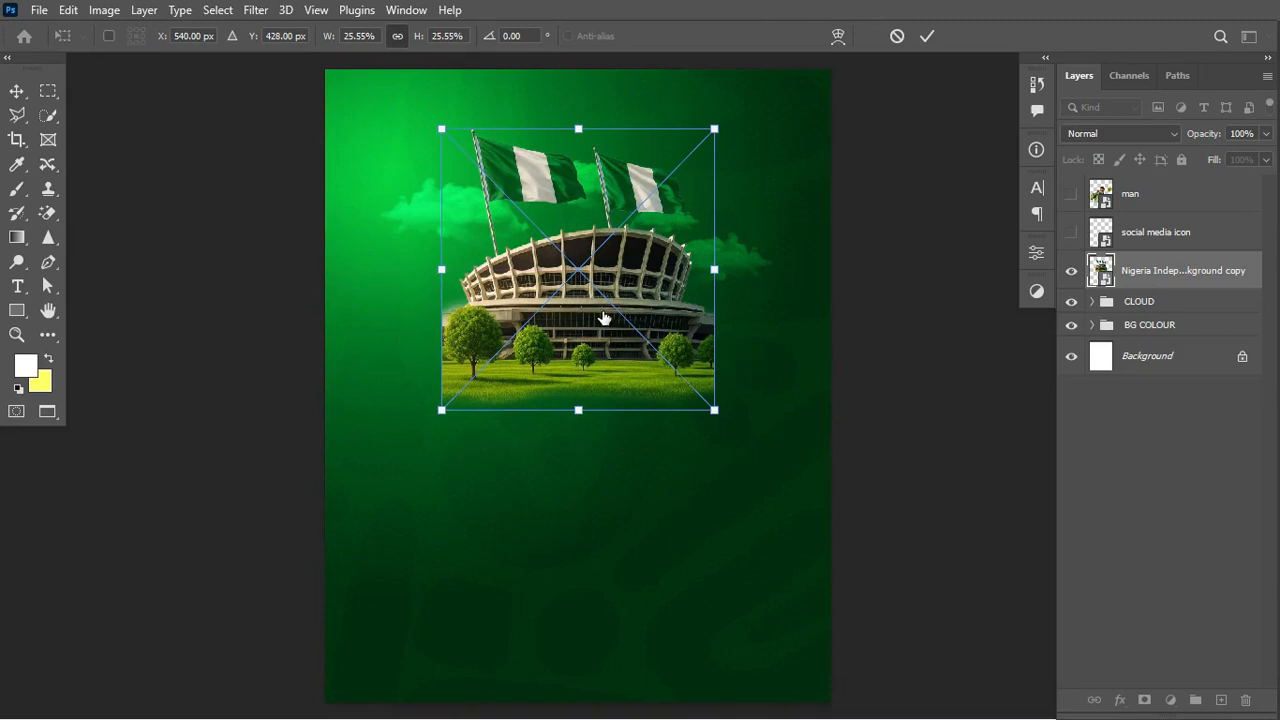
{"action": "key", "text": "Return"}
Reposition the four clouds slightly lower around and behind the stadium and its flags, and reselect the stadium image layer.
{"action": "left_click", "coordinate": [463, 214]}
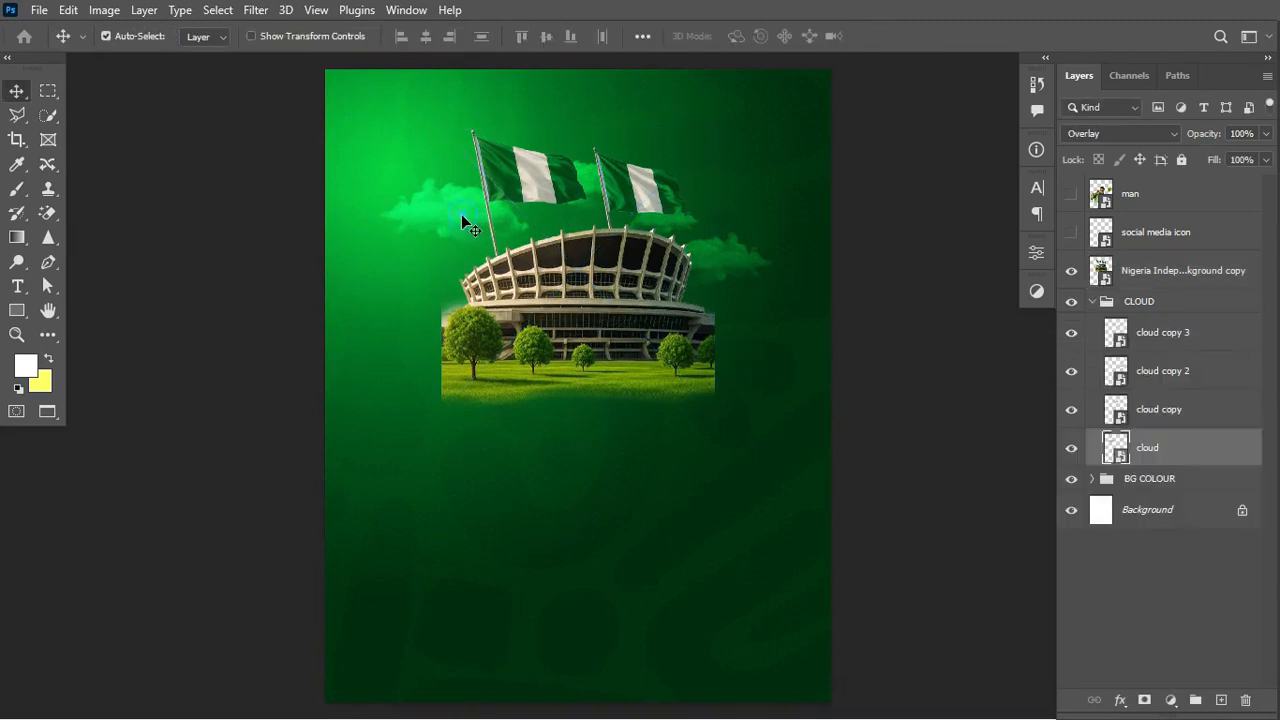
{"action": "left_click_drag", "start_coordinate": [466, 213], "coordinate": [453, 245]}
{"action": "left_click_drag", "start_coordinate": [594, 182], "coordinate": [575, 201]}
{"action": "left_click_drag", "start_coordinate": [718, 251], "coordinate": [722, 276]}
{"action": "left_click_drag", "start_coordinate": [669, 220], "coordinate": [680, 232]}
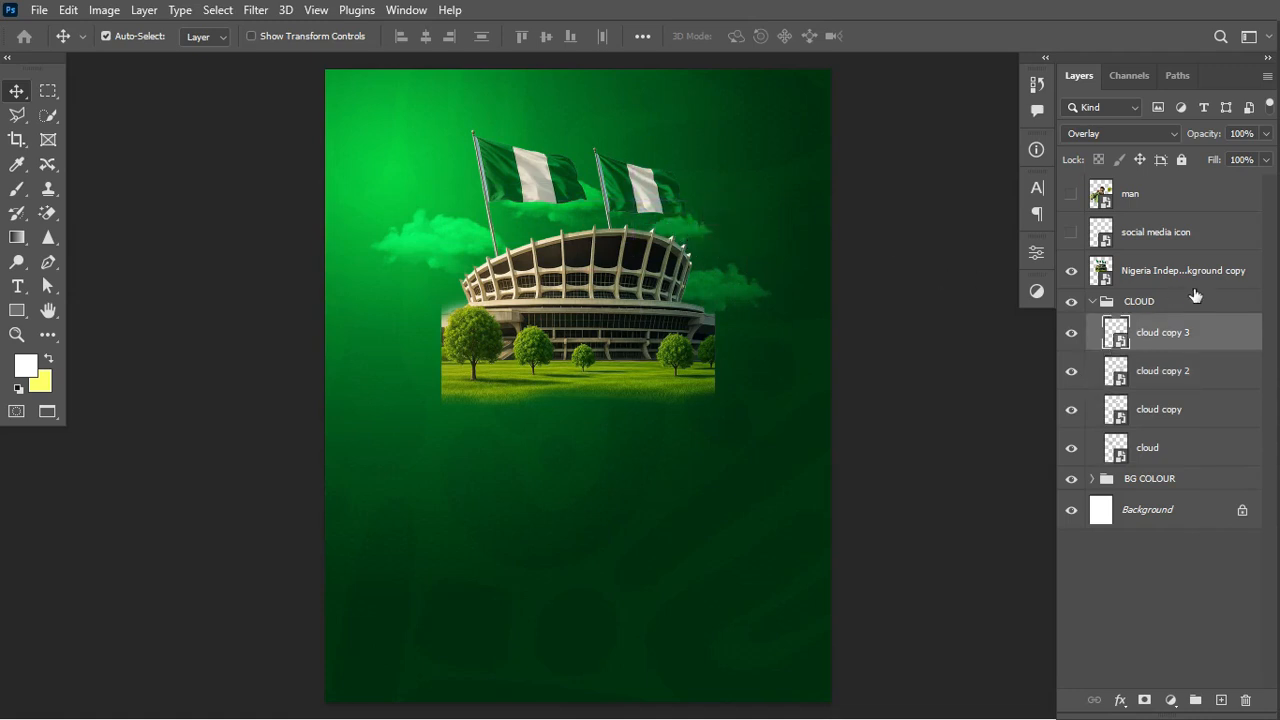
{"action": "left_click", "coordinate": [1094, 305]}
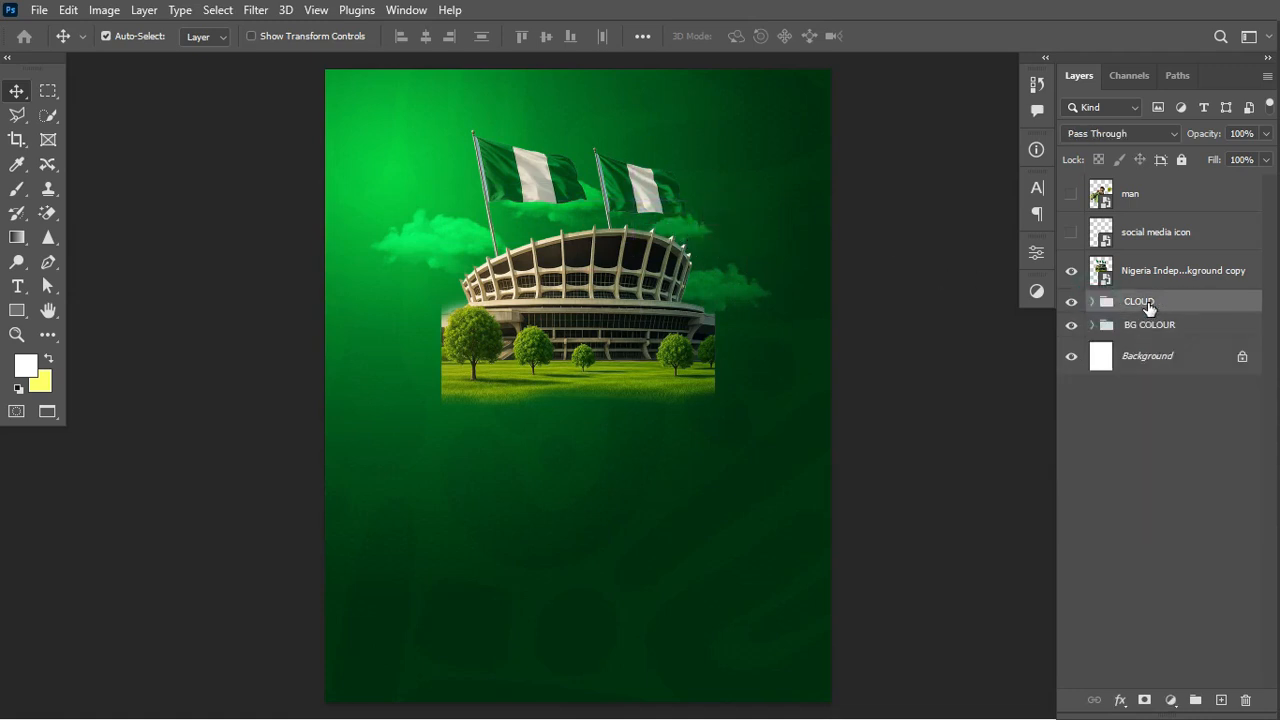
{"action": "left_click", "coordinate": [1137, 282]}
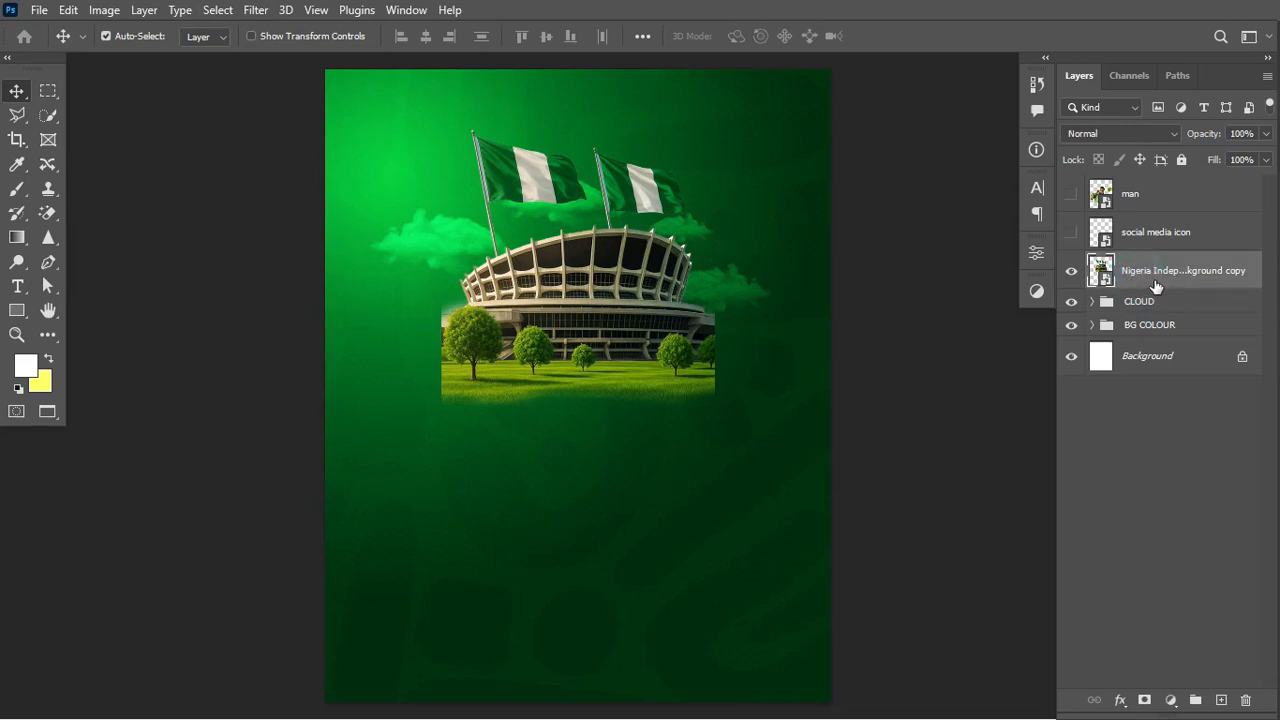
Open the Camera Raw Filter on the stadium layer and set Sharpening to 99 and Noise Reduction to 14.
{"action": "left_click", "coordinate": [255, 11]}
{"action": "left_click", "coordinate": [305, 149]}
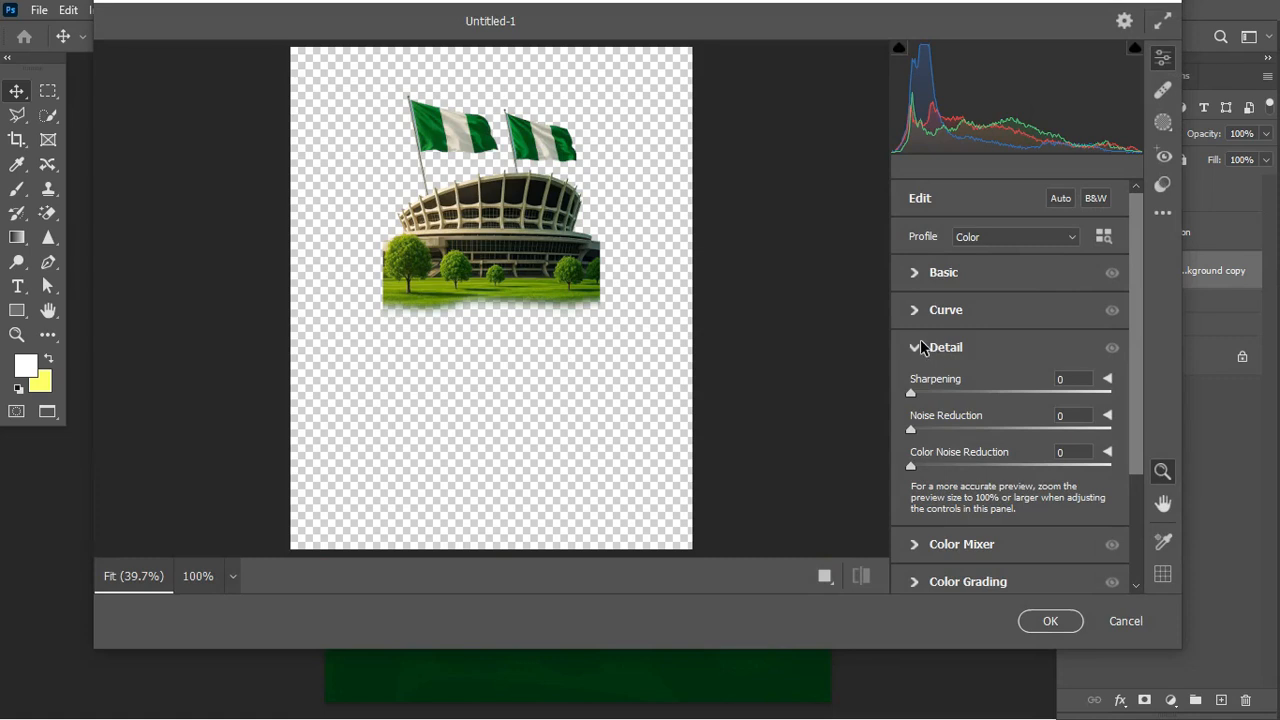
{"action": "left_click", "coordinate": [915, 350]}
{"action": "left_click", "coordinate": [916, 349]}
{"action": "left_click_drag", "start_coordinate": [1037, 390], "coordinate": [1041, 390]}
{"action": "left_click_drag", "start_coordinate": [911, 430], "coordinate": [932, 430]}
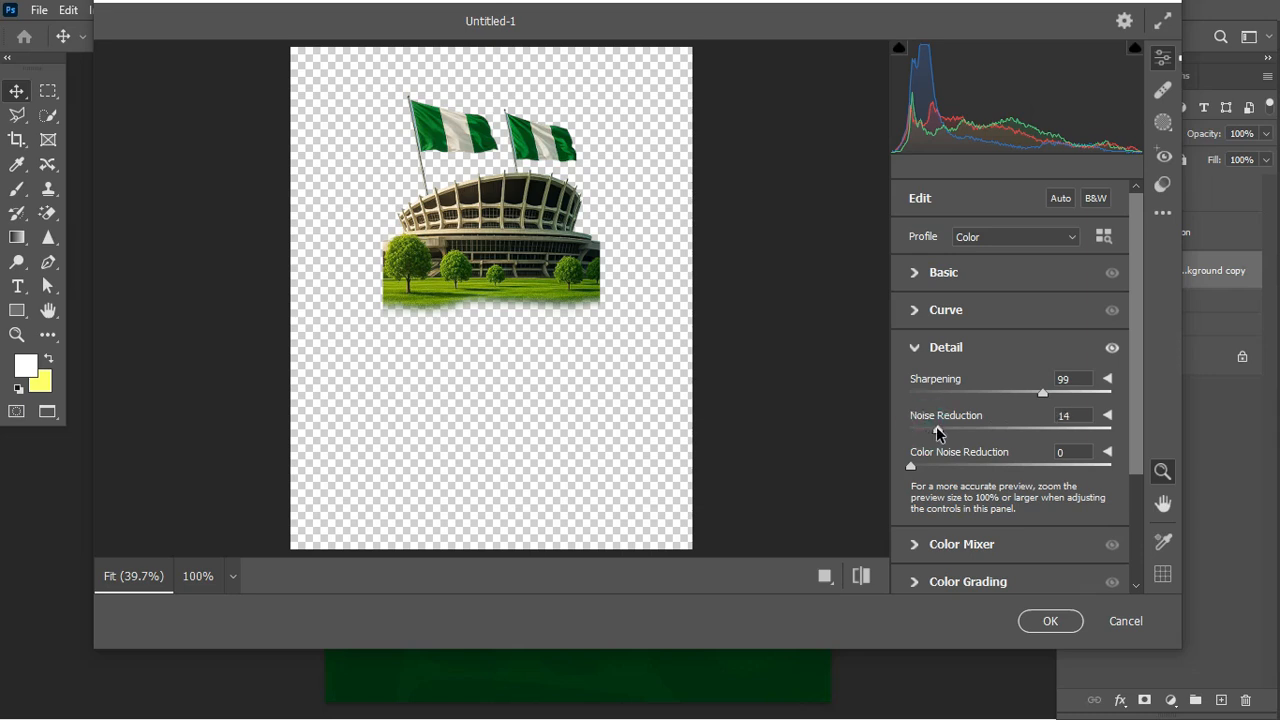
Set Texture to +100 and Clarity to +52, compare before and after side by side, and apply the filter.
{"action": "left_click", "coordinate": [914, 272]}
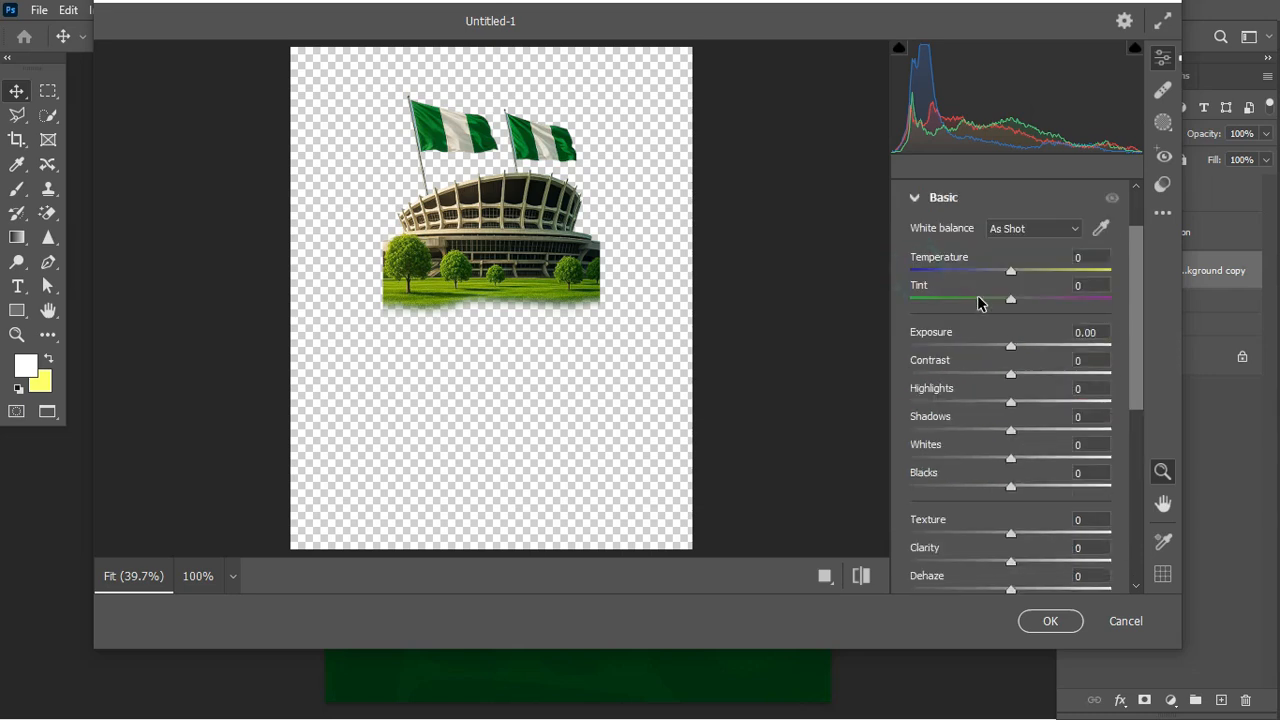
{"action": "left_click_drag", "start_coordinate": [1072, 536], "coordinate": [1114, 533]}
{"action": "left_click_drag", "start_coordinate": [1012, 561], "coordinate": [1064, 572]}
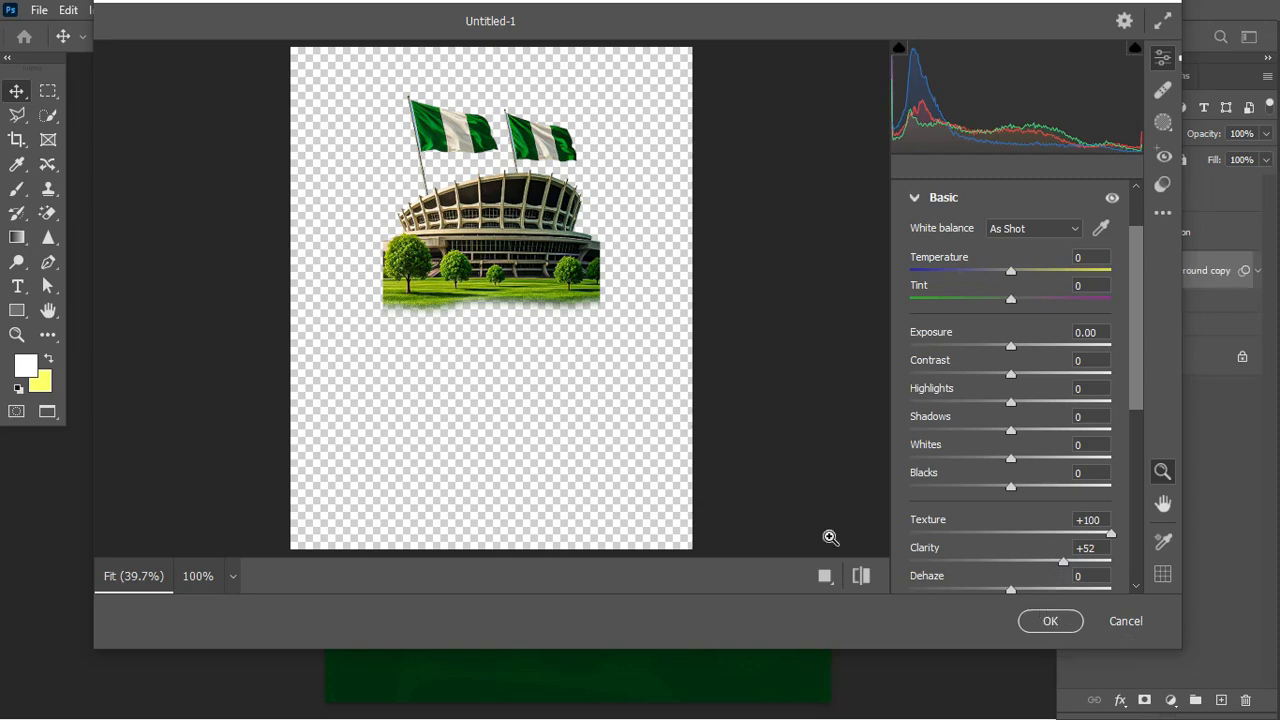
{"action": "left_click", "coordinate": [826, 576]}
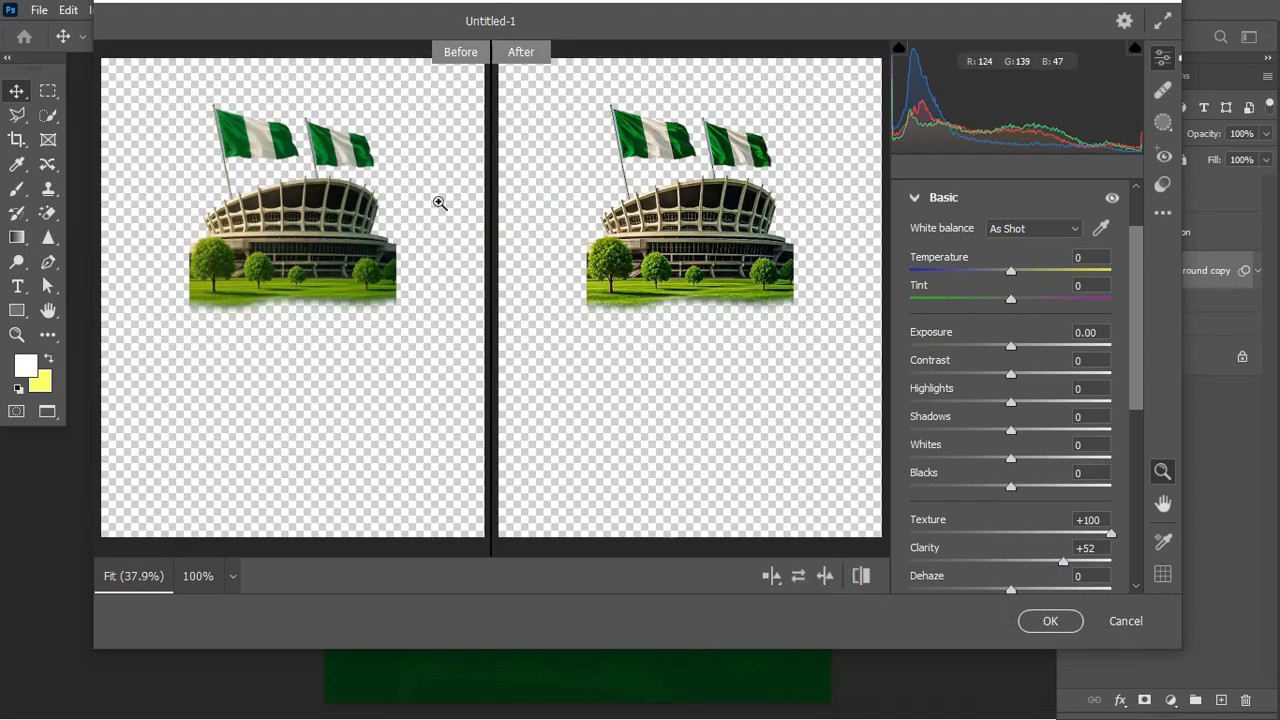
{"action": "left_click", "coordinate": [1062, 621]}
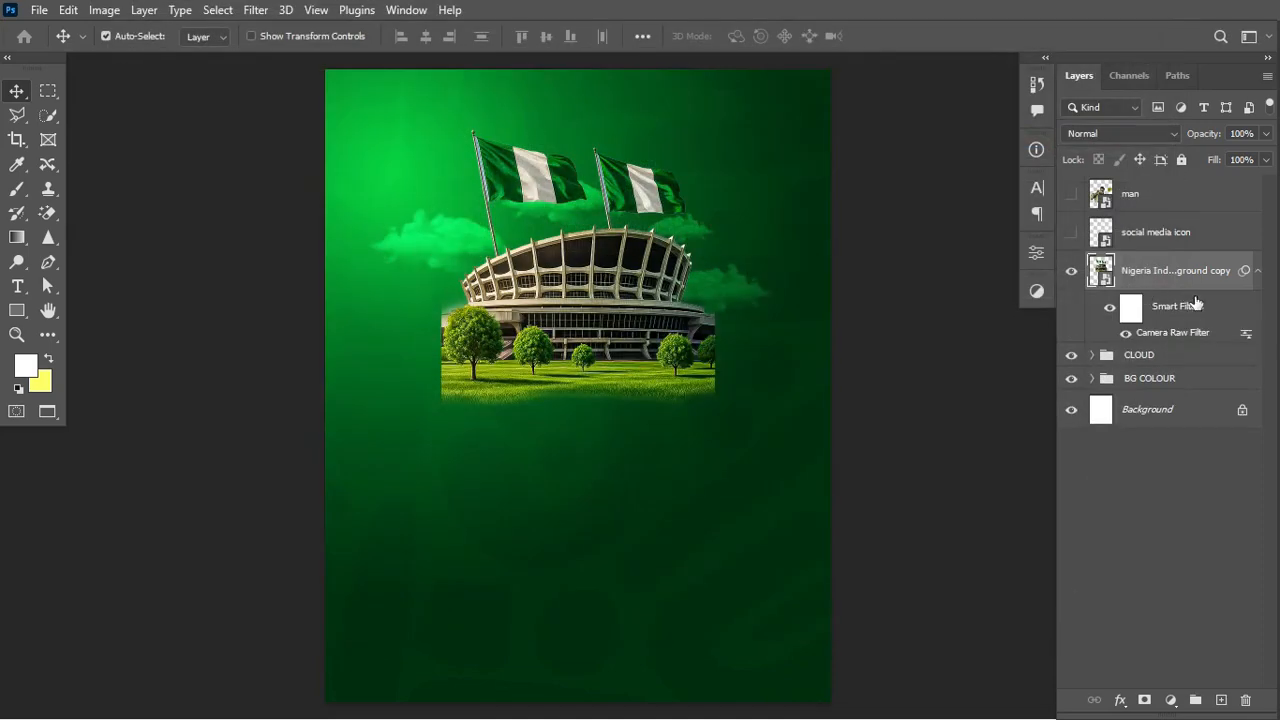
Add a layer mask to the stadium layer and ready a black Soft Round brush of 150 px with 0% hardness.
{"action": "left_click", "coordinate": [1145, 700]}
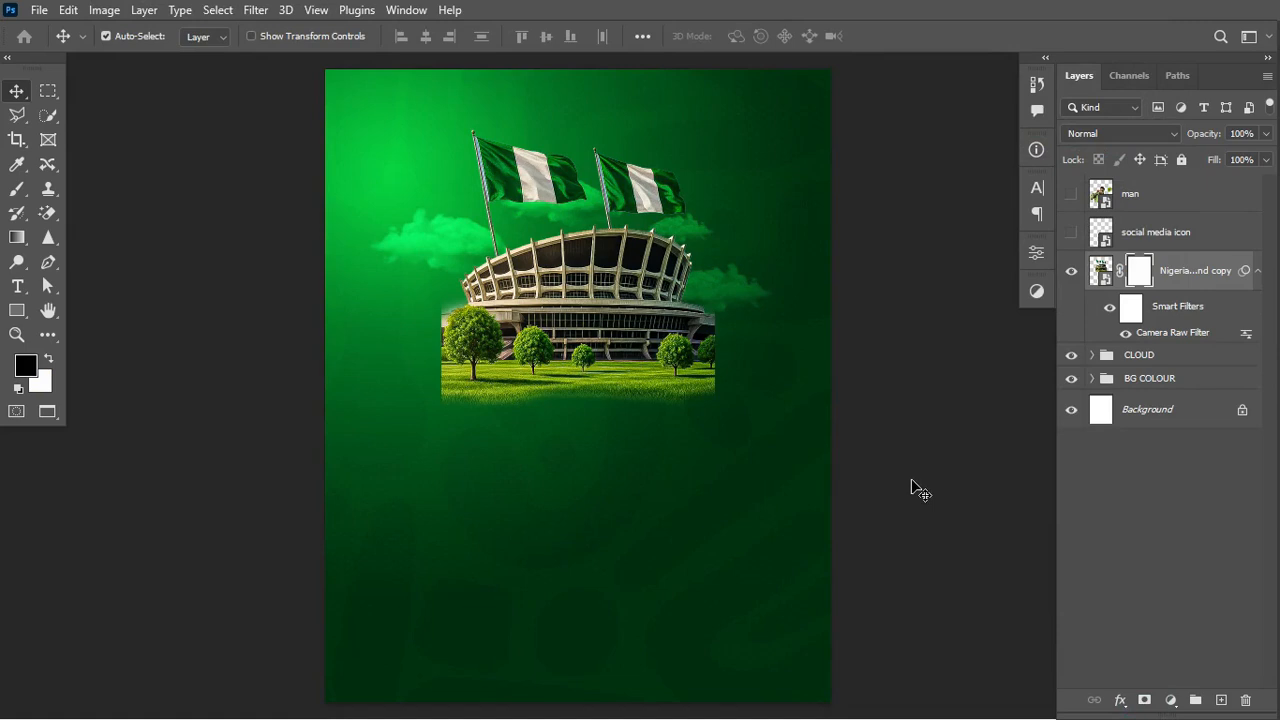
{"action": "left_click", "coordinate": [17, 188]}
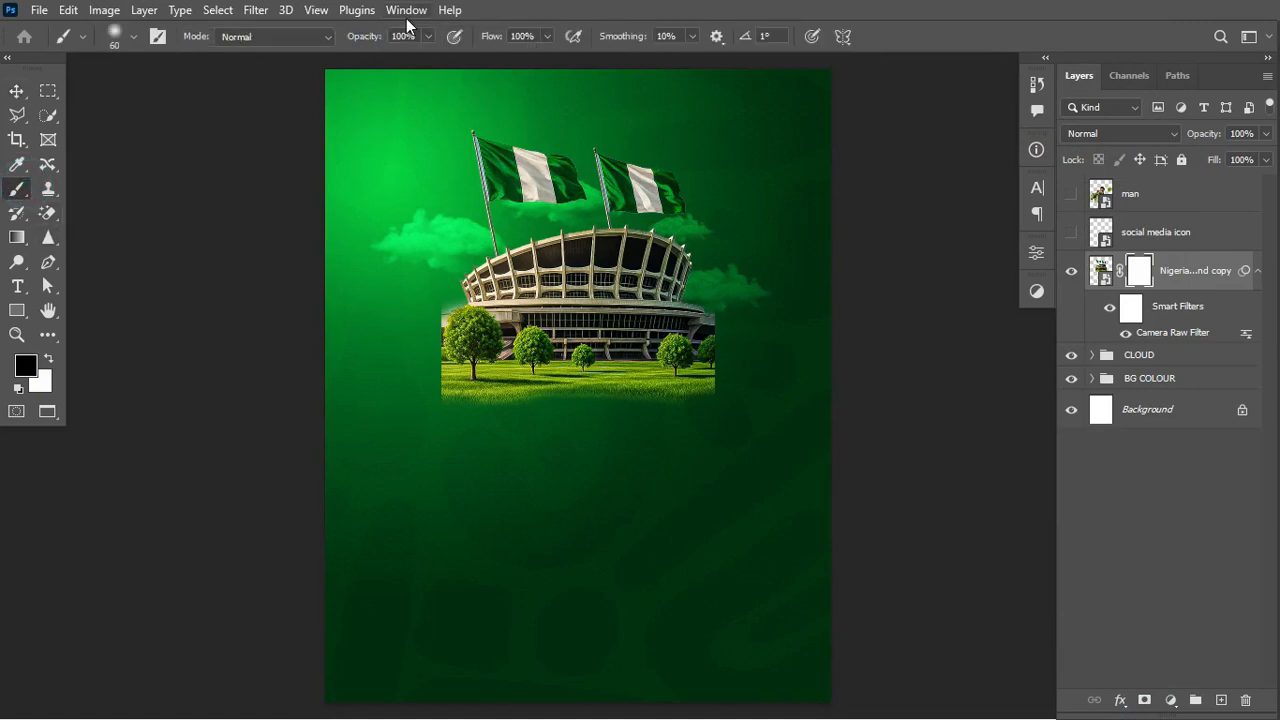
{"action": "left_click", "coordinate": [132, 38]}
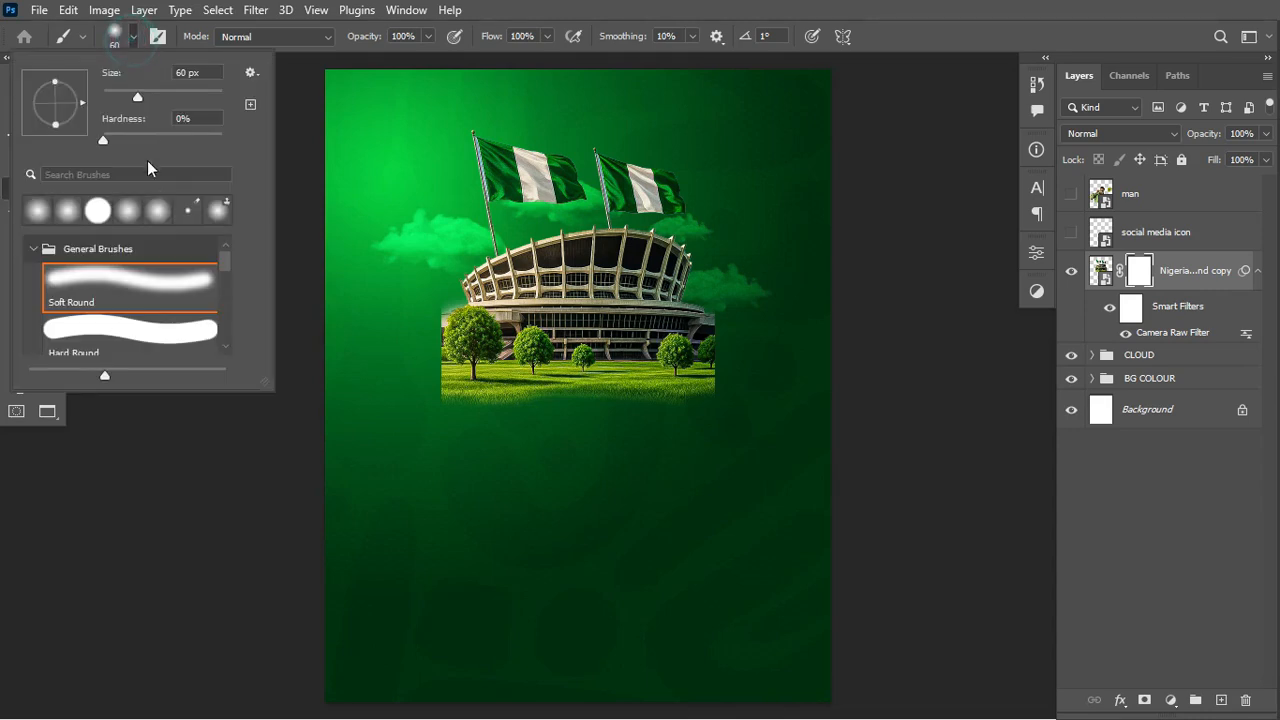
{"action": "left_click", "coordinate": [115, 289]}
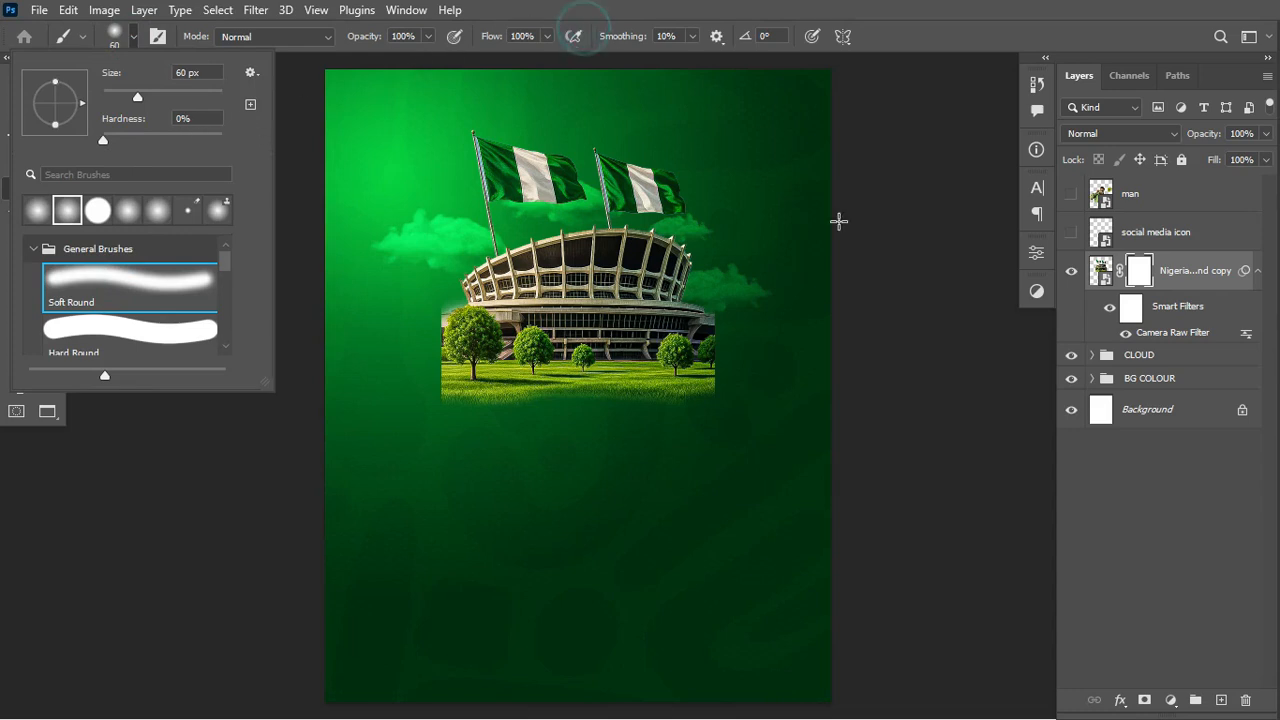
{"action": "left_click", "coordinate": [1139, 270]}
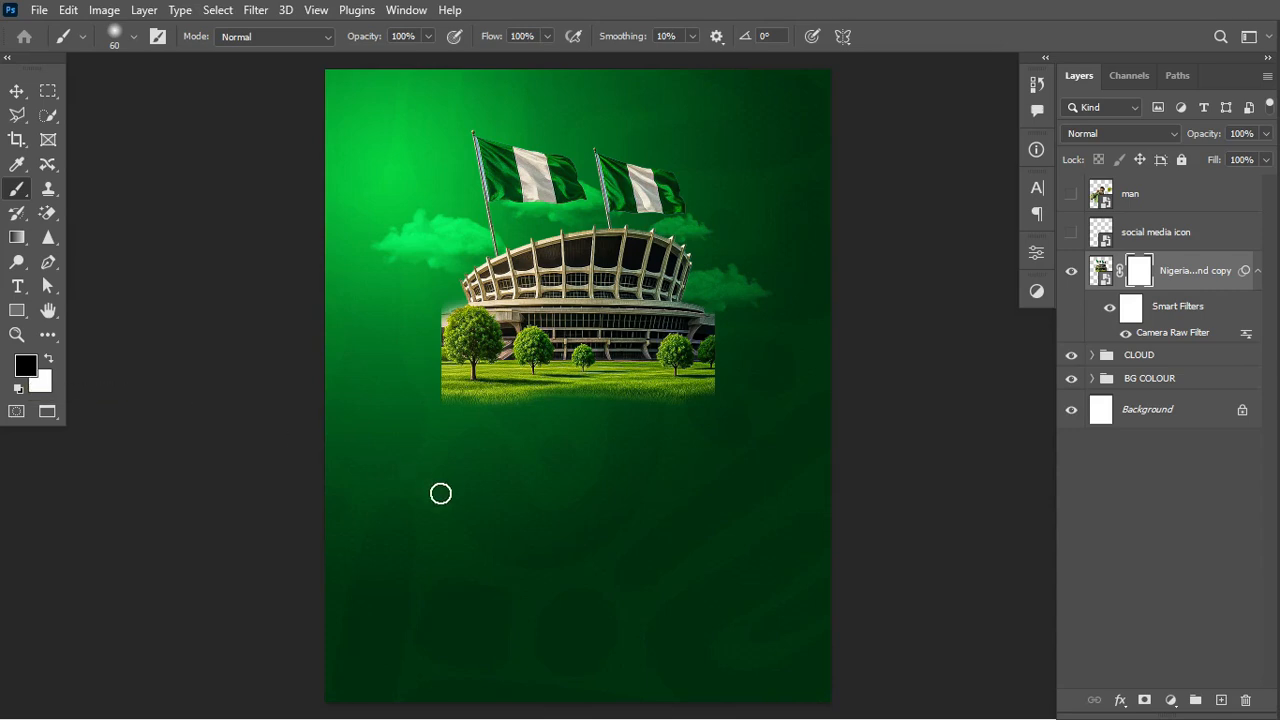
{"action": "key", "text": "bracketright"}
{"action": "key", "text": "bracketright"}
{"action": "key", "text": "bracketright"}
{"action": "key", "text": "bracketright"}
{"action": "key", "text": "bracketright"}
{"action": "key", "text": "bracketright"}
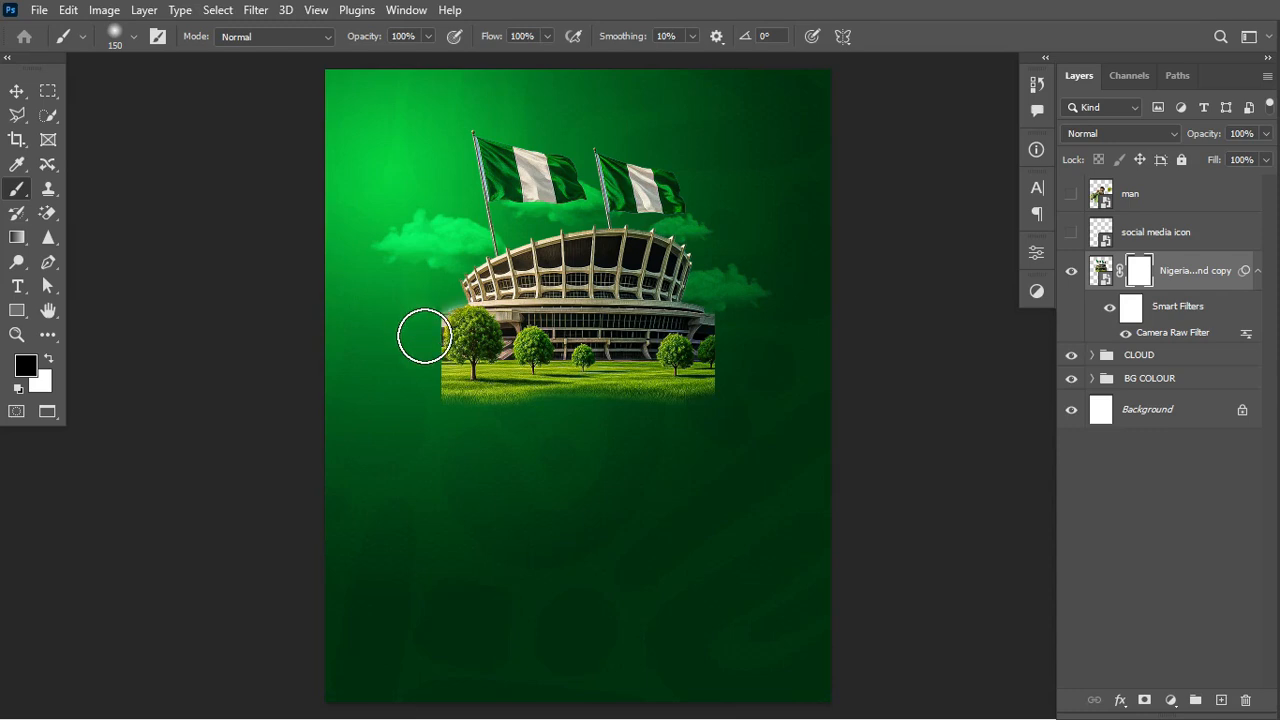
Paint black on the mask along the stadium image's left, lower and right edges to fade the grass and trees into the background.
{"action": "mouse_move", "coordinate": [425, 338]}
{"action": "left_mouse_down"}
{"action": "mouse_move", "coordinate": [433, 401]}
{"action": "mouse_move", "coordinate": [425, 320]}
{"action": "mouse_move", "coordinate": [415, 446]}
{"action": "mouse_move", "coordinate": [434, 306]}
{"action": "mouse_move", "coordinate": [370, 502]}
{"action": "left_mouse_up"}
{"action": "left_click_drag", "start_coordinate": [424, 303], "coordinate": [407, 481]}
{"action": "mouse_move", "coordinate": [434, 379]}
{"action": "left_mouse_down"}
{"action": "mouse_move", "coordinate": [600, 437]}
{"action": "mouse_move", "coordinate": [413, 369]}
{"action": "mouse_move", "coordinate": [615, 401]}
{"action": "mouse_move", "coordinate": [457, 397]}
{"action": "left_mouse_up"}
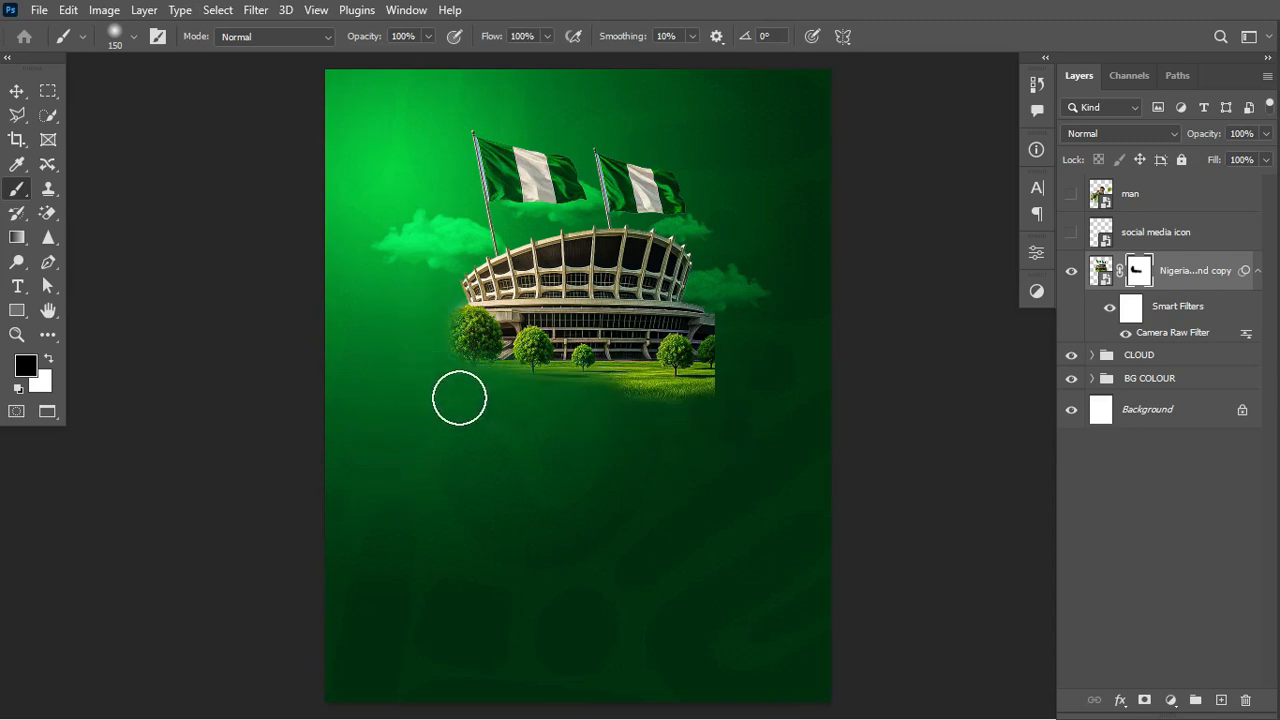
{"action": "left_click_drag", "start_coordinate": [600, 400], "coordinate": [789, 414]}
{"action": "left_click_drag", "start_coordinate": [807, 370], "coordinate": [586, 491]}
{"action": "left_click_drag", "start_coordinate": [795, 324], "coordinate": [590, 499]}
{"action": "left_click_drag", "start_coordinate": [754, 305], "coordinate": [698, 514]}
{"action": "left_click_drag", "start_coordinate": [745, 309], "coordinate": [719, 443]}
{"action": "left_click_drag", "start_coordinate": [763, 263], "coordinate": [709, 460]}
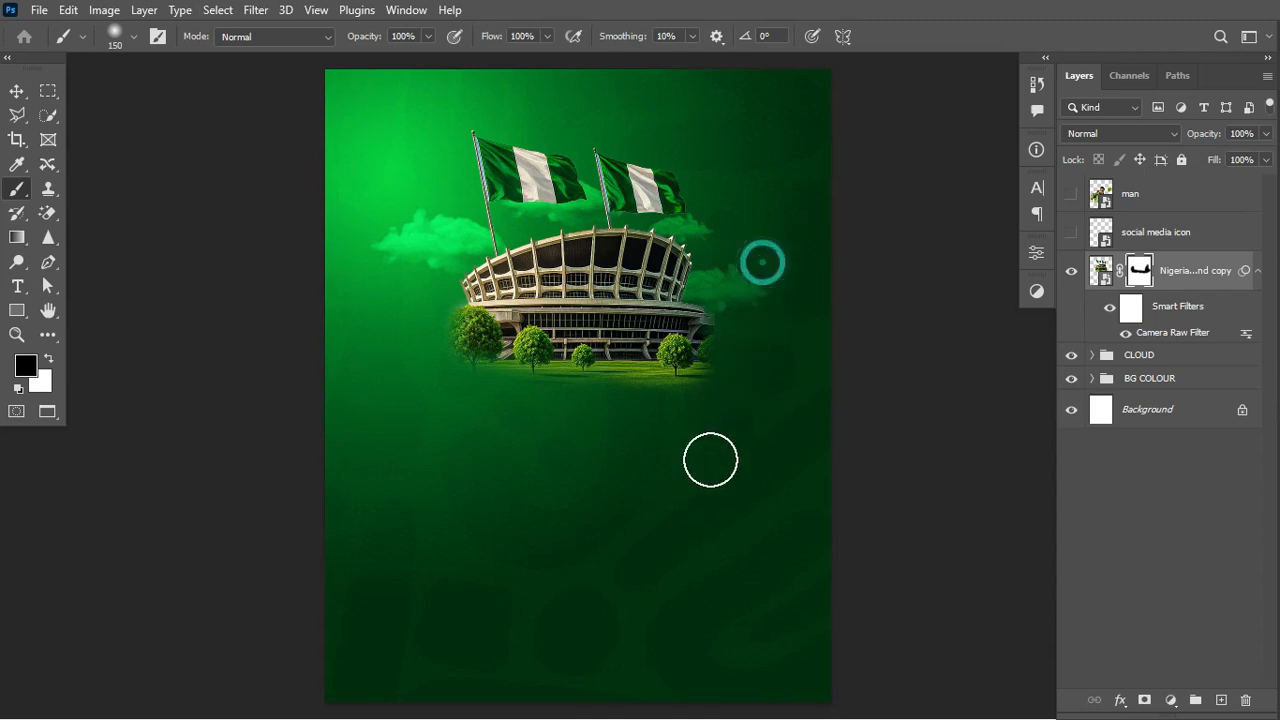
{"action": "left_click_drag", "start_coordinate": [746, 362], "coordinate": [622, 449]}
{"action": "mouse_move", "coordinate": [746, 385]}
{"action": "left_mouse_down"}
{"action": "mouse_move", "coordinate": [579, 422]}
{"action": "mouse_move", "coordinate": [792, 384]}
{"action": "mouse_move", "coordinate": [742, 402]}
{"action": "left_mouse_up"}
Scale the masked stadium image up to about 121% and shift it slightly downward.
{"action": "left_click", "coordinate": [1103, 271]}
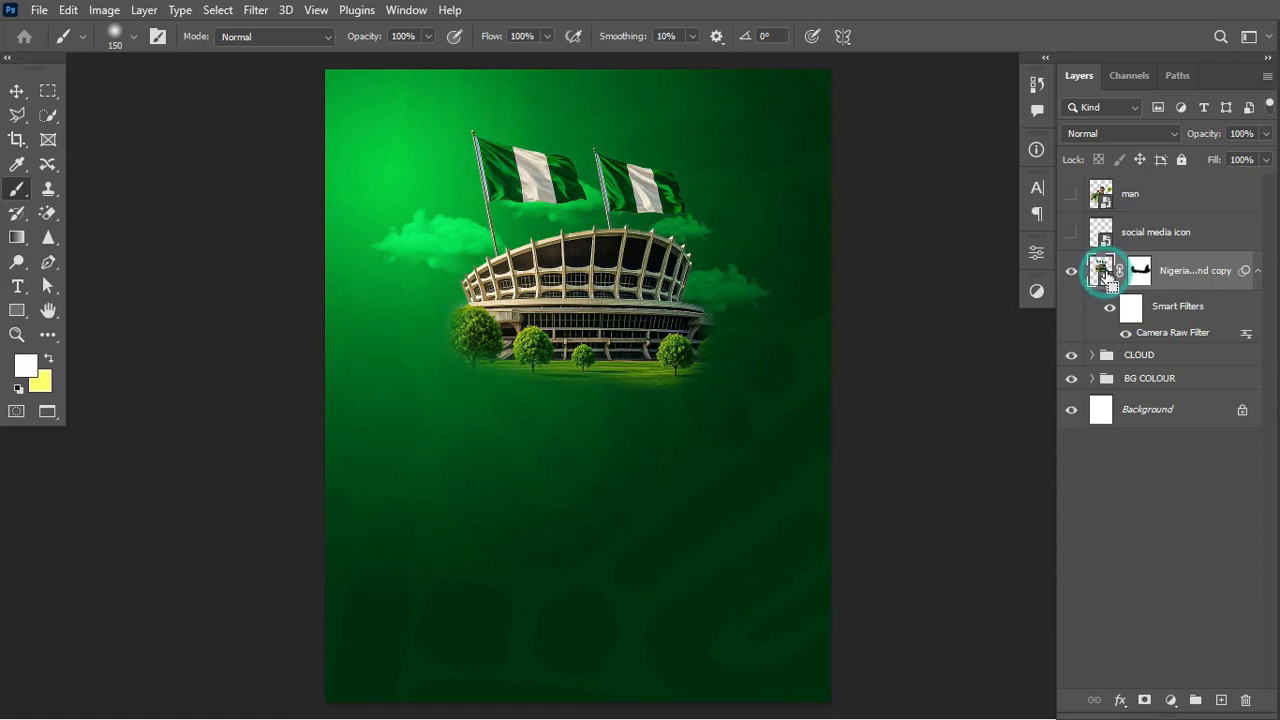
{"action": "key", "text": "ctrl+t"}
{"action": "left_click_drag", "start_coordinate": [716, 412], "coordinate": [760, 429]}
{"action": "key", "text": "Return"}
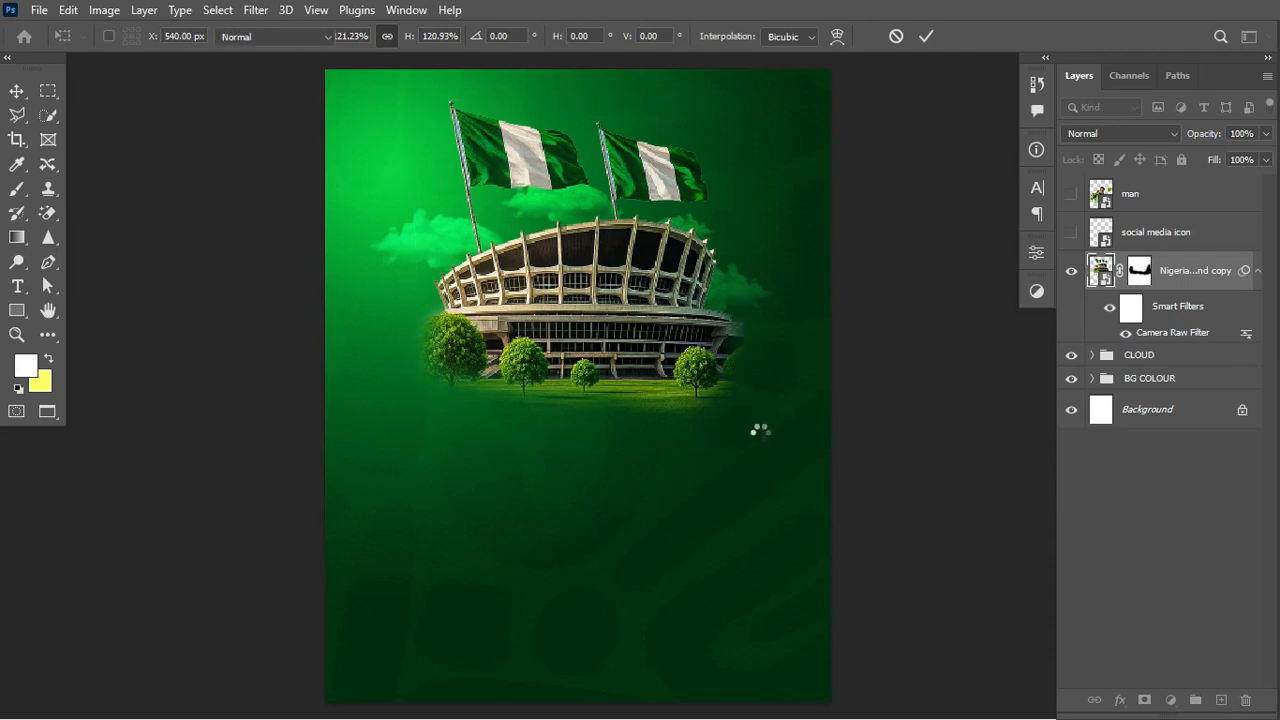
{"action": "key", "text": "v"}
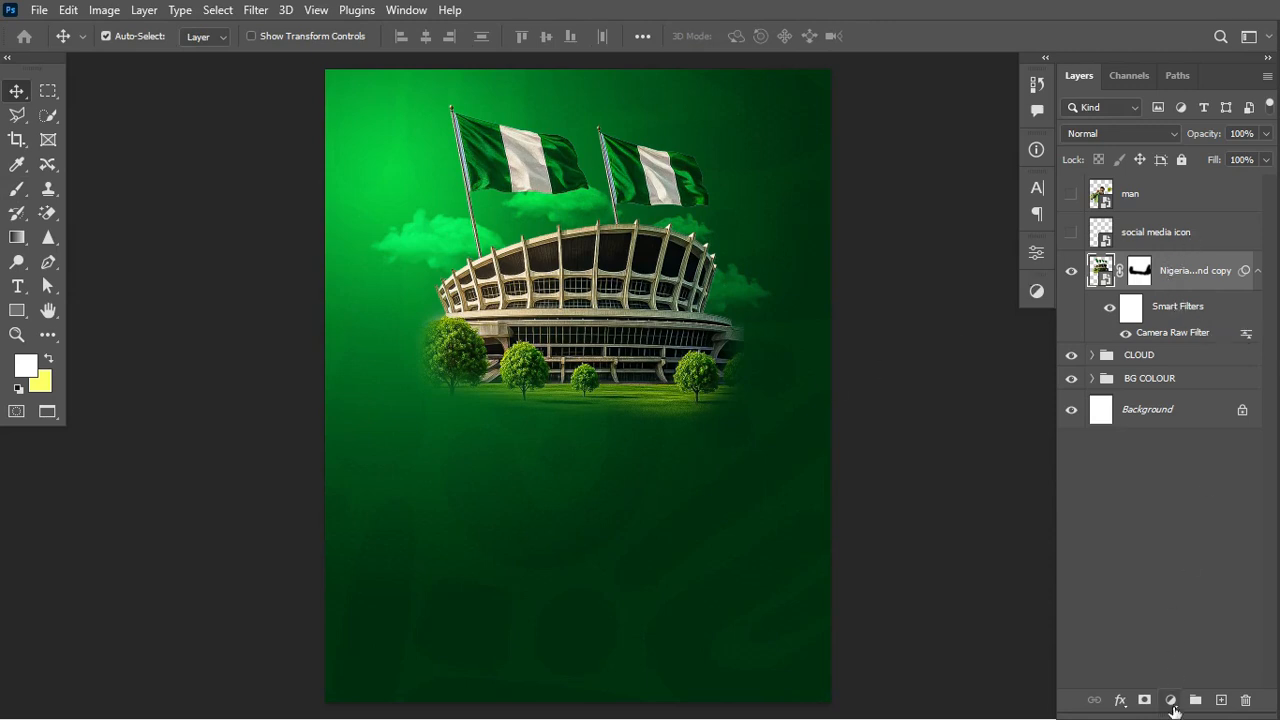
Add a Solid Color fill layer in lime green 99c809 above the stadium layer.
{"action": "left_click", "coordinate": [1171, 700]}
{"action": "left_click", "coordinate": [1198, 372]}
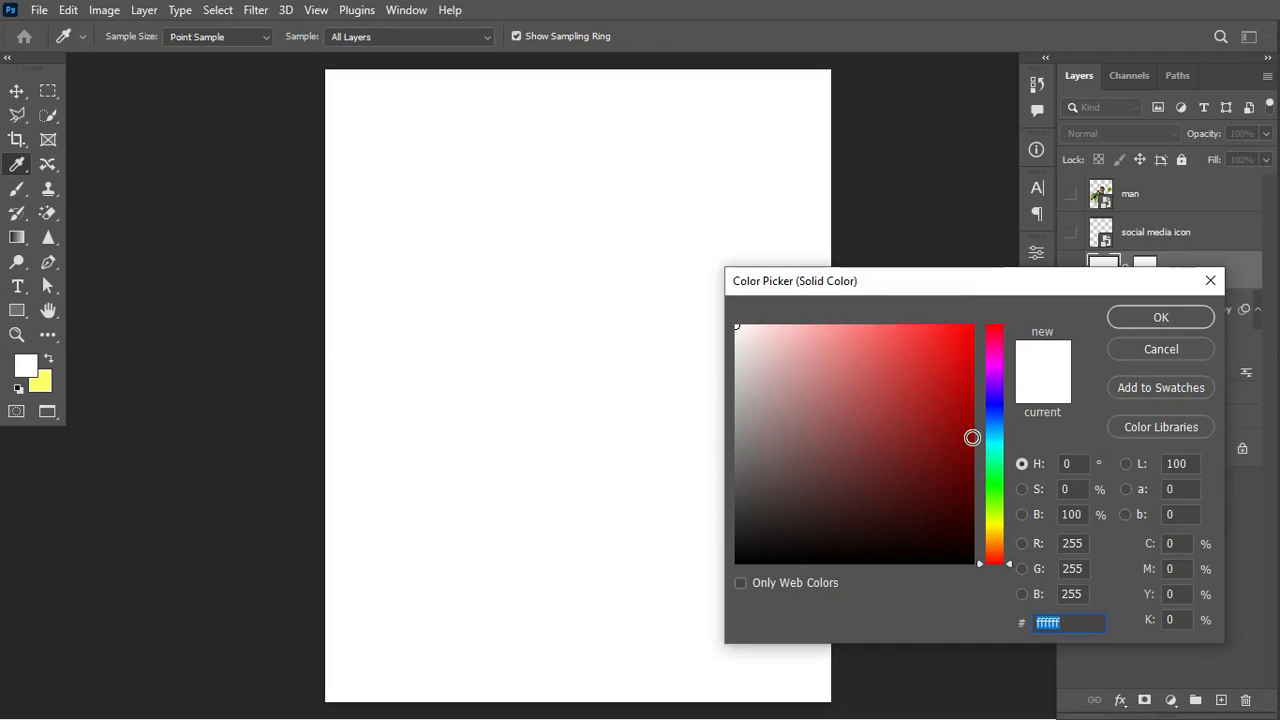
{"action": "type", "text": "9"}
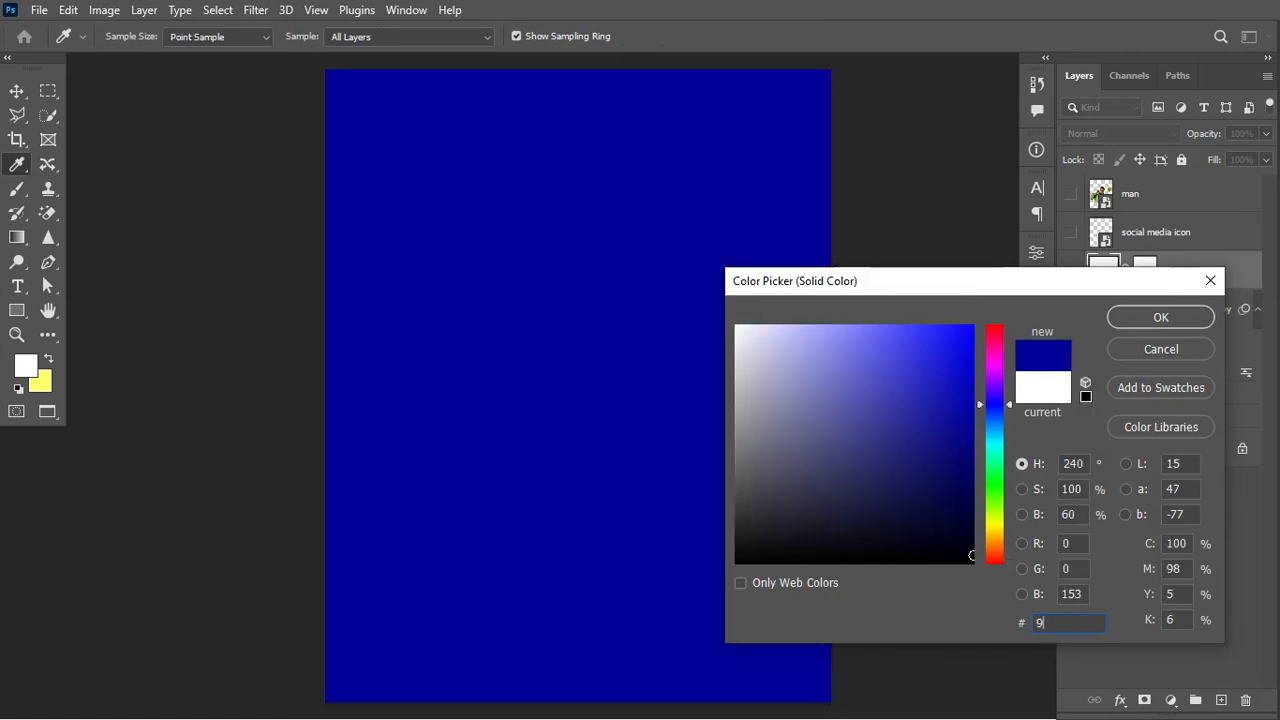
{"action": "type", "text": "9c"}
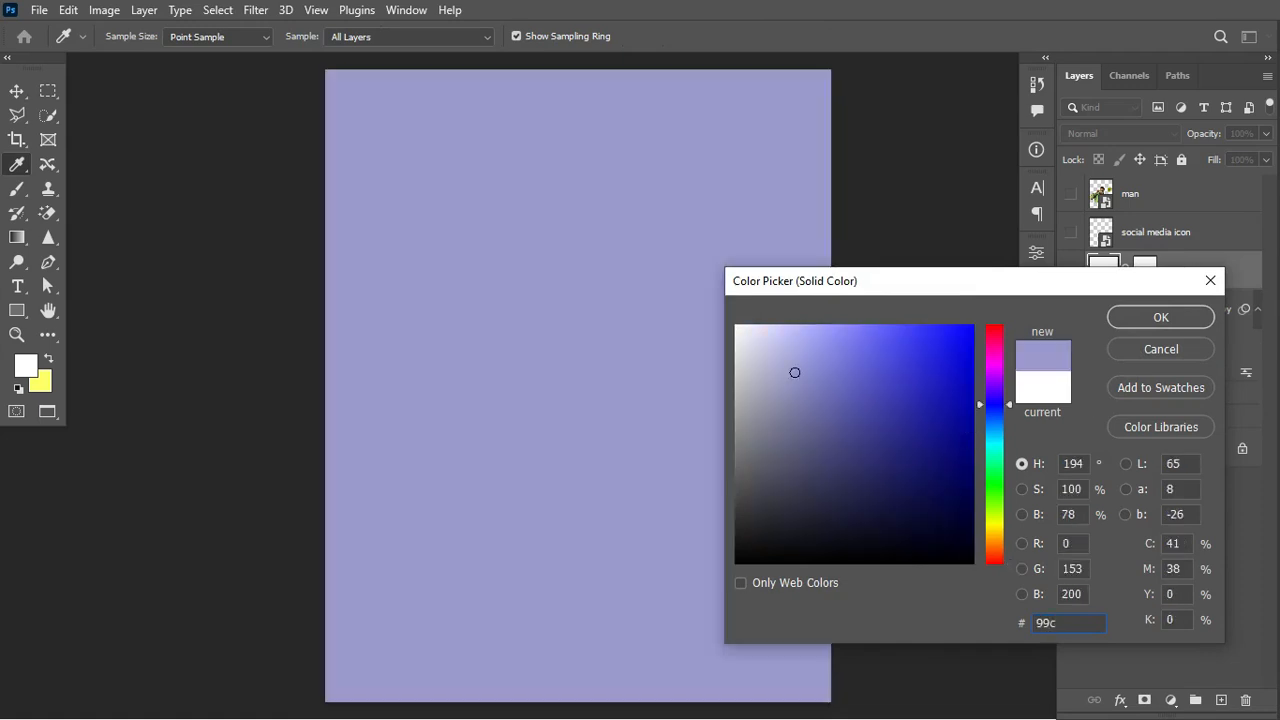
{"action": "type", "text": "8"}
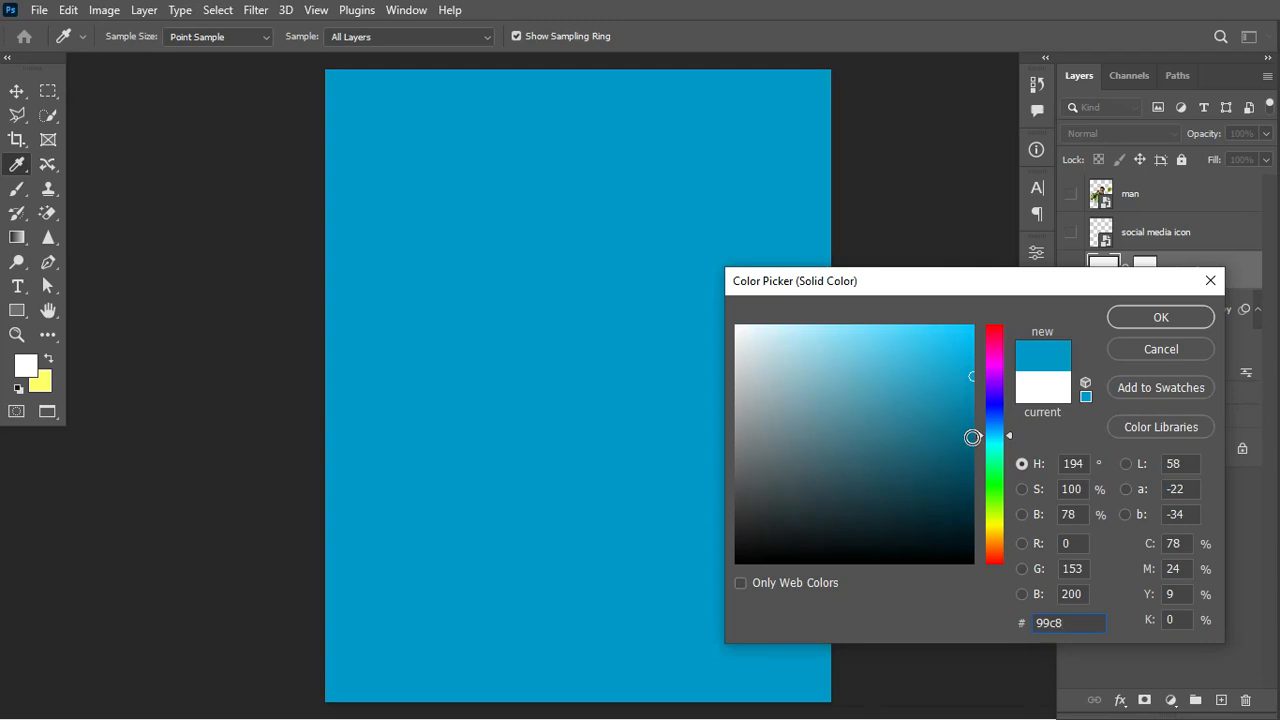
{"action": "type", "text": "09"}
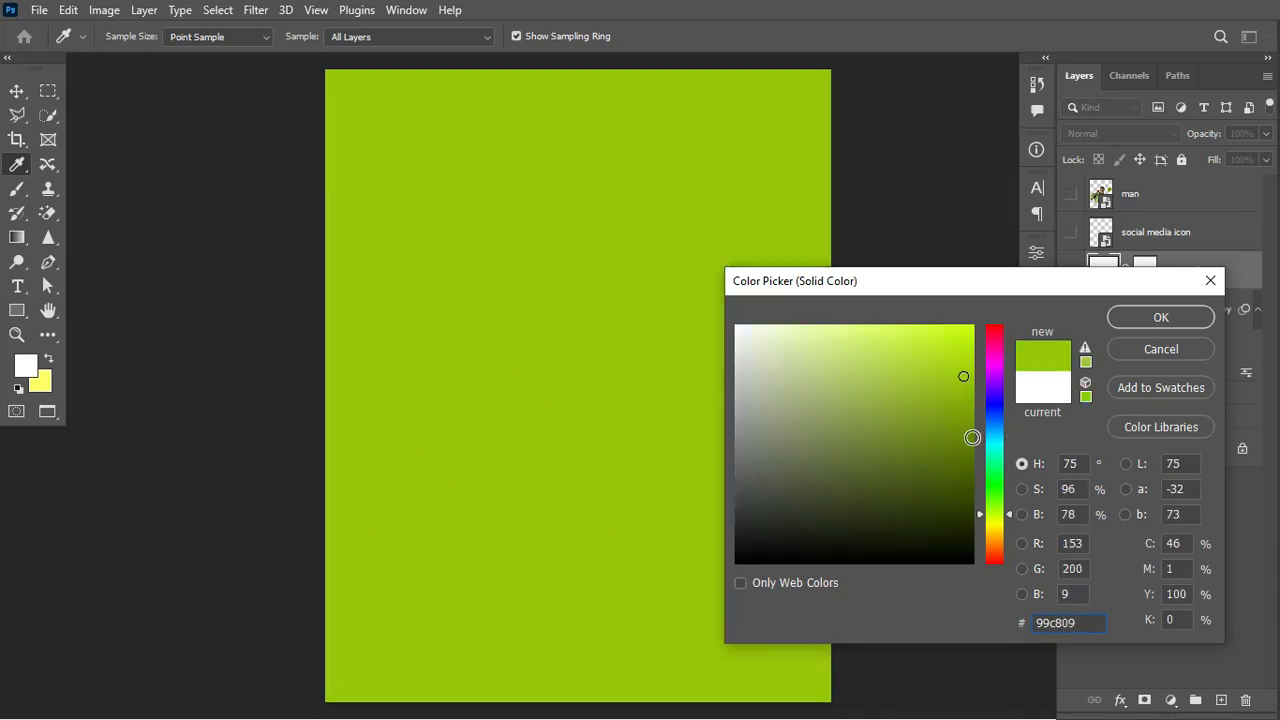
{"action": "left_click", "coordinate": [1140, 313]}
Invert the lime fill layer's mask to black and collapse the stadium layer's smart filter list.
{"action": "left_click", "coordinate": [1145, 271]}
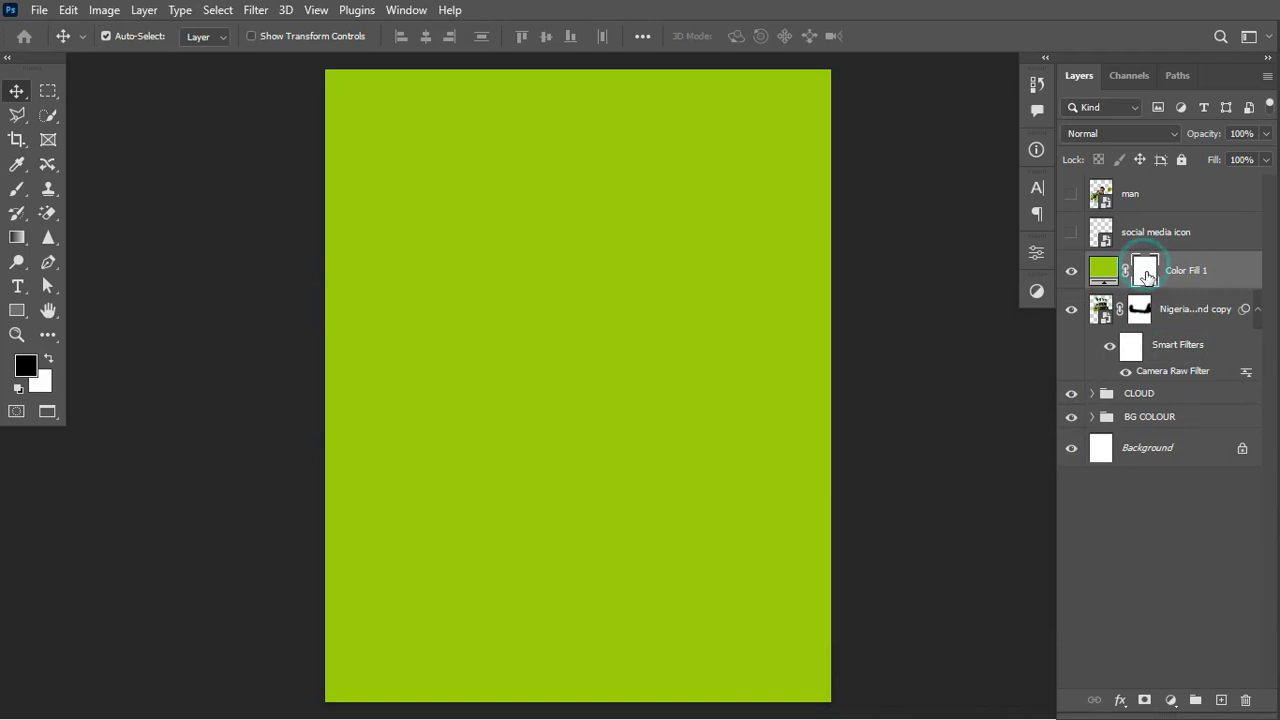
{"action": "key", "text": "ctrl+i"}
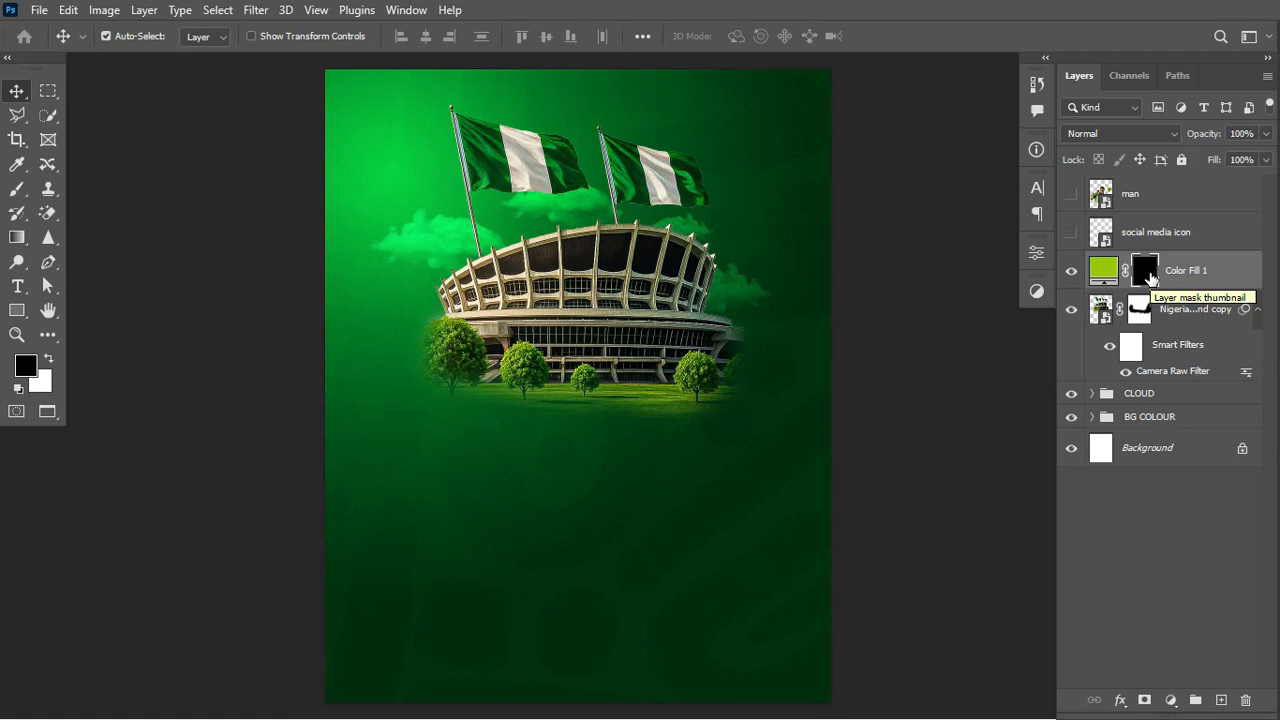
{"action": "left_click", "coordinate": [1256, 310]}
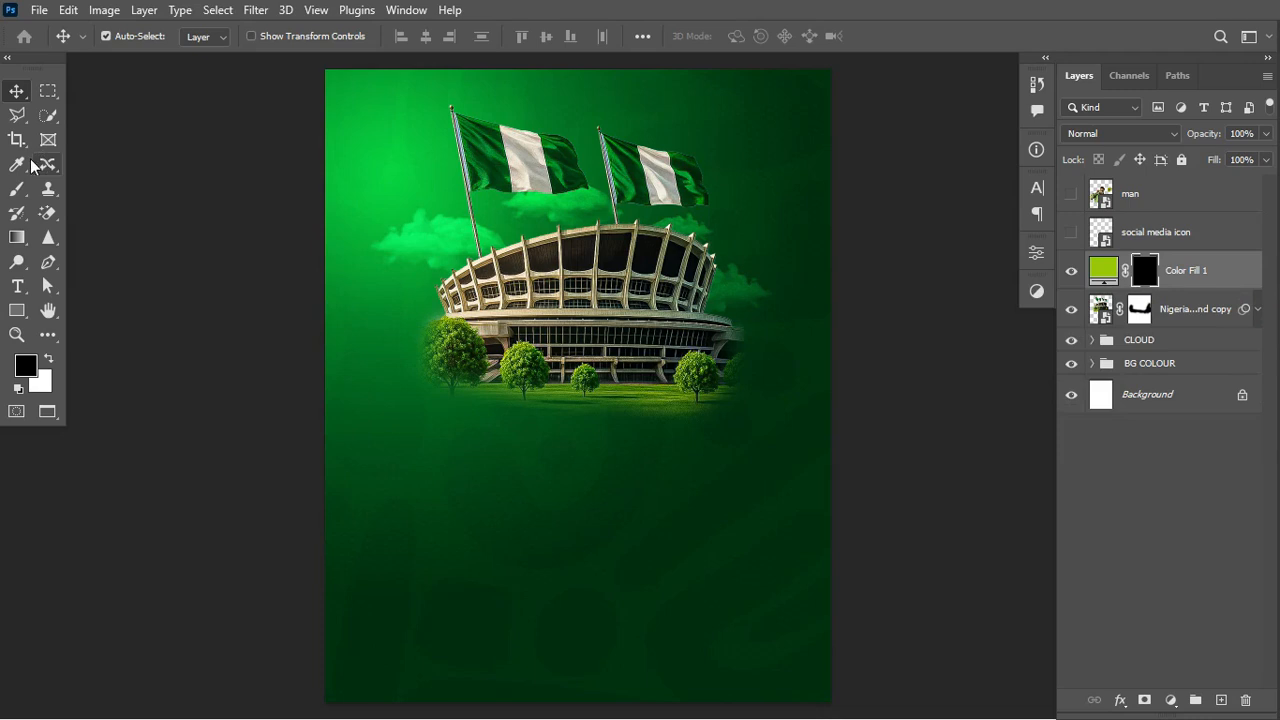
Dab one soft white spot with a 200 px brush on the fill mask over the leftmost tree, undoing trial dabs.
{"action": "left_click", "coordinate": [18, 188]}
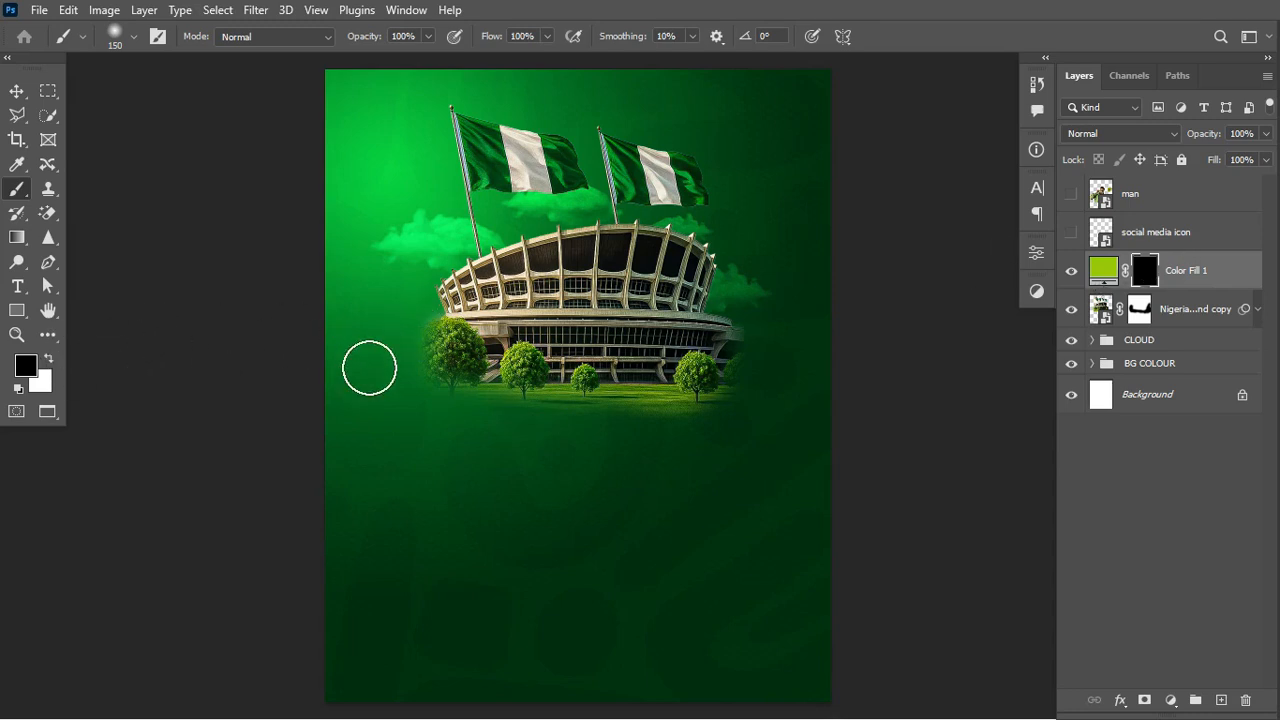
{"action": "left_click", "coordinate": [48, 358]}
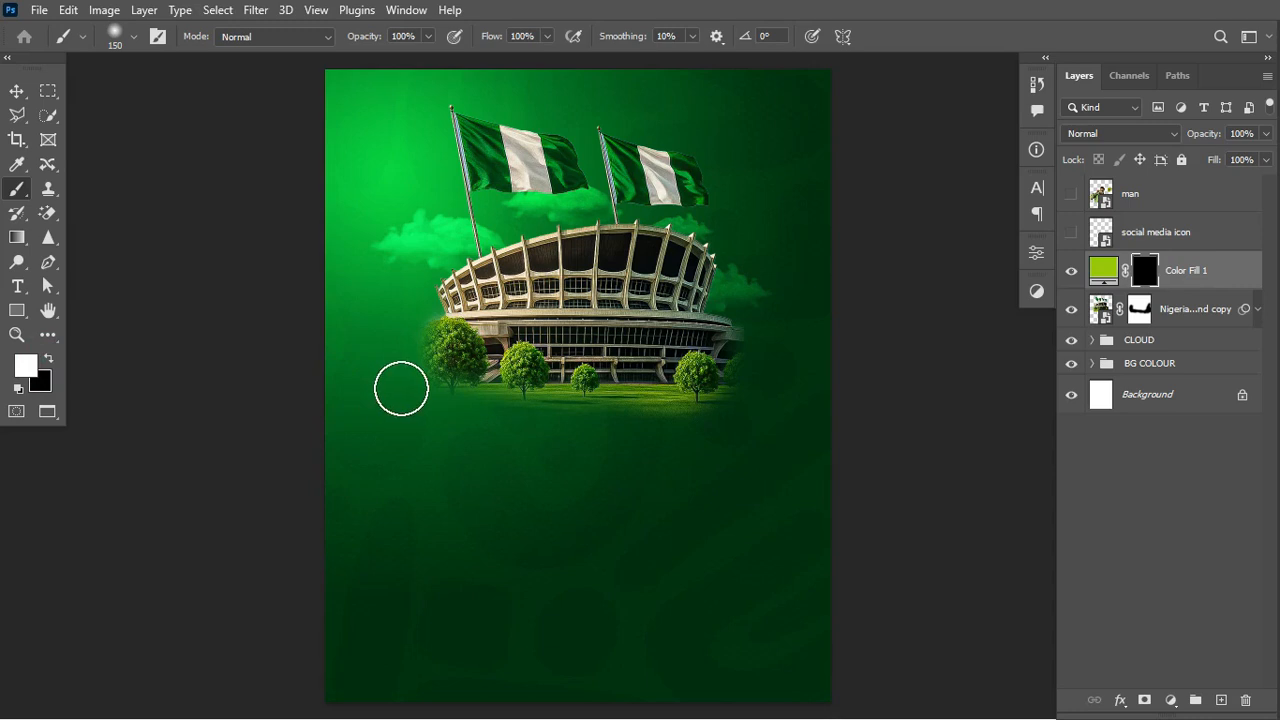
{"action": "key", "text": "bracketright"}
{"action": "key", "text": "bracketright"}
{"action": "left_click", "coordinate": [440, 334]}
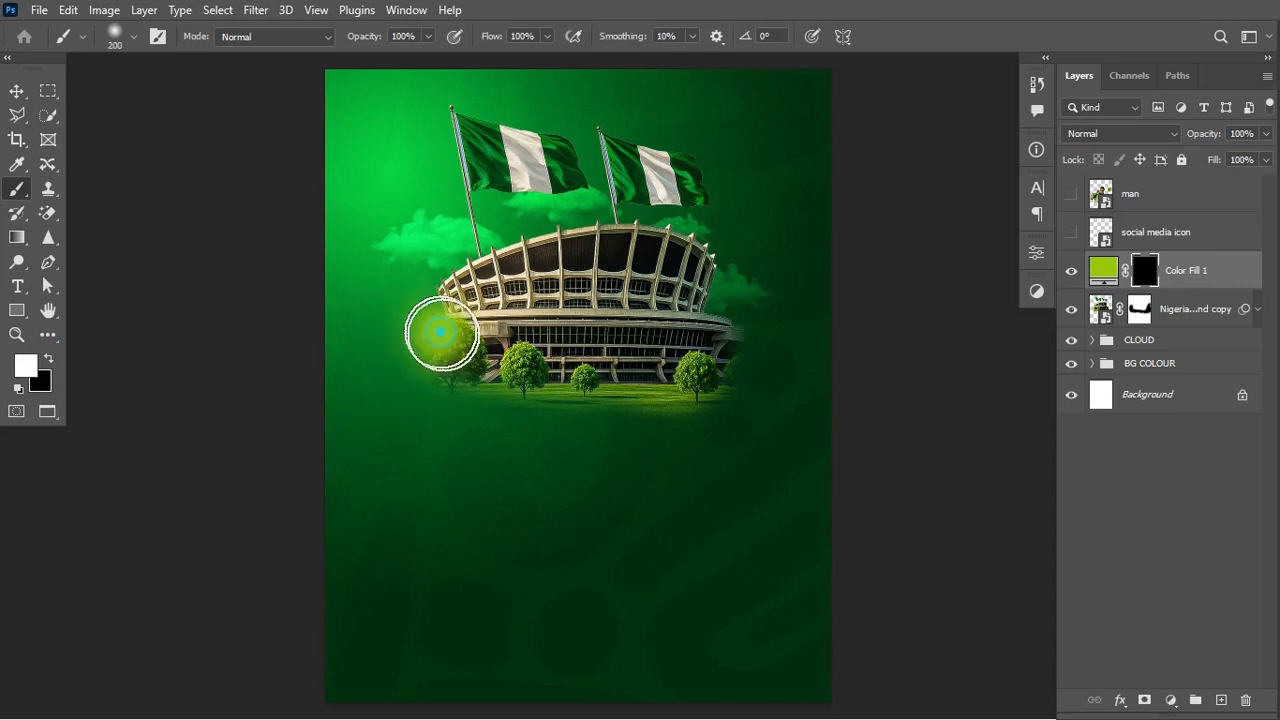
{"action": "key", "text": "ctrl+z"}
{"action": "left_click", "coordinate": [451, 344]}
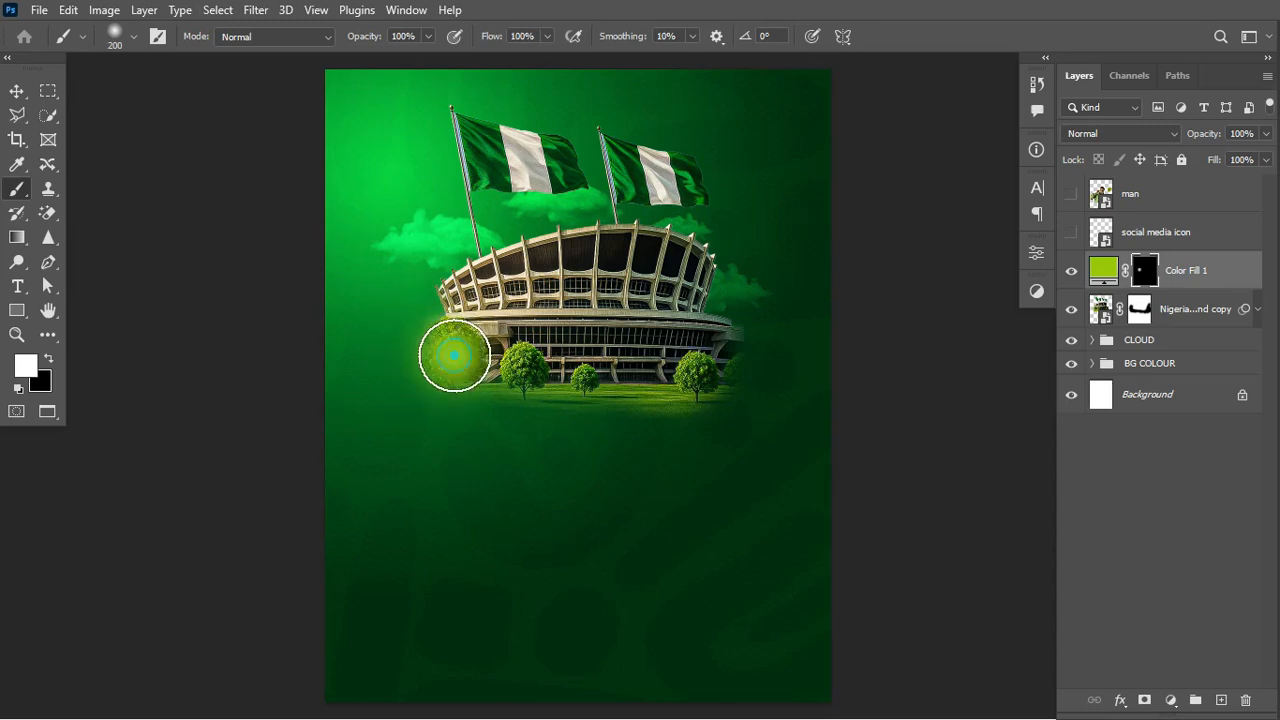
{"action": "key", "text": "ctrl+z"}
{"action": "left_click", "coordinate": [451, 344]}
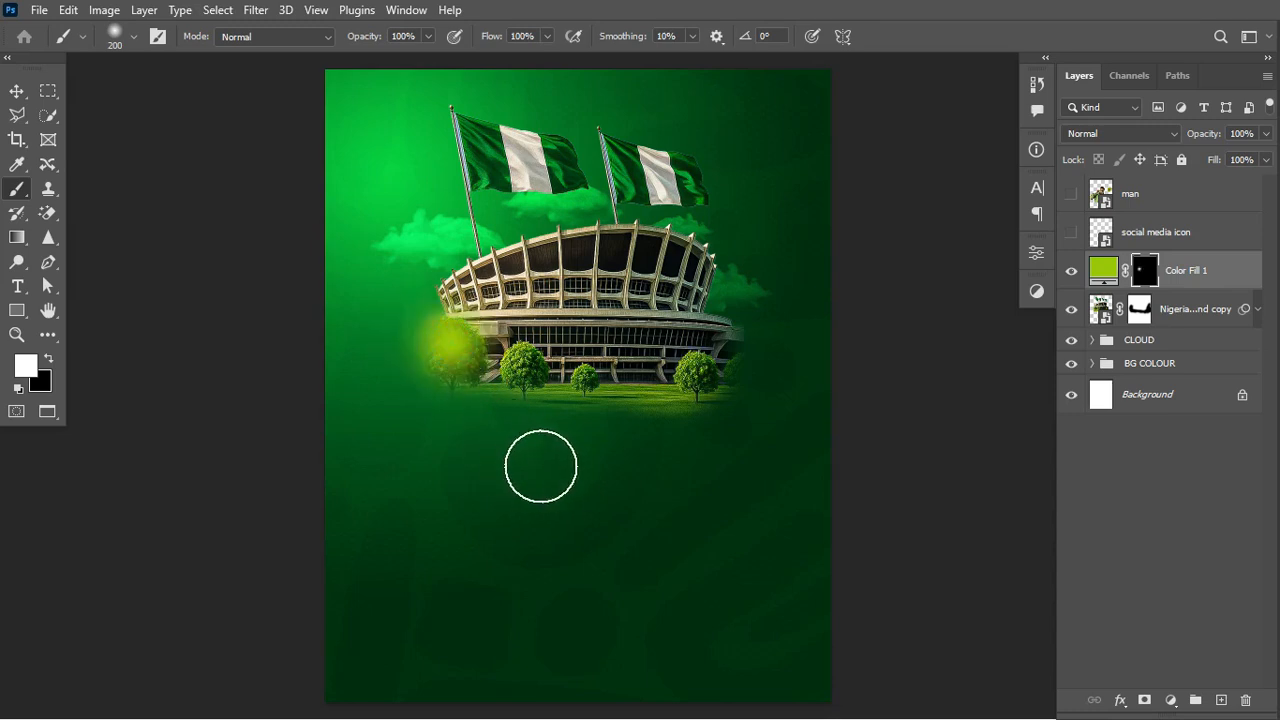
Duplicate the lime fill layer with its mask and change the copy's colour to 05d82f.
{"action": "left_click", "coordinate": [1103, 268]}
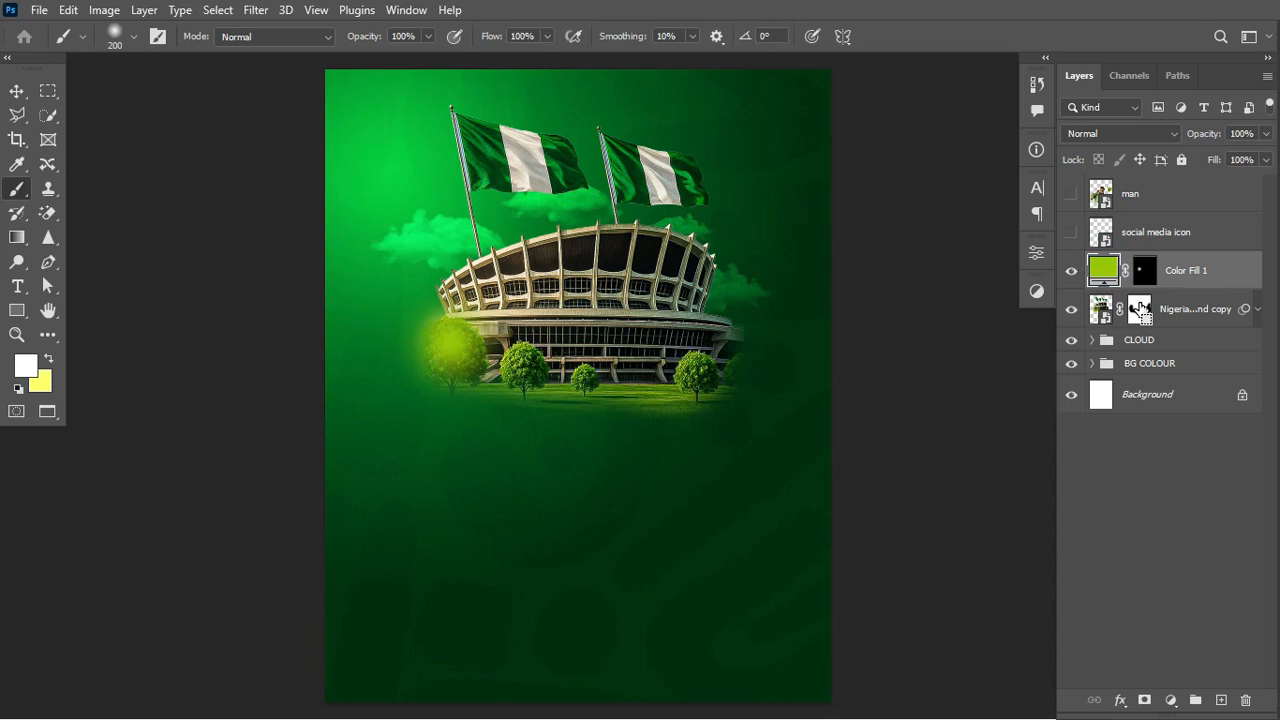
{"action": "key", "text": "ctrl+j"}
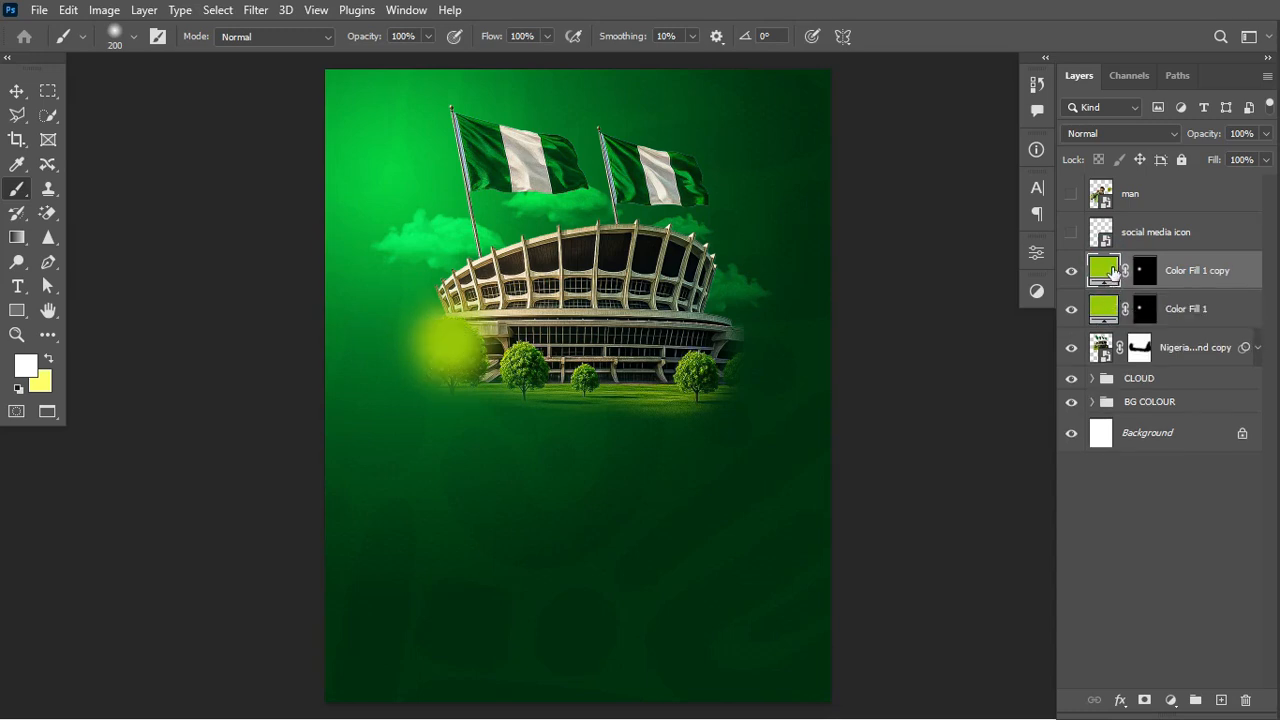
{"action": "double_click", "coordinate": [1107, 273]}
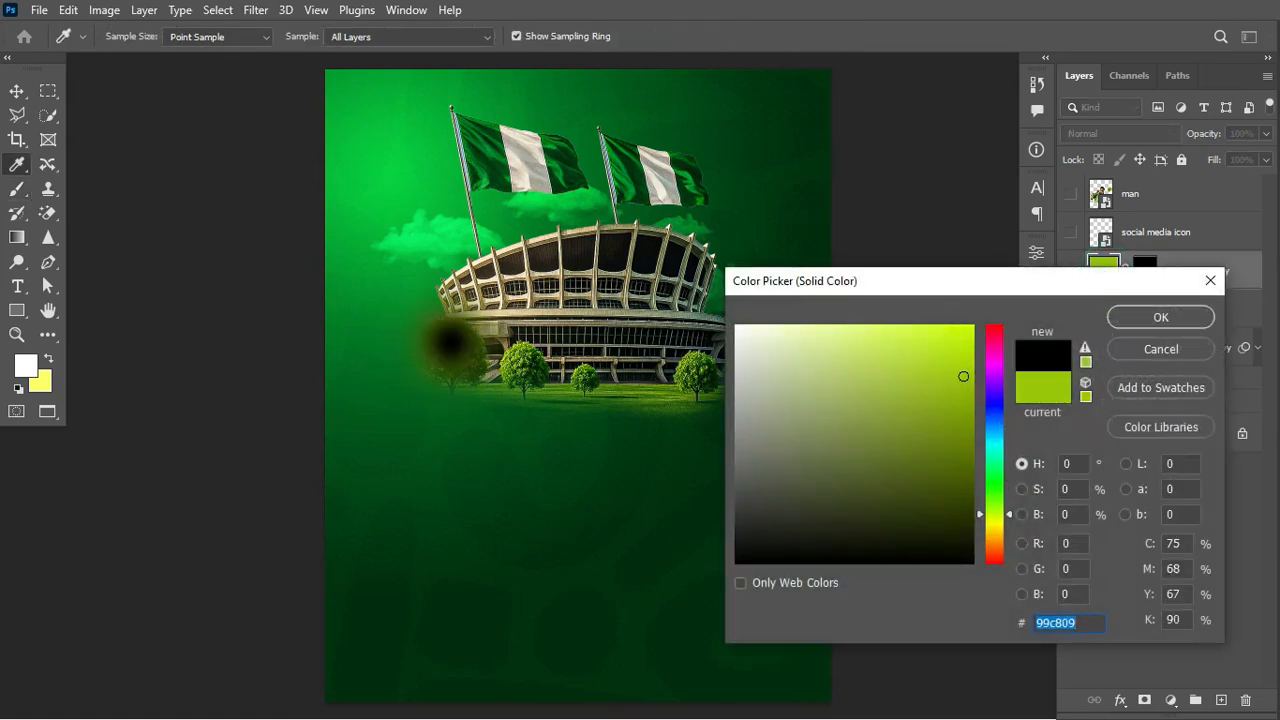
{"action": "type", "text": "05d82f"}
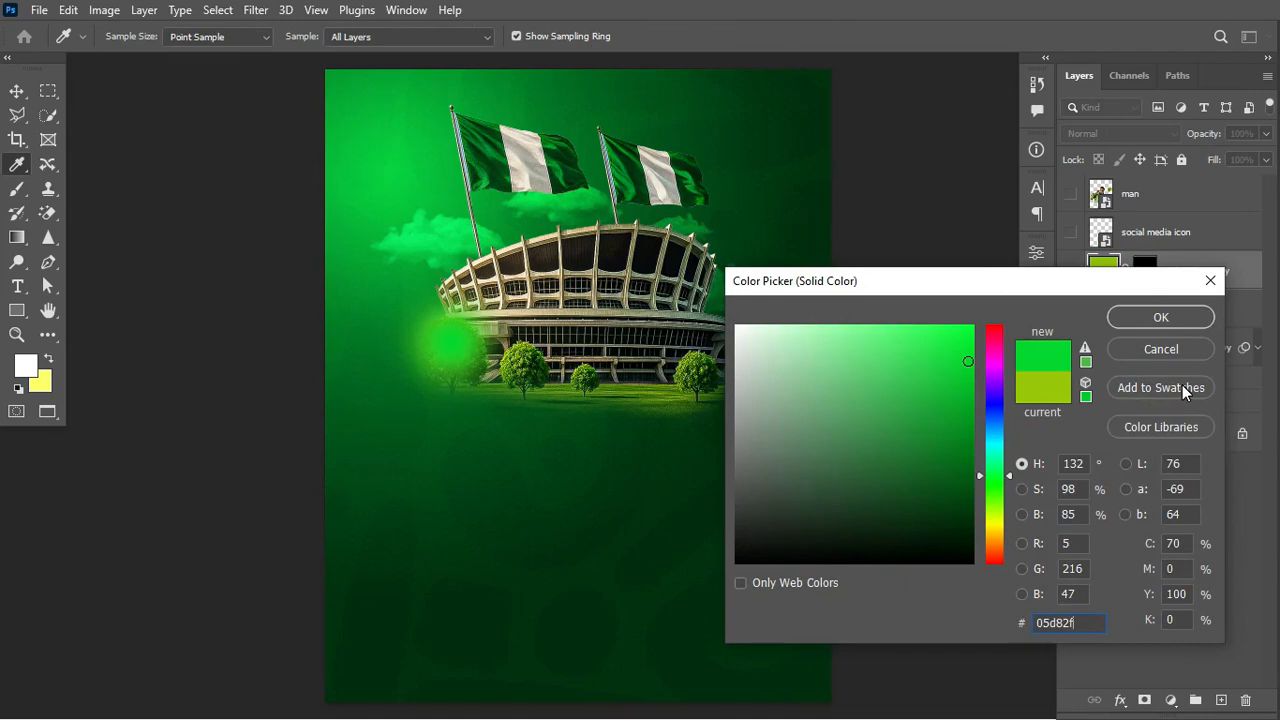
{"action": "left_click", "coordinate": [1160, 320]}
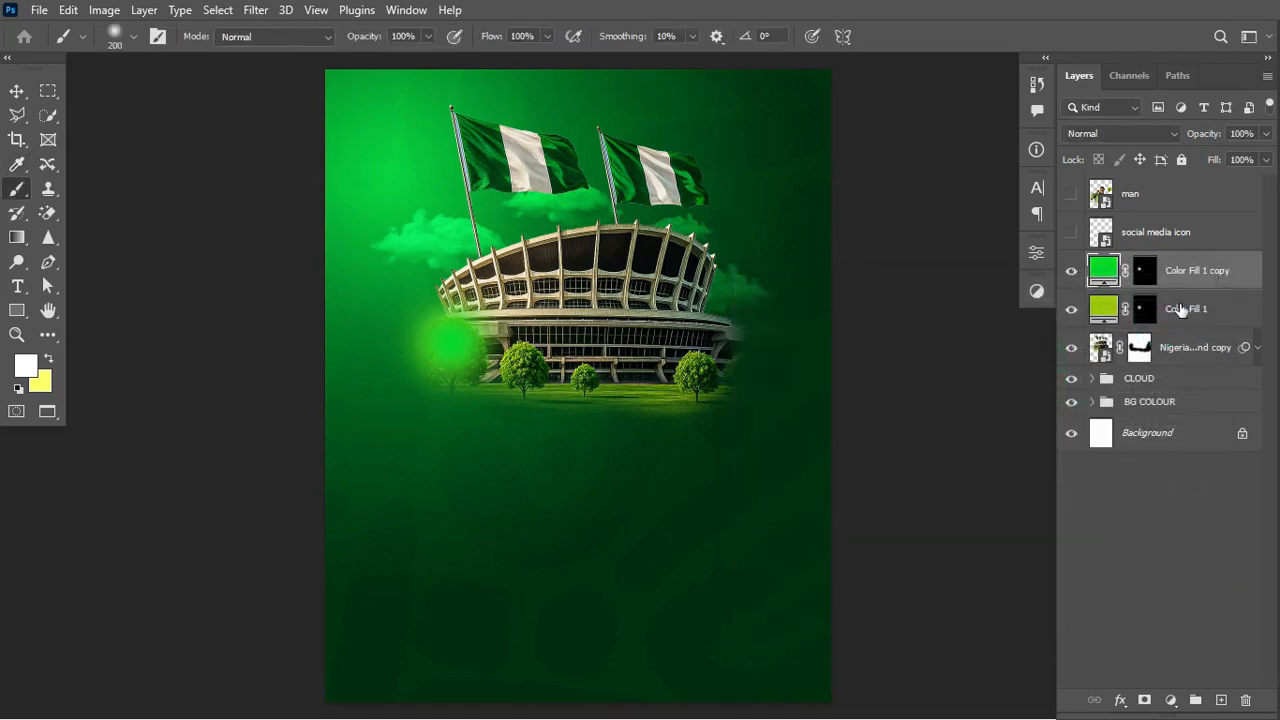
Set the blend mode of both colour fill layers to Screen.
{"action": "left_click", "coordinate": [1071, 274]}
{"action": "left_click", "coordinate": [1071, 274]}
{"action": "left_click", "coordinate": [1210, 314], "text": "shift"}
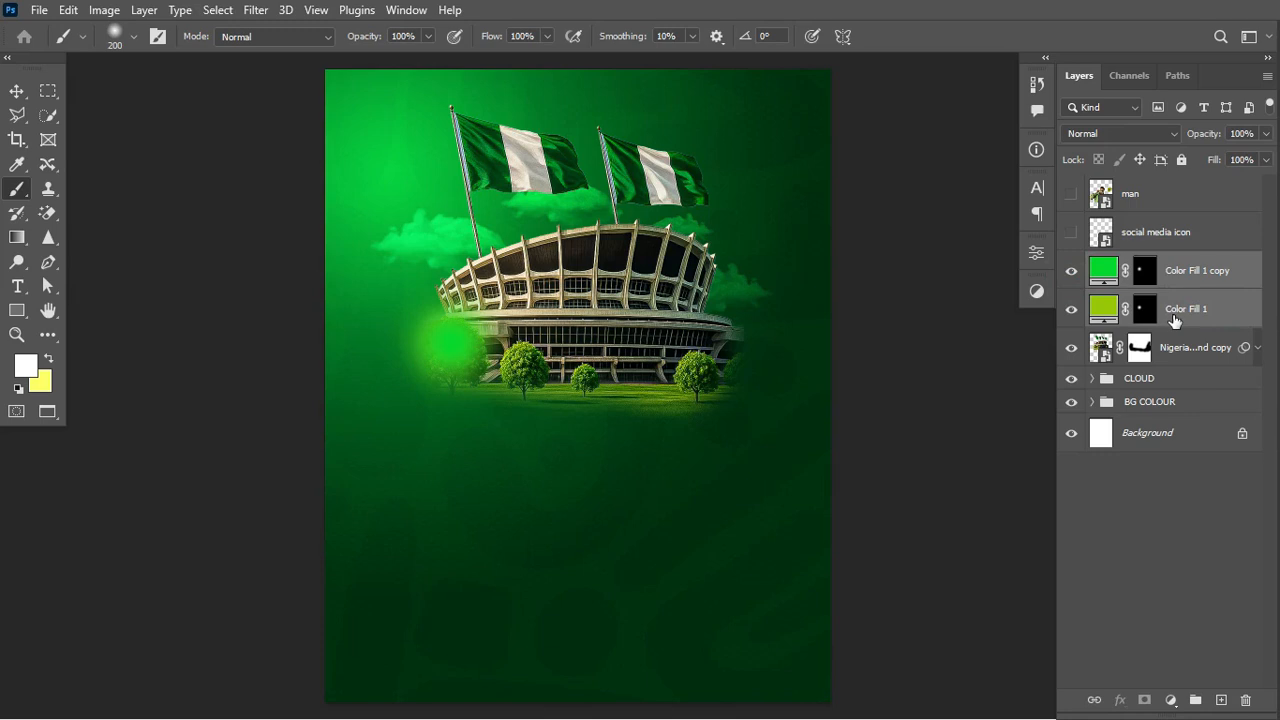
{"action": "left_click", "coordinate": [1131, 135]}
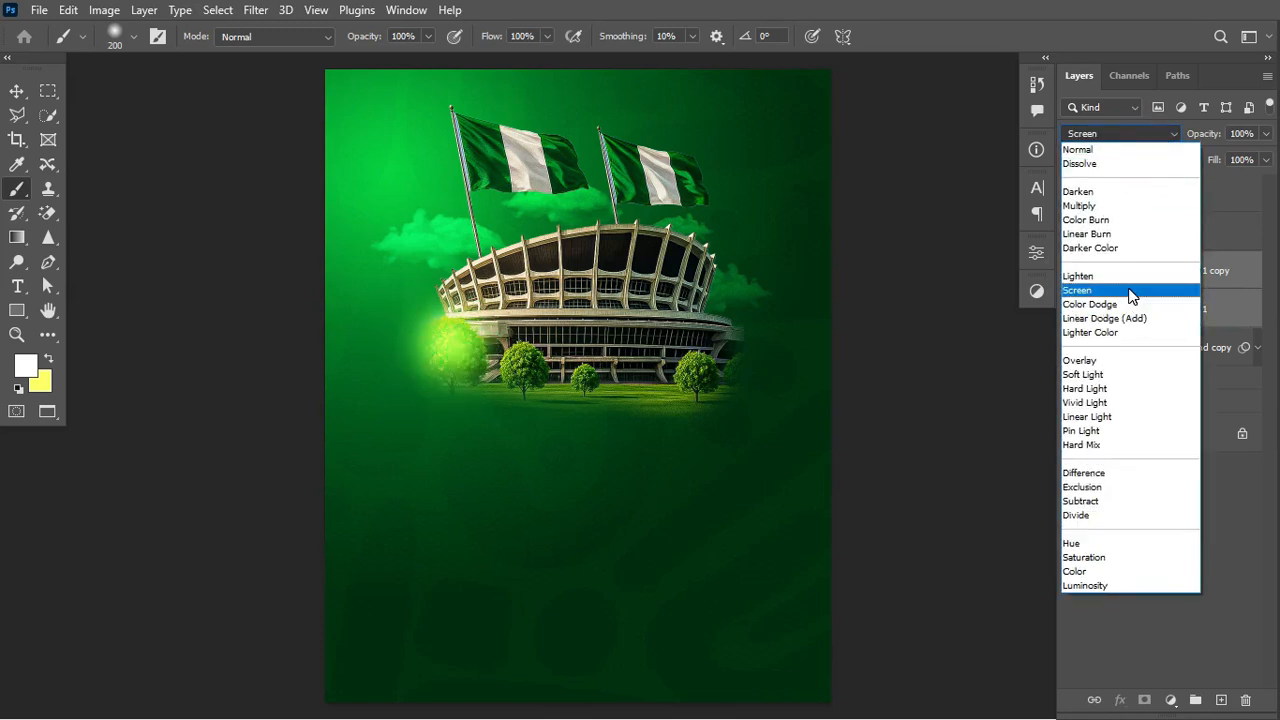
{"action": "left_click", "coordinate": [1131, 295]}
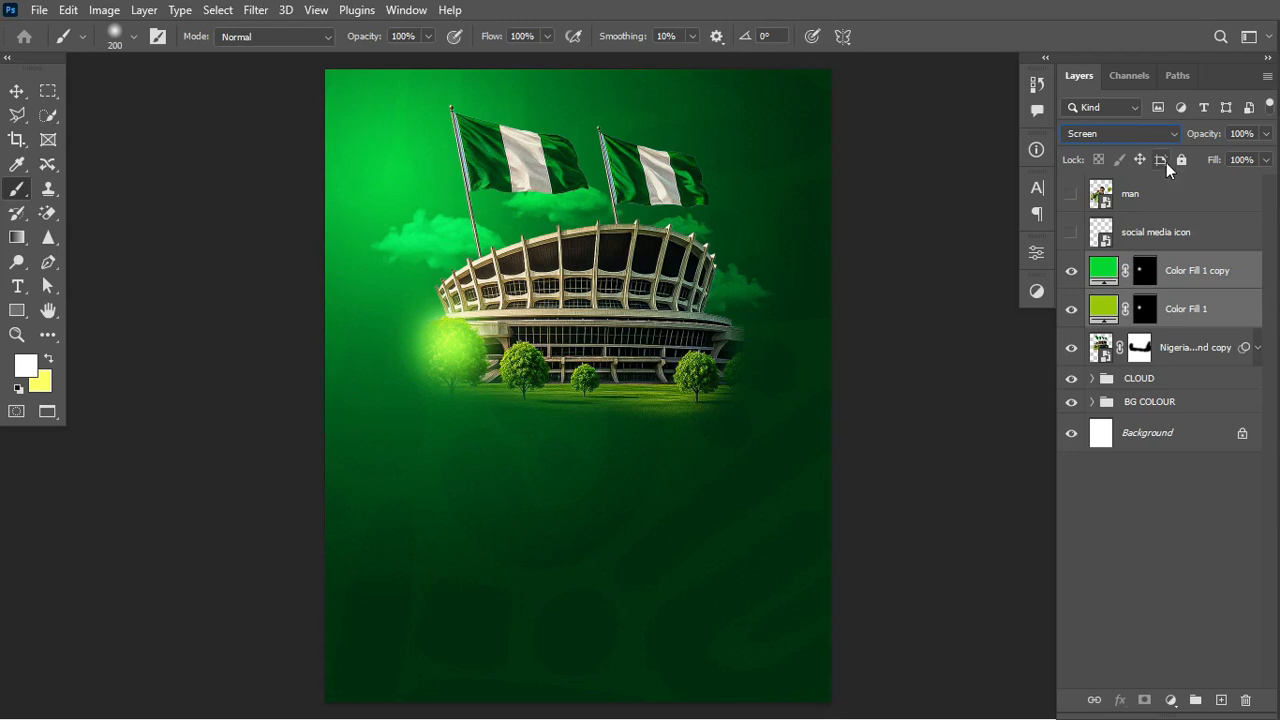
Clip both colour fill layers to the stadium layer and compare the glow with the bright green fill hidden and shown.
{"action": "right_click", "coordinate": [1189, 308]}
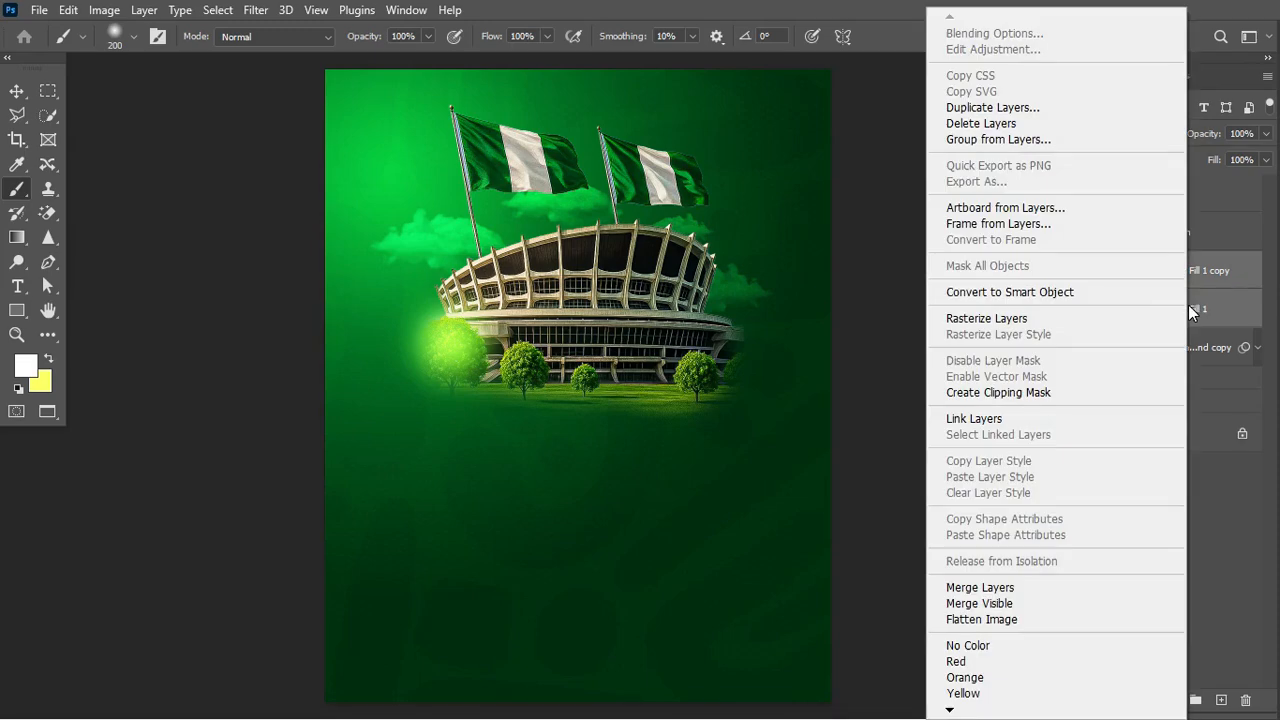
{"action": "left_click", "coordinate": [1075, 392]}
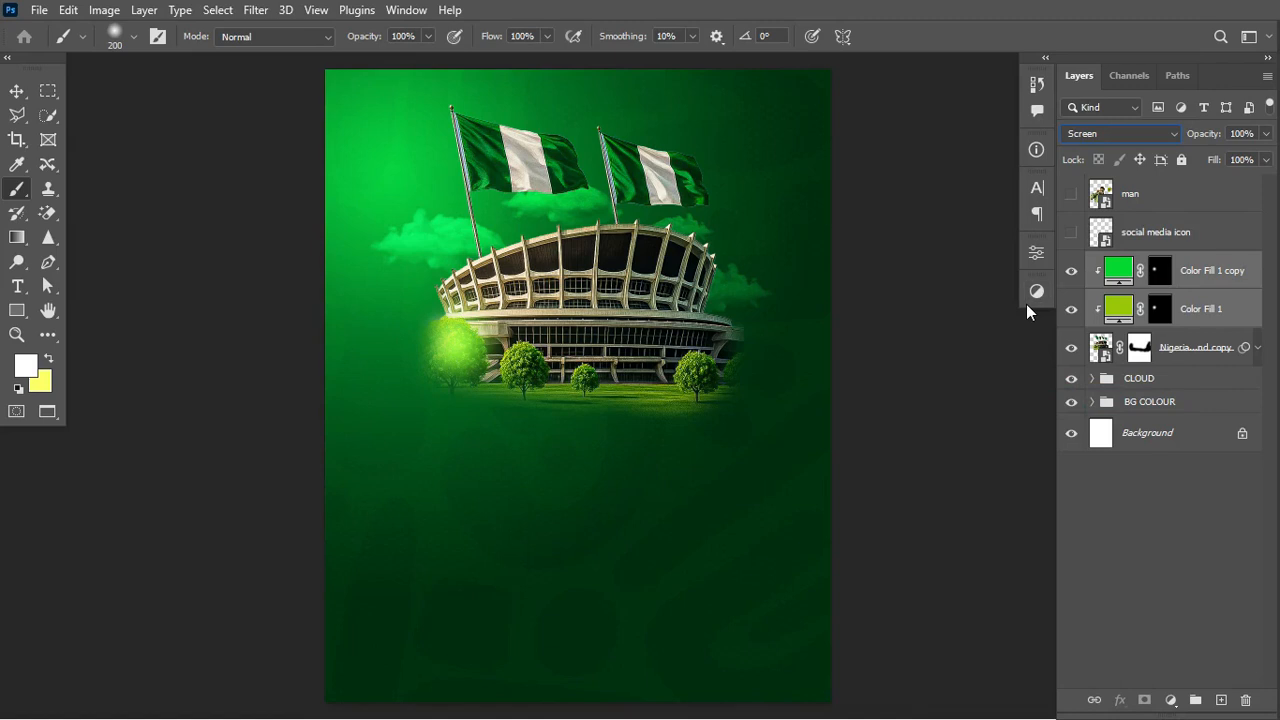
{"action": "left_click", "coordinate": [1071, 271]}
{"action": "left_click", "coordinate": [1071, 271]}
{"action": "left_click", "coordinate": [1158, 271]}
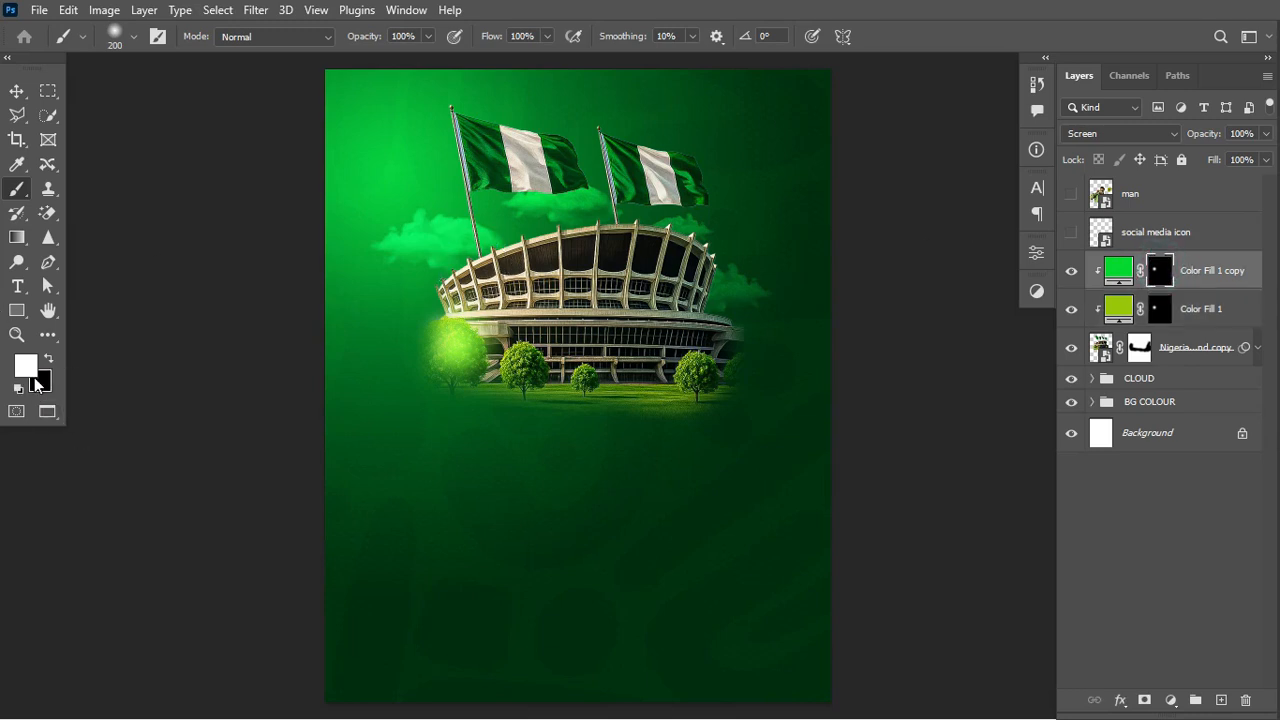
{"action": "left_click_drag", "start_coordinate": [476, 366], "coordinate": [455, 350]}
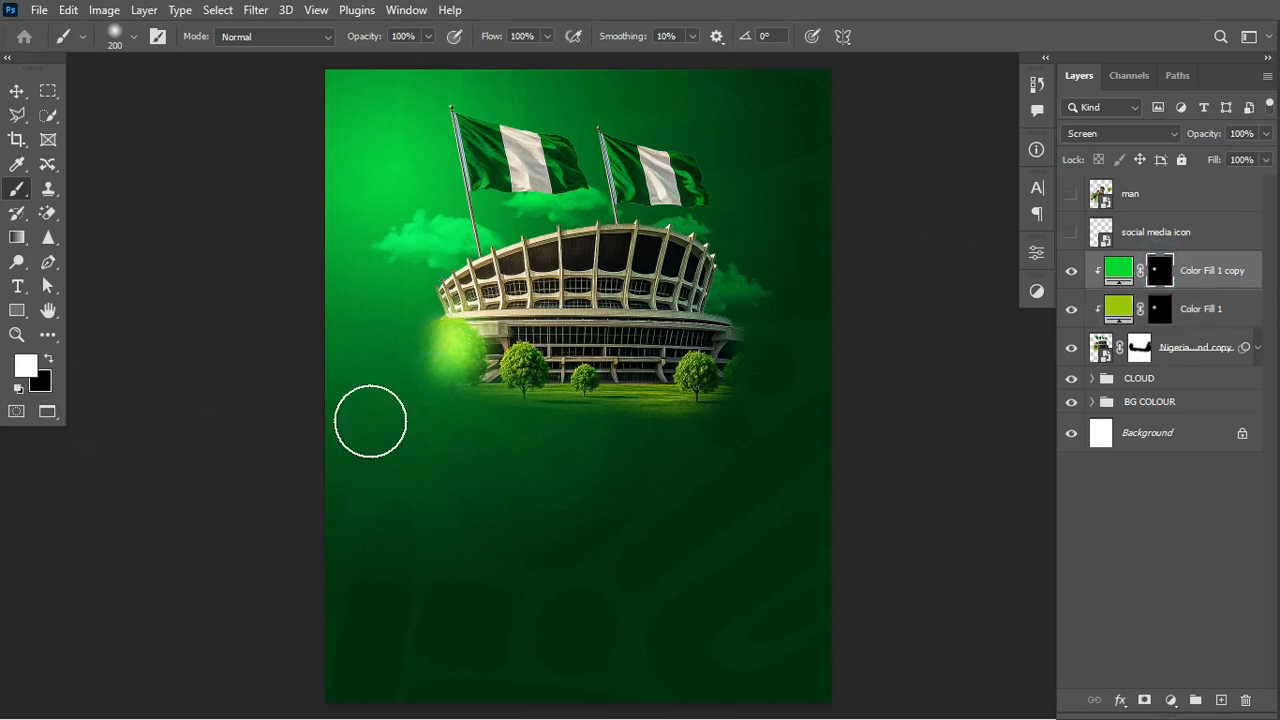
{"action": "left_click_drag", "start_coordinate": [598, 427], "coordinate": [680, 435]}
{"action": "key", "text": "ctrl+z"}
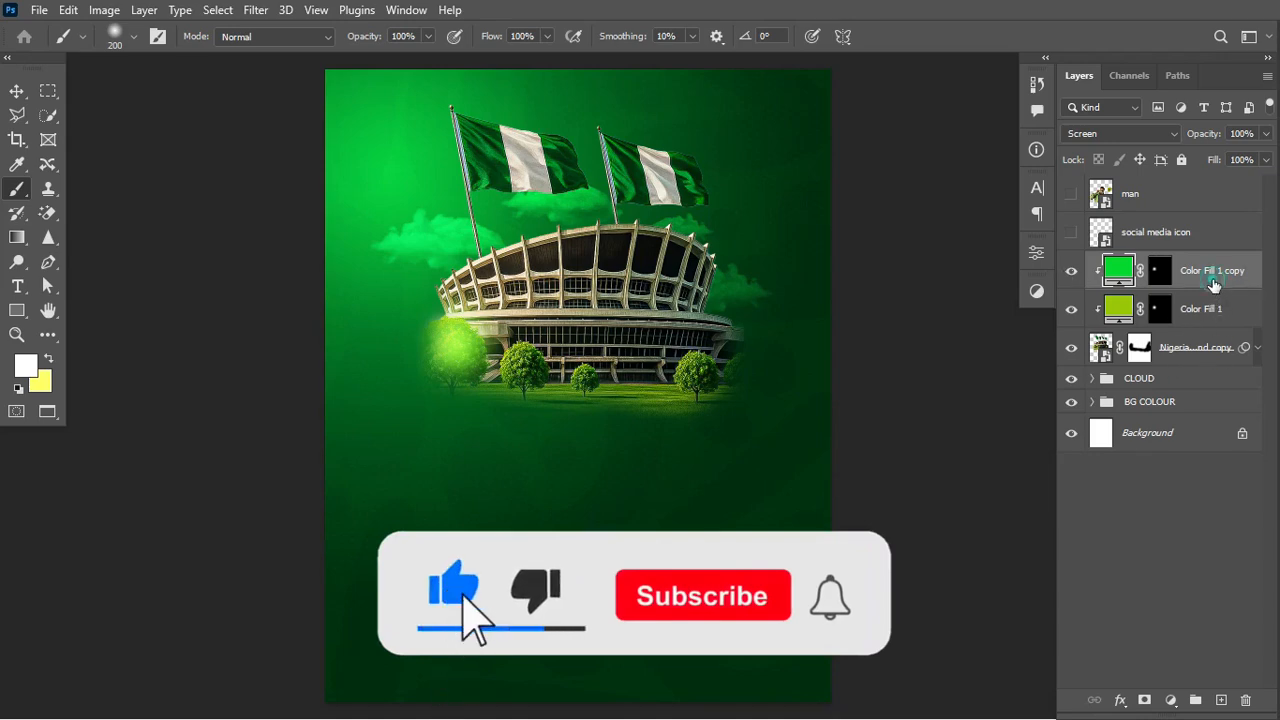
Group the stadium layer with its two clipped fills as STADIUM and lower the group's opacity to 52%.
{"action": "left_click", "coordinate": [1200, 357], "text": "shift"}
{"action": "key", "text": "ctrl+g"}
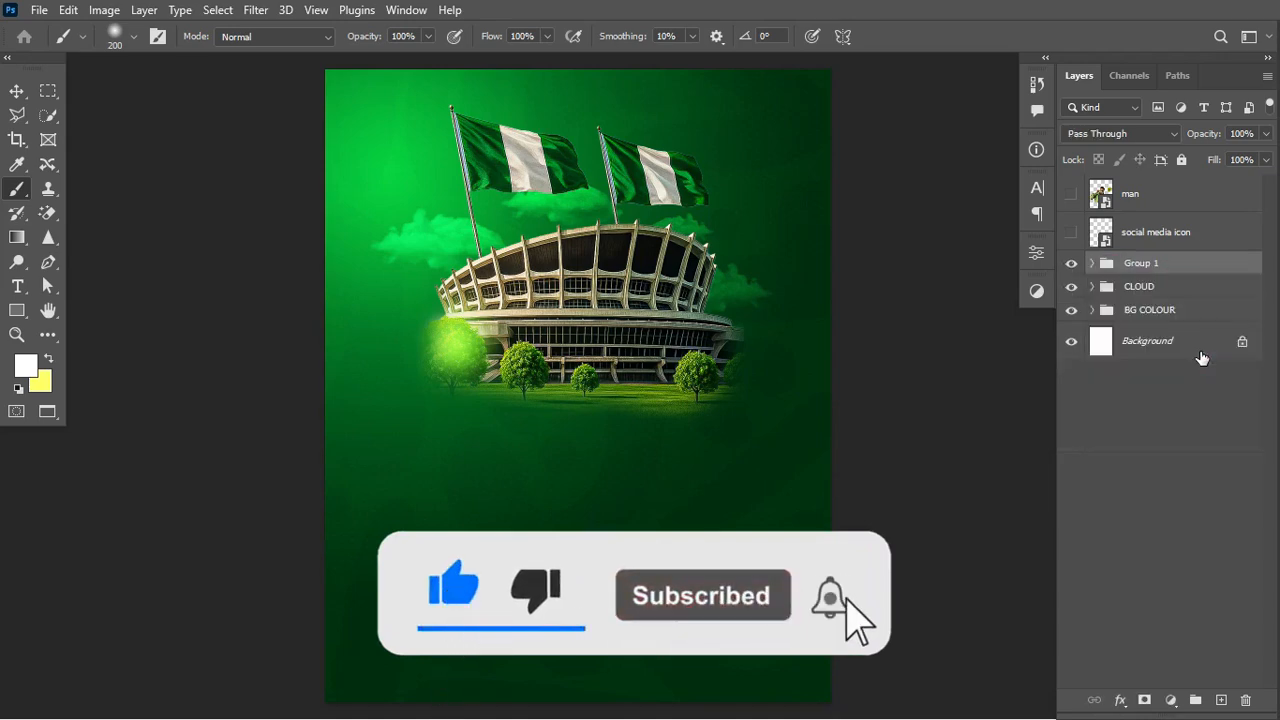
{"action": "double_click", "coordinate": [1142, 262]}
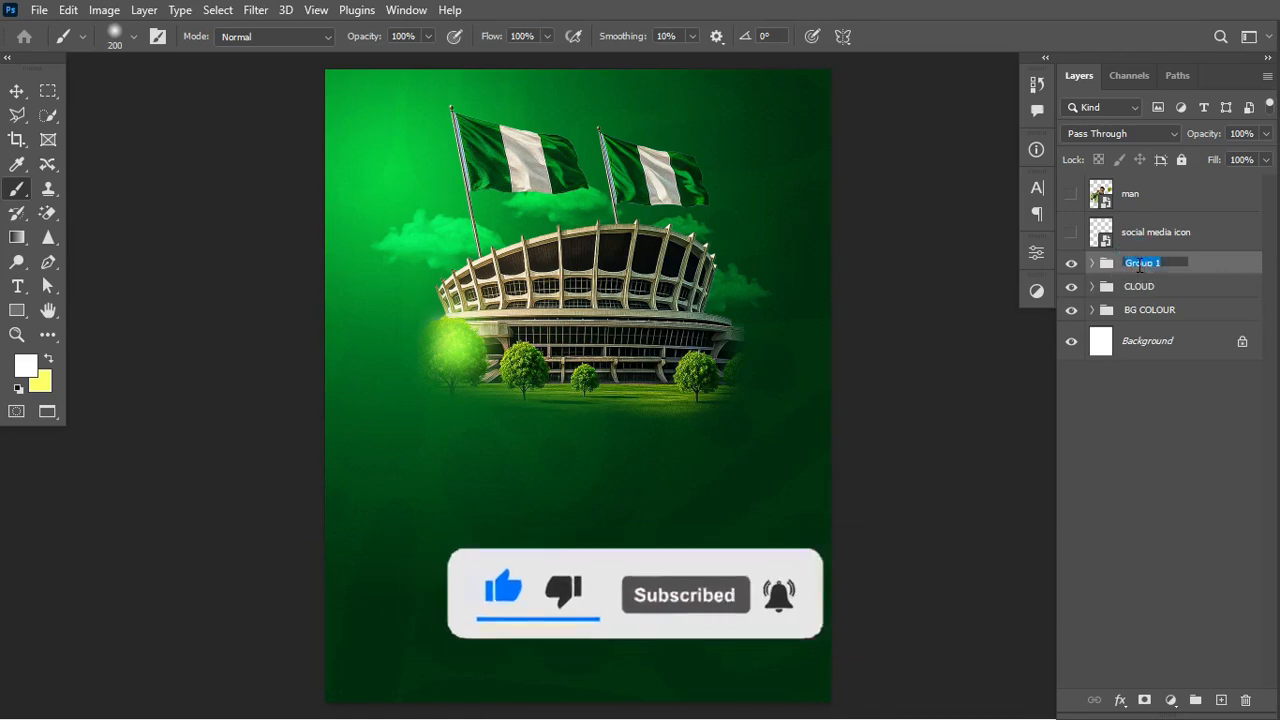
{"action": "type", "text": "STAD"}
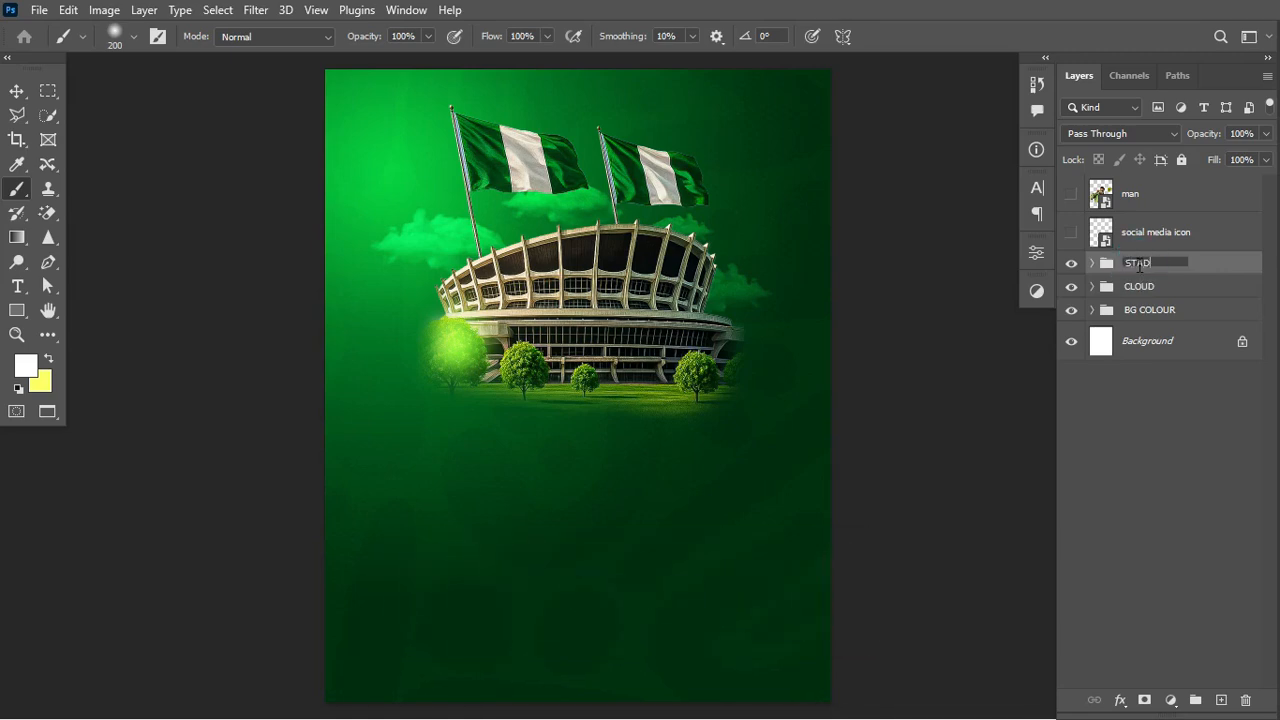
{"action": "type", "text": "IUM"}
{"action": "key", "text": "Return"}
{"action": "left_click_drag", "start_coordinate": [1203, 133], "coordinate": [1139, 148]}
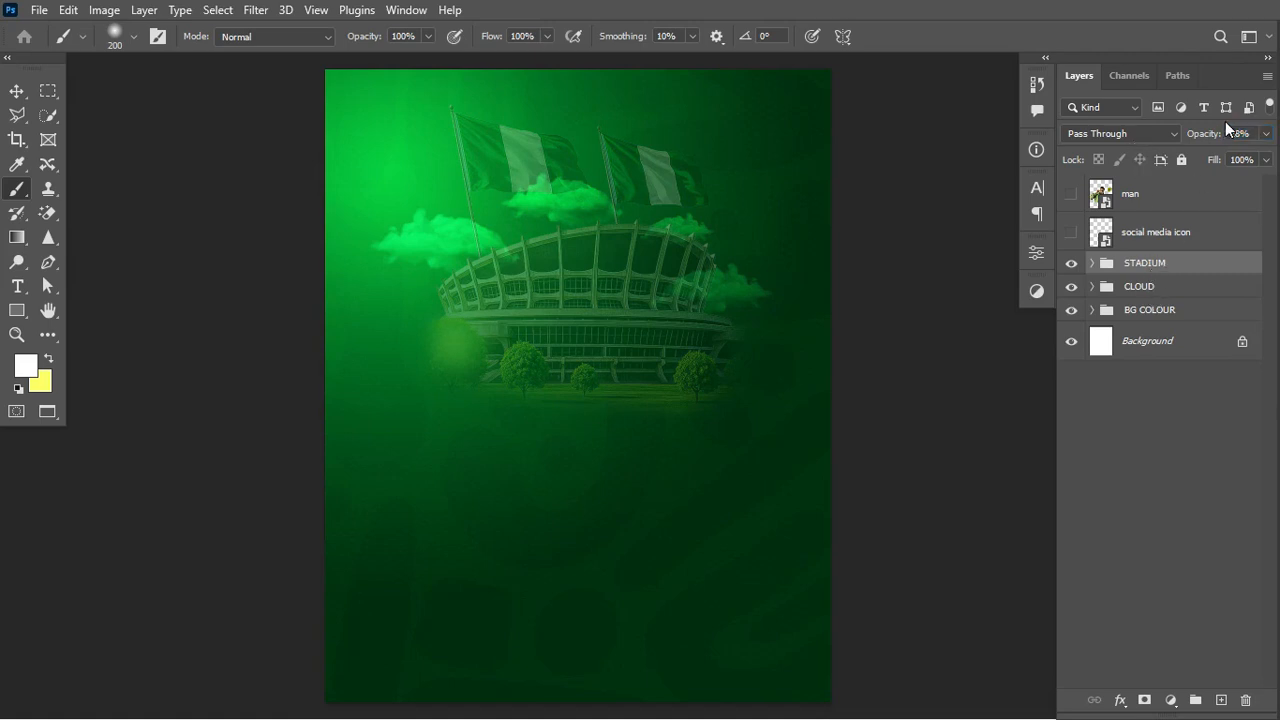
{"action": "mouse_move", "coordinate": [1207, 136]}
{"action": "left_mouse_down"}
{"action": "mouse_move", "coordinate": [1222, 138]}
{"action": "mouse_move", "coordinate": [1195, 141]}
{"action": "left_mouse_up"}
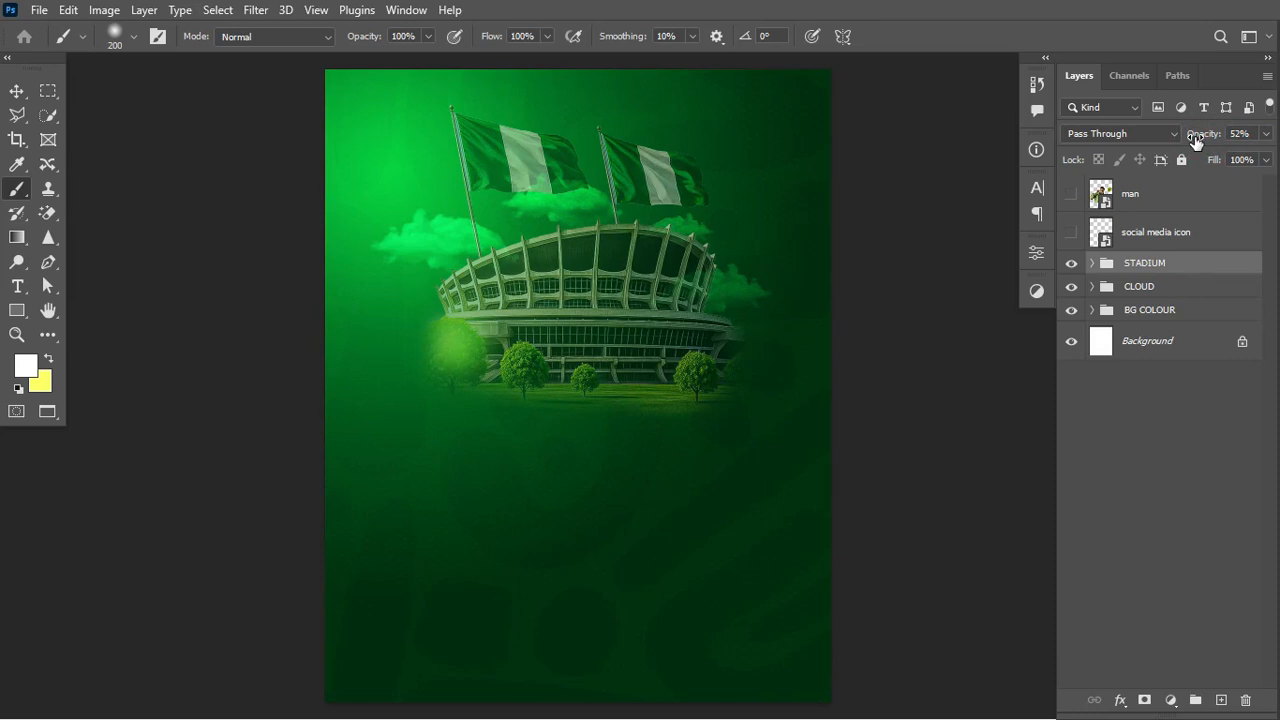
Lower the opacity of all four cloud layers in the CLOUD group to 49%, then collapse the group.
{"action": "left_click", "coordinate": [1093, 287]}
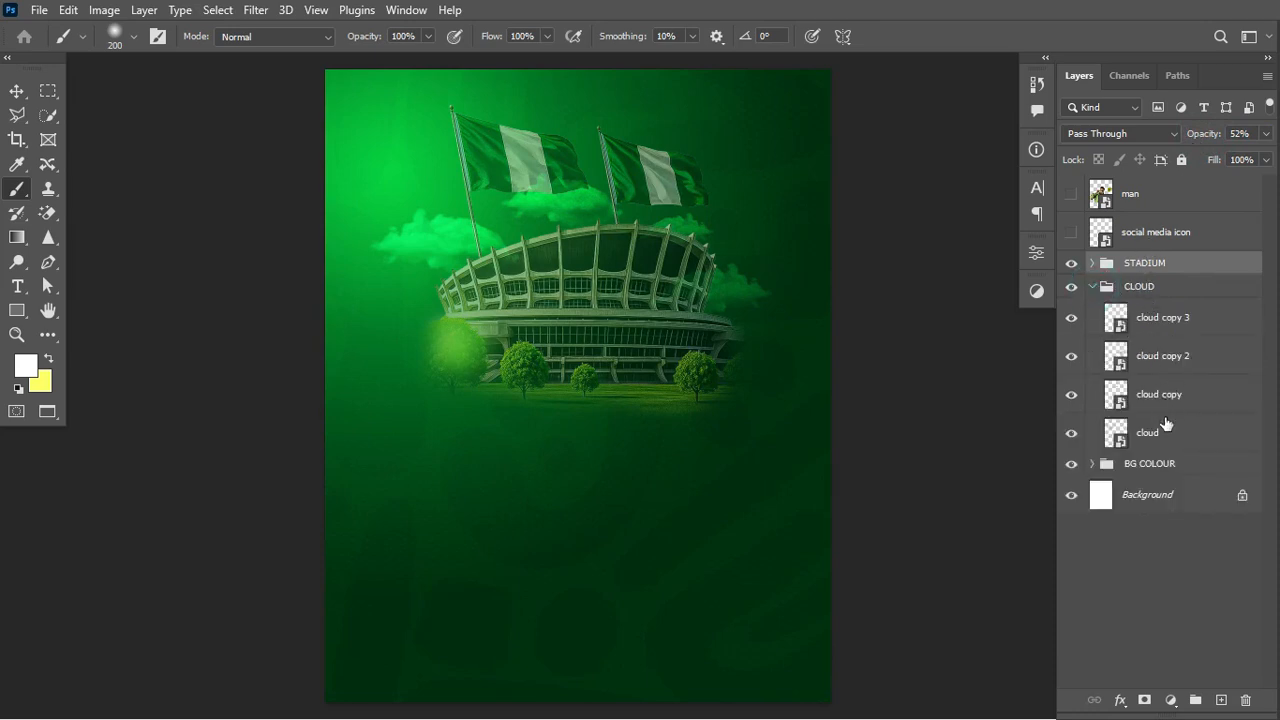
{"action": "left_click", "coordinate": [1168, 426]}
{"action": "left_click", "coordinate": [1170, 316], "text": "shift"}
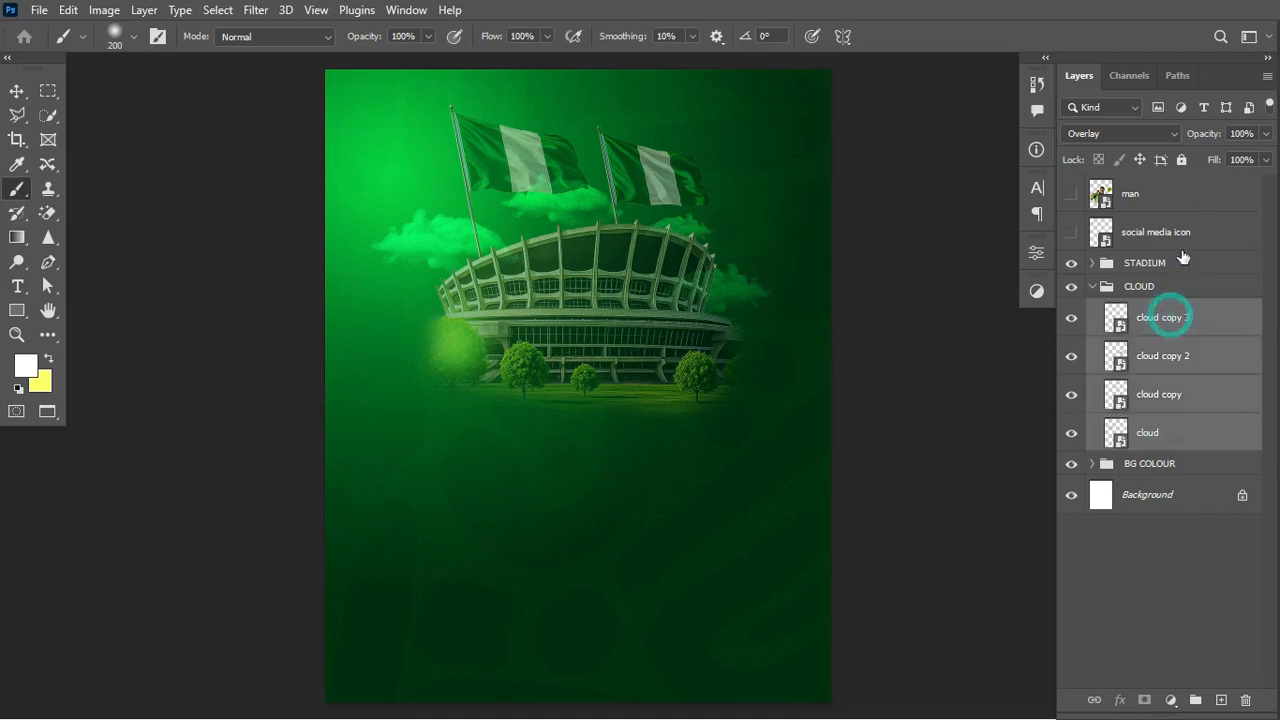
{"action": "mouse_move", "coordinate": [1213, 135]}
{"action": "left_mouse_down"}
{"action": "mouse_move", "coordinate": [1188, 146]}
{"action": "mouse_move", "coordinate": [1207, 140]}
{"action": "left_mouse_up"}
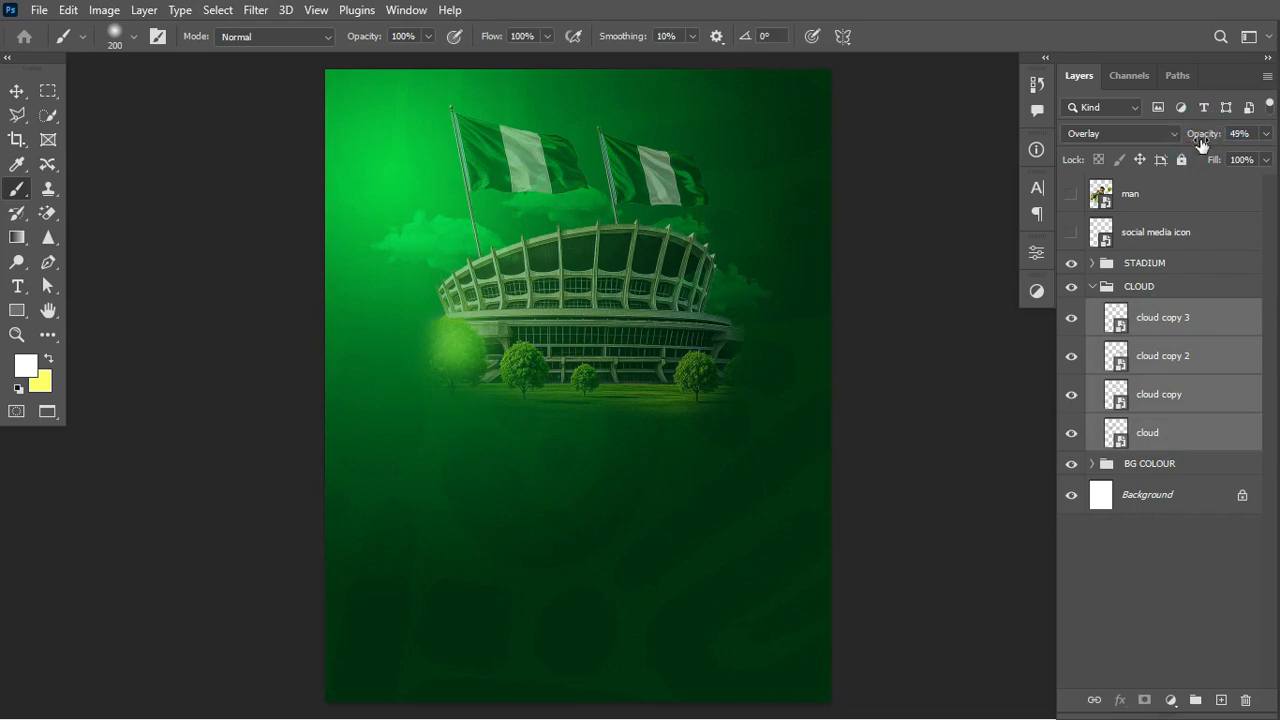
{"action": "left_click", "coordinate": [1094, 287]}
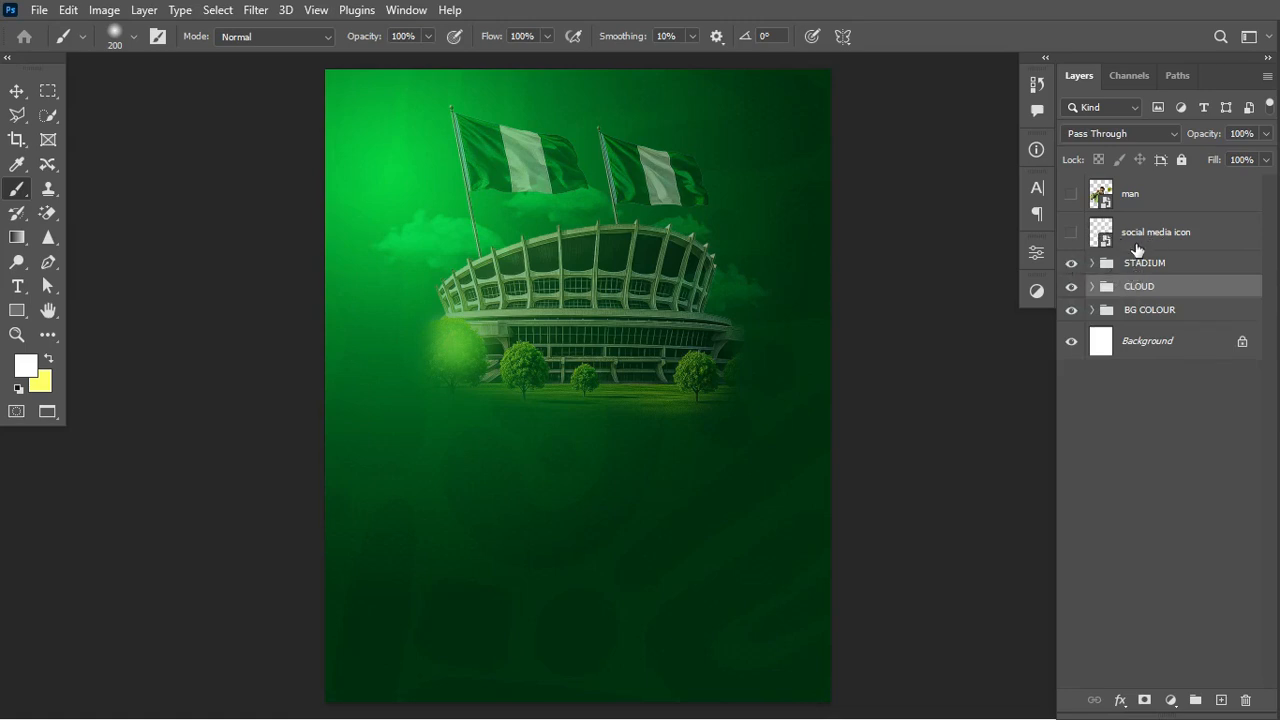
Add a Curves adjustment above the STADIUM group and shape an S-curve with raised highlights and lowered shadows.
{"action": "left_click", "coordinate": [1133, 264]}
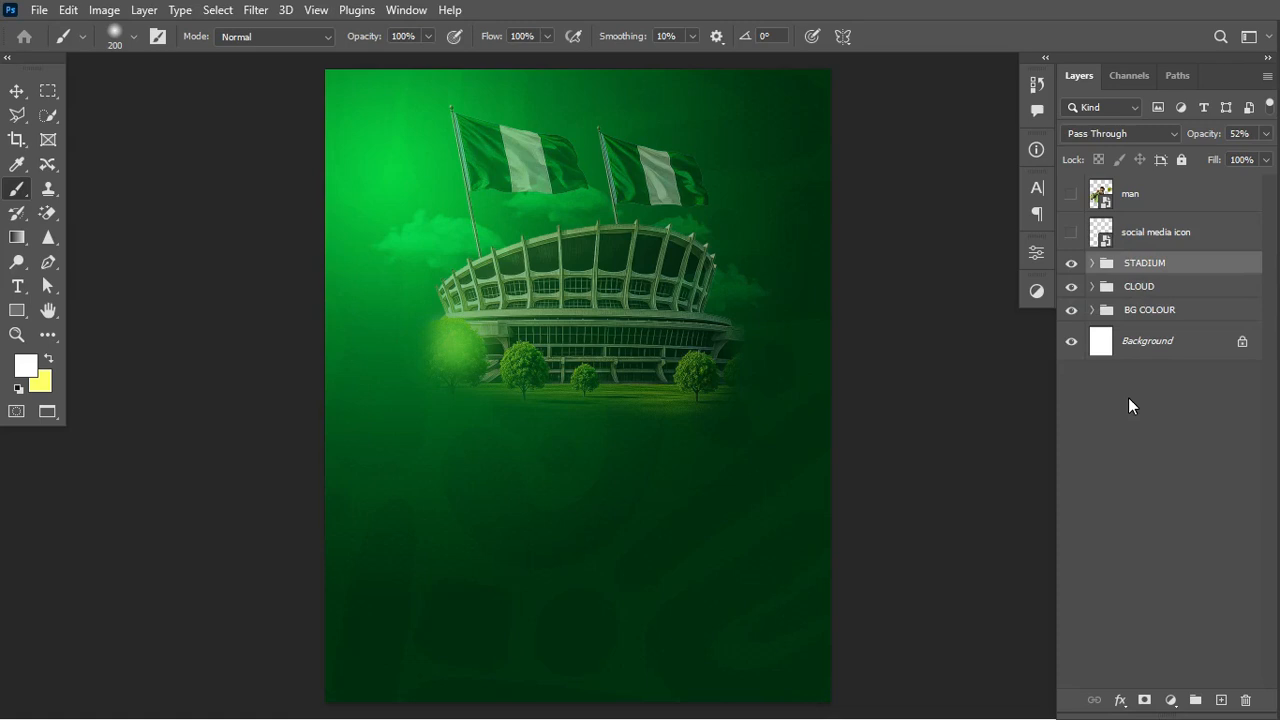
{"action": "left_click", "coordinate": [1168, 702]}
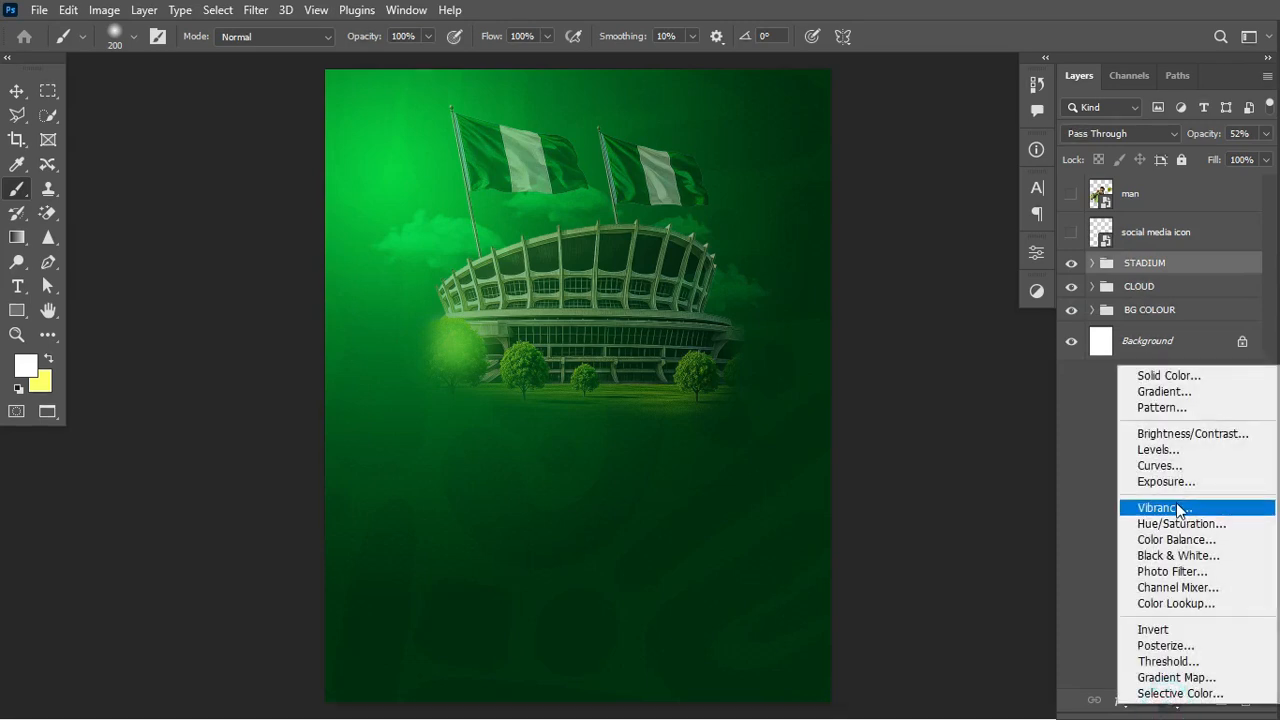
{"action": "left_click", "coordinate": [1160, 466]}
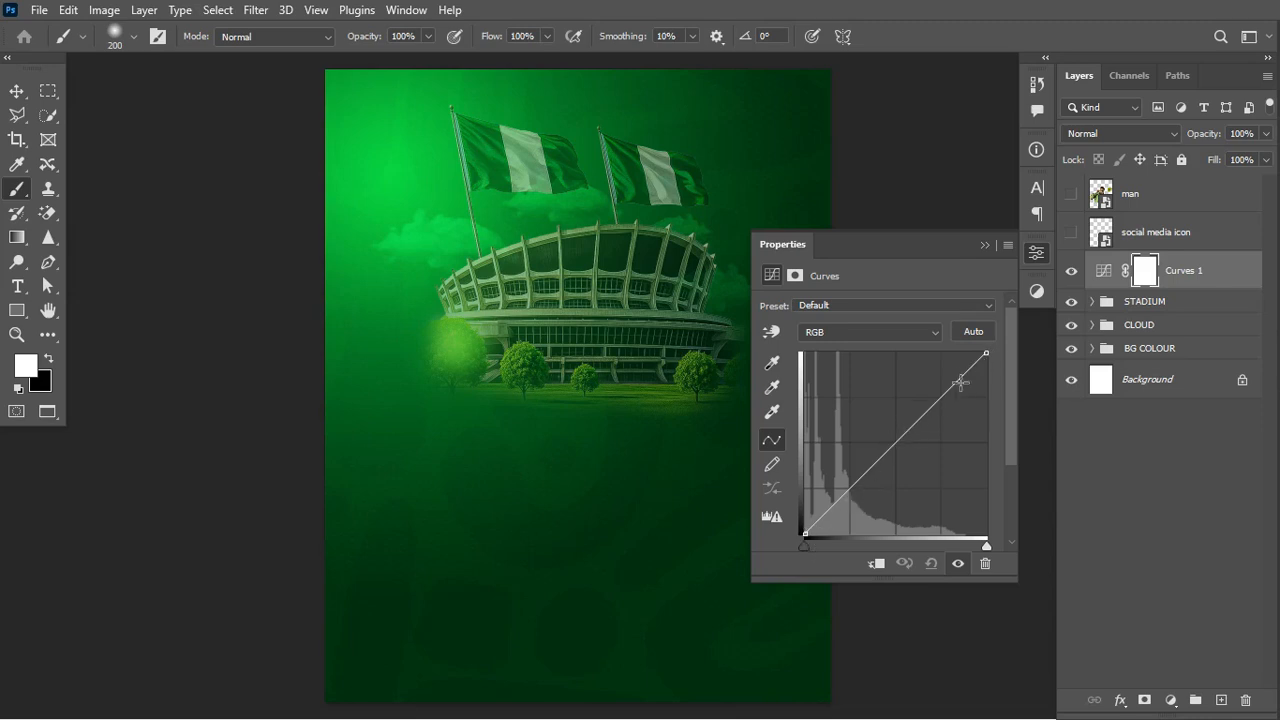
{"action": "left_click_drag", "start_coordinate": [949, 387], "coordinate": [944, 380]}
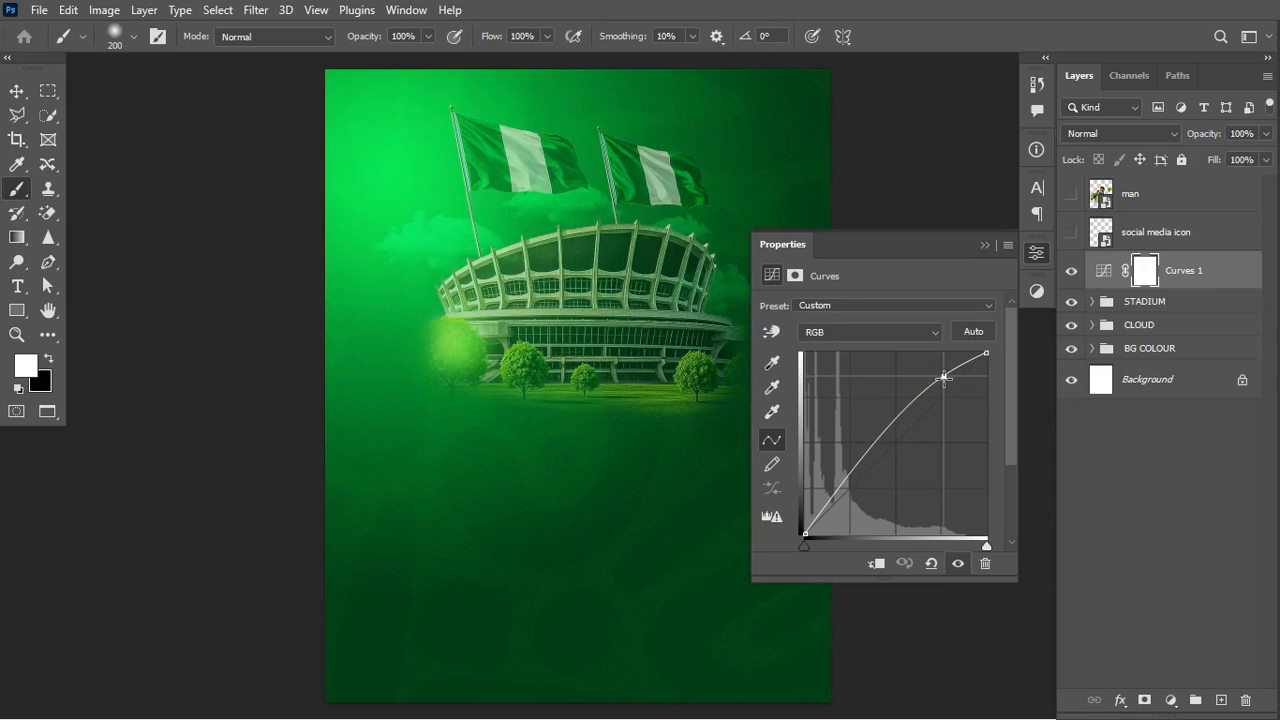
{"action": "left_click_drag", "start_coordinate": [833, 498], "coordinate": [847, 507]}
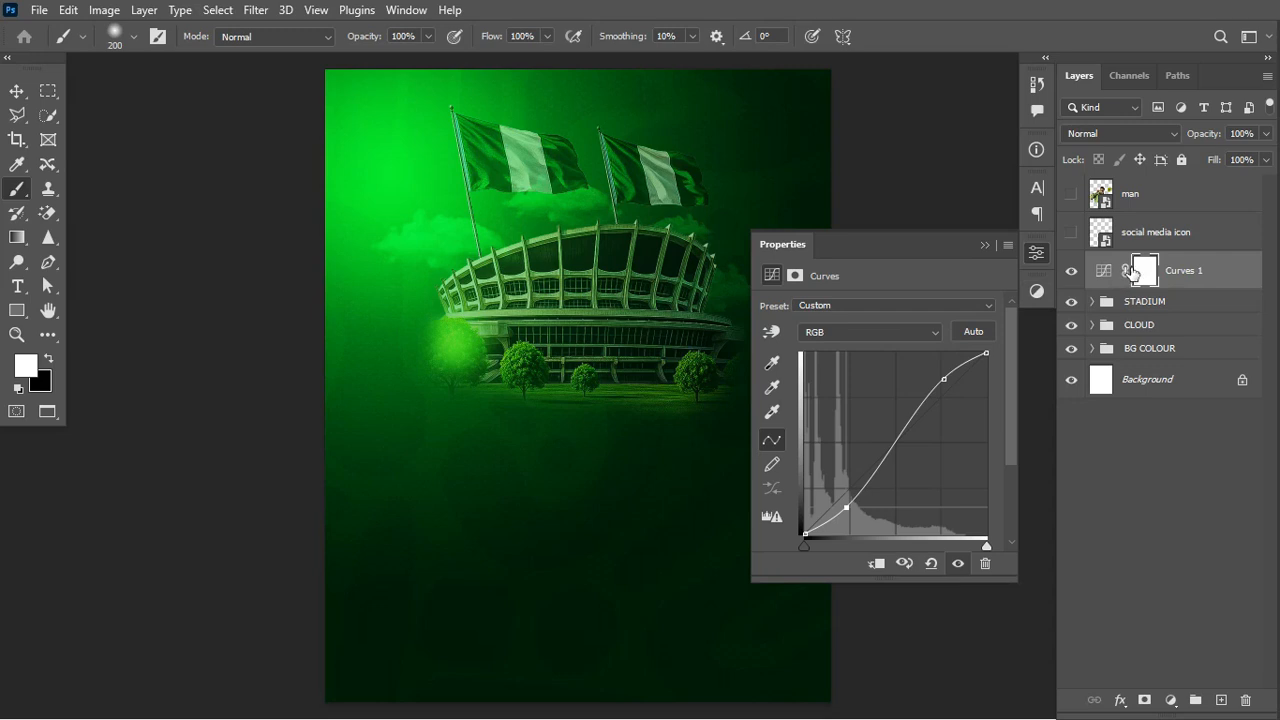
Move the man layer below the social media icon layer, make it visible and convert it to a Smart Object.
{"action": "left_click_drag", "start_coordinate": [1150, 187], "coordinate": [1110, 248]}
{"action": "left_click", "coordinate": [1071, 233]}
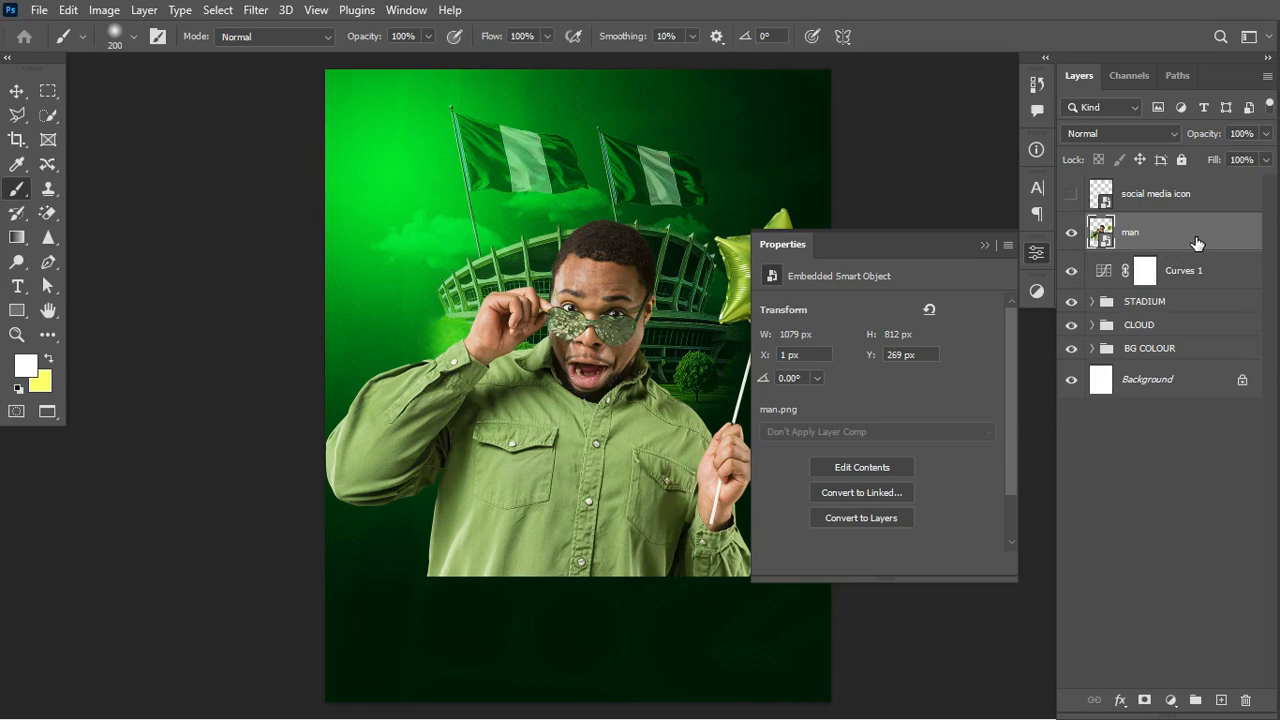
{"action": "left_click", "coordinate": [1184, 244]}
{"action": "right_click", "coordinate": [1150, 238]}
{"action": "left_click", "coordinate": [1056, 228]}
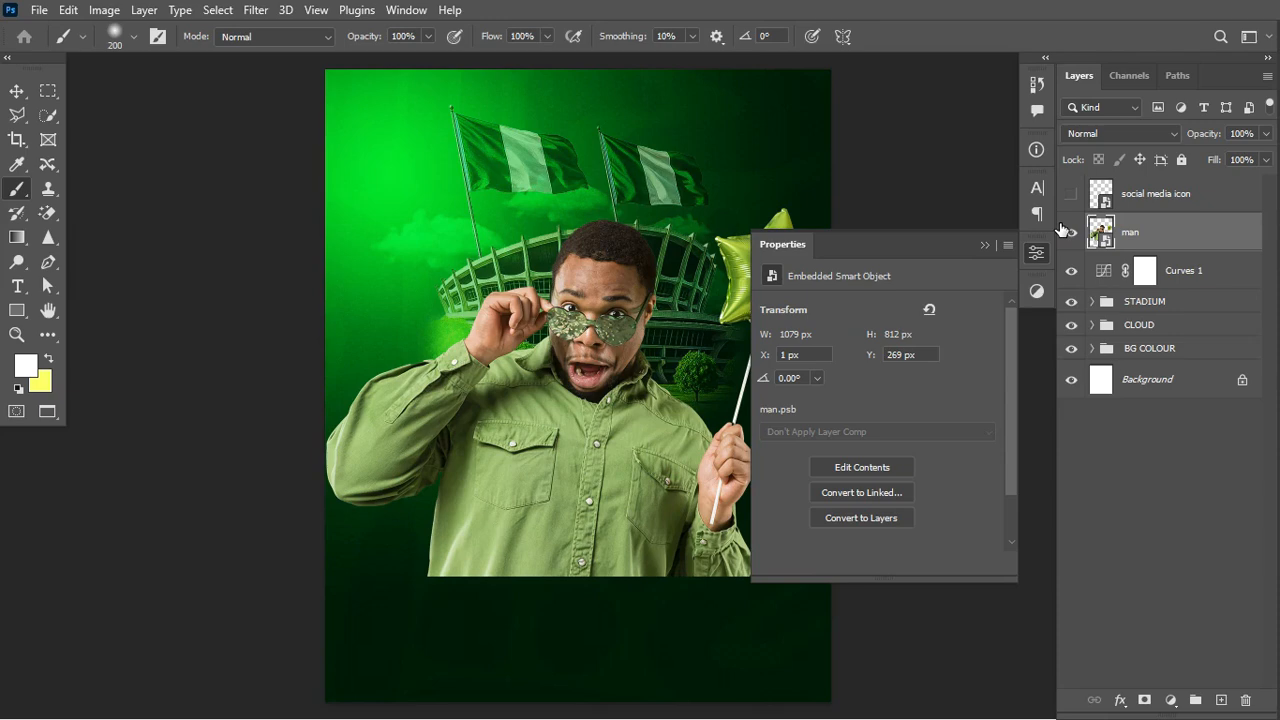
Scale the man down to about 920 x 692 px and place him lower, in front of the stadium.
{"action": "key", "text": "ctrl+t"}
{"action": "left_click_drag", "start_coordinate": [829, 195], "coordinate": [790, 221]}
{"action": "left_click_drag", "start_coordinate": [571, 397], "coordinate": [573, 440]}
{"action": "key", "text": "Return"}
{"action": "key", "text": "b"}
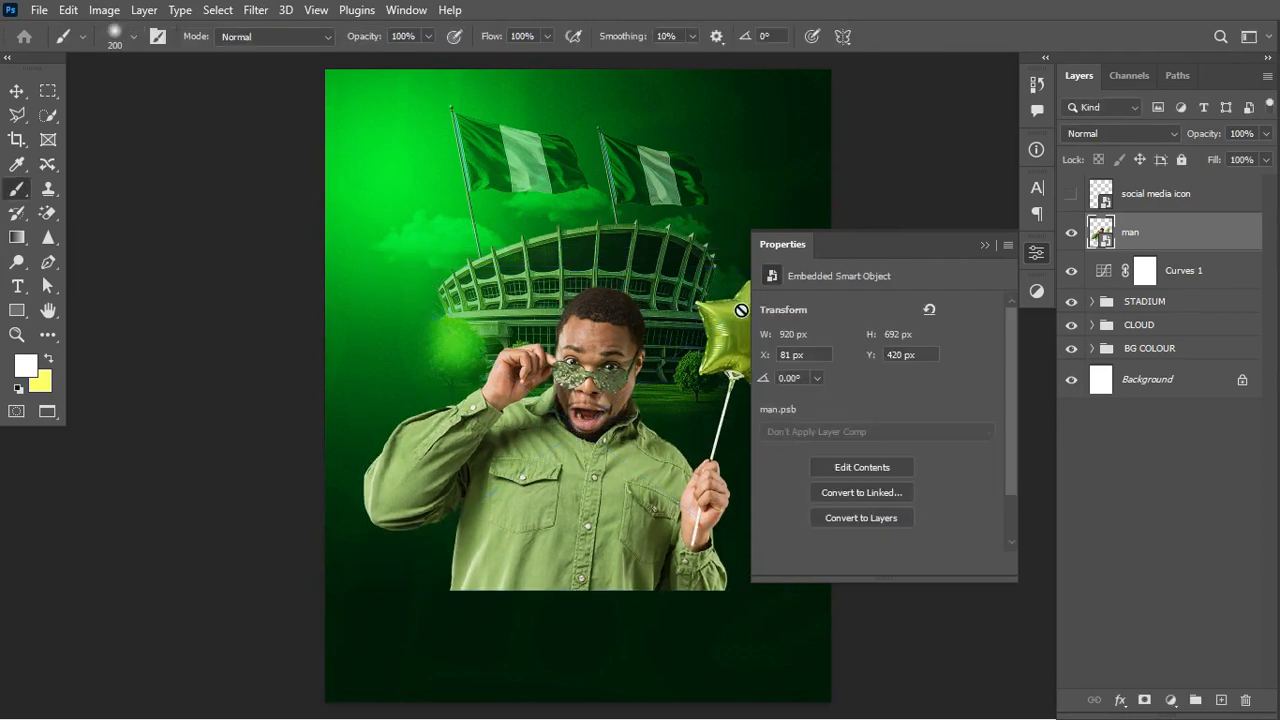
{"action": "left_click", "coordinate": [986, 245]}
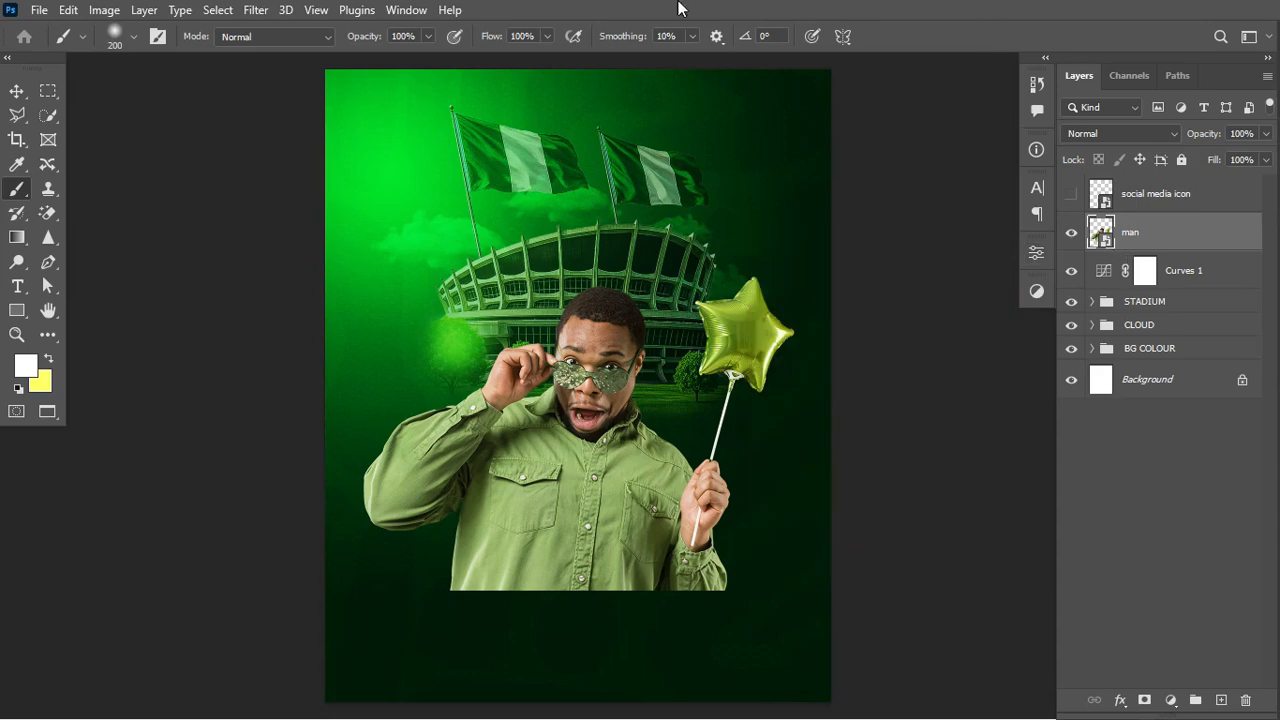
Adjust the man in Camera Raw with exposure -0.45, contrast +48, highlights -56, shadows +85, whites -2 and blacks -1, using a before/after preview.
{"action": "left_click", "coordinate": [258, 10]}
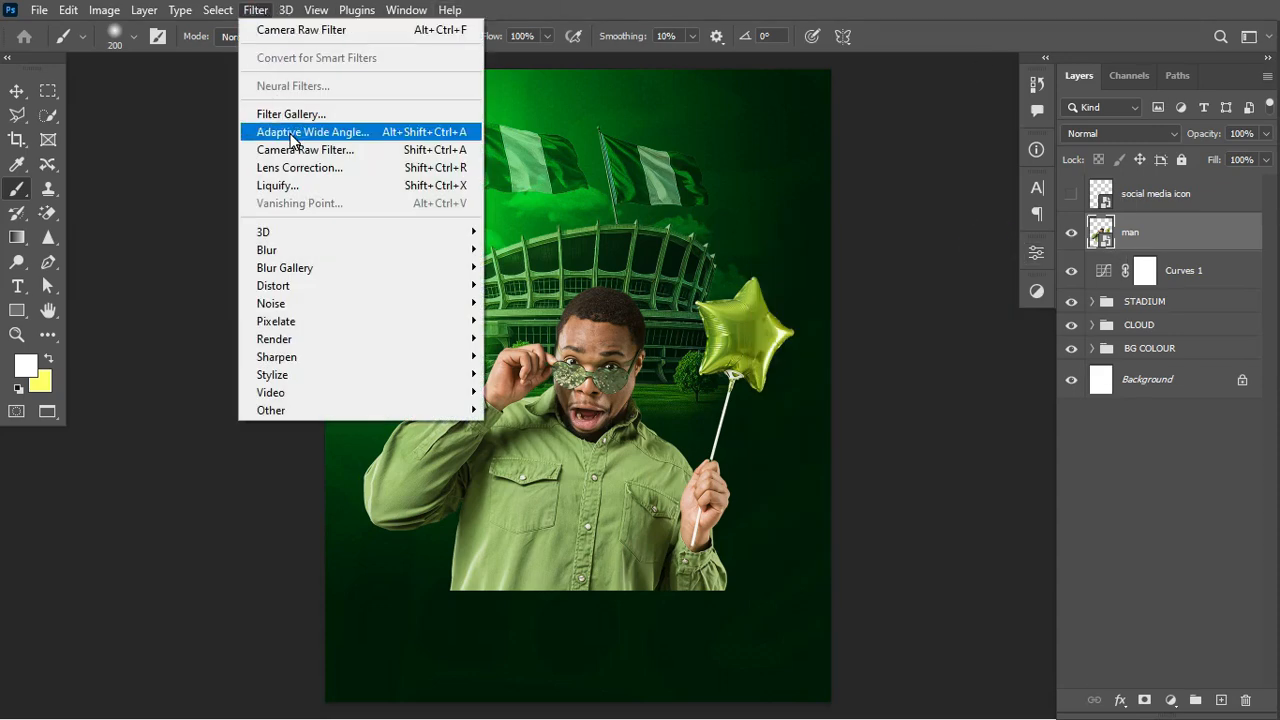
{"action": "left_click", "coordinate": [300, 151]}
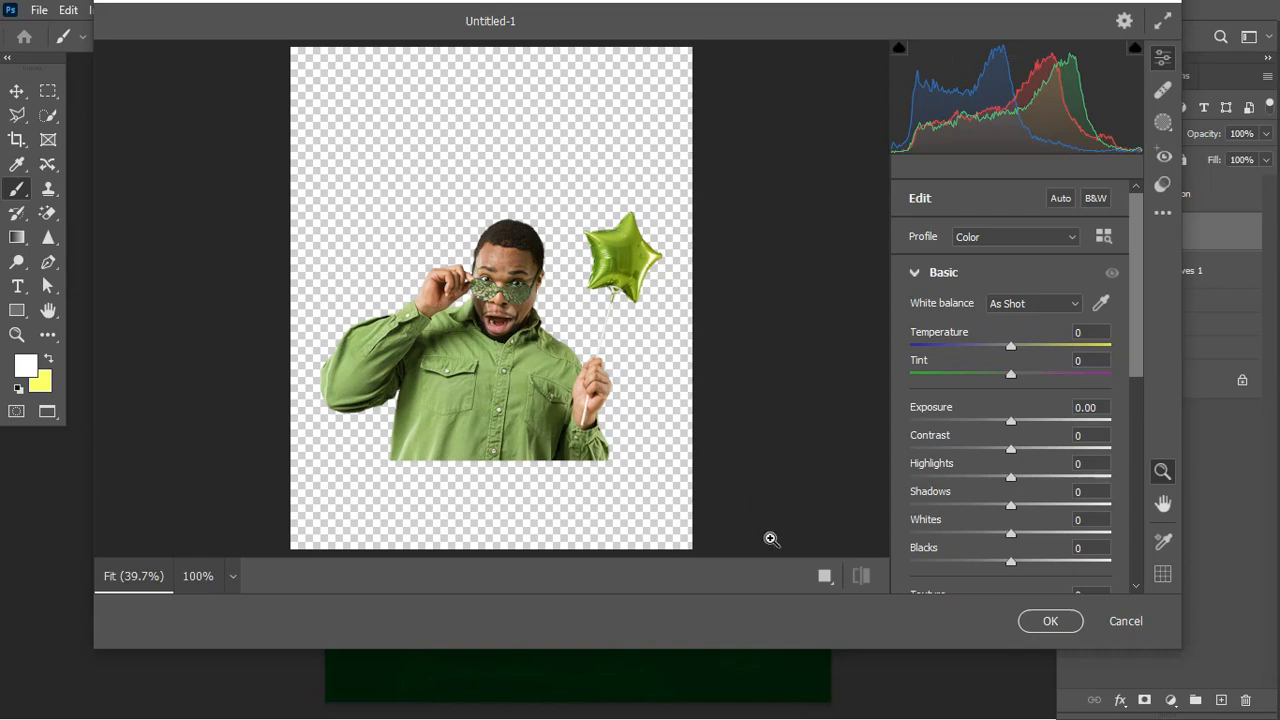
{"action": "left_click", "coordinate": [822, 578]}
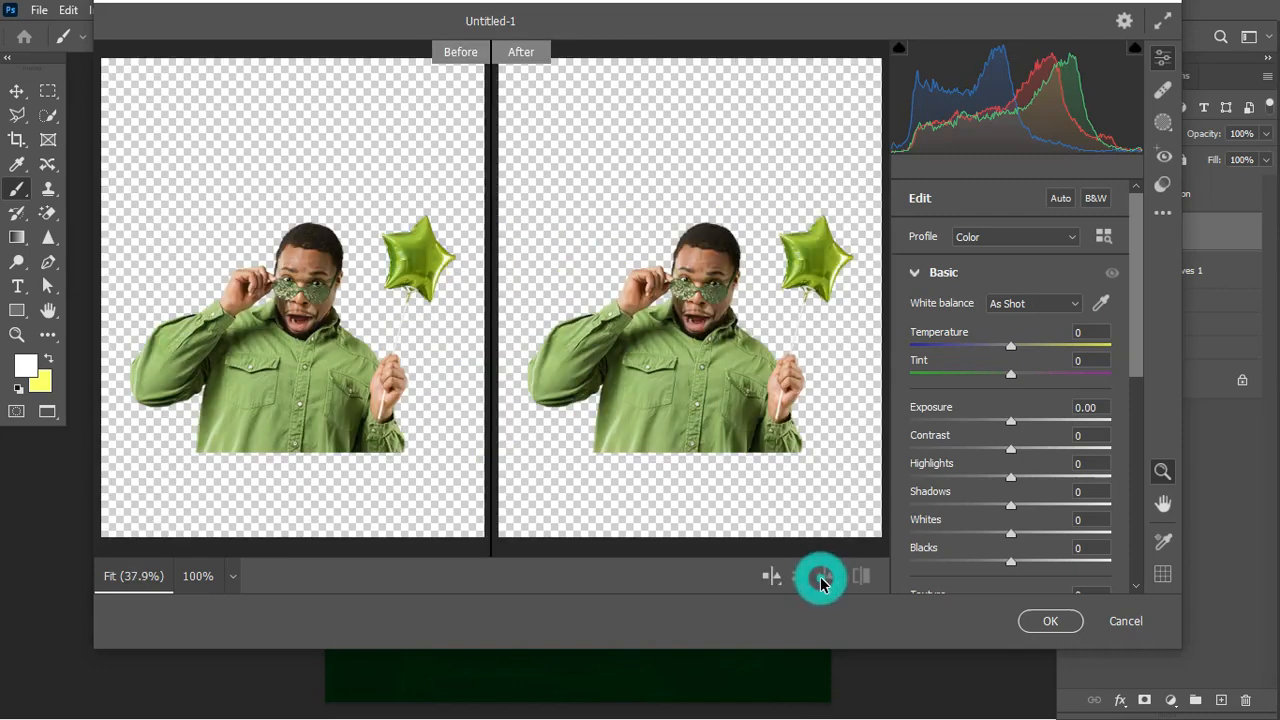
{"action": "left_click_drag", "start_coordinate": [1011, 424], "coordinate": [1098, 509]}
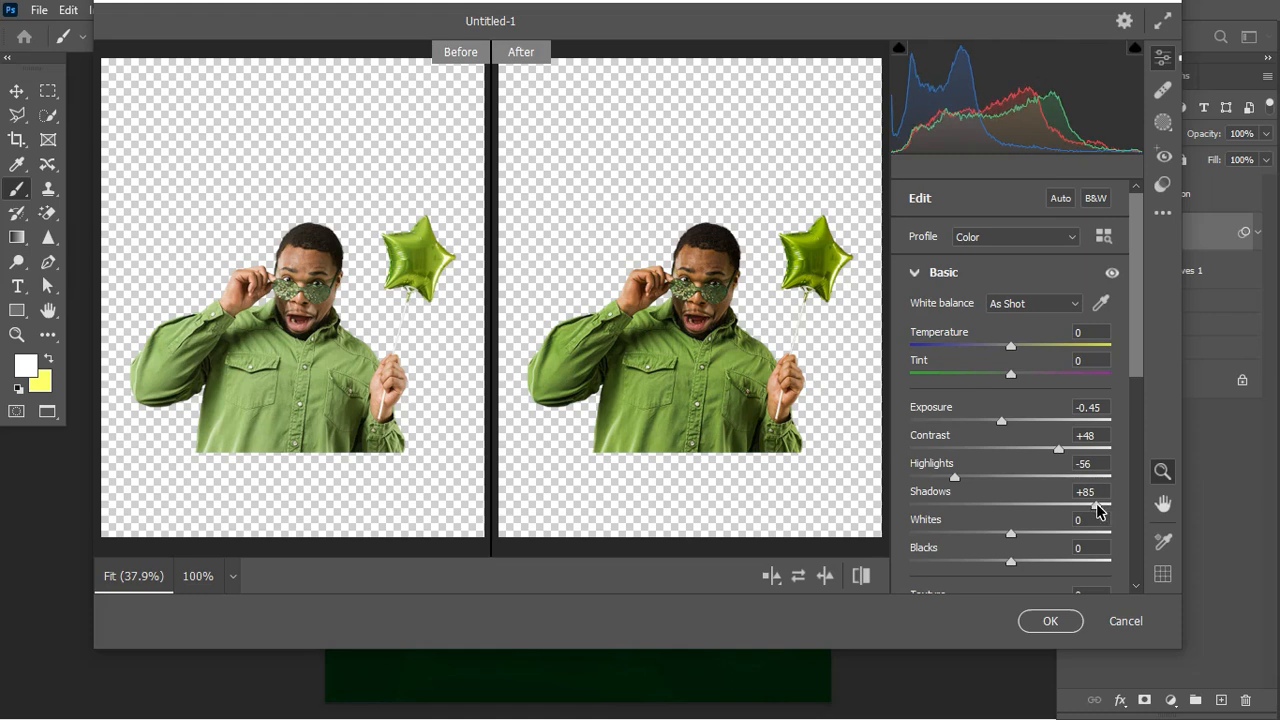
{"action": "left_click", "coordinate": [1007, 536]}
{"action": "left_click_drag", "start_coordinate": [1007, 540], "coordinate": [1011, 562]}
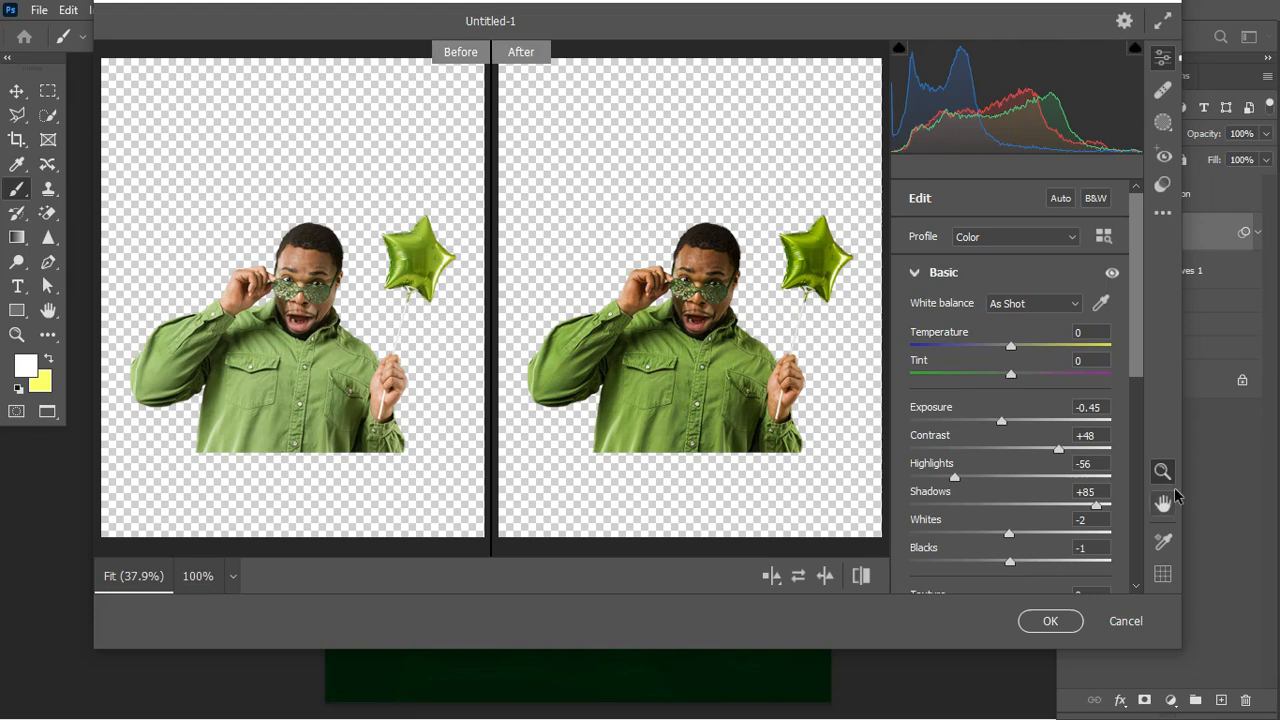
Raise the man's vibrance to +91 and saturation to +46 in the Camera Raw filter.
{"action": "left_click_drag", "start_coordinate": [1131, 343], "coordinate": [1137, 412]}
{"action": "left_click_drag", "start_coordinate": [1070, 487], "coordinate": [1102, 495]}
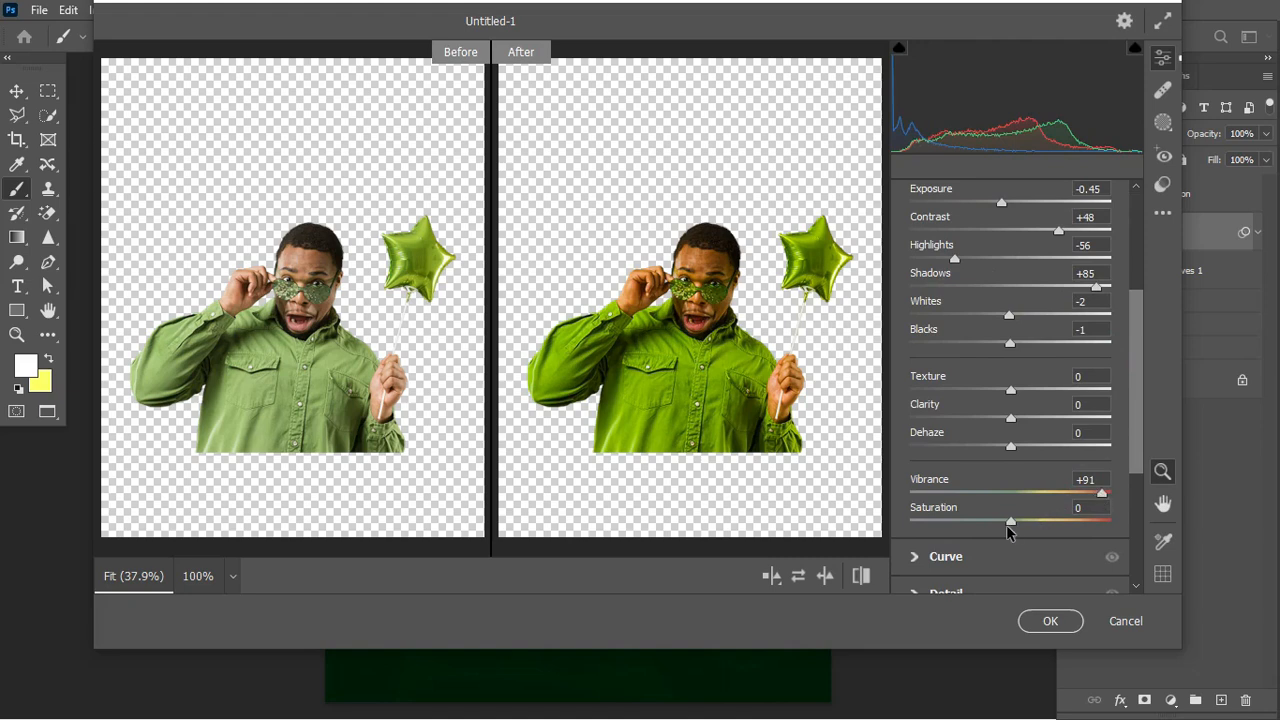
{"action": "left_click_drag", "start_coordinate": [1013, 529], "coordinate": [1061, 522]}
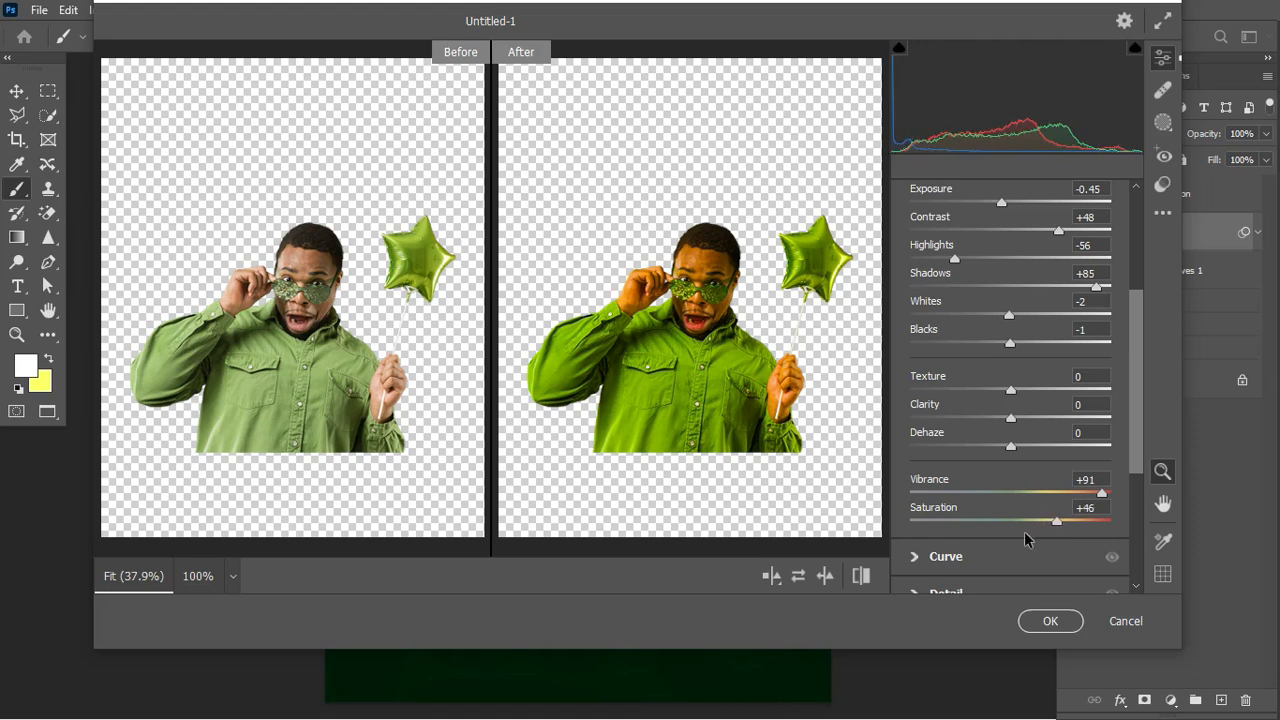
Set the man's sharpening to 96 and noise reduction to 18 in the Camera Raw filter.
{"action": "left_click", "coordinate": [913, 592]}
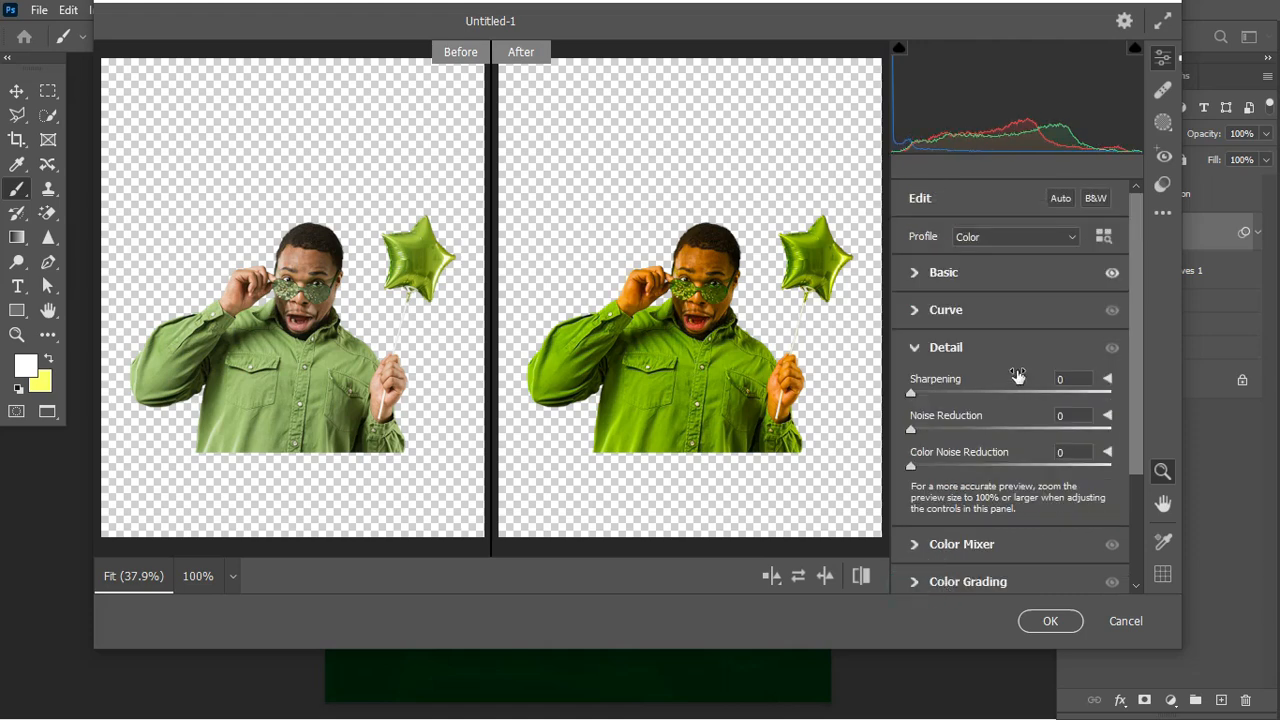
{"action": "left_click_drag", "start_coordinate": [990, 393], "coordinate": [1038, 396]}
{"action": "left_click_drag", "start_coordinate": [911, 429], "coordinate": [930, 432]}
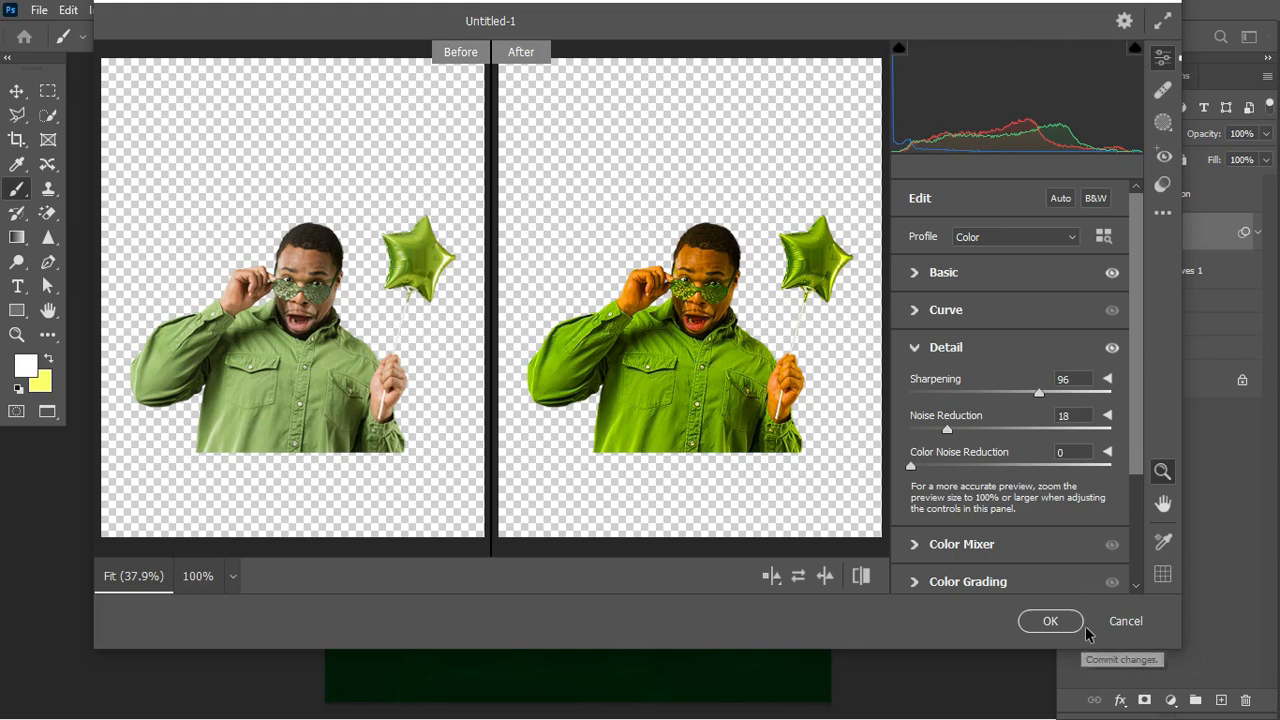
Apply the Camera Raw adjustments to the man layer and collapse its smart filter list.
{"action": "left_click", "coordinate": [1042, 618]}
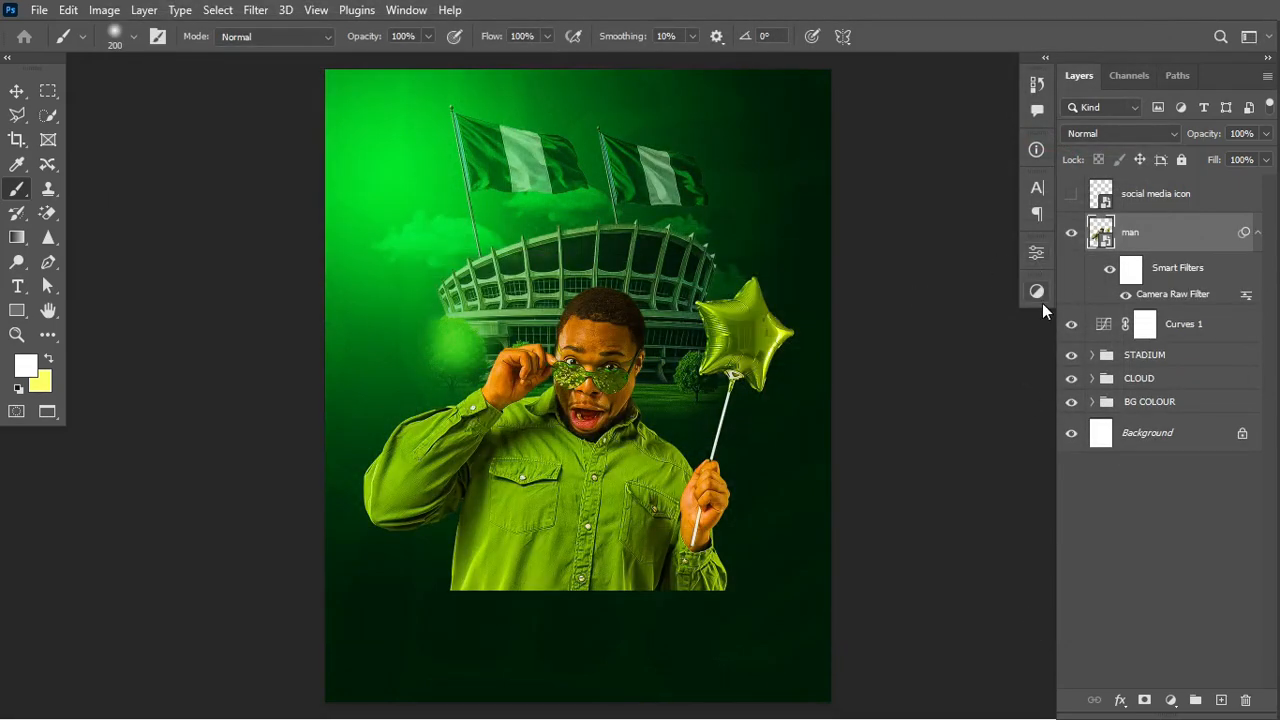
{"action": "left_click", "coordinate": [1258, 232]}
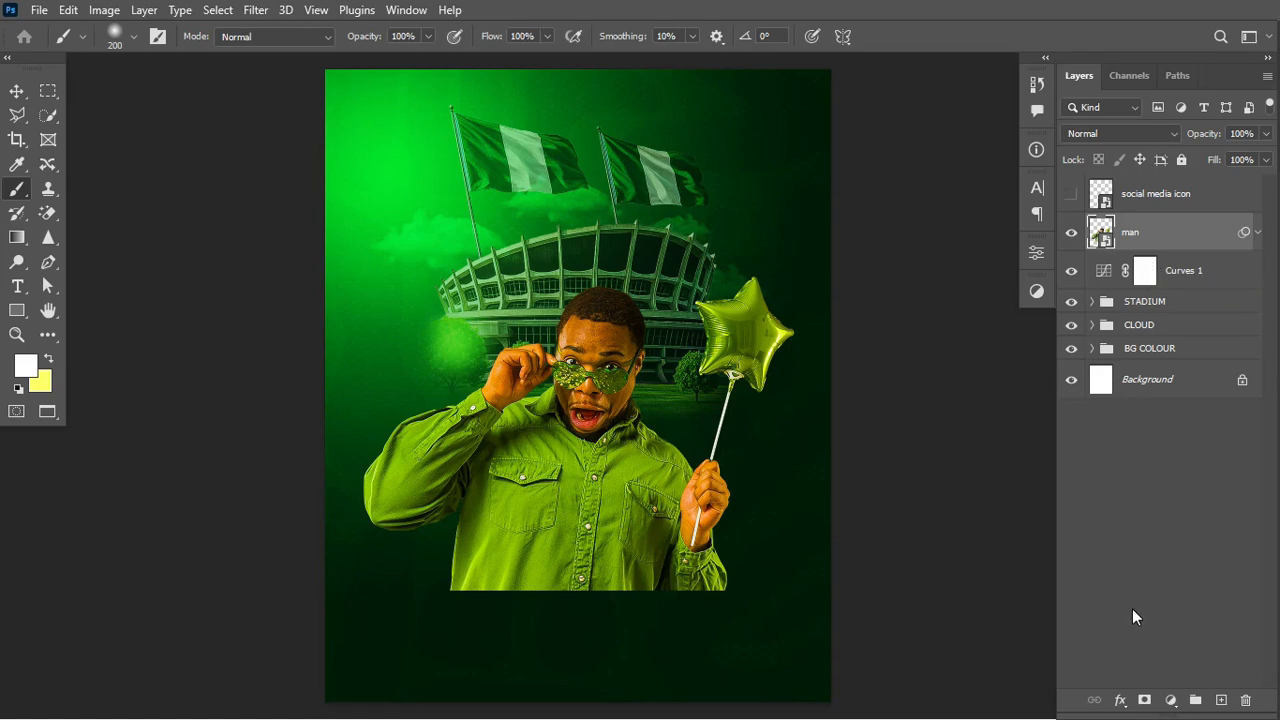
Try a Hue/Saturation adjustment clipped to the whole man with hue +21 and saturation +46, comparing it on and off.
{"action": "left_click", "coordinate": [1170, 700]}
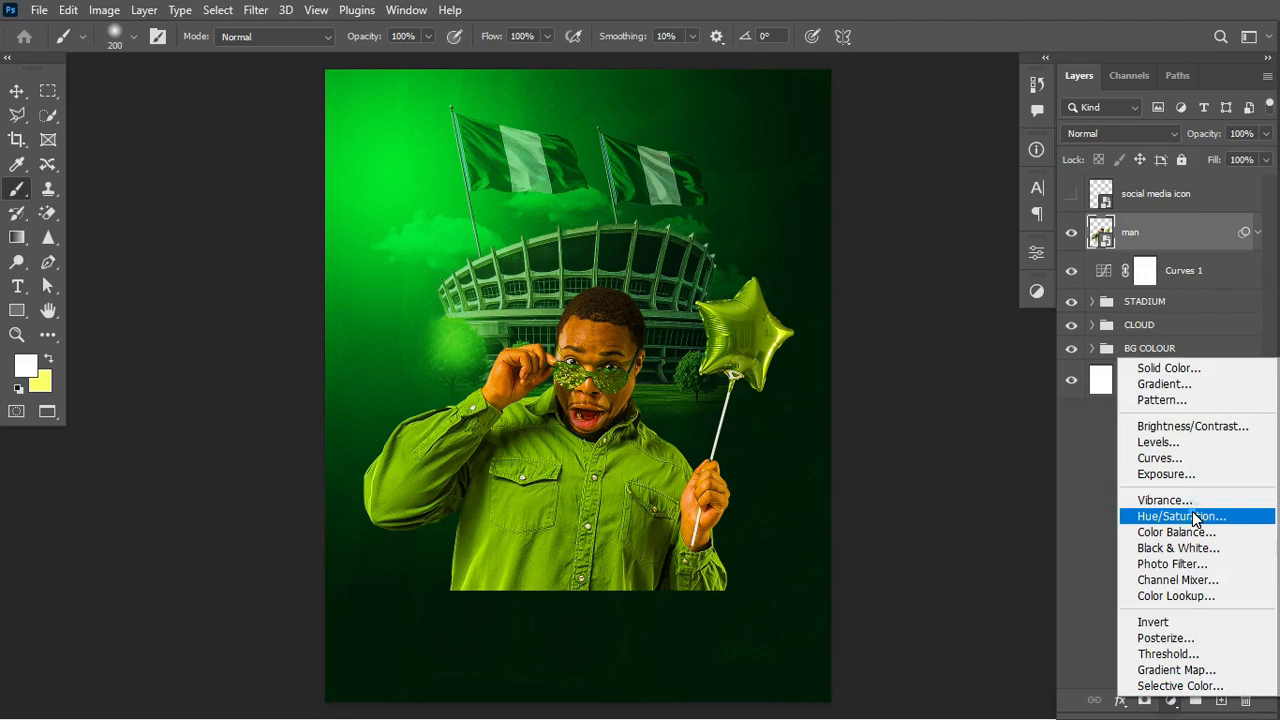
{"action": "left_click", "coordinate": [1181, 516]}
{"action": "left_click", "coordinate": [877, 563]}
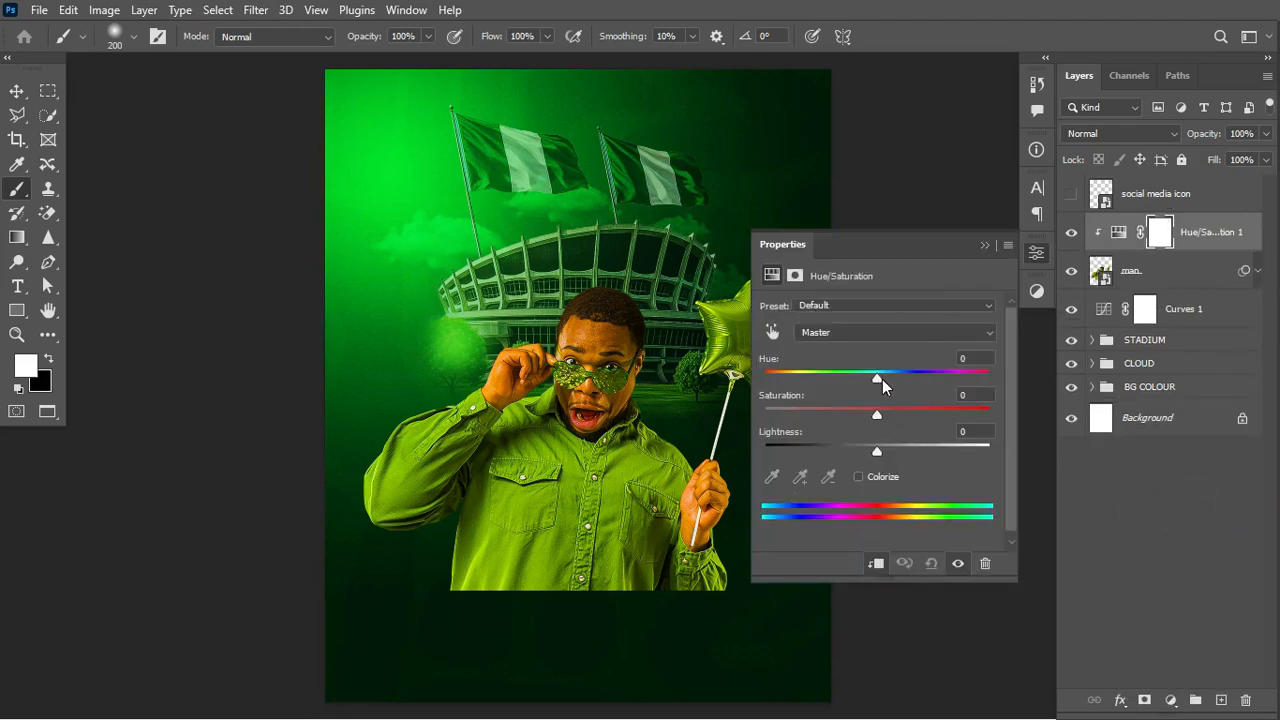
{"action": "left_click_drag", "start_coordinate": [882, 379], "coordinate": [904, 378]}
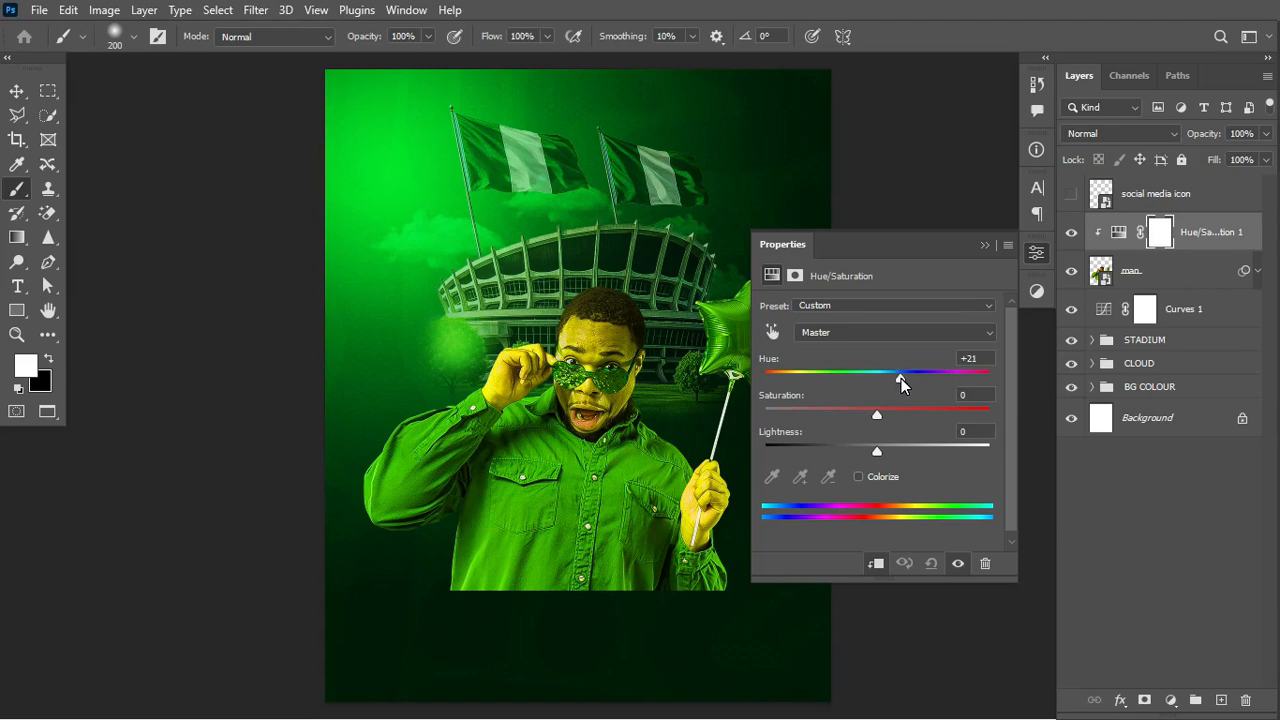
{"action": "left_click", "coordinate": [875, 413]}
{"action": "left_click_drag", "start_coordinate": [876, 415], "coordinate": [888, 415]}
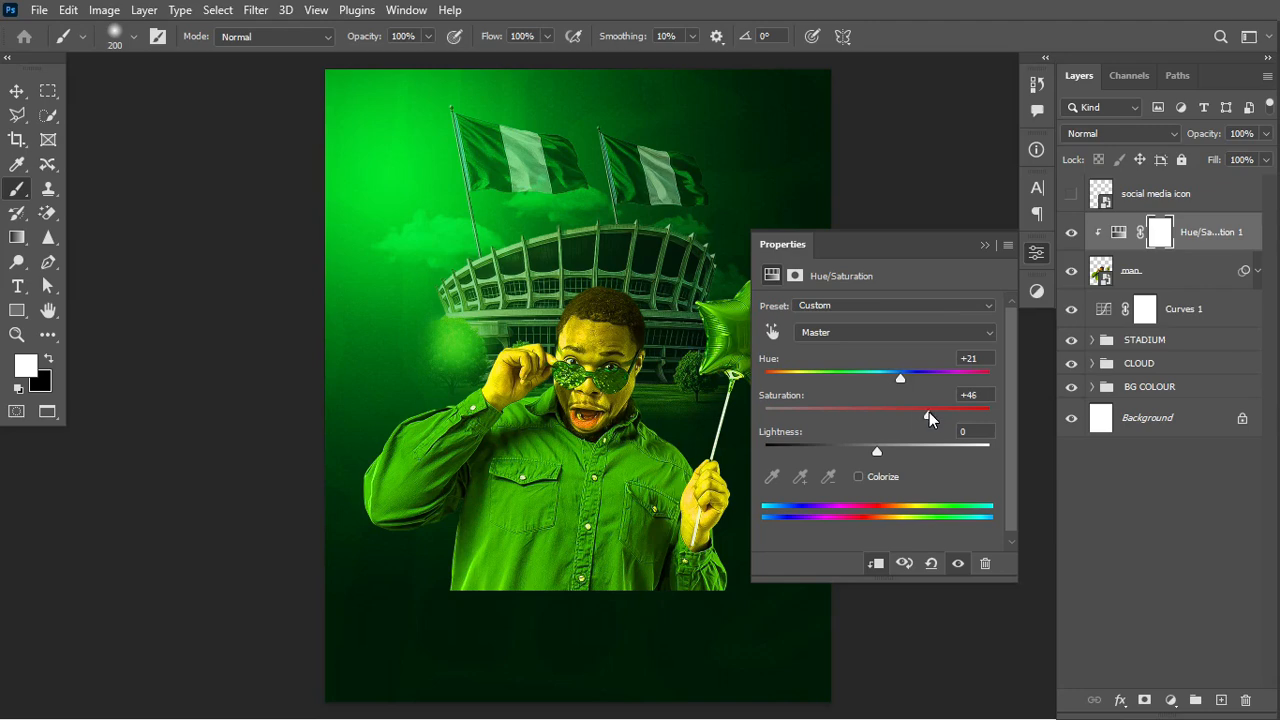
{"action": "left_click", "coordinate": [985, 245]}
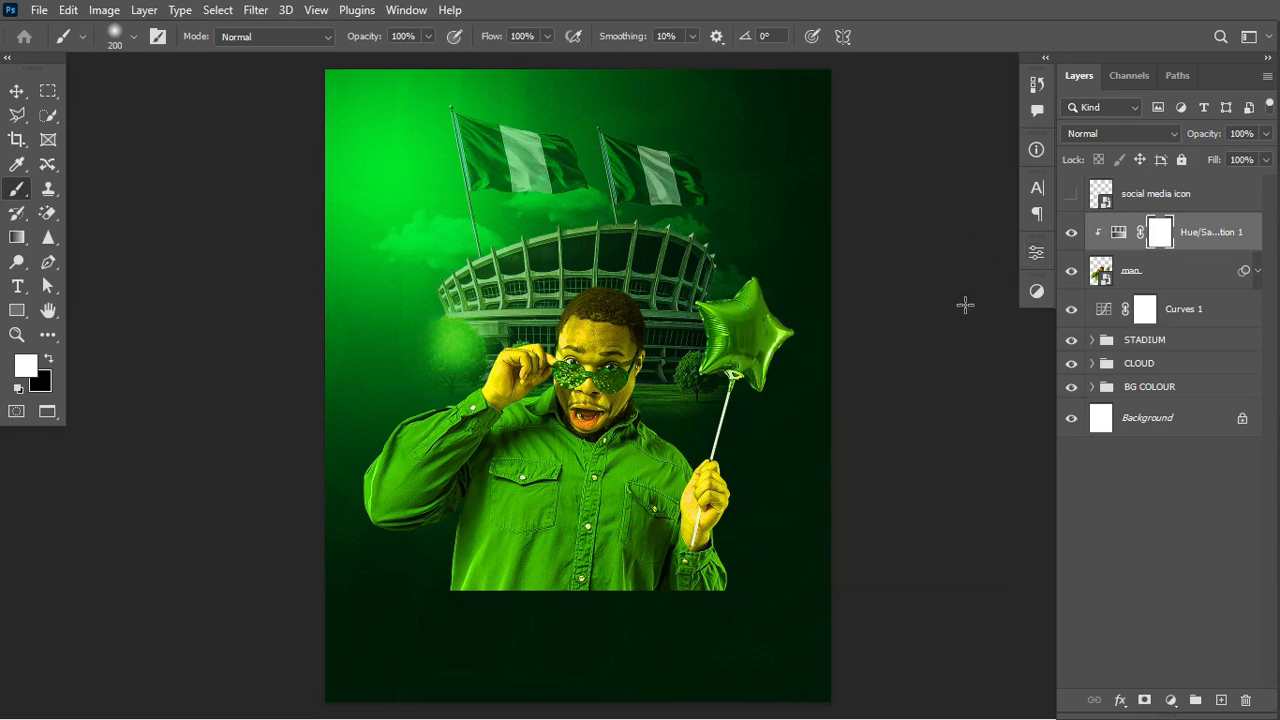
{"action": "left_click", "coordinate": [1071, 235]}
{"action": "left_click", "coordinate": [1071, 235]}
{"action": "left_click", "coordinate": [1068, 234]}
{"action": "left_click", "coordinate": [1068, 234]}
{"action": "left_click", "coordinate": [1072, 233]}
{"action": "left_click", "coordinate": [1073, 233]}
Select the green shirt on the man layer with the Quick Selection tool and a size 60 brush.
{"action": "left_click", "coordinate": [1140, 275]}
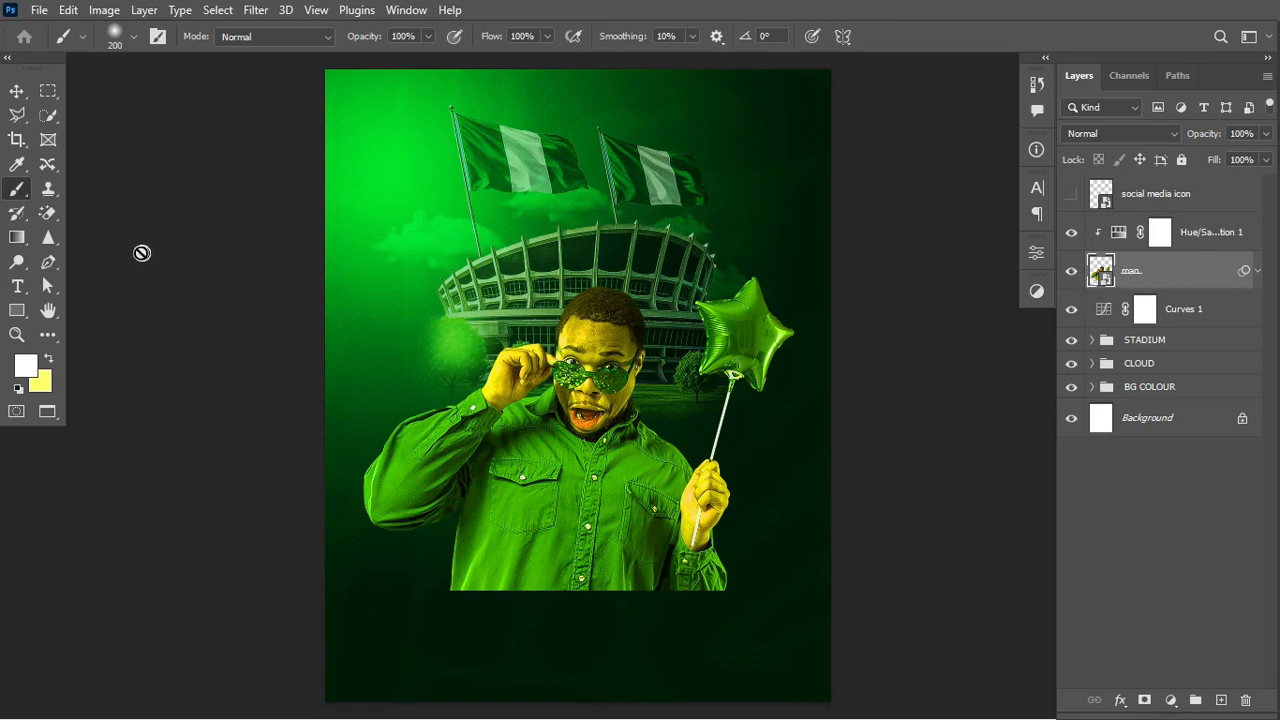
{"action": "left_click", "coordinate": [48, 115]}
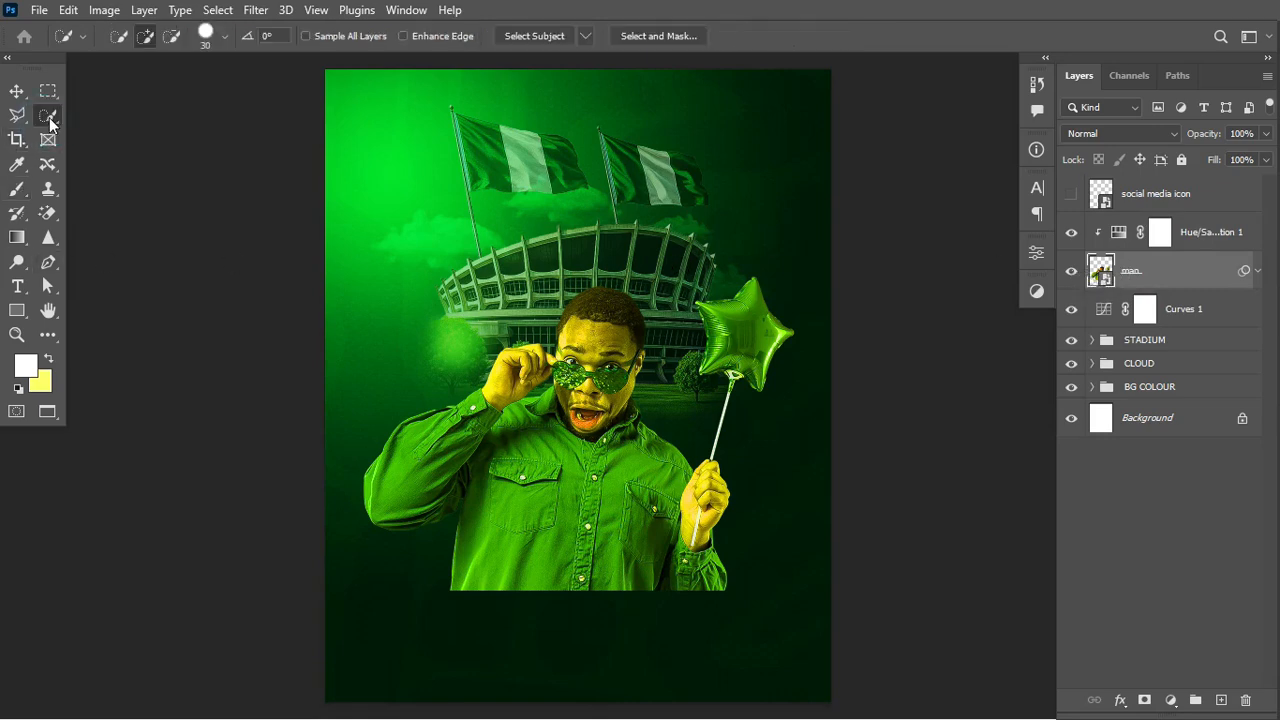
{"action": "left_click", "coordinate": [103, 133]}
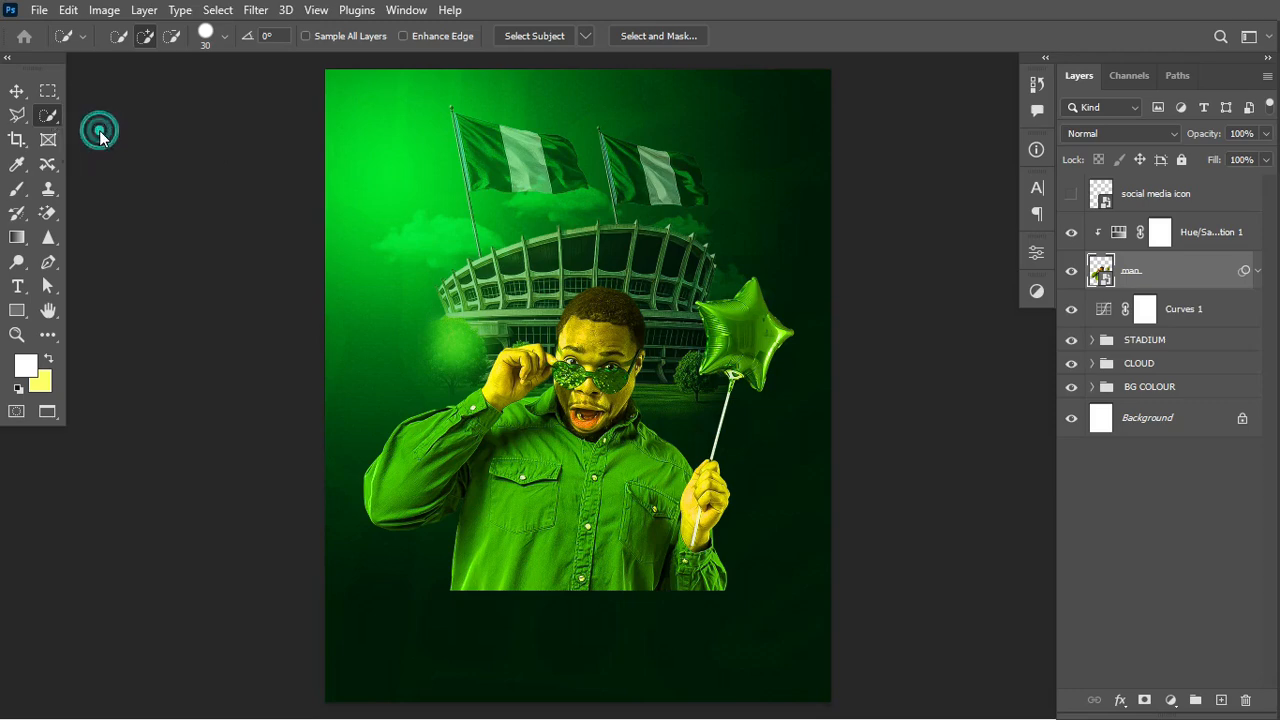
{"action": "key", "text": "bracketright"}
{"action": "key", "text": "bracketright"}
{"action": "key", "text": "bracketright"}
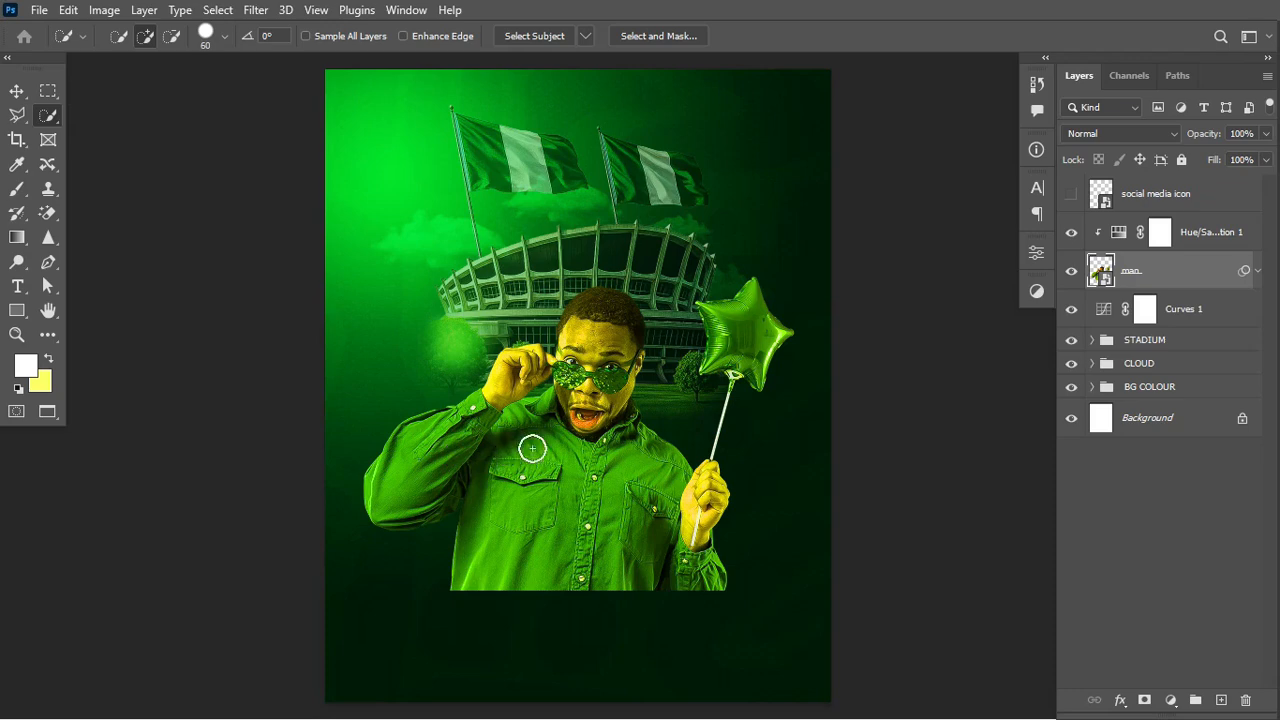
{"action": "left_click_drag", "start_coordinate": [466, 420], "coordinate": [367, 498]}
{"action": "mouse_move", "coordinate": [467, 409]}
{"action": "left_mouse_down"}
{"action": "mouse_move", "coordinate": [467, 451]}
{"action": "mouse_move", "coordinate": [408, 536]}
{"action": "mouse_move", "coordinate": [416, 544]}
{"action": "mouse_move", "coordinate": [518, 477]}
{"action": "mouse_move", "coordinate": [544, 411]}
{"action": "mouse_move", "coordinate": [569, 475]}
{"action": "mouse_move", "coordinate": [600, 504]}
{"action": "mouse_move", "coordinate": [646, 465]}
{"action": "mouse_move", "coordinate": [632, 549]}
{"action": "mouse_move", "coordinate": [717, 571]}
{"action": "left_mouse_up"}
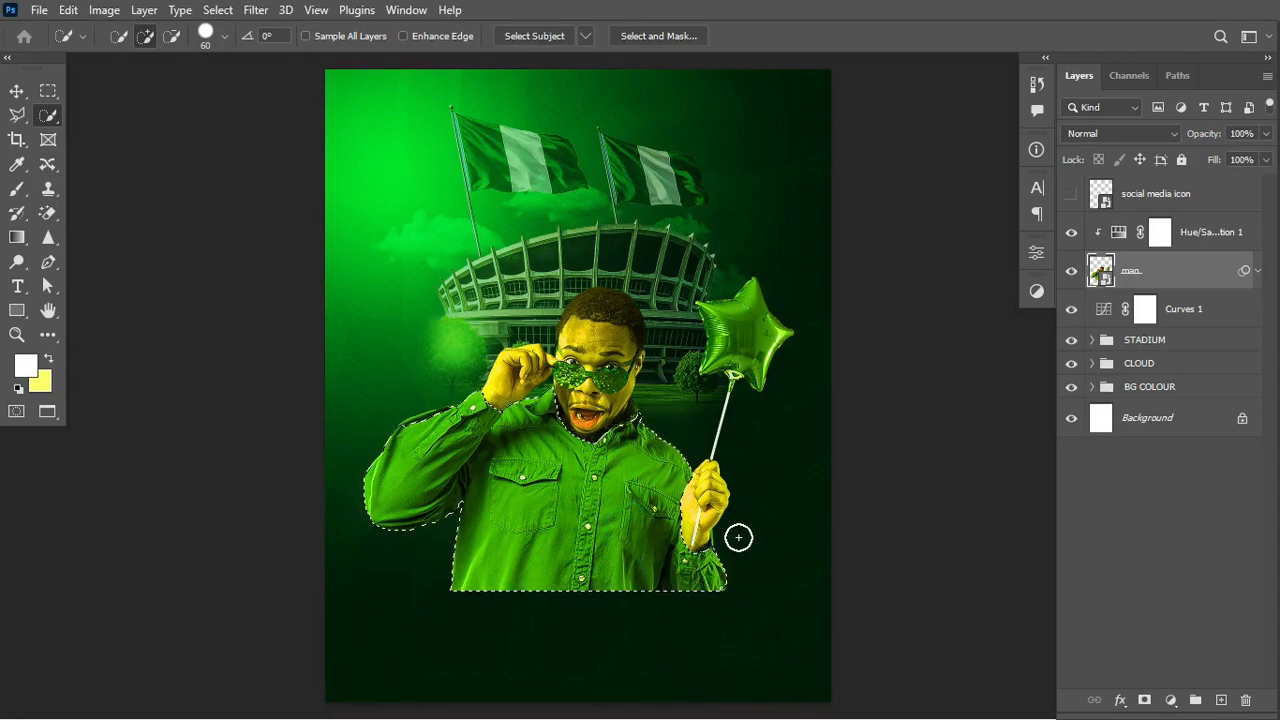
Refine the shirt selection around the collar with a size 30 brush, adding missed fabric and subtracting the face and beard.
{"action": "key", "text": "ctrl+plus"}
{"action": "key", "text": "ctrl+plus"}
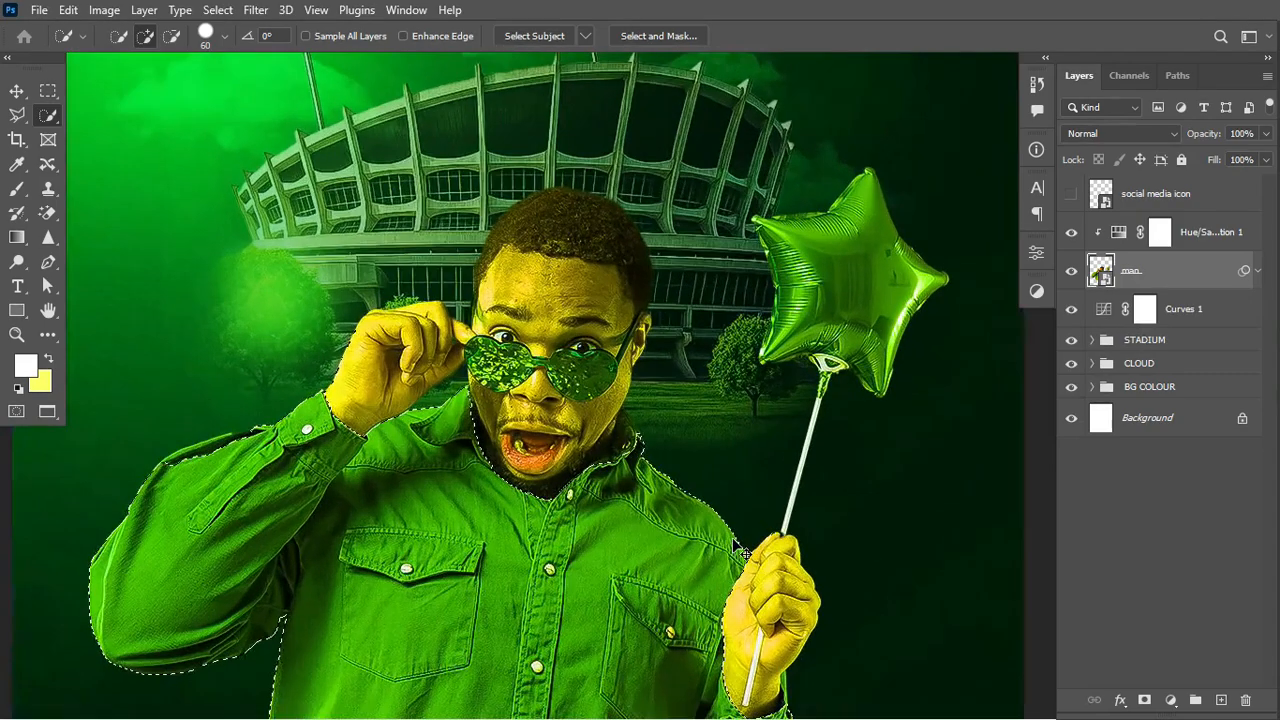
{"action": "key", "text": "ctrl+plus"}
{"action": "key", "text": "bracketleft"}
{"action": "key", "text": "bracketleft"}
{"action": "key", "text": "bracketleft"}
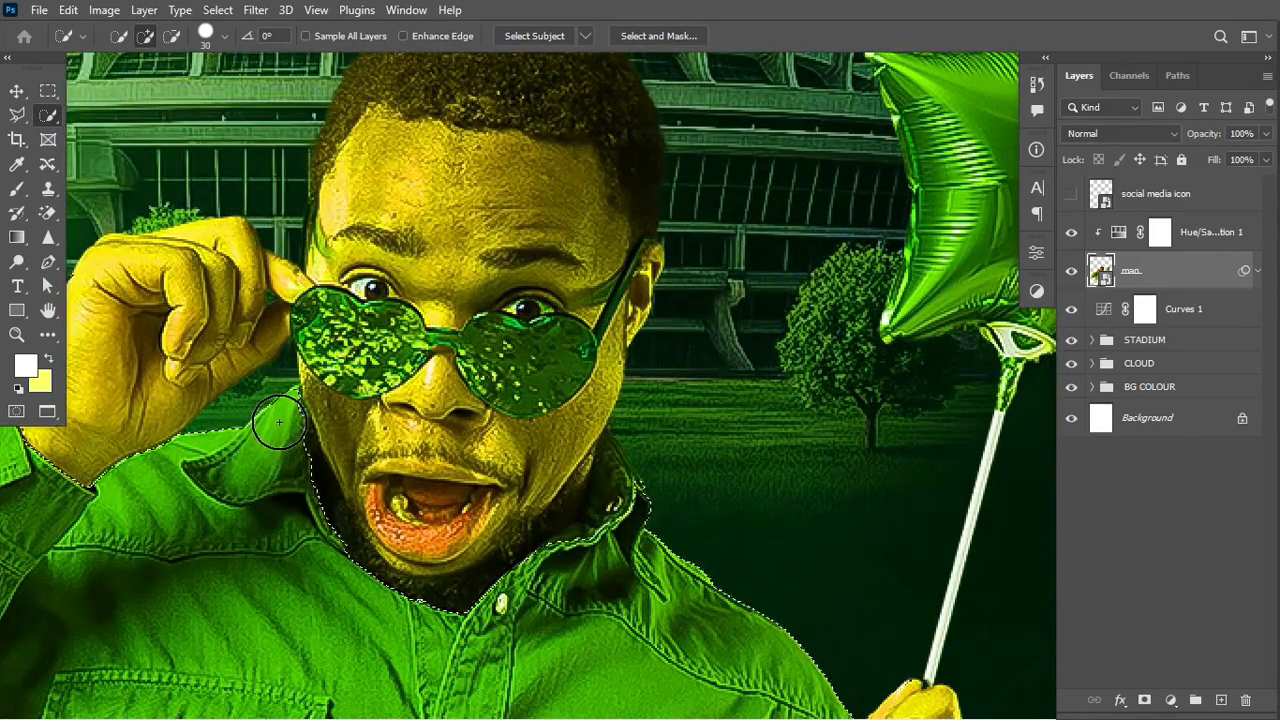
{"action": "left_click_drag", "start_coordinate": [261, 435], "coordinate": [296, 505]}
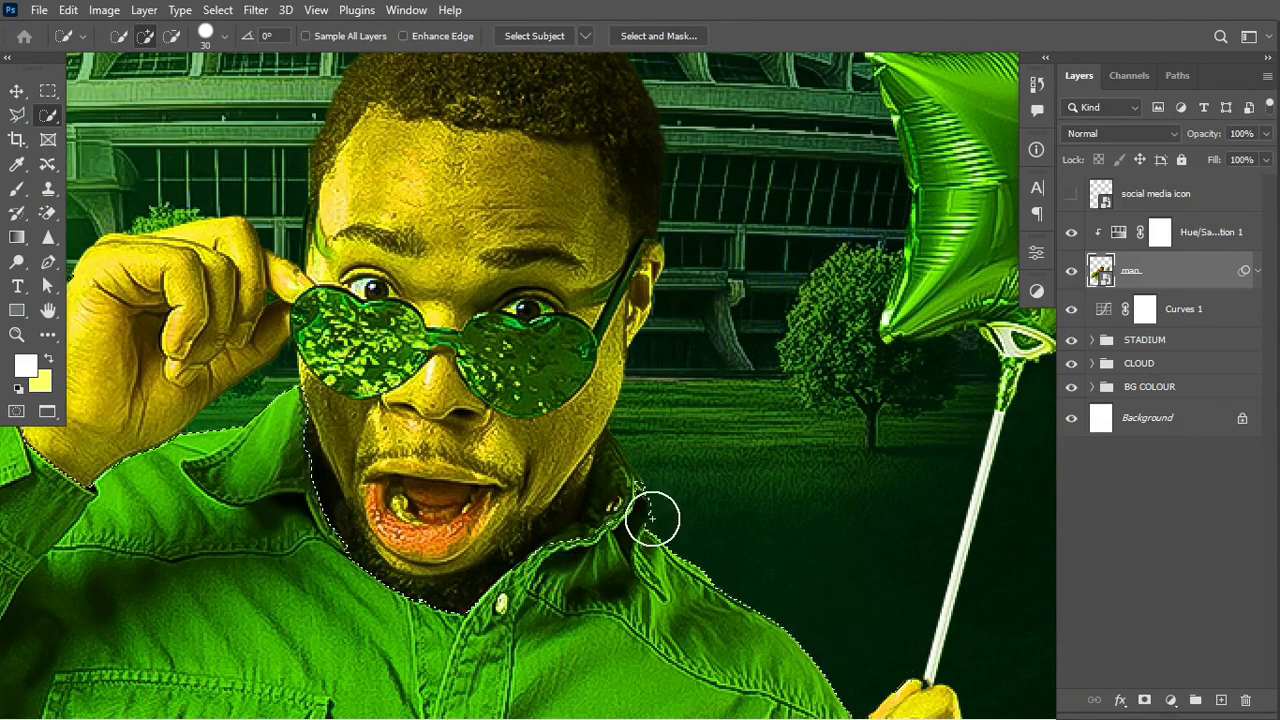
{"action": "left_click_drag", "start_coordinate": [626, 487], "coordinate": [624, 460]}
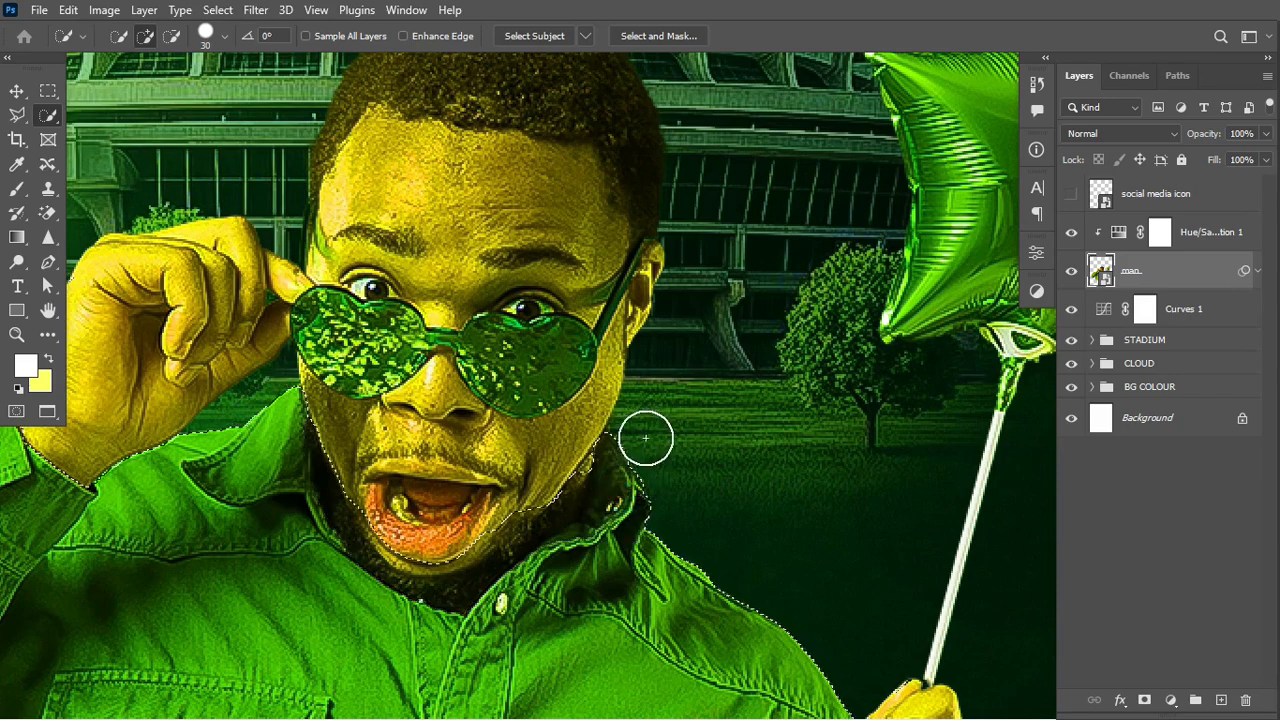
{"action": "left_click", "coordinate": [519, 502], "text": "alt"}
{"action": "left_click_drag", "start_coordinate": [519, 502], "coordinate": [562, 478]}
{"action": "left_click_drag", "start_coordinate": [507, 525], "coordinate": [586, 537]}
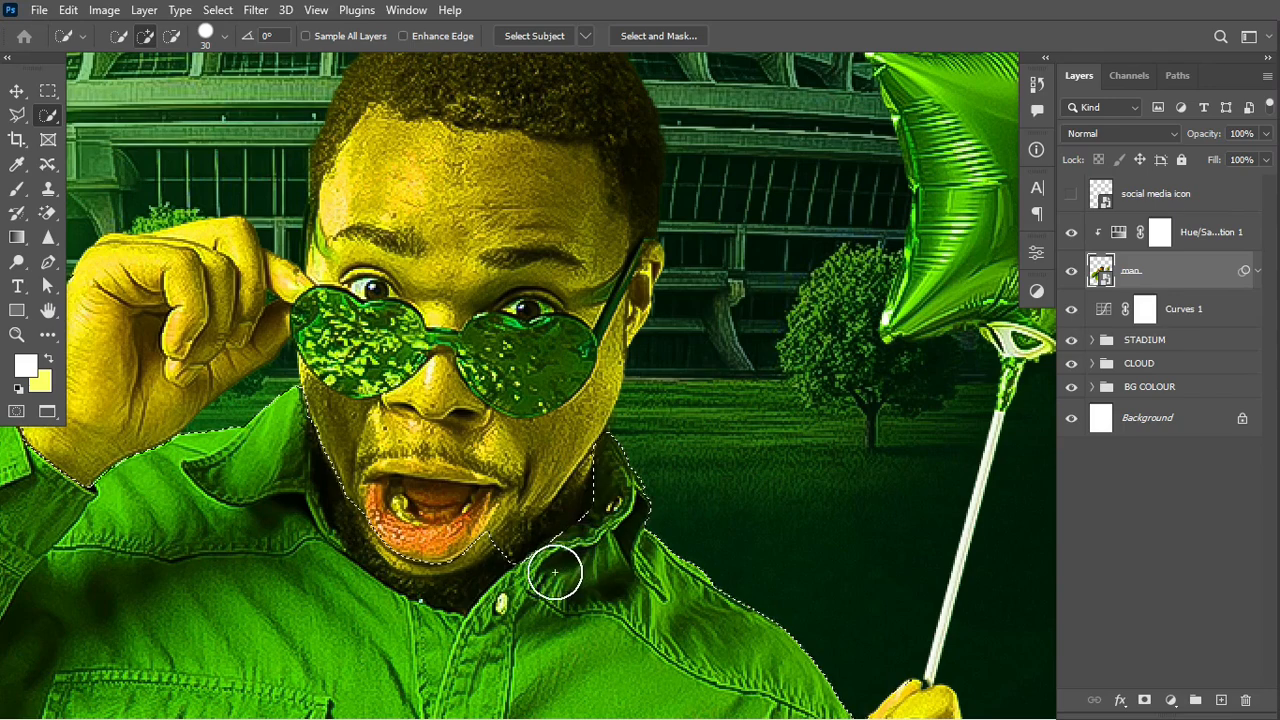
{"action": "mouse_move", "coordinate": [433, 553]}
{"action": "left_mouse_down"}
{"action": "mouse_move", "coordinate": [408, 549]}
{"action": "mouse_move", "coordinate": [358, 458]}
{"action": "mouse_move", "coordinate": [360, 470]}
{"action": "left_mouse_up"}
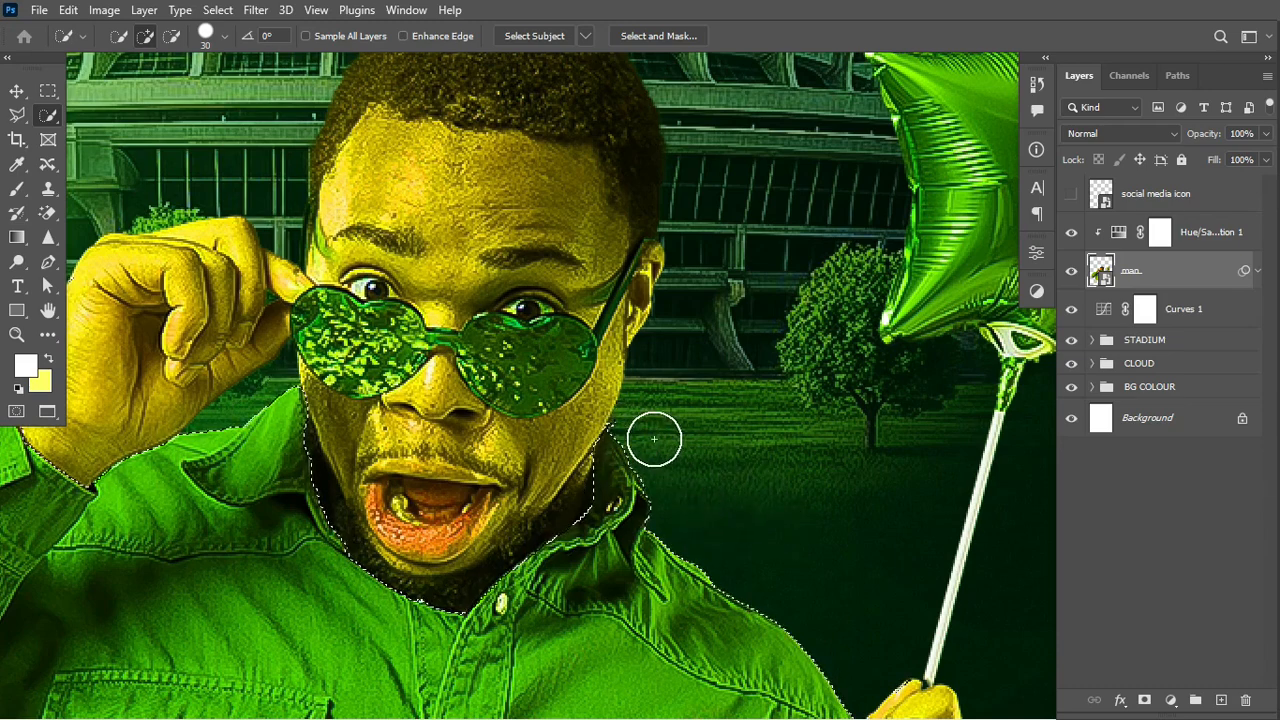
Add the missed cuff and sleeve edges below the balloon-holding hand to the shirt selection.
{"action": "scroll", "coordinate": [790, 535], "scroll_direction": "down", "scroll_amount": 10}
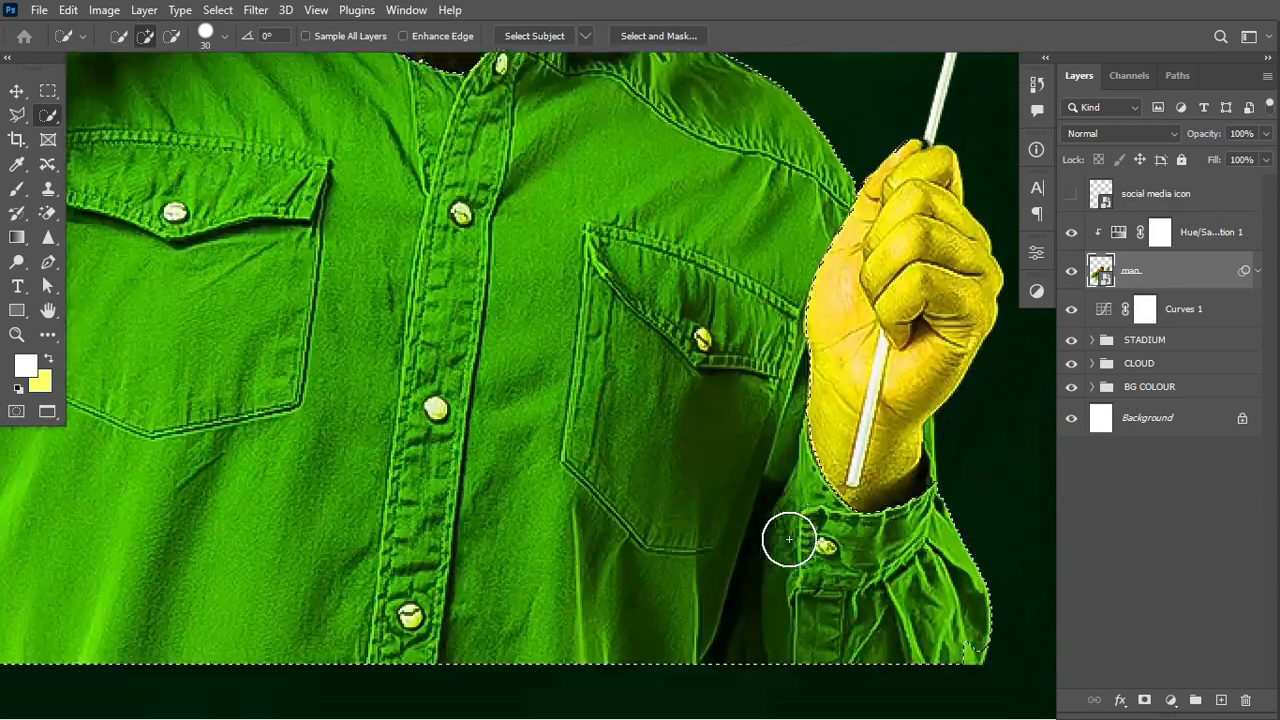
{"action": "scroll", "coordinate": [789, 540], "scroll_direction": "down", "scroll_amount": 1}
{"action": "left_click", "coordinate": [954, 394]}
{"action": "left_click", "coordinate": [952, 376]}
{"action": "left_click", "coordinate": [951, 434]}
{"action": "key", "text": "ctrl+z"}
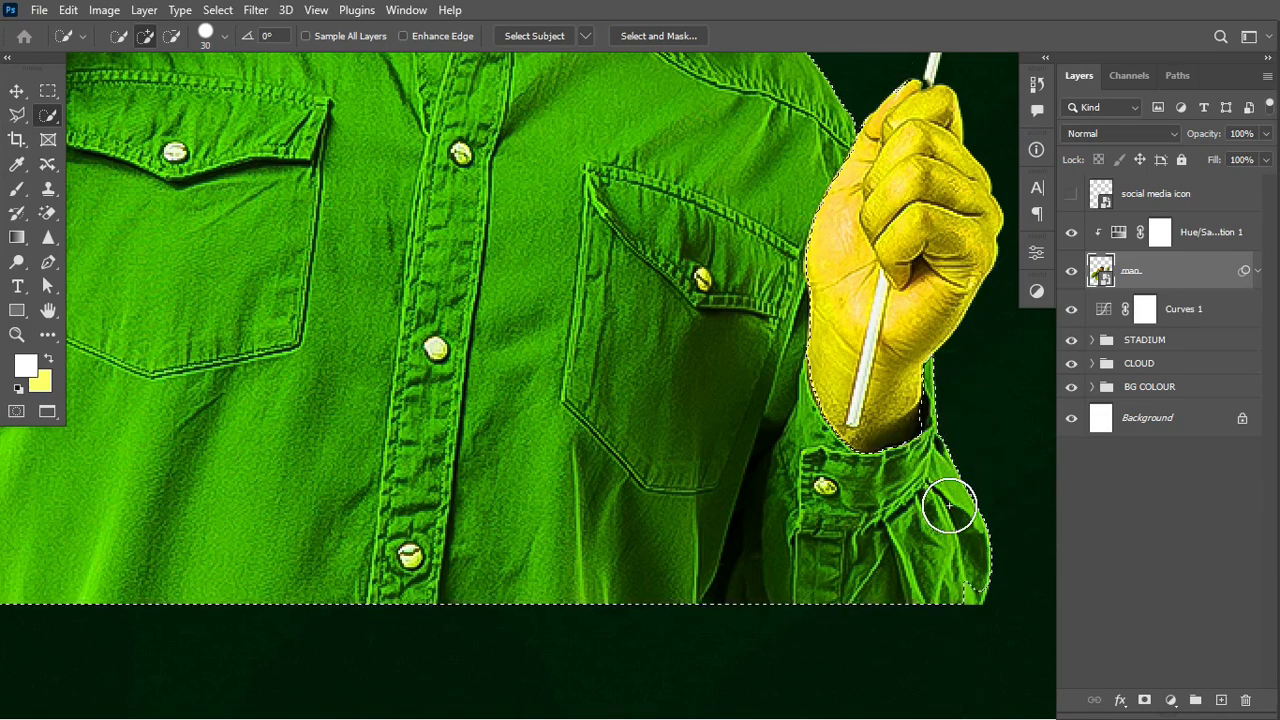
{"action": "left_click", "coordinate": [972, 570]}
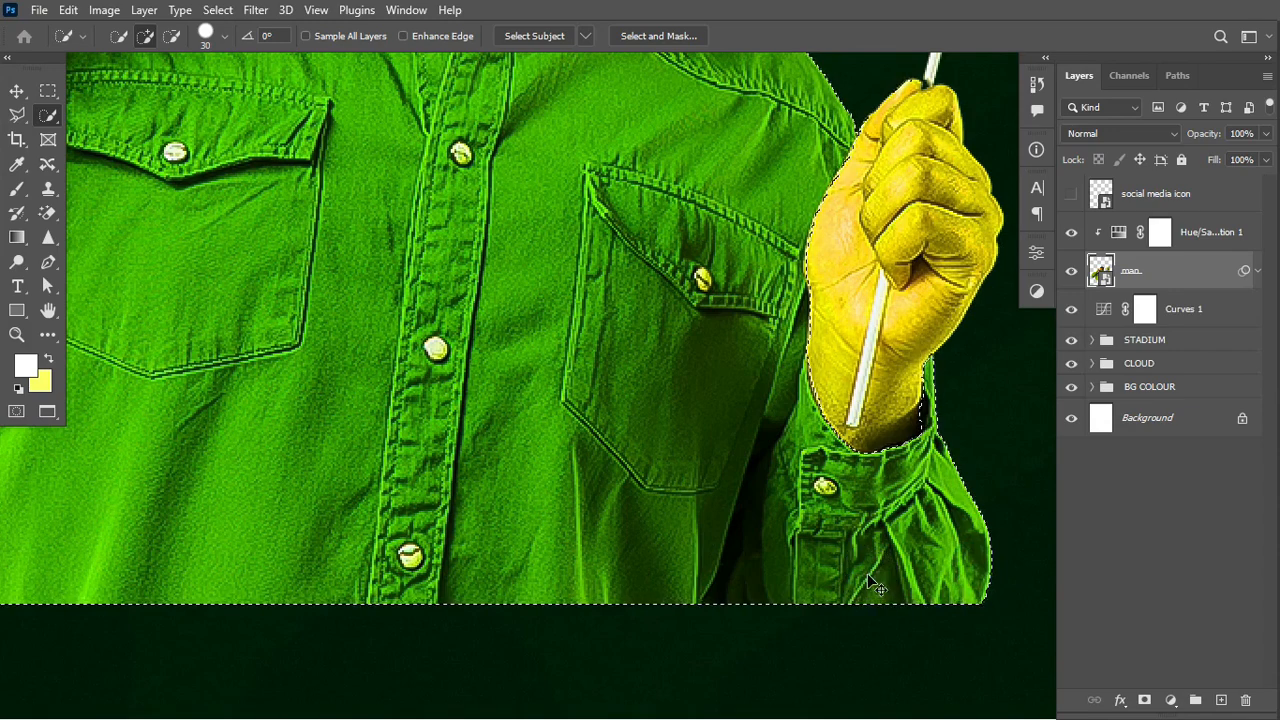
Add the star balloon and the missed upper edge of the raised arm's sleeve to the selection.
{"action": "key", "text": "ctrl+minus"}
{"action": "scroll", "coordinate": [868, 575], "scroll_direction": "up", "scroll_amount": 5}
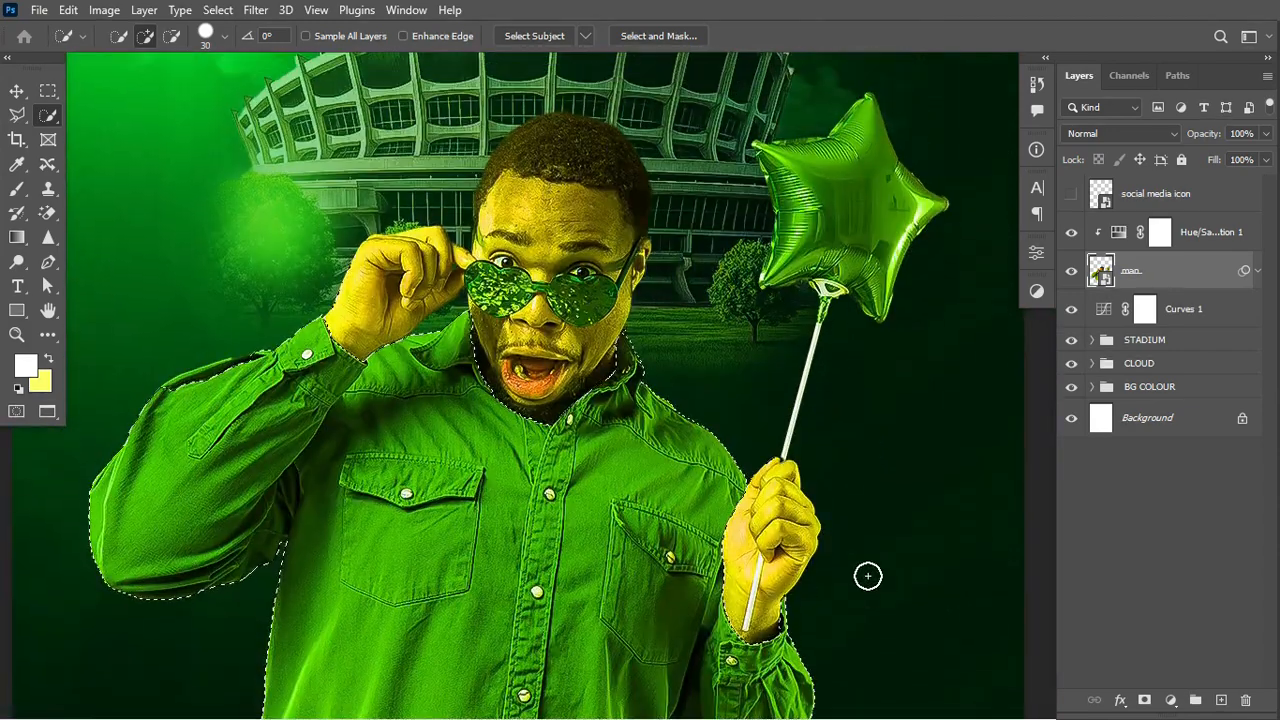
{"action": "mouse_move", "coordinate": [847, 263]}
{"action": "left_mouse_down"}
{"action": "mouse_move", "coordinate": [878, 170]}
{"action": "mouse_move", "coordinate": [839, 161]}
{"action": "mouse_move", "coordinate": [836, 144]}
{"action": "mouse_move", "coordinate": [776, 153]}
{"action": "mouse_move", "coordinate": [865, 100]}
{"action": "mouse_move", "coordinate": [934, 186]}
{"action": "mouse_move", "coordinate": [895, 277]}
{"action": "left_mouse_up"}
{"action": "left_click_drag", "start_coordinate": [886, 324], "coordinate": [862, 308]}
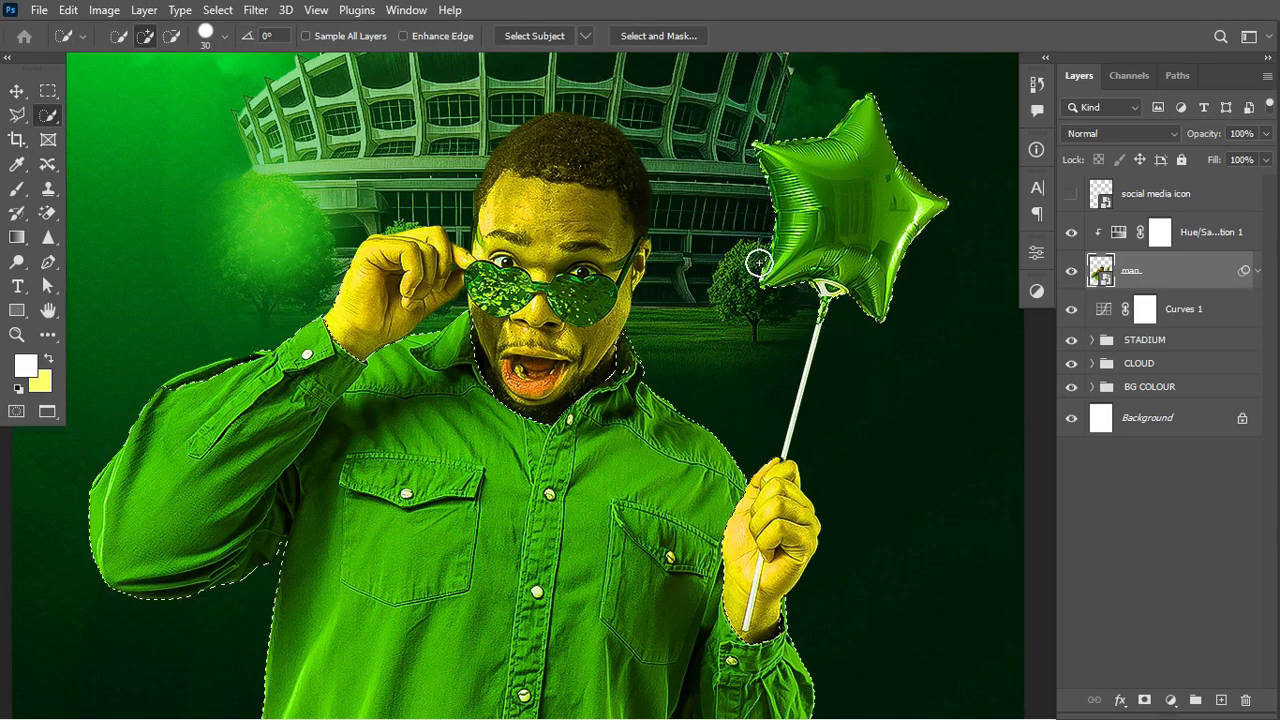
{"action": "mouse_move", "coordinate": [768, 155]}
{"action": "left_mouse_down"}
{"action": "mouse_move", "coordinate": [770, 279]}
{"action": "mouse_move", "coordinate": [866, 190]}
{"action": "left_mouse_up"}
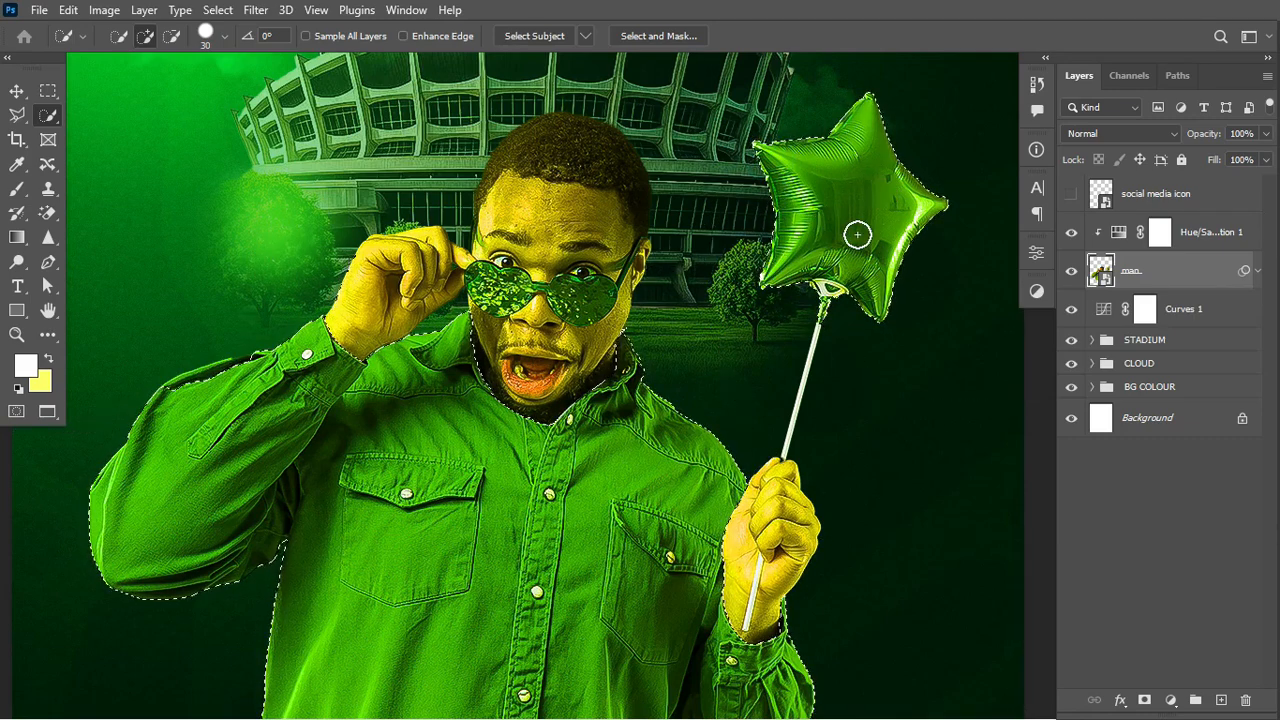
{"action": "mouse_move", "coordinate": [242, 368]}
{"action": "left_mouse_down"}
{"action": "mouse_move", "coordinate": [168, 384]}
{"action": "mouse_move", "coordinate": [236, 382]}
{"action": "left_mouse_up"}
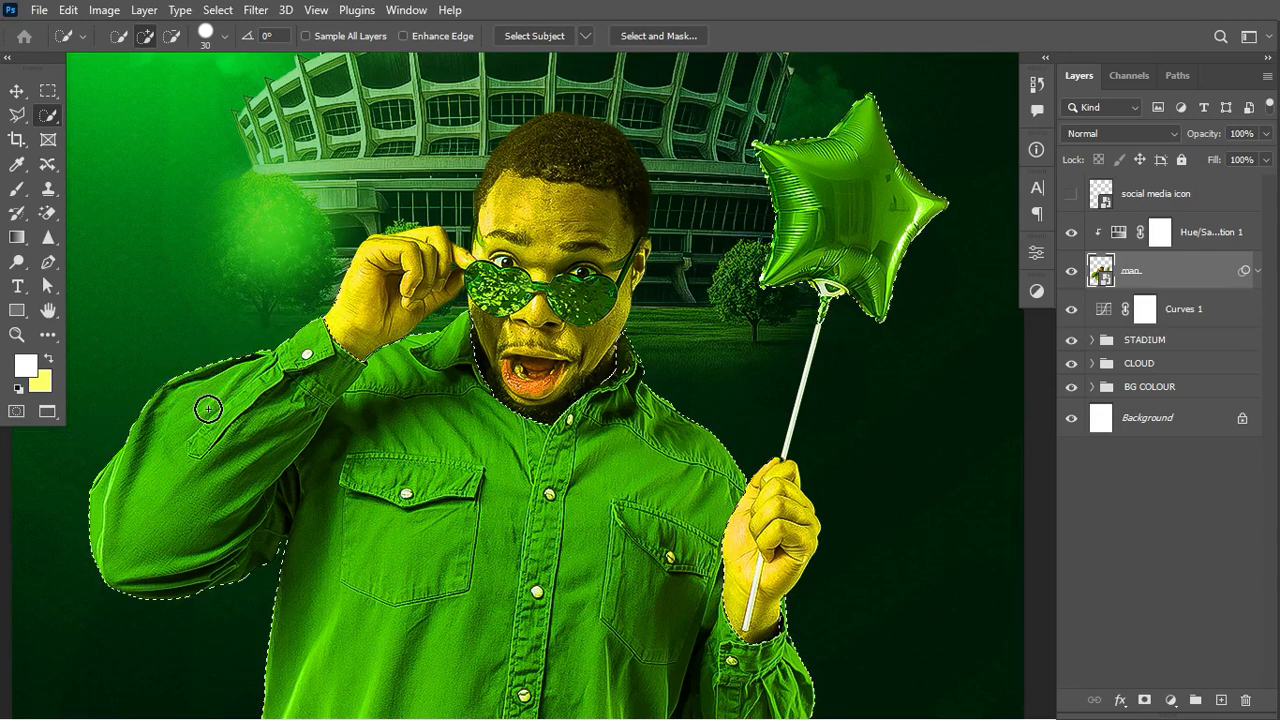
{"action": "key", "text": "alt"}
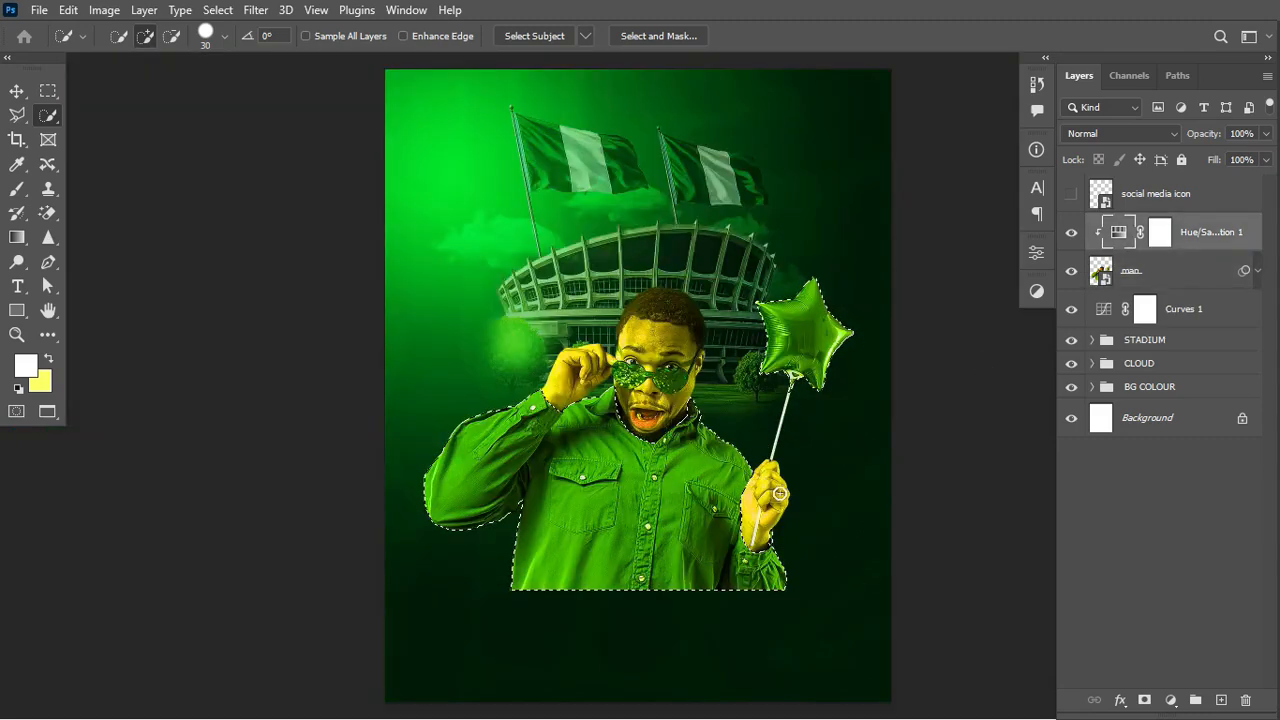
Replace the Hue/Saturation layer with one masked to the selection and clipped to the man, using hue +21 and saturation +44.
{"action": "left_click_drag", "start_coordinate": [1125, 240], "coordinate": [1252, 700]}
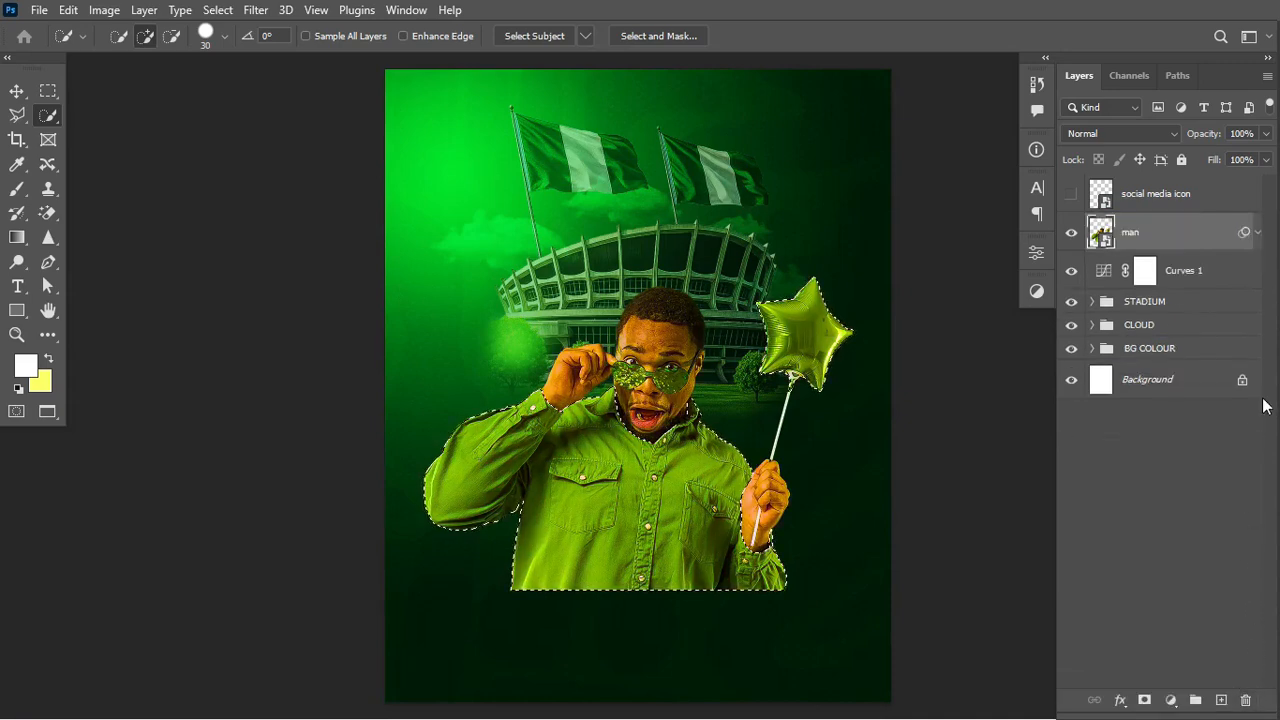
{"action": "left_click", "coordinate": [1166, 700]}
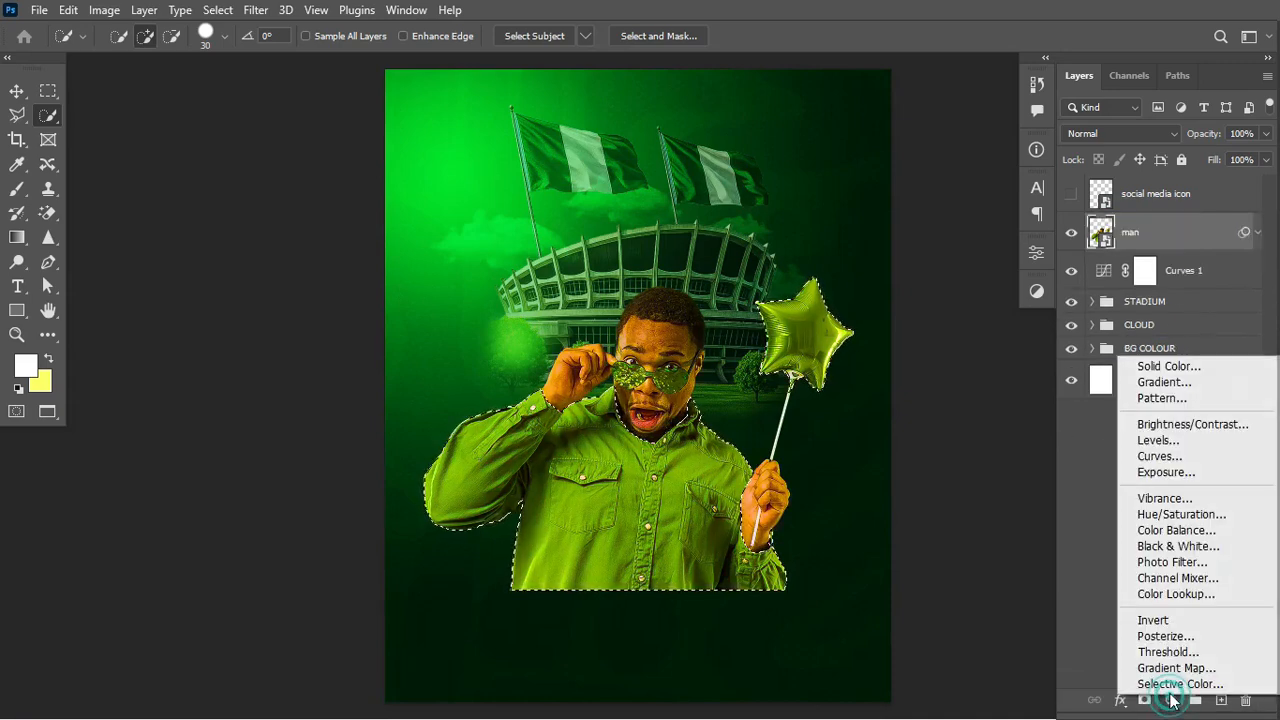
{"action": "left_click", "coordinate": [1168, 512]}
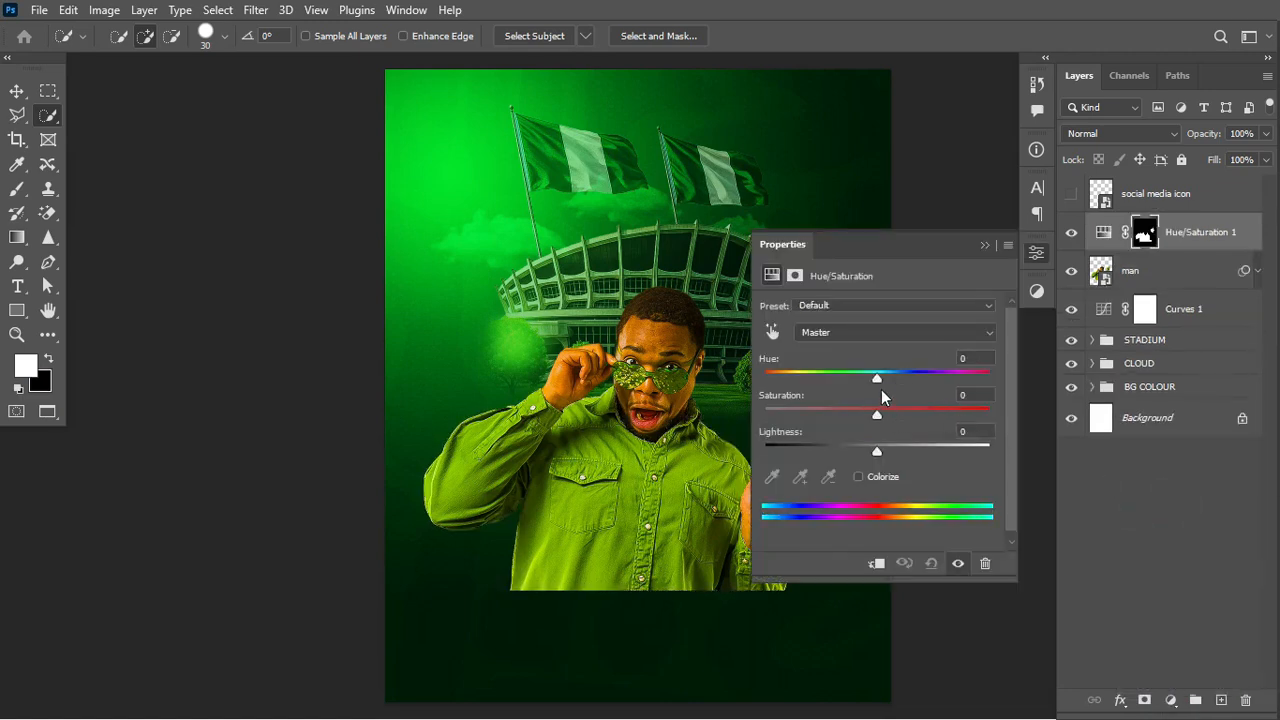
{"action": "mouse_move", "coordinate": [878, 381]}
{"action": "left_mouse_down"}
{"action": "mouse_move", "coordinate": [929, 378]}
{"action": "mouse_move", "coordinate": [901, 379]}
{"action": "left_mouse_up"}
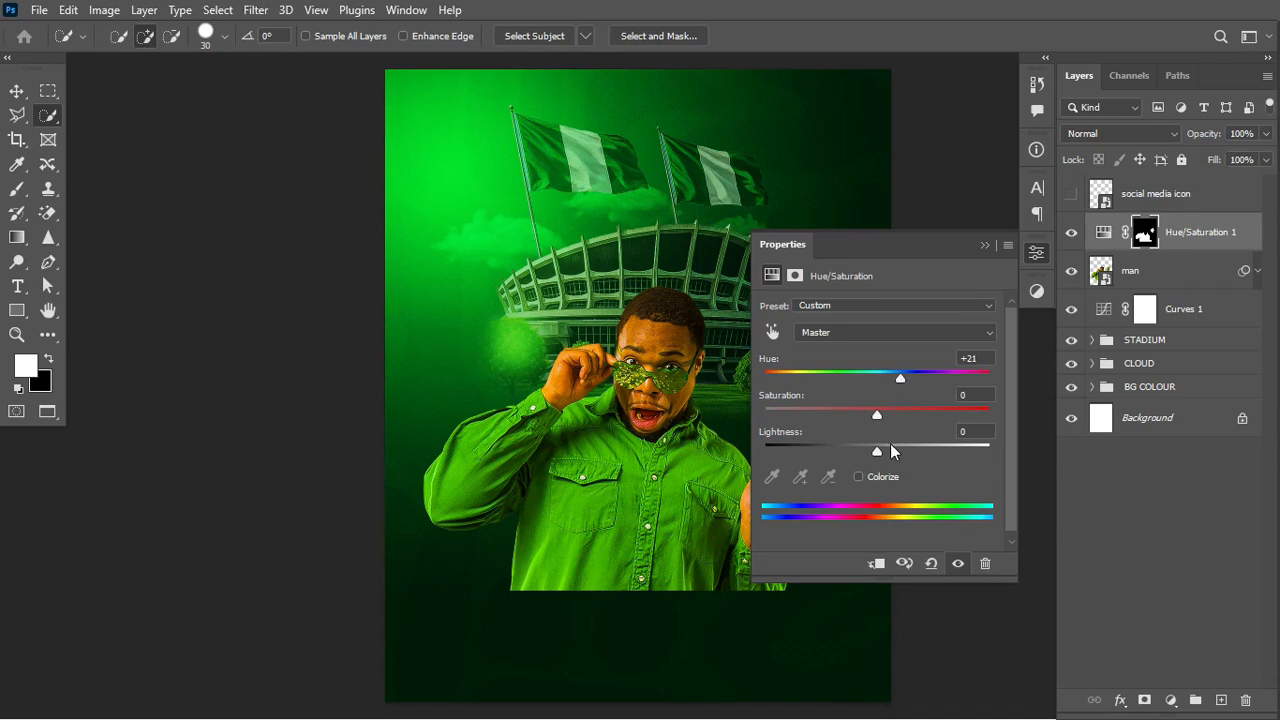
{"action": "left_click_drag", "start_coordinate": [903, 414], "coordinate": [924, 415]}
{"action": "left_click", "coordinate": [877, 567]}
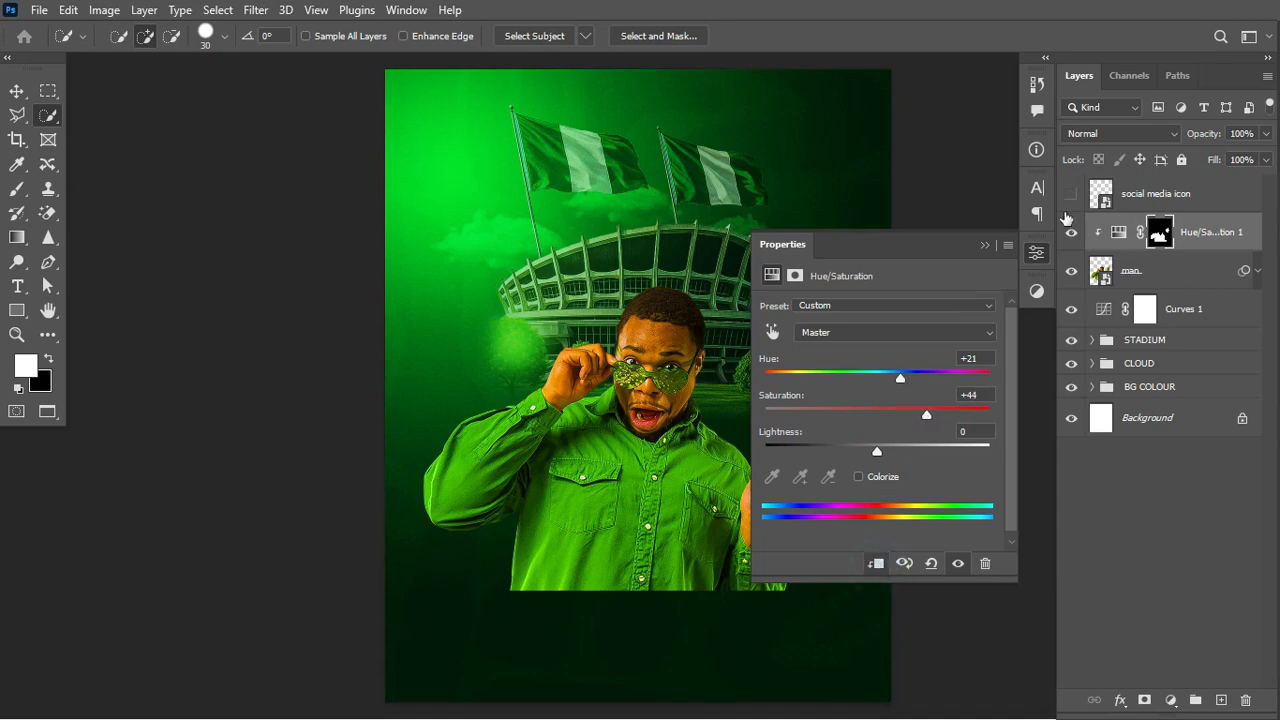
Compare the shirt and balloon with and without the masked Hue/Saturation adjustment.
{"action": "left_click", "coordinate": [1071, 234]}
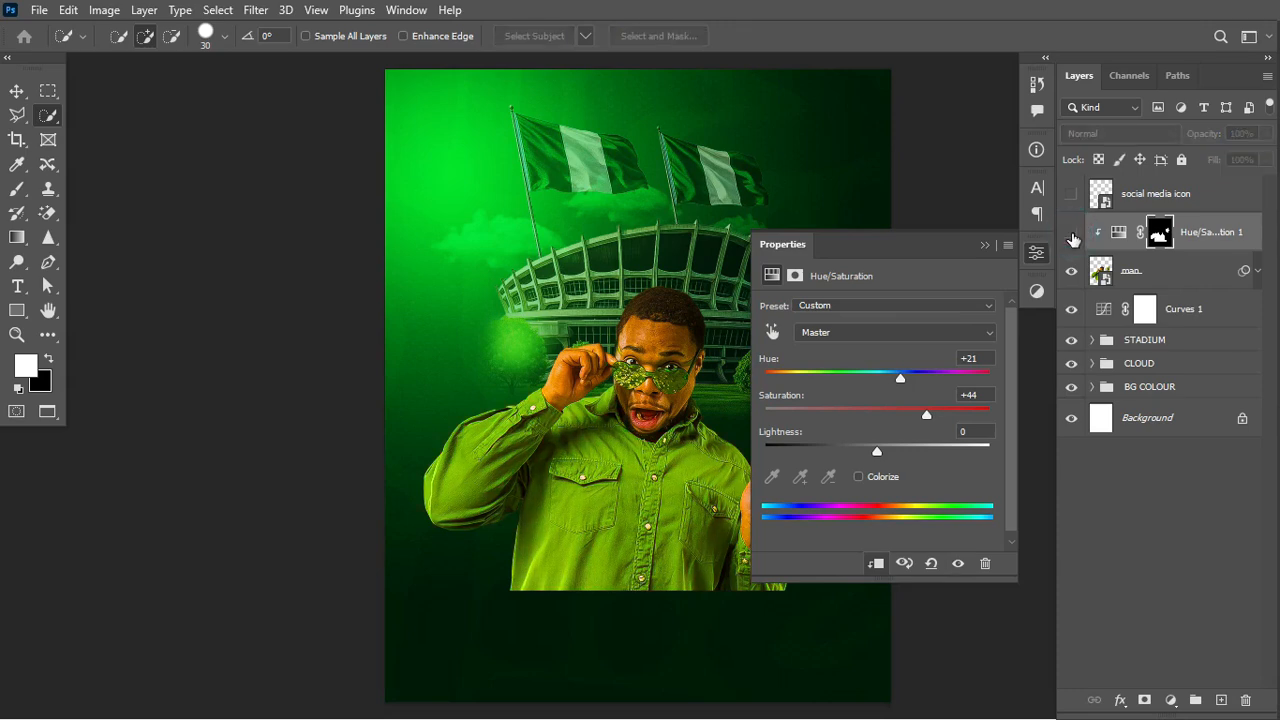
{"action": "left_click", "coordinate": [1071, 234]}
{"action": "left_click", "coordinate": [1071, 234]}
{"action": "left_click", "coordinate": [1071, 234]}
{"action": "left_click", "coordinate": [985, 245]}
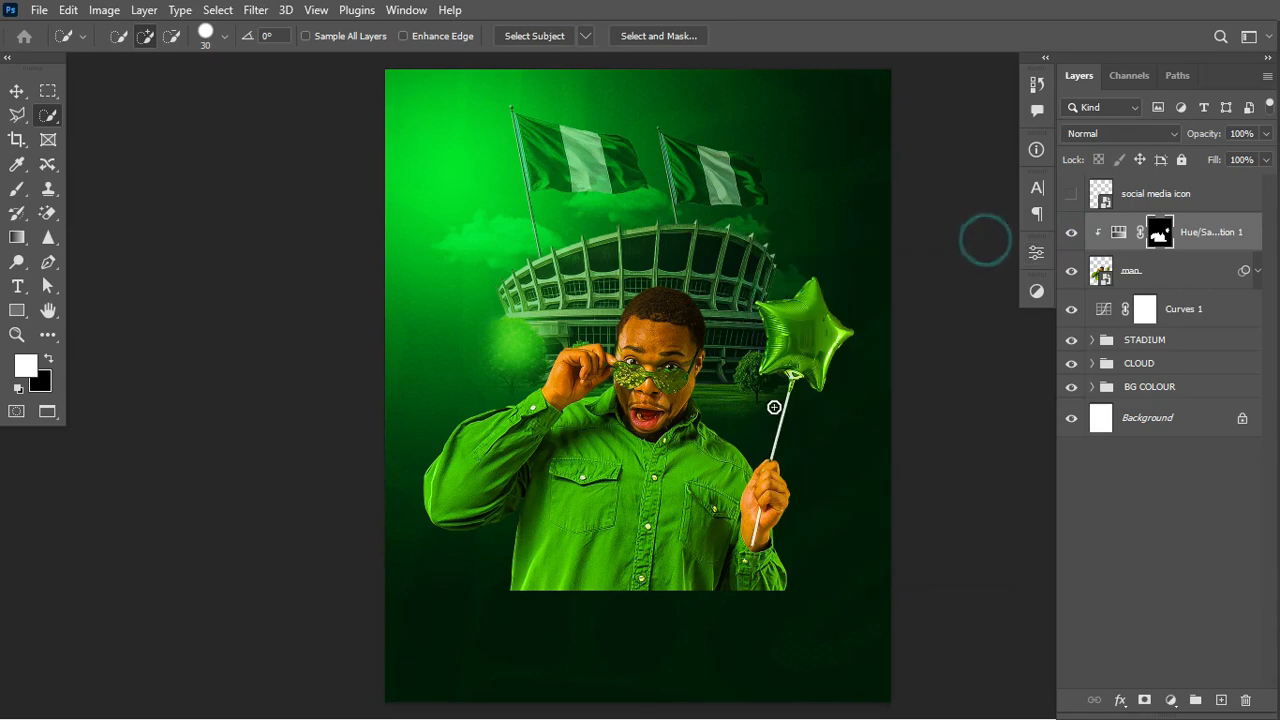
{"action": "left_click", "coordinate": [1071, 234]}
{"action": "left_click", "coordinate": [1071, 234]}
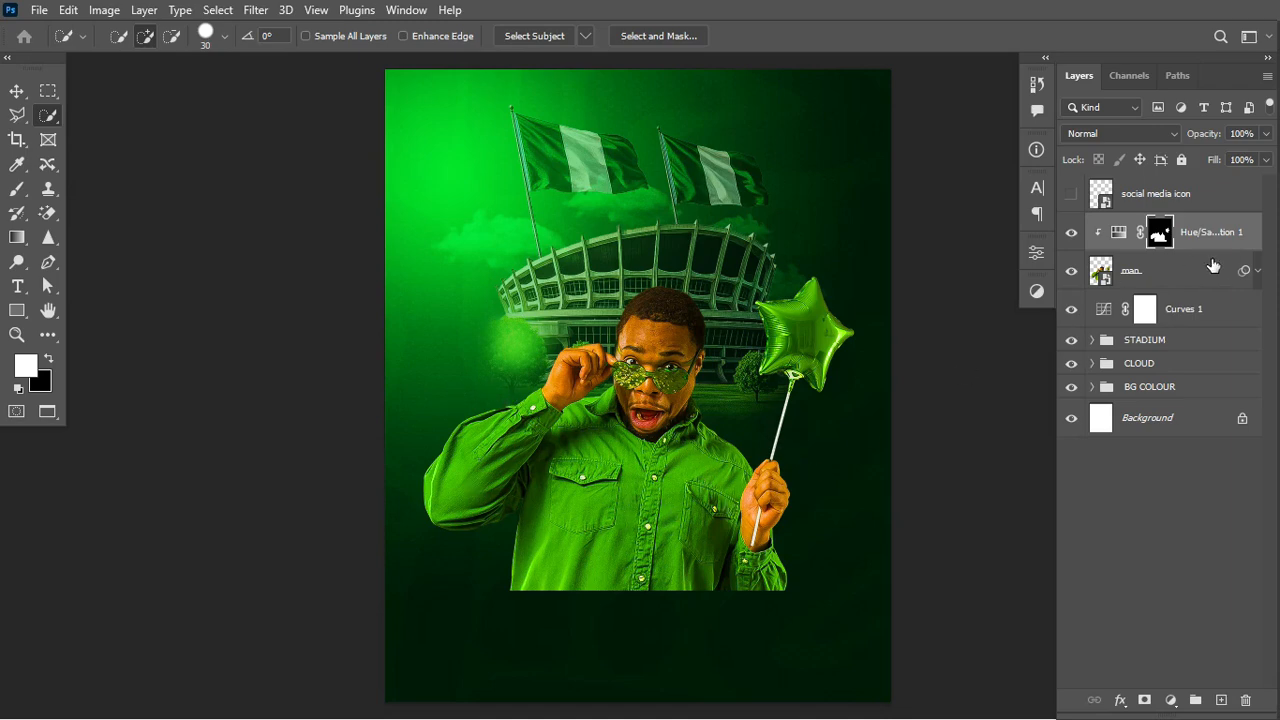
Add a Curves adjustment clipped to the man, shape it into an S-curve for more contrast, and compare before and after.
{"action": "left_click", "coordinate": [1171, 699]}
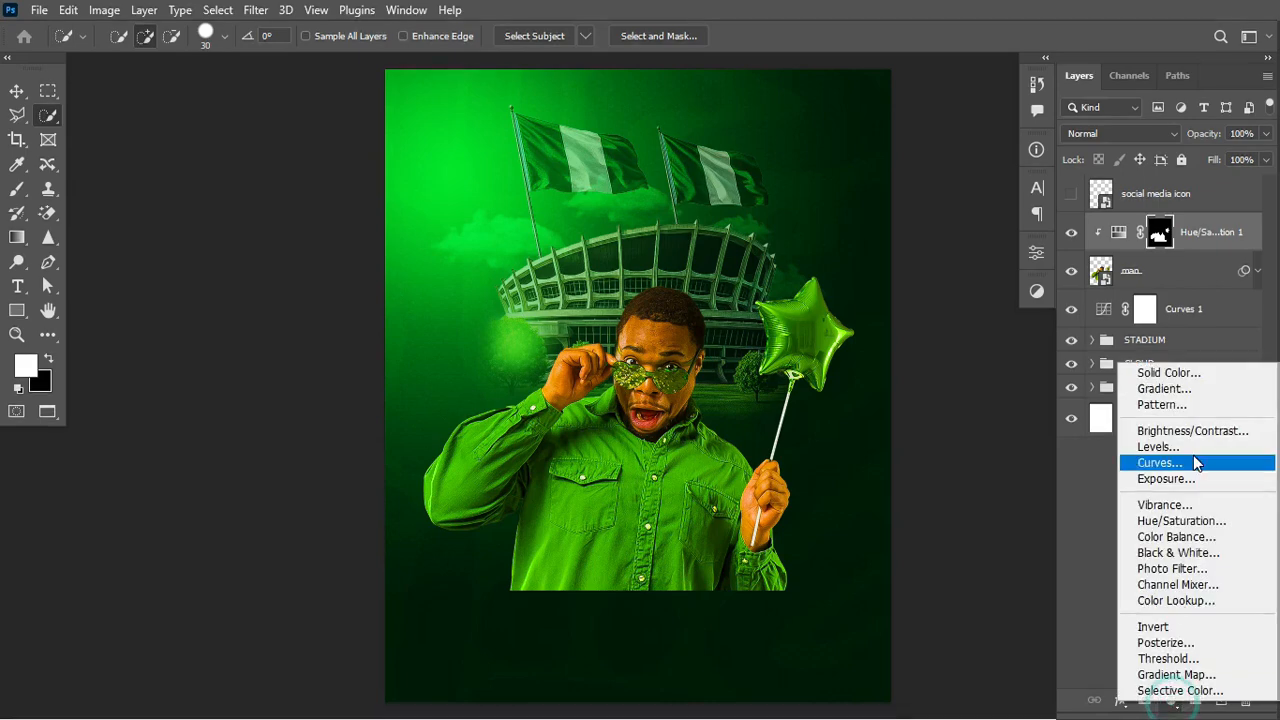
{"action": "left_click", "coordinate": [1182, 464]}
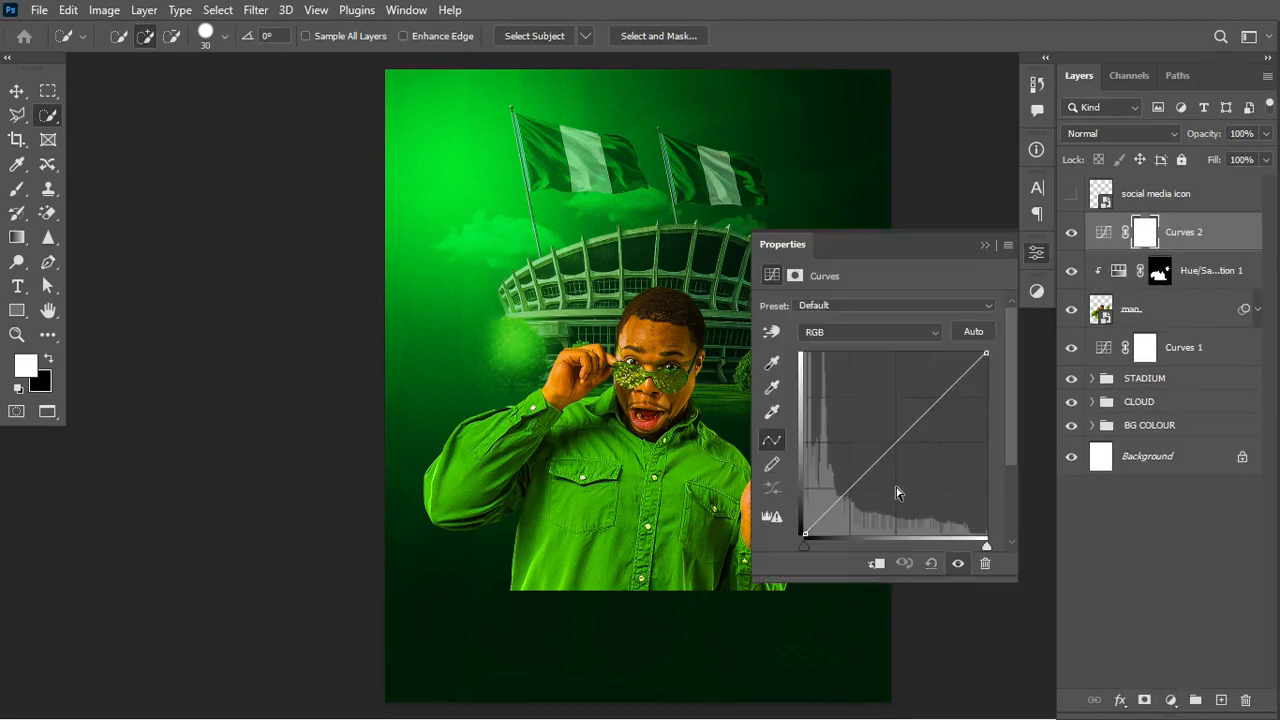
{"action": "left_click", "coordinate": [876, 563]}
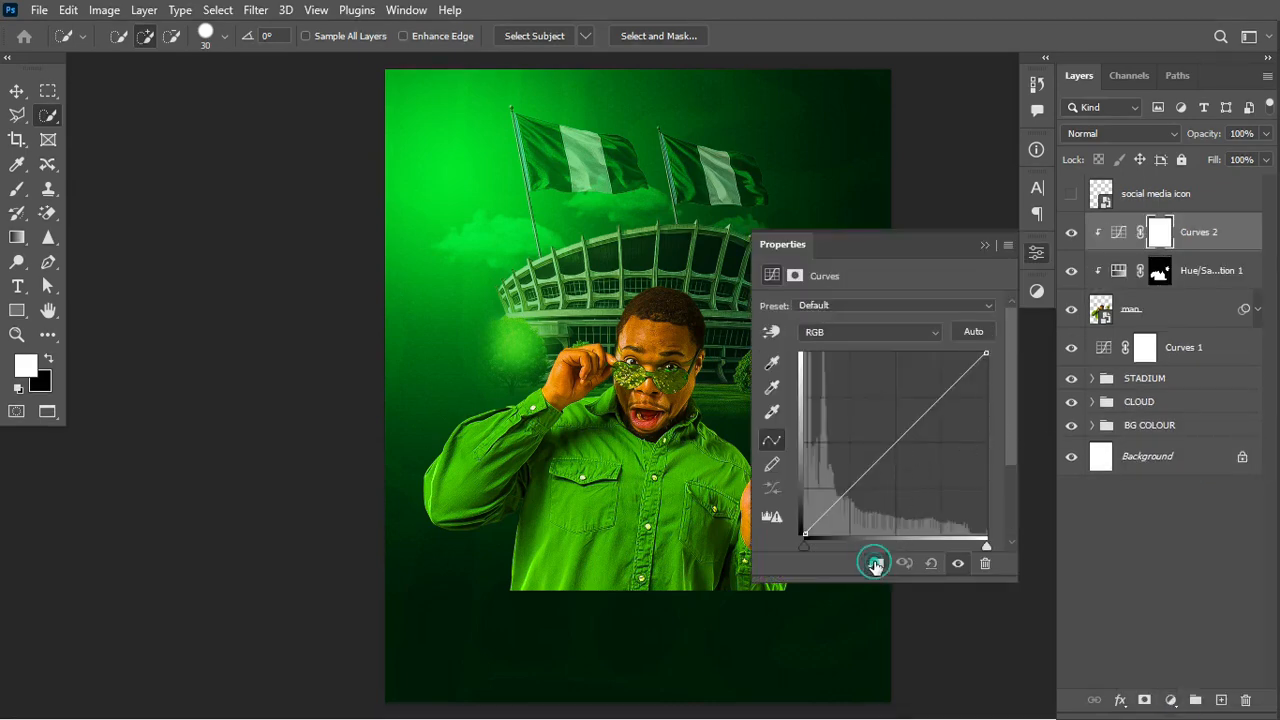
{"action": "left_click_drag", "start_coordinate": [947, 382], "coordinate": [941, 372]}
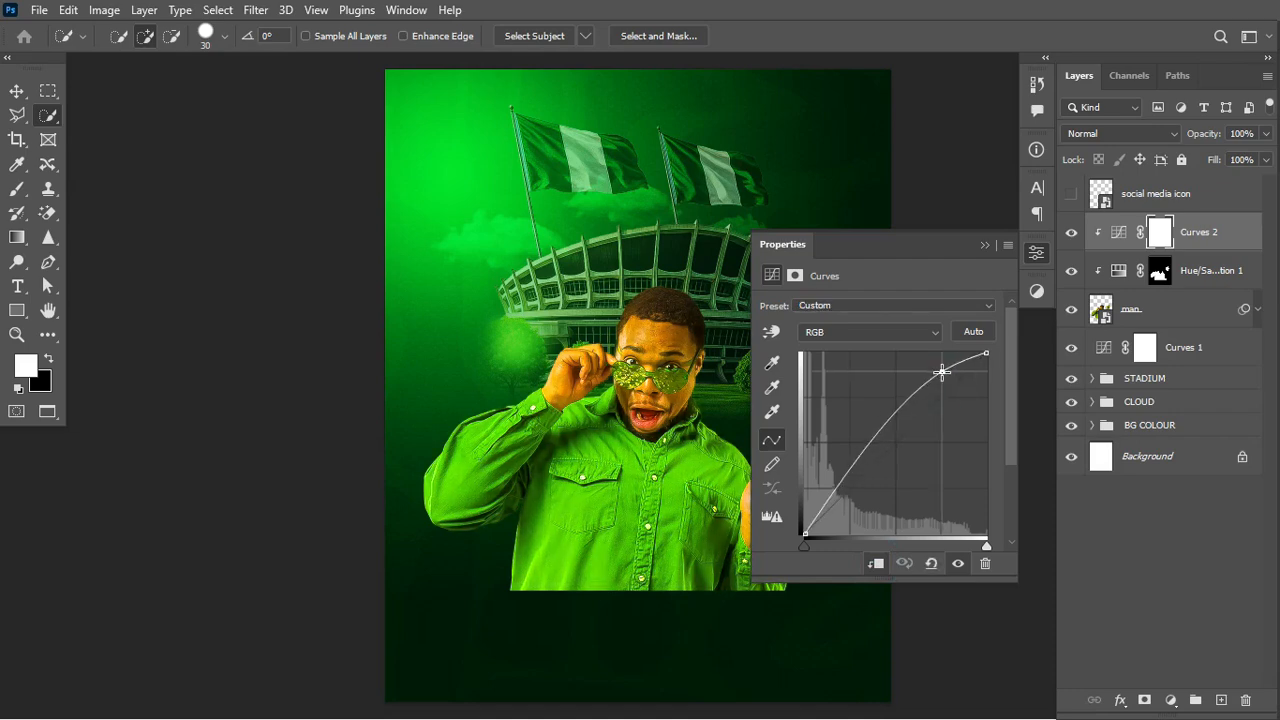
{"action": "mouse_move", "coordinate": [832, 489]}
{"action": "left_mouse_down"}
{"action": "mouse_move", "coordinate": [818, 500]}
{"action": "mouse_move", "coordinate": [843, 499]}
{"action": "left_mouse_up"}
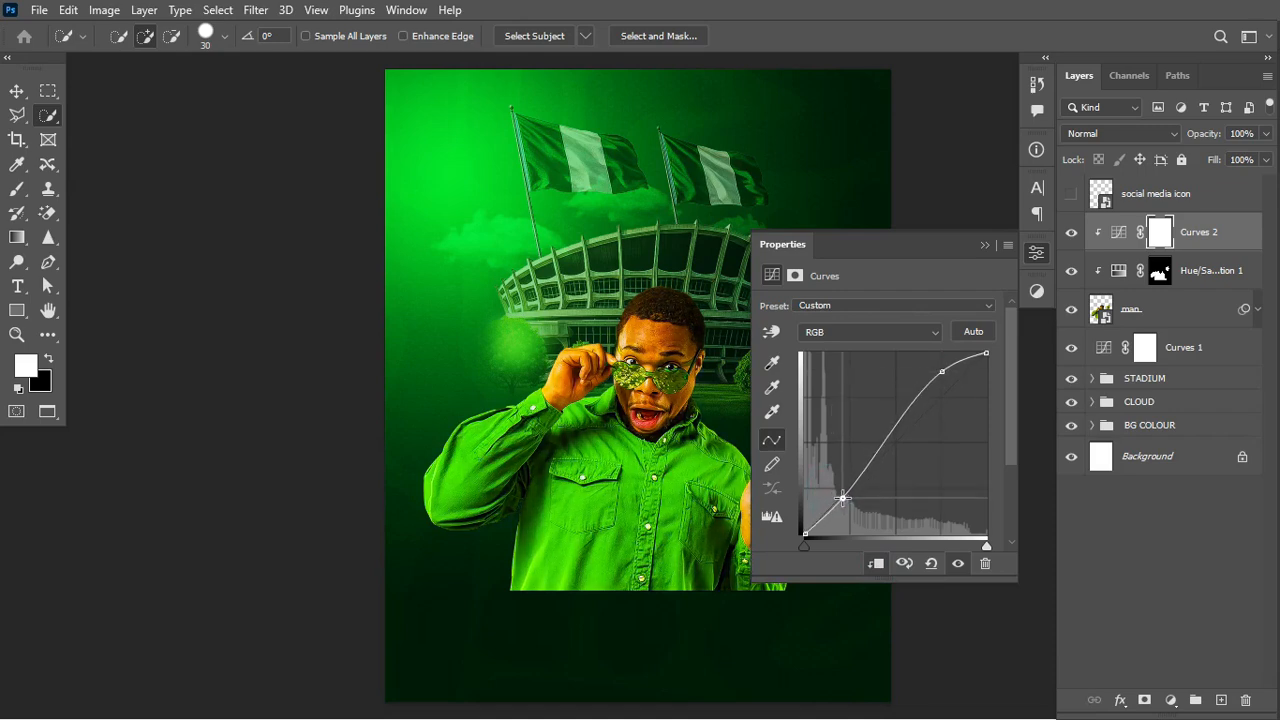
{"action": "left_click", "coordinate": [1070, 231]}
{"action": "left_click", "coordinate": [1070, 231]}
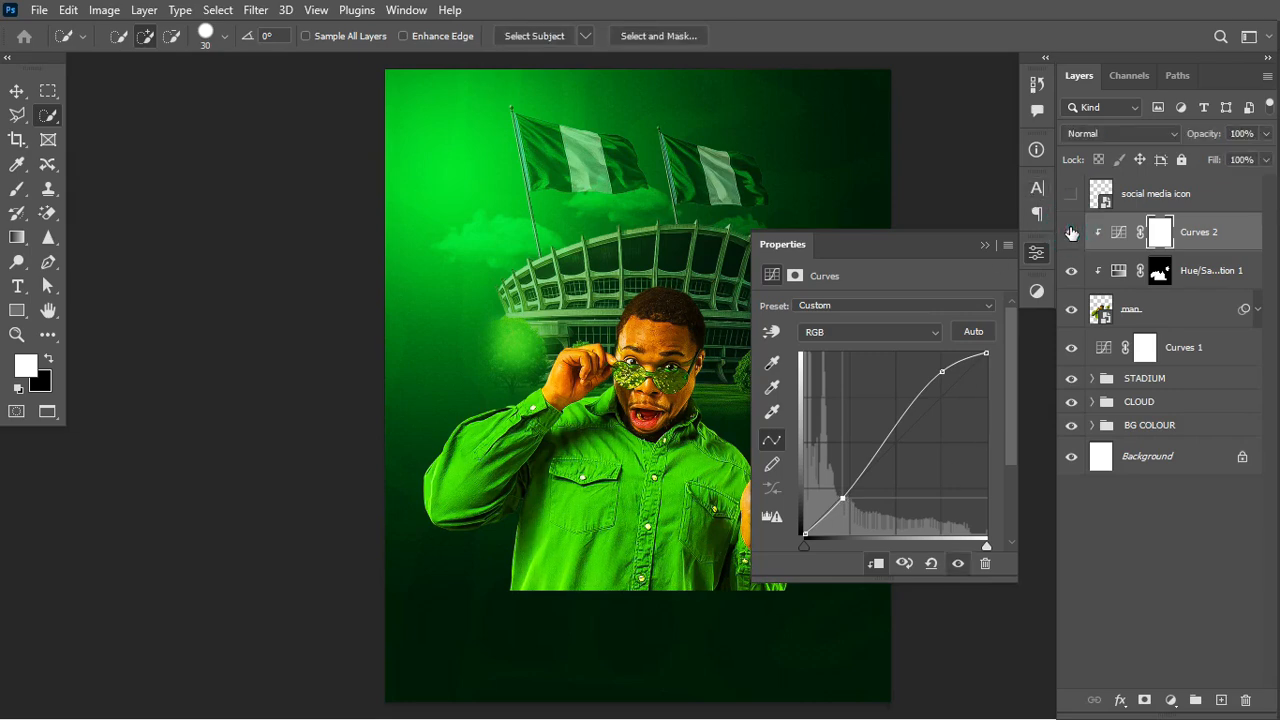
{"action": "left_click", "coordinate": [983, 245]}
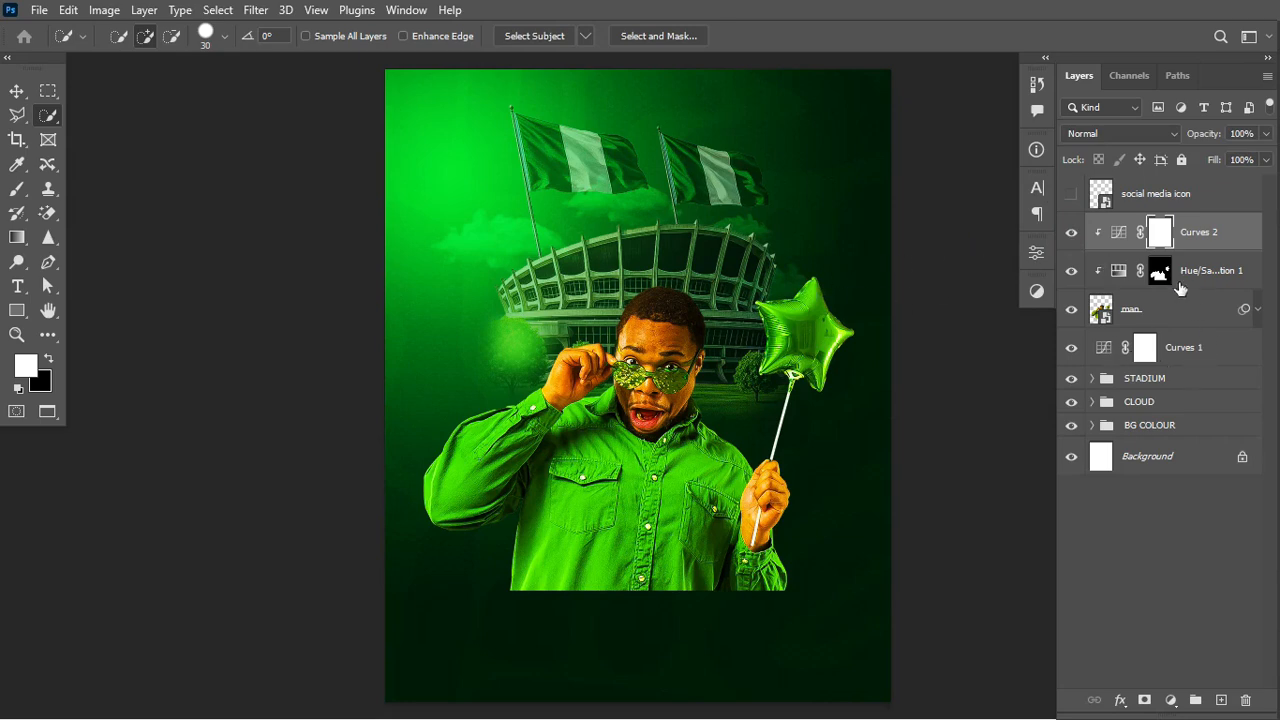
Group the man with his clipped Curves and Hue/Saturation adjustments and name the group SUBJECT.
{"action": "left_click", "coordinate": [1217, 231]}
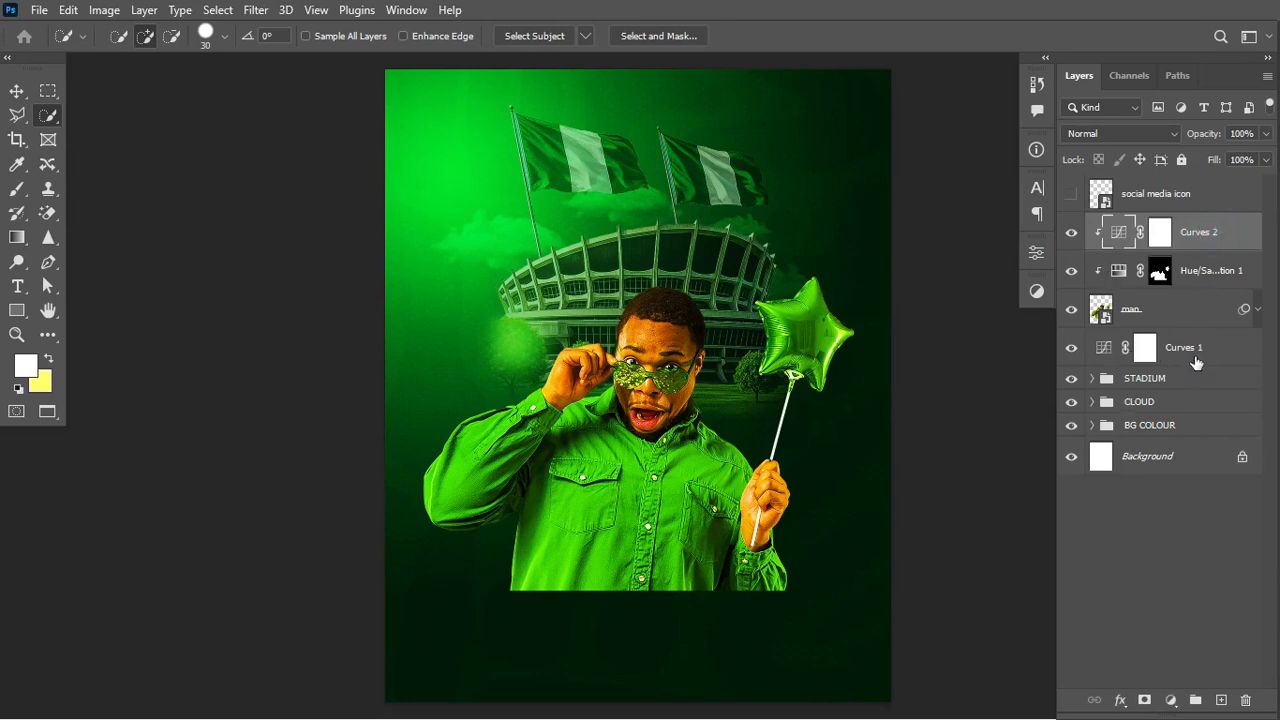
{"action": "left_click", "coordinate": [1204, 326], "text": "shift"}
{"action": "key", "text": "ctrl+g"}
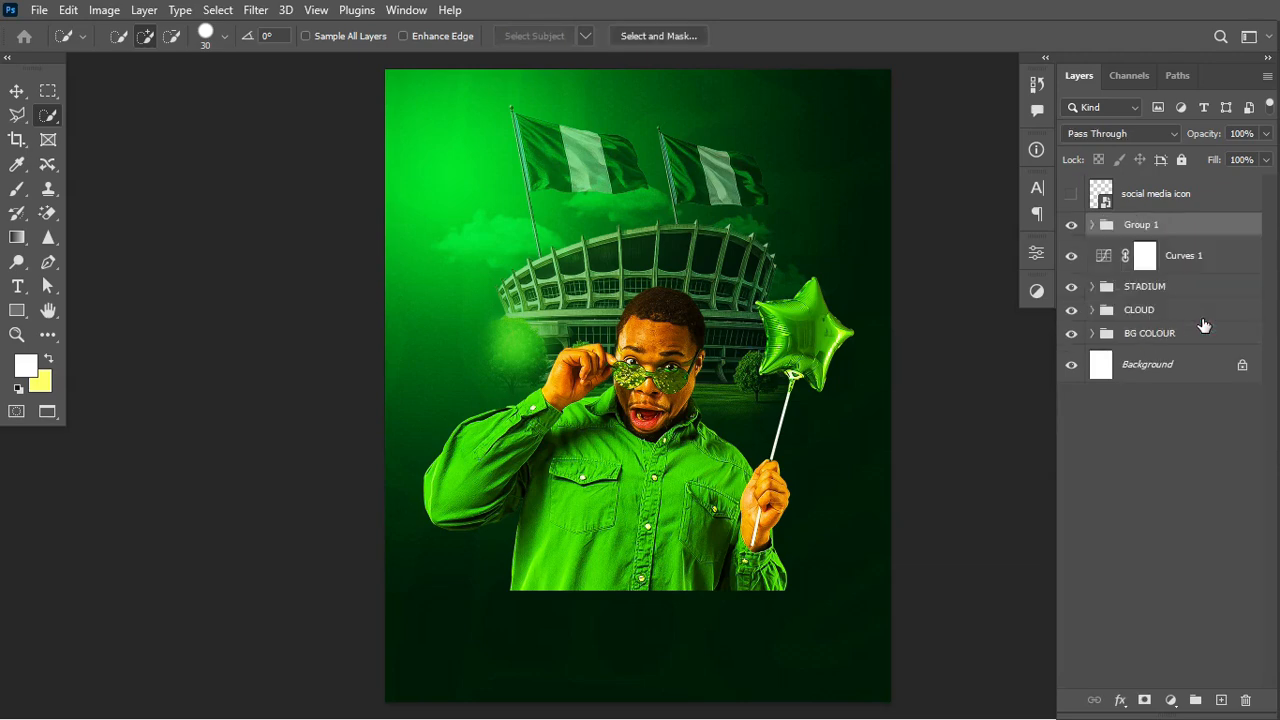
{"action": "double_click", "coordinate": [1133, 225]}
{"action": "type", "text": "SU"}
{"action": "key", "text": "Return"}
Draw a white rectangle about 1085 × 250 px across the full width of the poster's lower part.
{"action": "left_click", "coordinate": [17, 310]}
{"action": "right_click", "coordinate": [17, 310]}
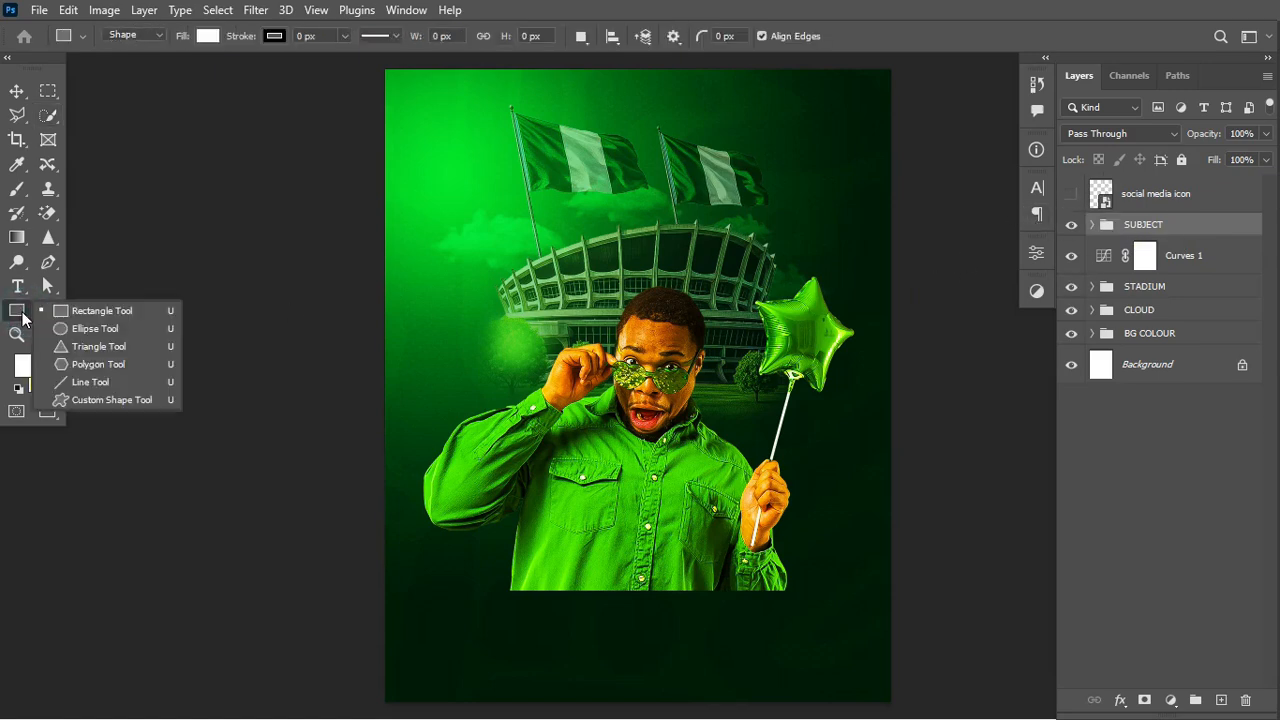
{"action": "left_click", "coordinate": [96, 314]}
{"action": "left_click_drag", "start_coordinate": [384, 573], "coordinate": [891, 661]}
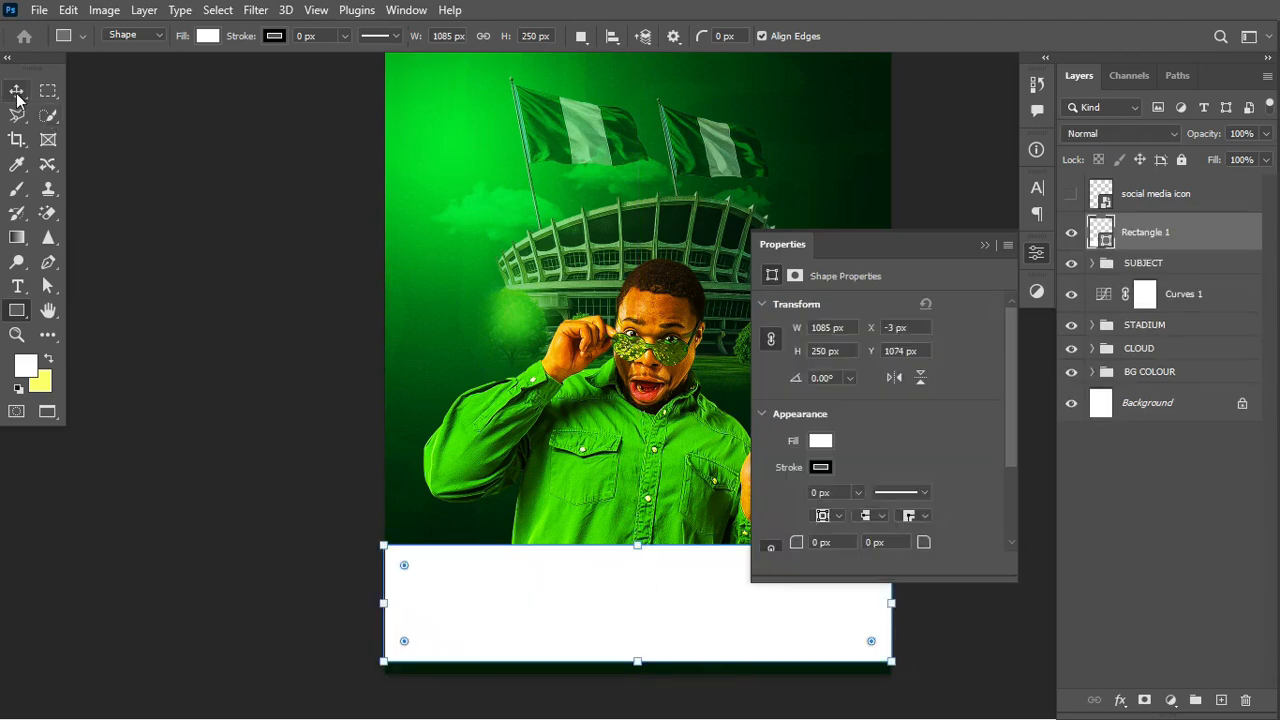
Round only the white rectangle's two top corners with a radius of 50 px each.
{"action": "left_click_drag", "start_coordinate": [1003, 421], "coordinate": [1007, 492]}
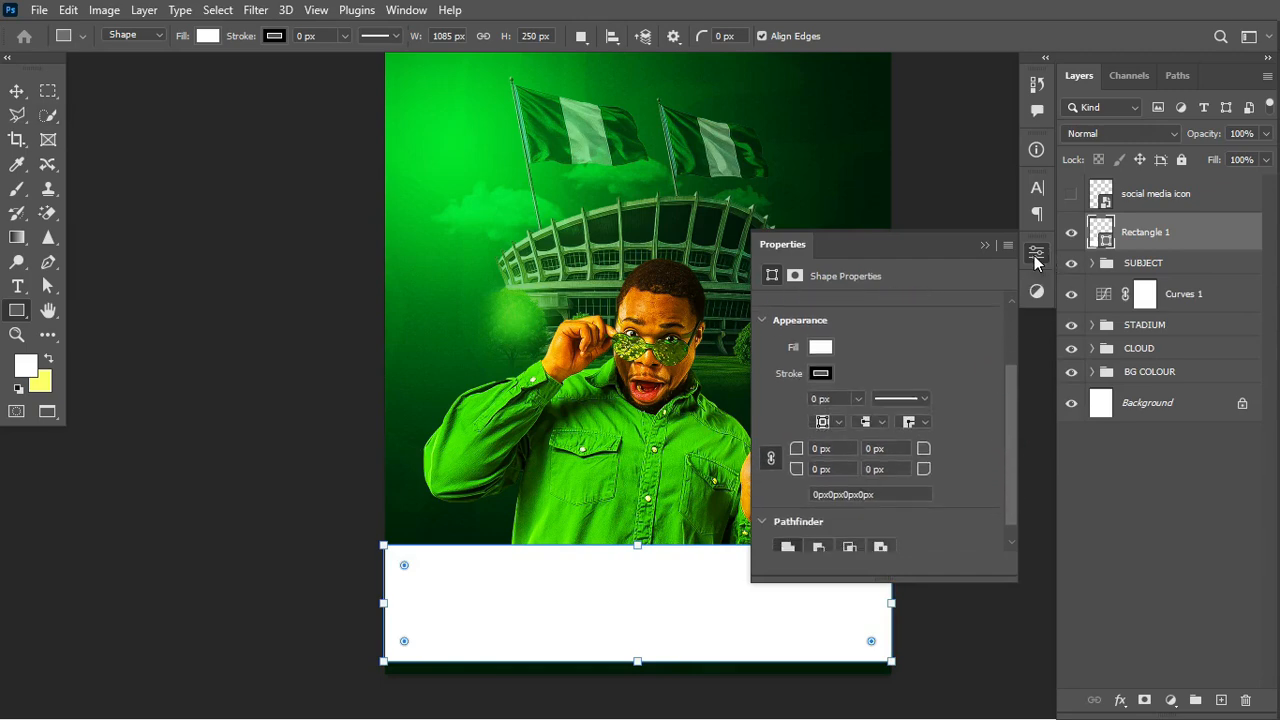
{"action": "left_click", "coordinate": [402, 10]}
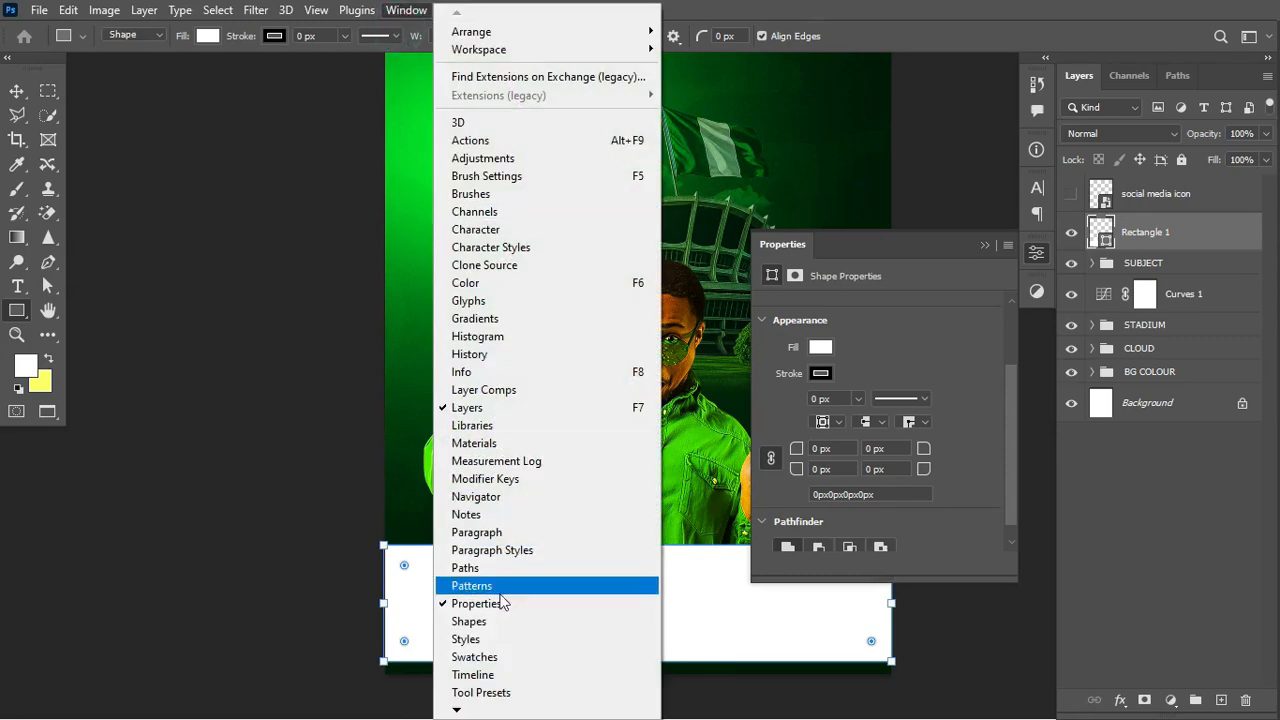
{"action": "left_click", "coordinate": [880, 265]}
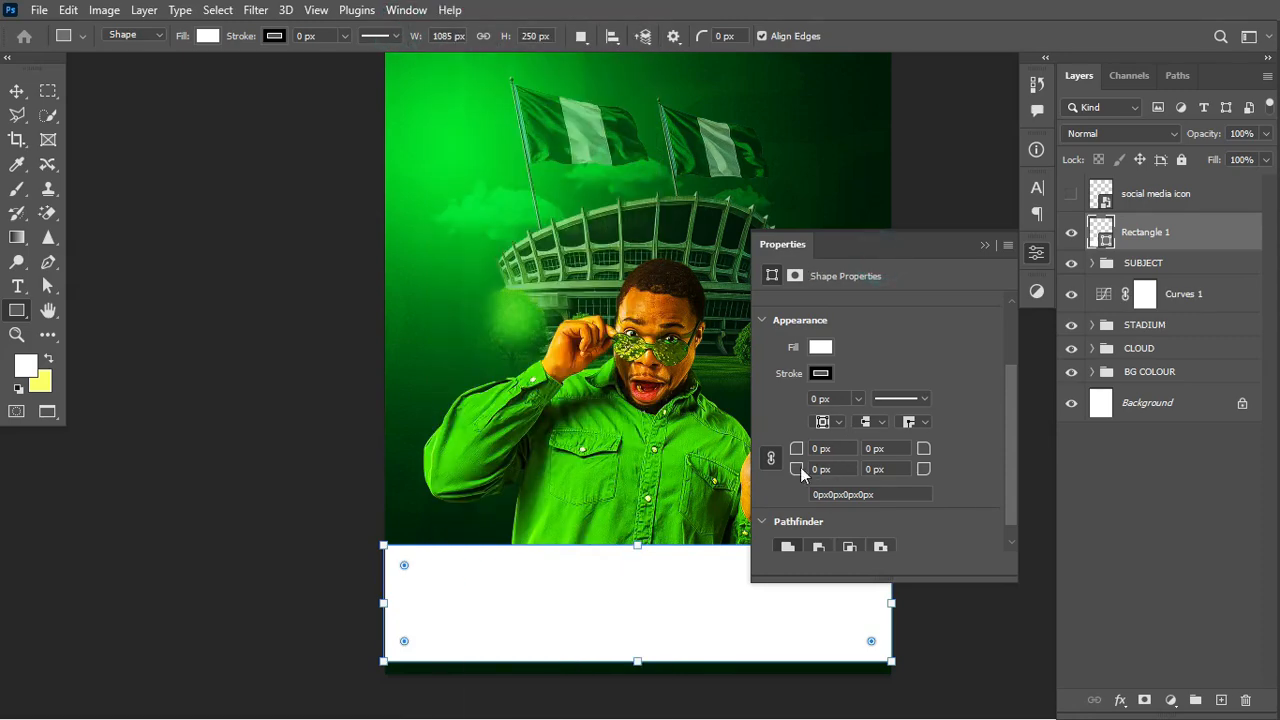
{"action": "left_click", "coordinate": [825, 449]}
{"action": "type", "text": "50"}
{"action": "key", "text": "Return"}
{"action": "left_click", "coordinate": [898, 447]}
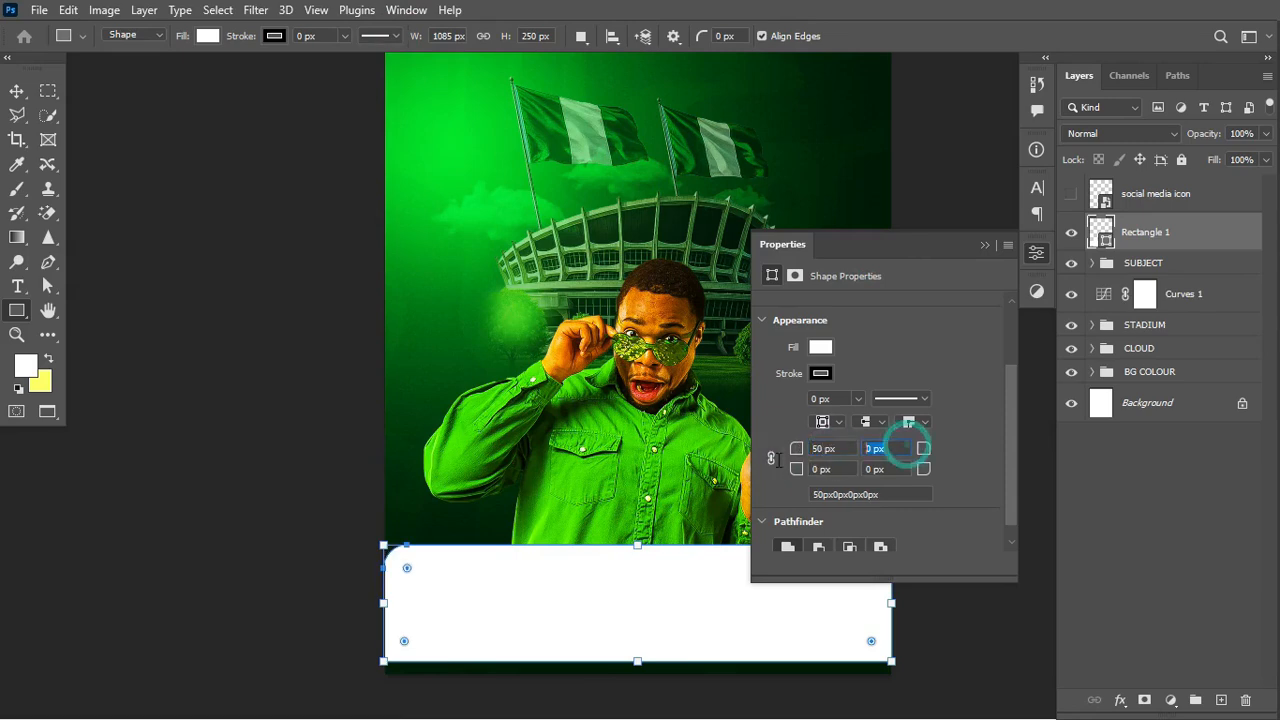
{"action": "type", "text": "50"}
{"action": "key", "text": "Return"}
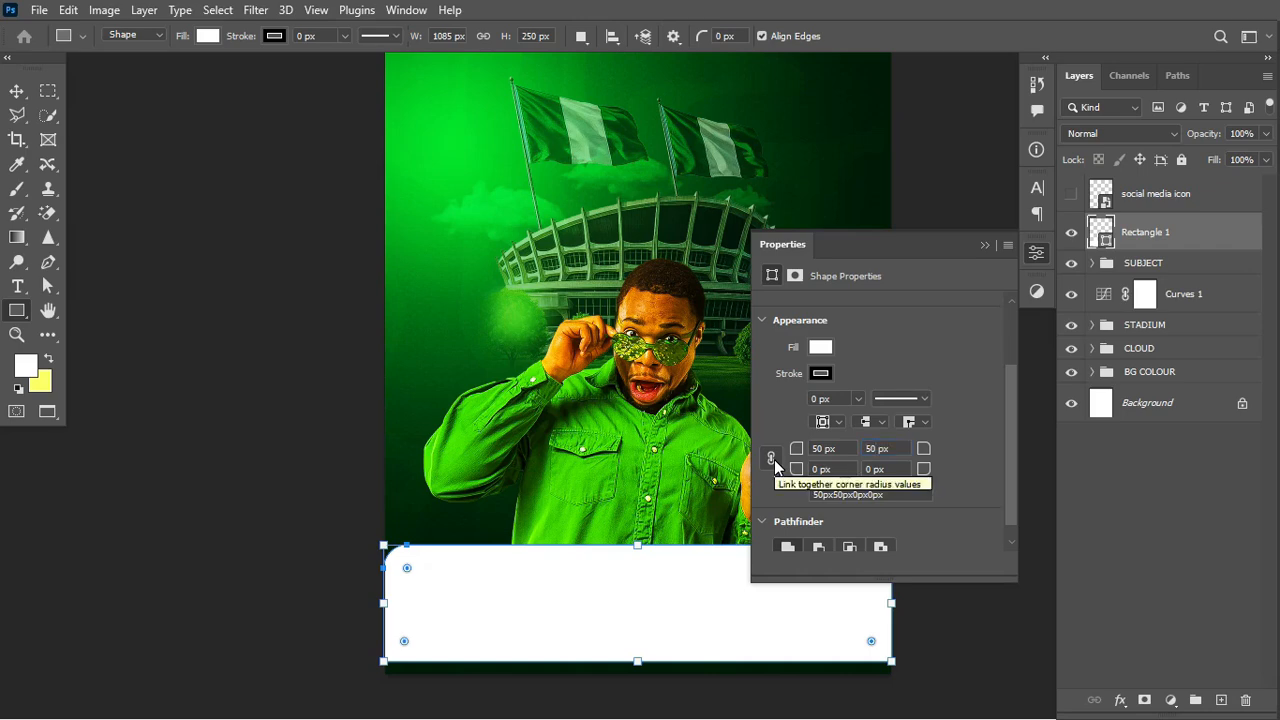
{"action": "left_click", "coordinate": [984, 245]}
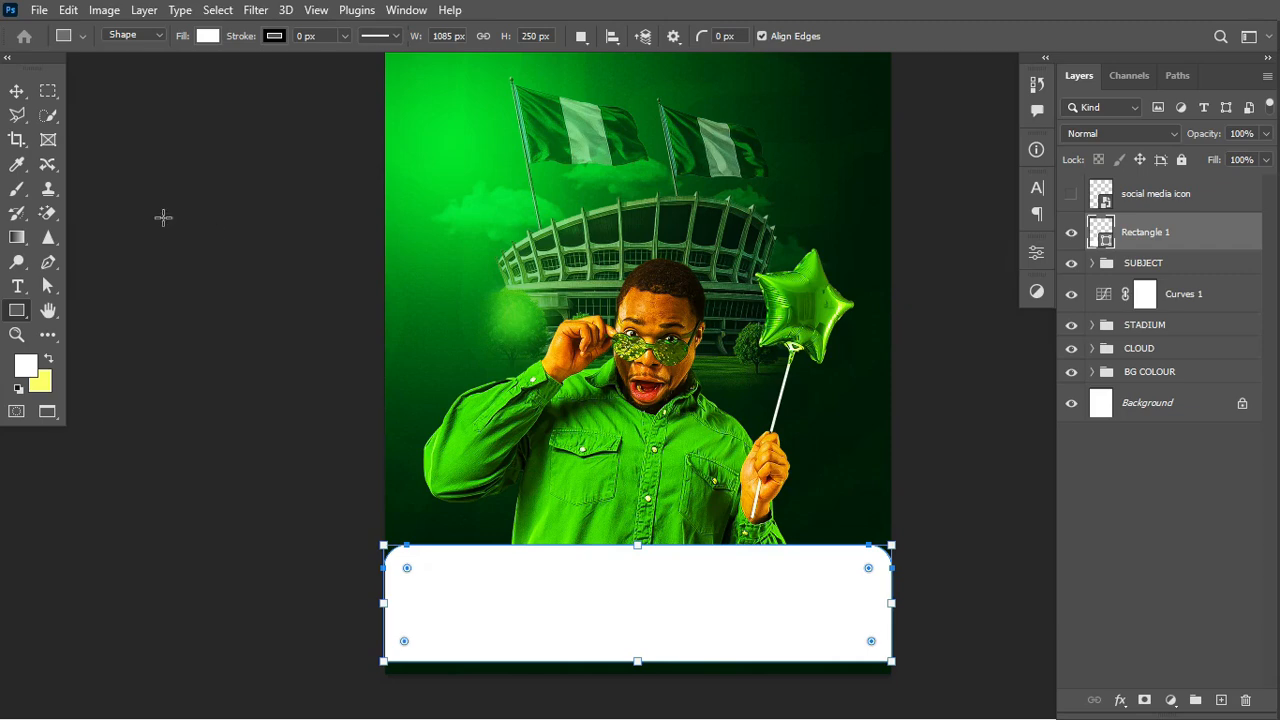
Nudge the white rectangle down until it covers the poster's bottom edge.
{"action": "left_click", "coordinate": [17, 91]}
{"action": "key", "text": "Down"}
{"action": "key", "text": "Down"}
{"action": "key", "text": "Down"}
{"action": "key", "text": "Down"}
{"action": "key", "text": "Down"}
{"action": "key", "text": "Down"}
{"action": "key", "text": "Down"}
{"action": "key", "text": "Down"}
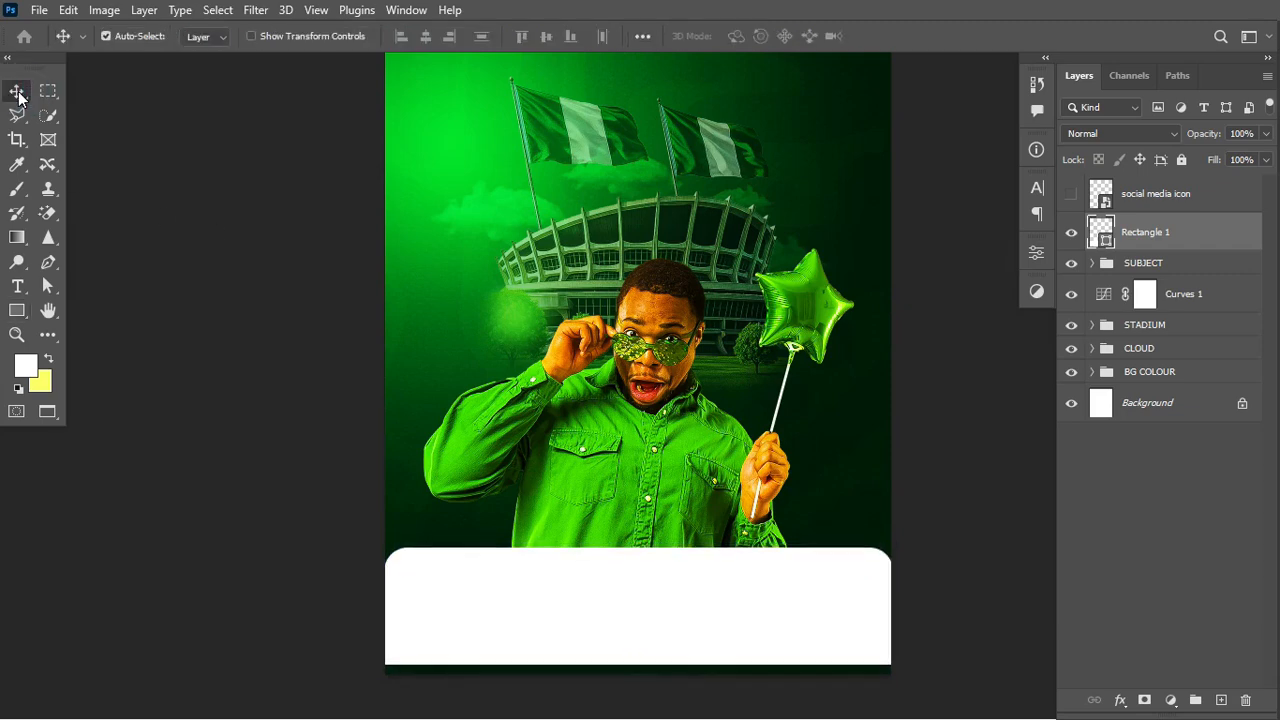
{"action": "key", "text": "Down"}
{"action": "key", "text": "Down"}
{"action": "key", "text": "Down"}
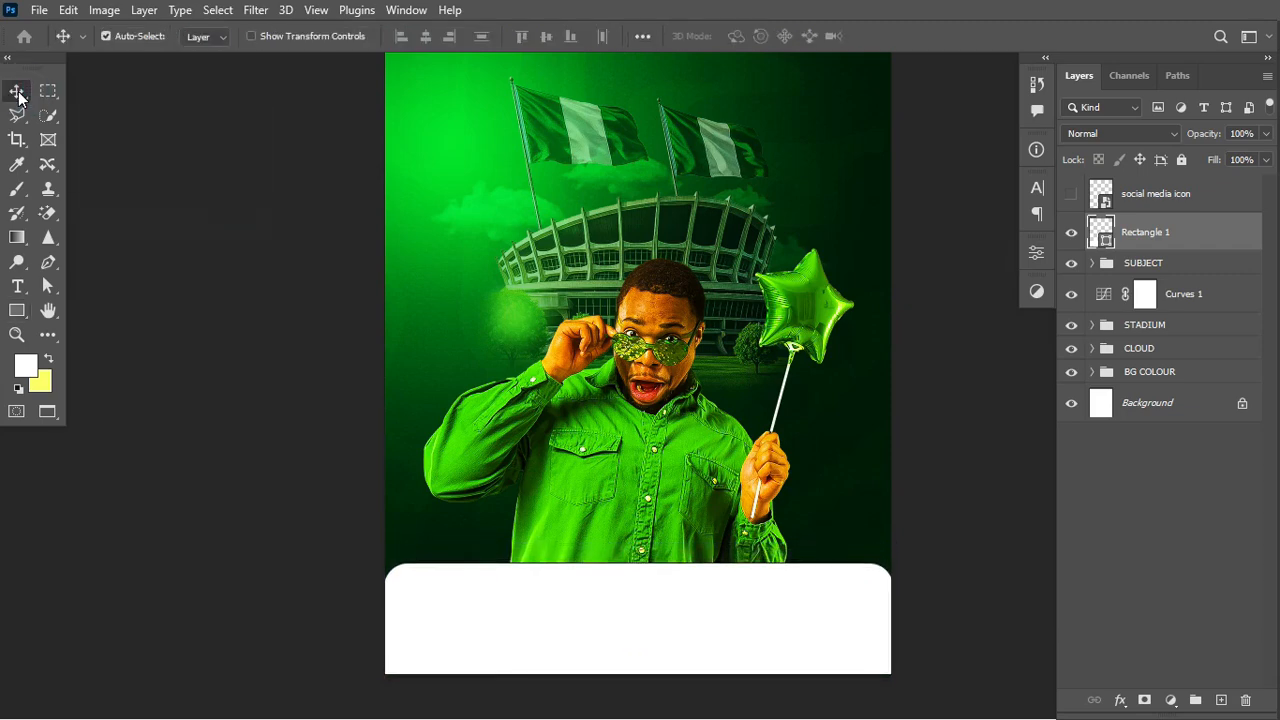
{"action": "key", "text": "Up"}
{"action": "key", "text": "Up"}
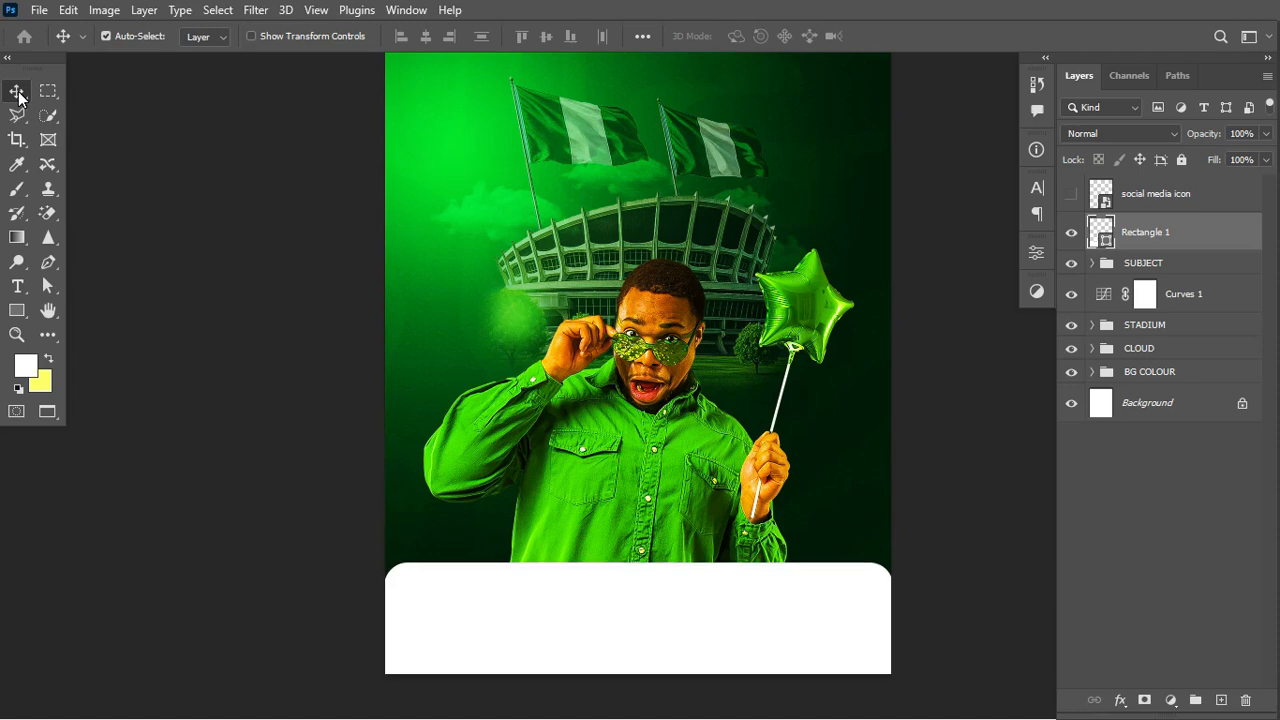
Show the social media icon layer and centre it horizontally and vertically on the white footer rectangle.
{"action": "left_click", "coordinate": [1070, 194]}
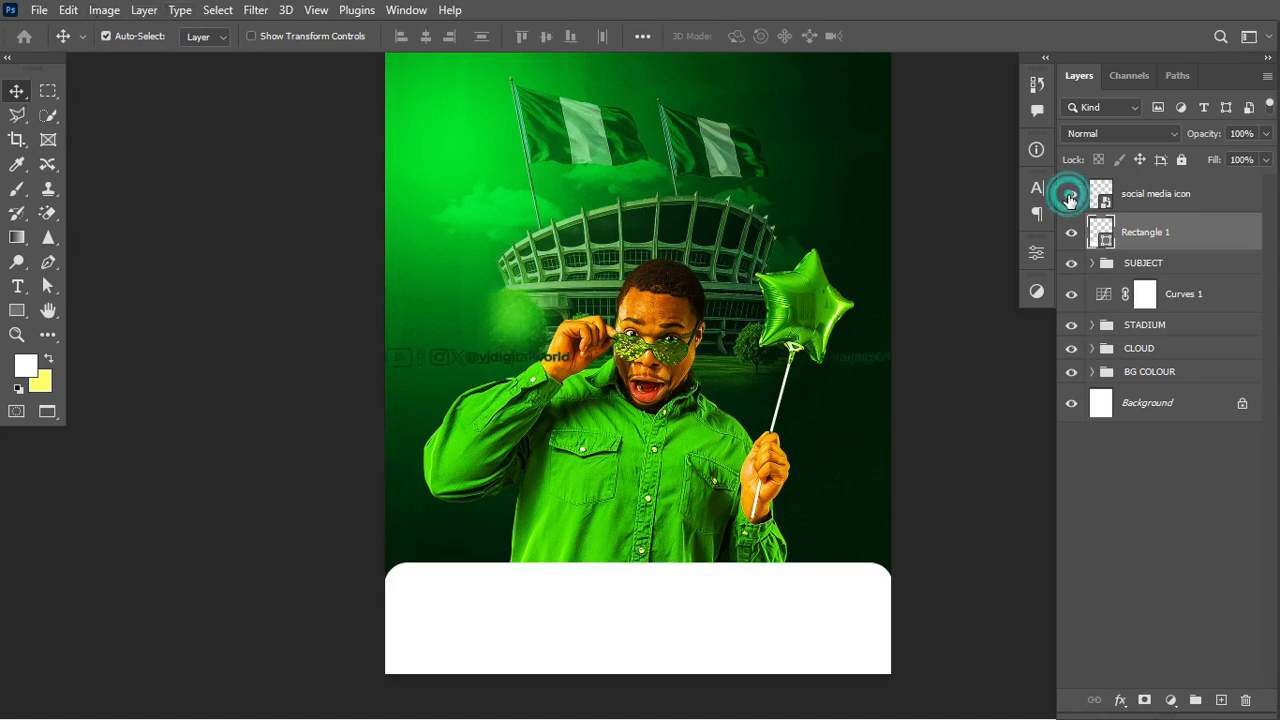
{"action": "left_click", "coordinate": [1185, 204]}
{"action": "left_click_drag", "start_coordinate": [1100, 215], "coordinate": [1105, 245]}
{"action": "left_click", "coordinate": [1104, 240], "text": "ctrl"}
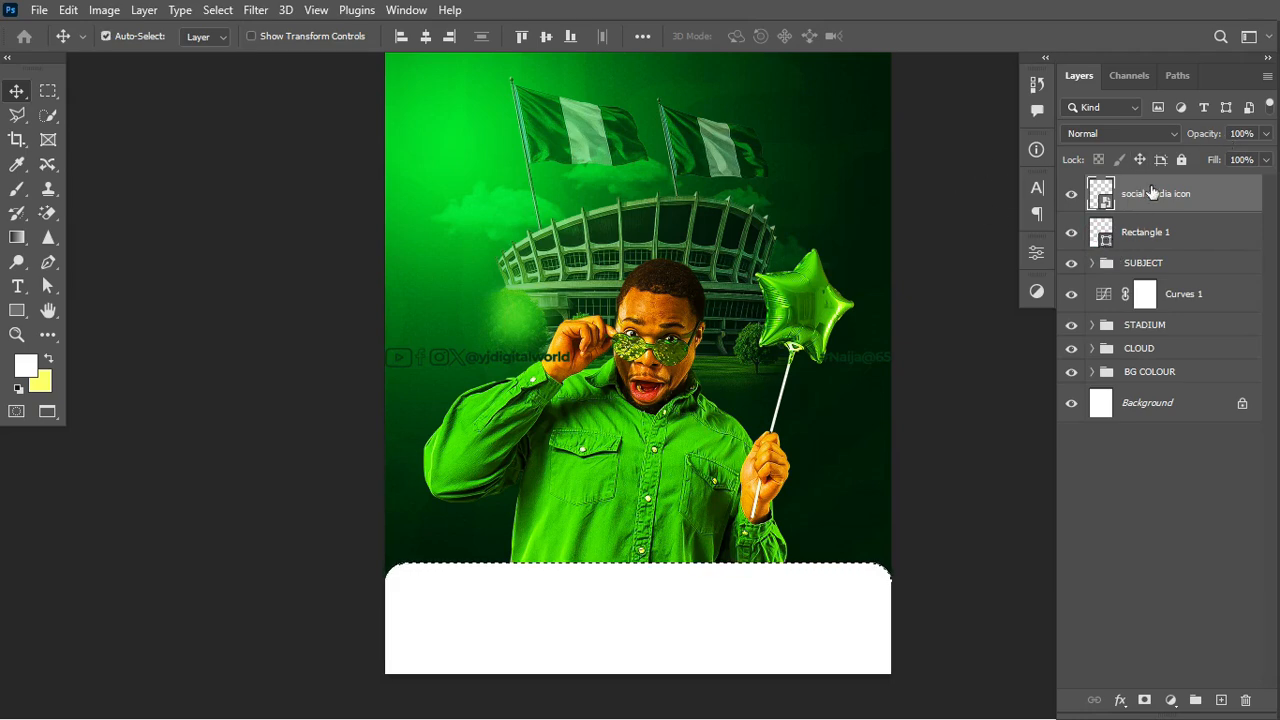
{"action": "left_click", "coordinate": [427, 37]}
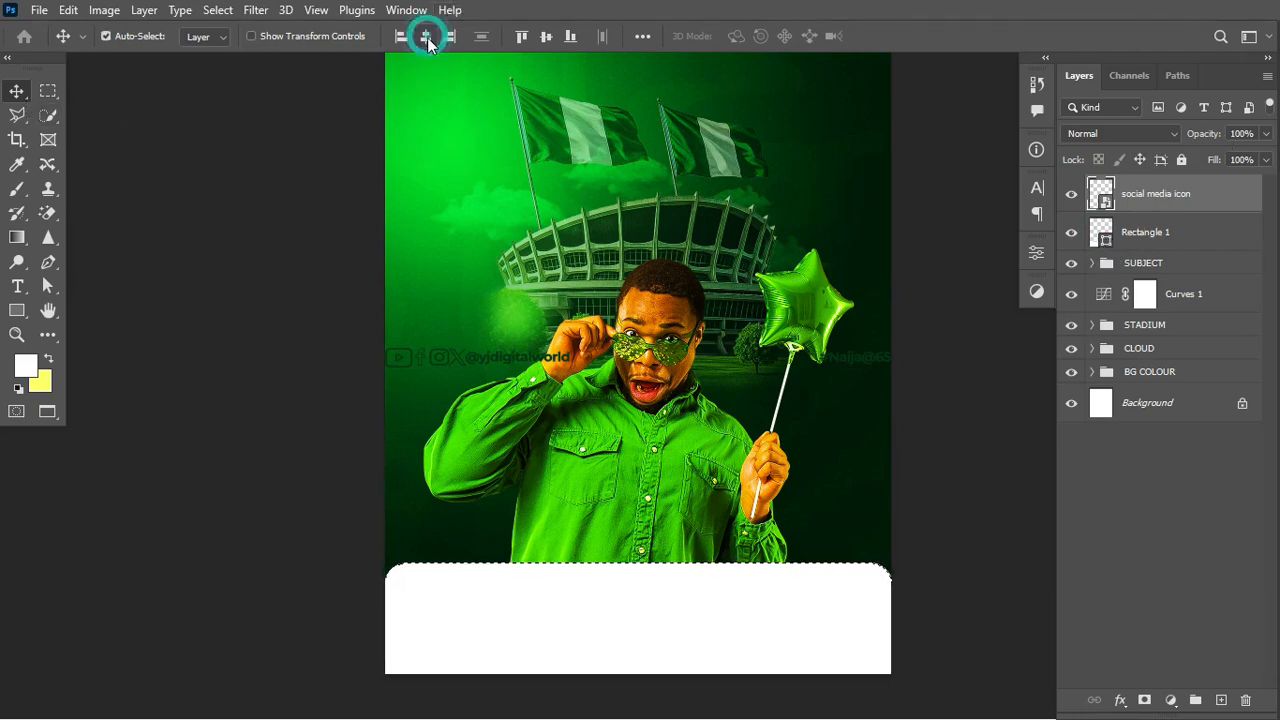
{"action": "left_click", "coordinate": [553, 37]}
{"action": "key", "text": "ctrl+d"}
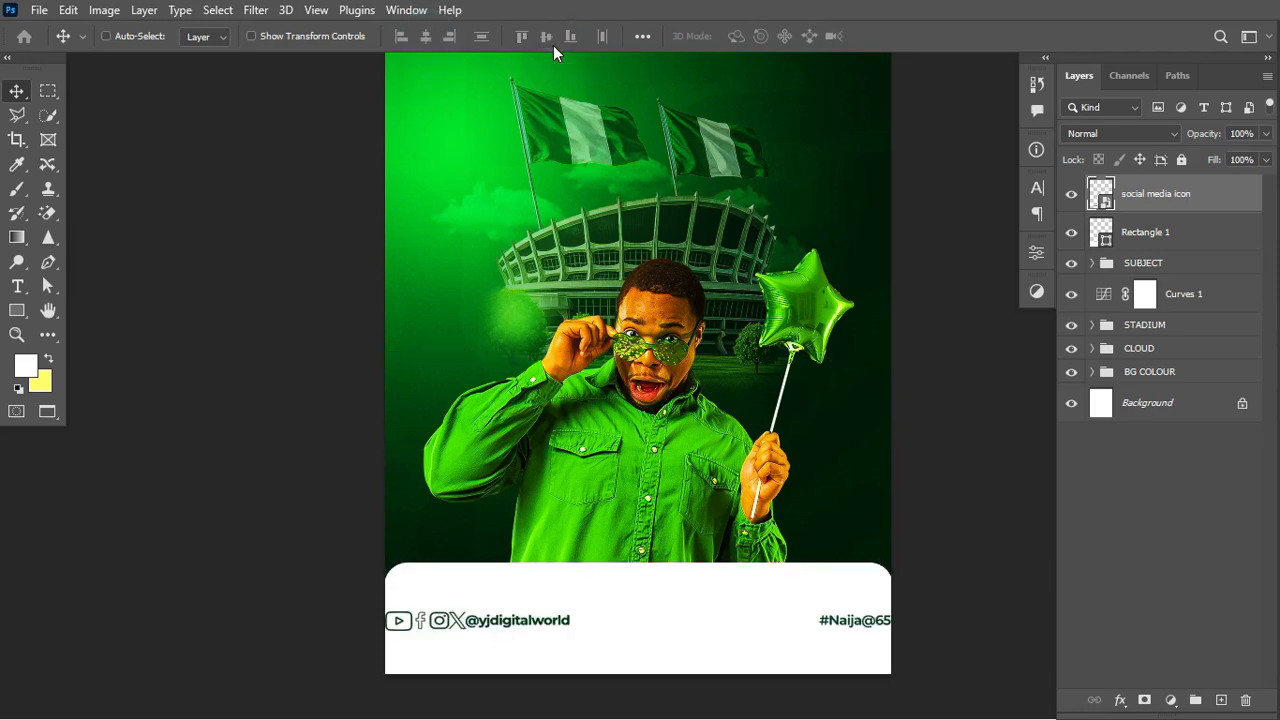
Scale the social media line down proportionally to 40.49% about its centre, leaving margins on both sides of the footer.
{"action": "key", "text": "ctrl+t"}
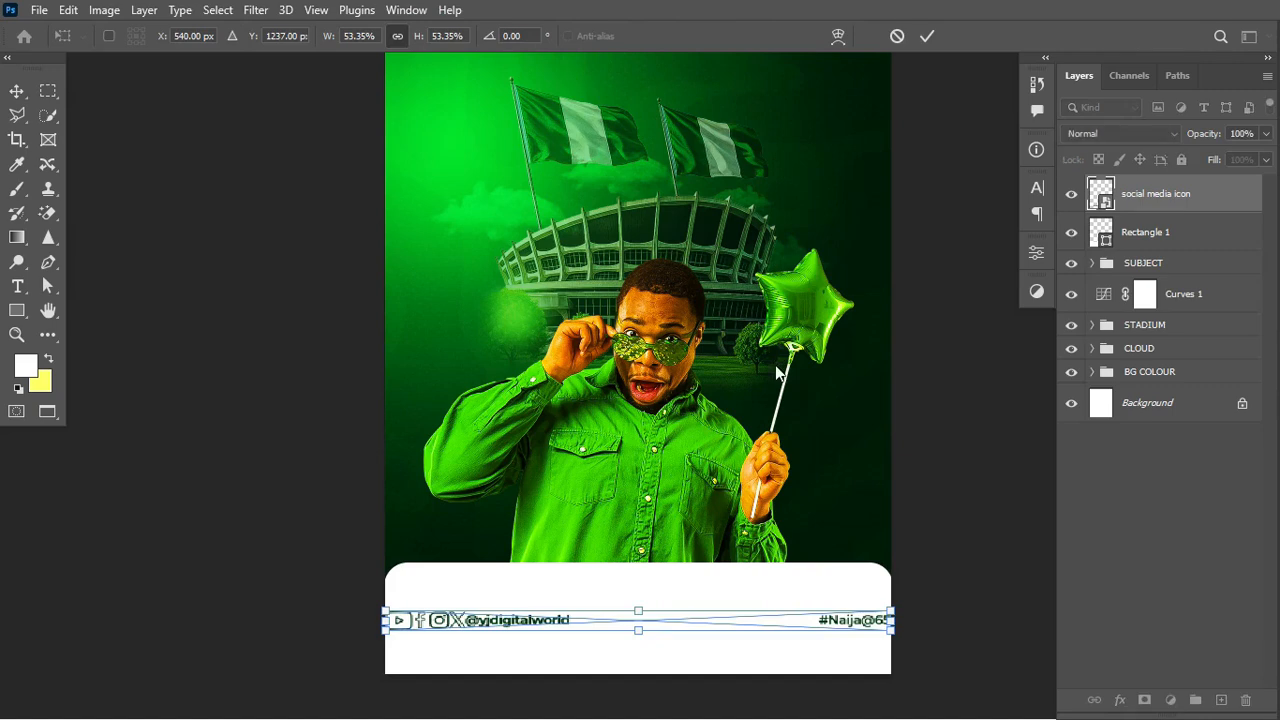
{"action": "left_click_drag", "start_coordinate": [890, 628], "coordinate": [833, 633]}
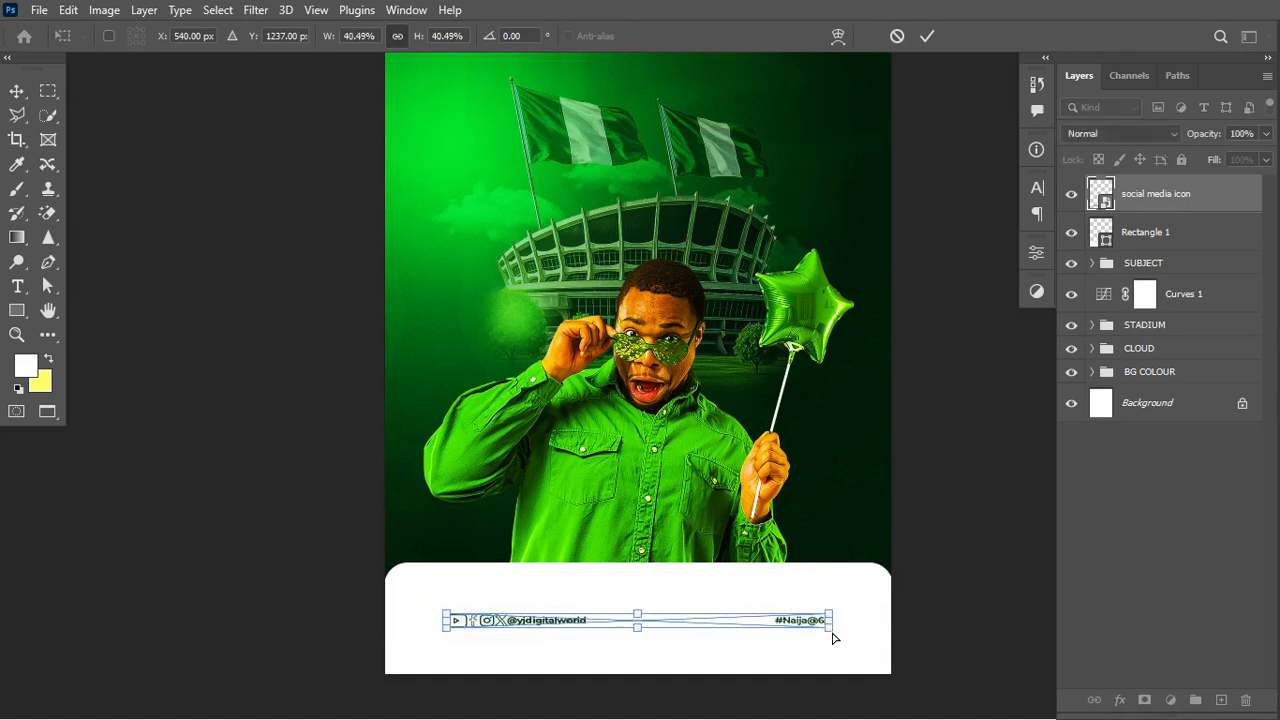
{"action": "key", "text": "Return"}
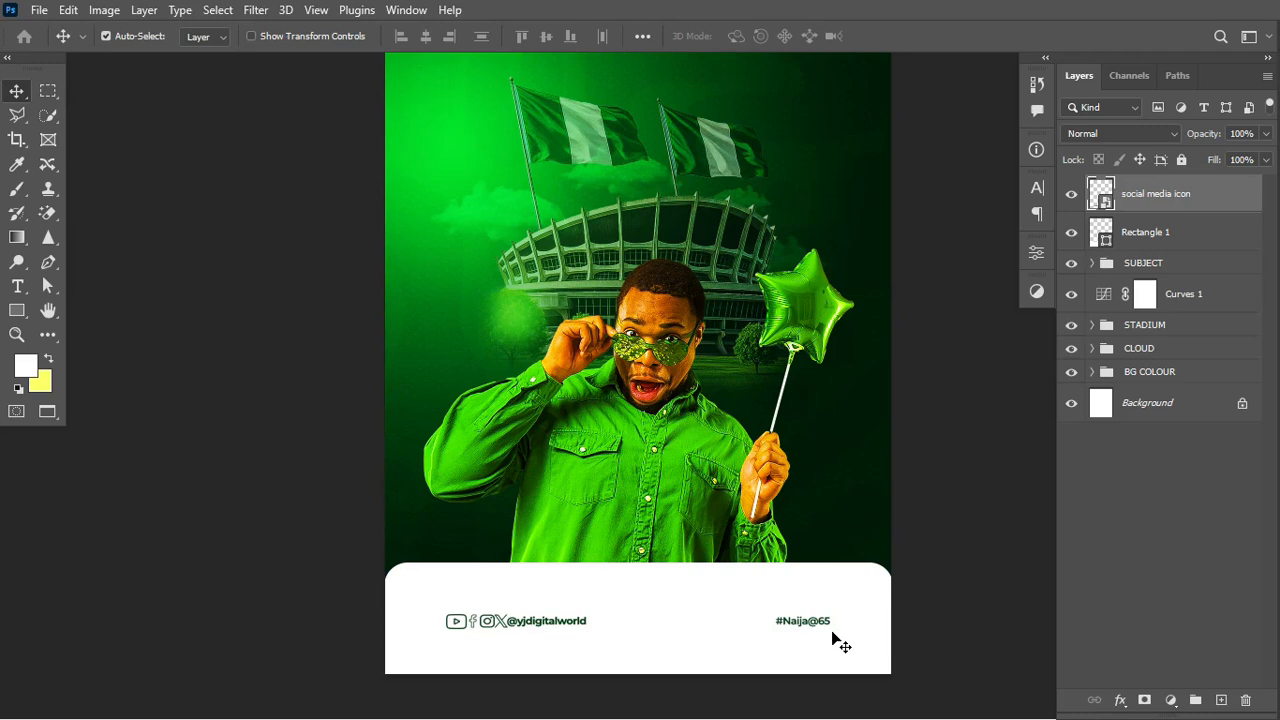
{"action": "scroll", "coordinate": [838, 640], "scroll_direction": "up", "scroll_amount": 3}
{"action": "scroll", "coordinate": [838, 640], "scroll_direction": "down", "scroll_amount": 1}
{"action": "scroll", "coordinate": [834, 636], "scroll_direction": "down", "scroll_amount": 1}
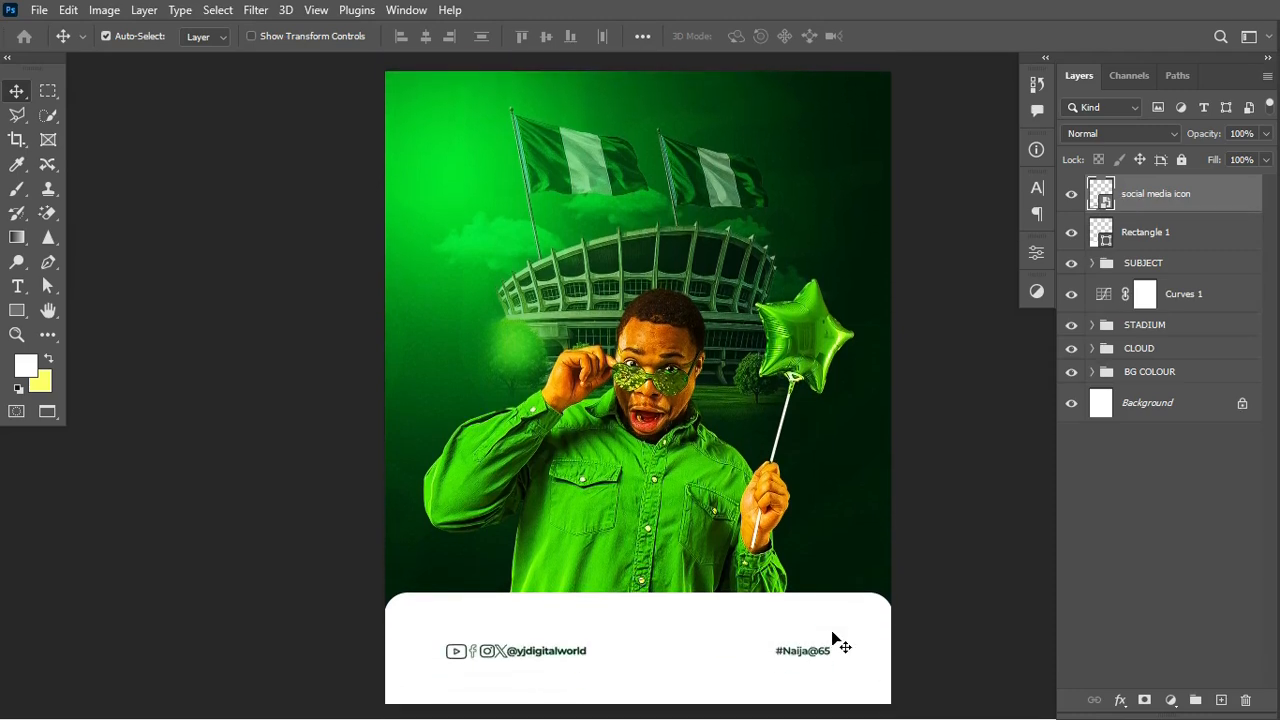
Lower the white footer rectangle's top edge, reducing its height to 84.80%.
{"action": "left_click", "coordinate": [663, 620]}
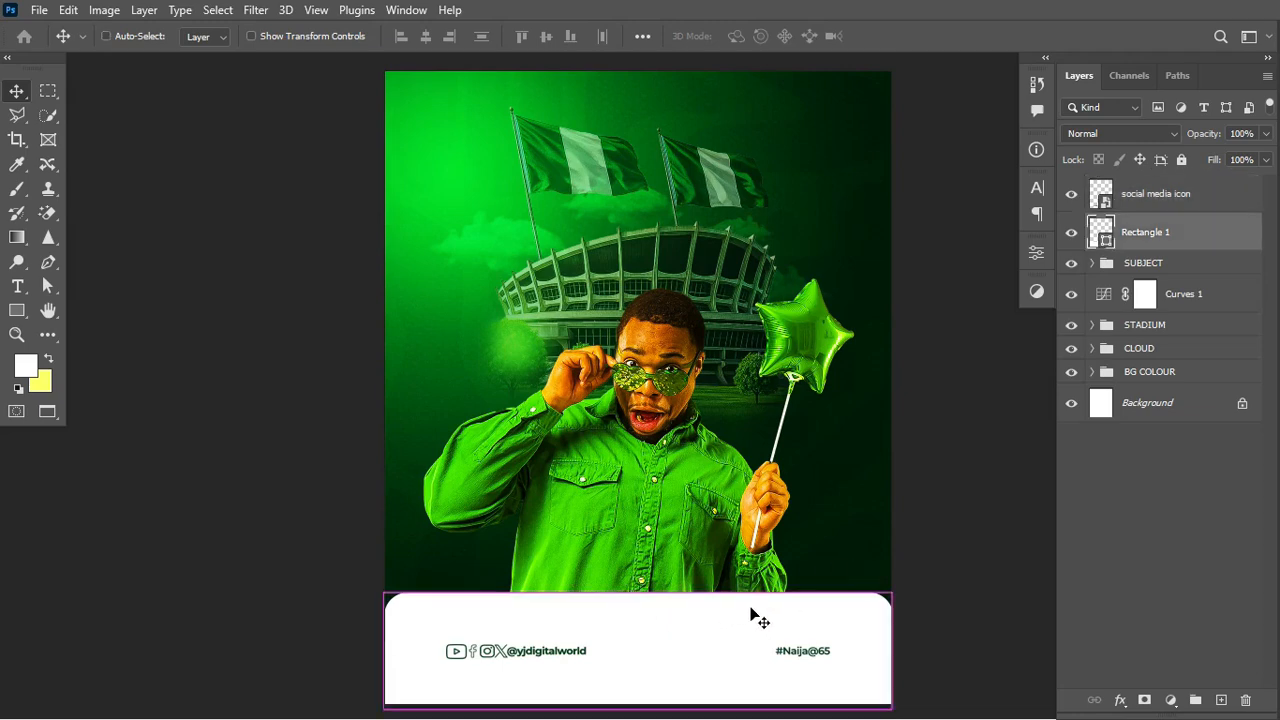
{"action": "key", "text": "ctrl+t"}
{"action": "left_click_drag", "start_coordinate": [637, 592], "coordinate": [637, 609]}
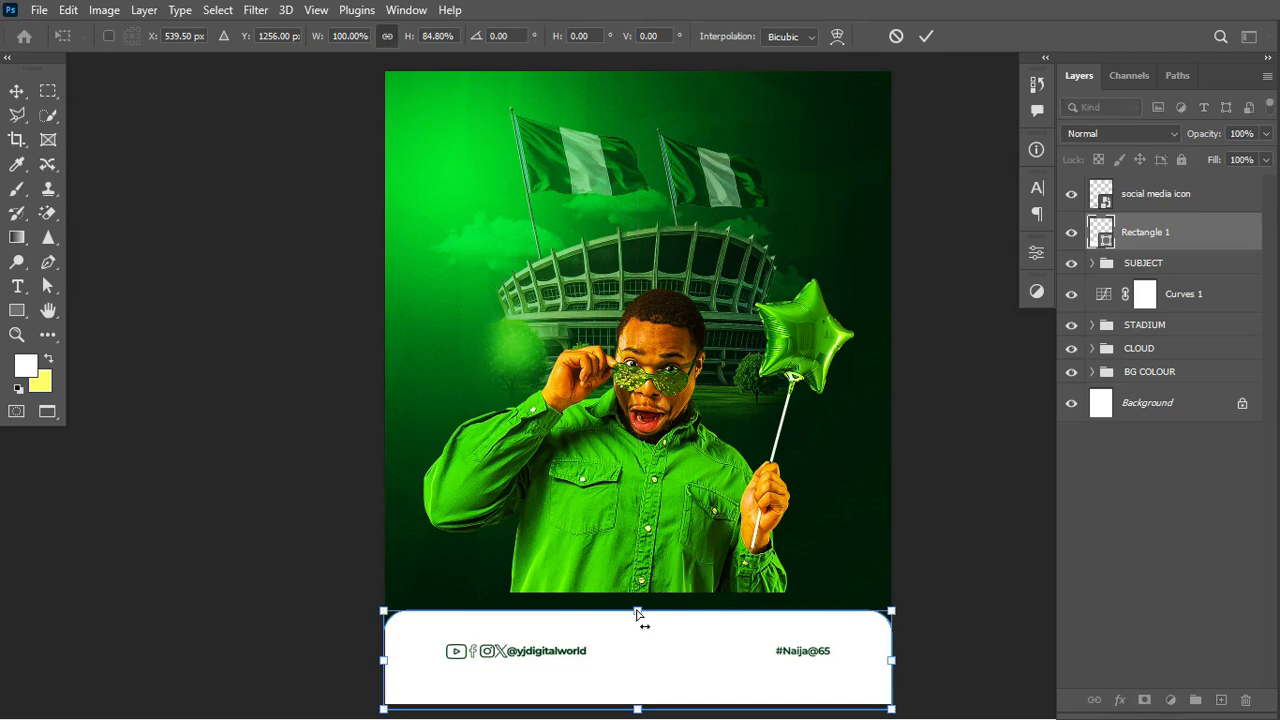
{"action": "key", "text": "Return"}
Move the whole SUBJECT group straight down until the shirt's lower edge meets the white footer.
{"action": "left_click", "coordinate": [664, 483]}
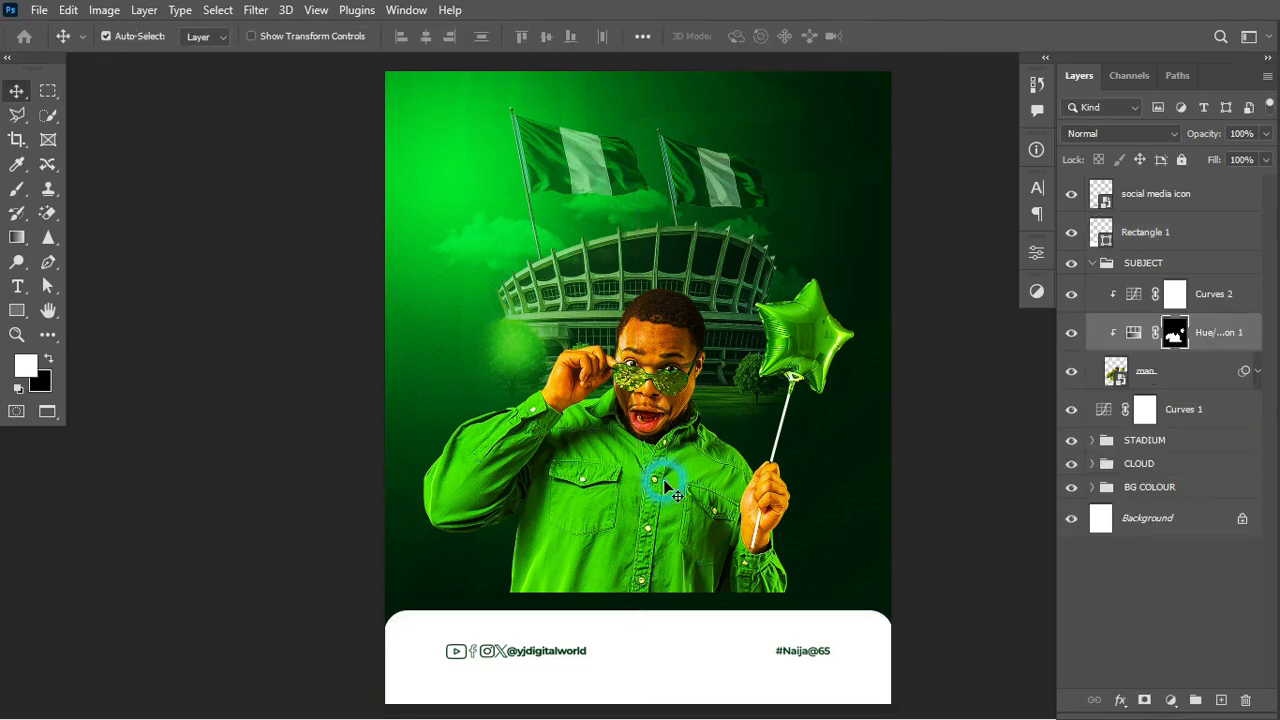
{"action": "left_click", "coordinate": [1143, 263]}
{"action": "left_click", "coordinate": [1092, 263]}
{"action": "key", "text": "Down"}
{"action": "key", "text": "Down"}
{"action": "key", "text": "Down"}
{"action": "key", "text": "Down"}
{"action": "key", "text": "Down"}
{"action": "key", "text": "Down"}
{"action": "key", "text": "Down"}
{"action": "key", "text": "Down"}
{"action": "key", "text": "Down"}
{"action": "key", "text": "Down"}
{"action": "key", "text": "Down"}
{"action": "key", "text": "Down"}
{"action": "key", "text": "Down"}
{"action": "key", "text": "Down"}
{"action": "key", "text": "Down"}
{"action": "key", "text": "Down"}
{"action": "key", "text": "Down"}
{"action": "key", "text": "Down"}
{"action": "key", "text": "Down"}
{"action": "key", "text": "Down"}
{"action": "key", "text": "Down"}
{"action": "key", "text": "Down"}
{"action": "key", "text": "Down"}
{"action": "key", "text": "Down"}
{"action": "key", "text": "Down"}
{"action": "key", "text": "Down"}
{"action": "key", "text": "Down"}
{"action": "key", "text": "Down"}
{"action": "key", "text": "Down"}
{"action": "key", "text": "Down"}
{"action": "key", "text": "Down"}
{"action": "key", "text": "Down"}
{"action": "key", "text": "Down"}
{"action": "key", "text": "Down"}
{"action": "key", "text": "Down"}
{"action": "key", "text": "Down"}
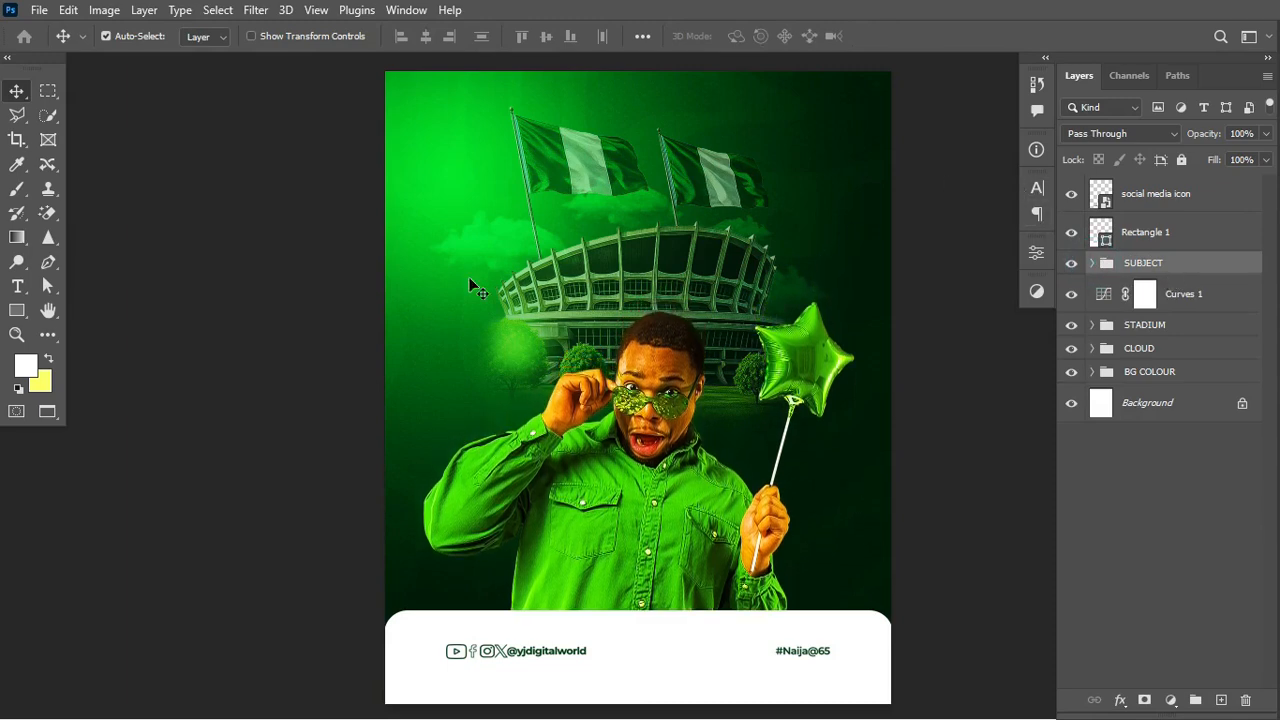
Add the white JunkDog text "INDEPENDENCE DAY" over the top of the stadium and enlarge it to about 6.94 pt.
{"action": "left_click", "coordinate": [17, 288]}
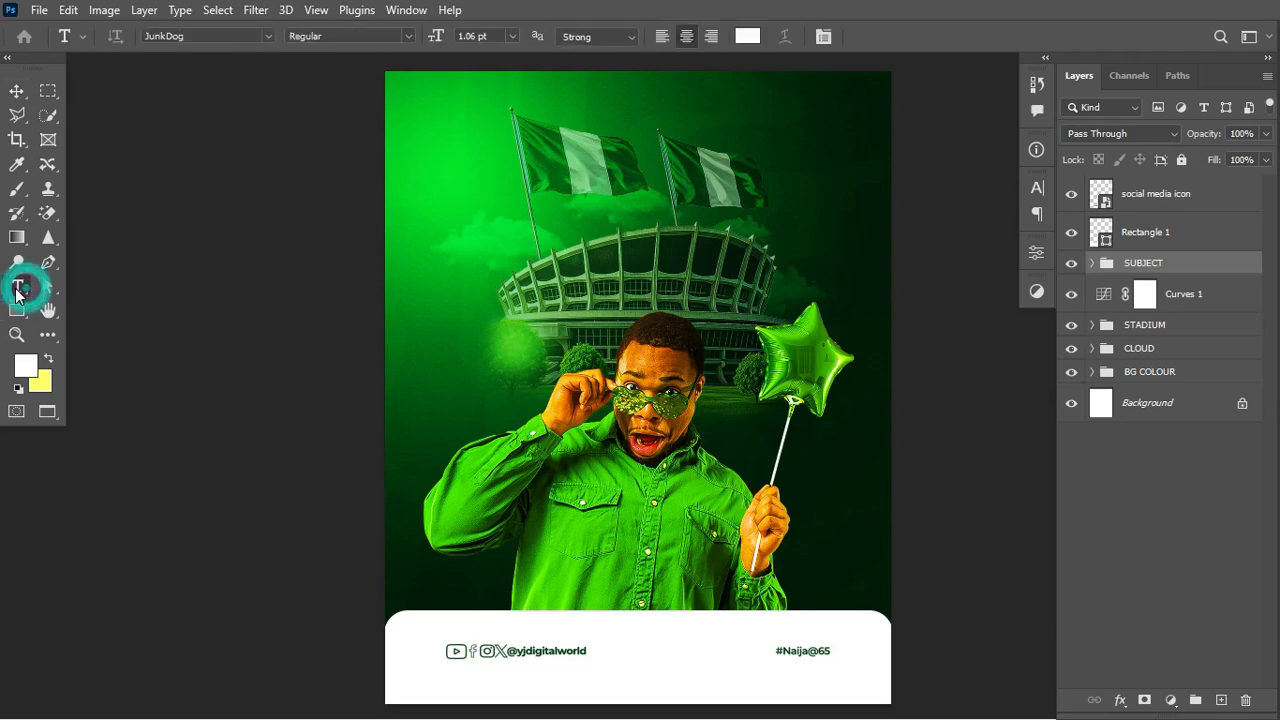
{"action": "left_click", "coordinate": [566, 213]}
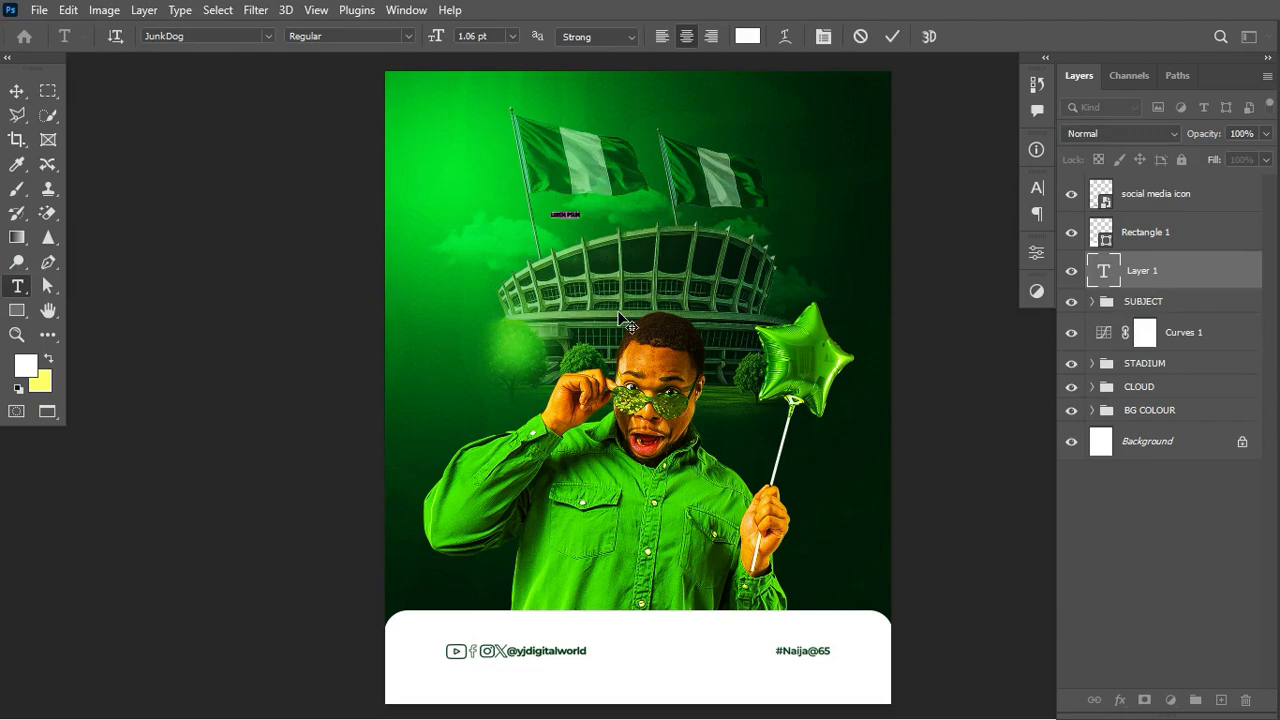
{"action": "type", "text": "INDEPENDENCE DAY"}
{"action": "key", "text": "ctrl+Return"}
{"action": "key", "text": "ctrl+t"}
{"action": "left_click_drag", "start_coordinate": [583, 225], "coordinate": [808, 272]}
{"action": "key", "text": "Return"}
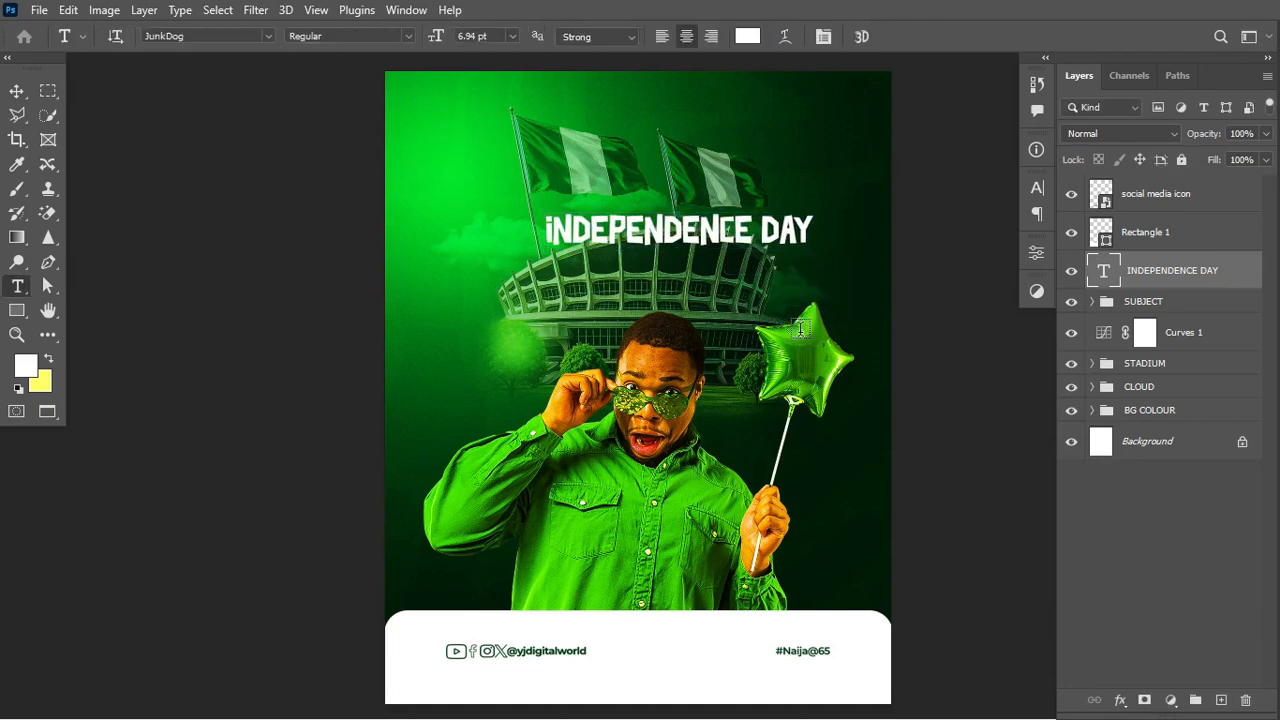
Duplicate the INDEPENDENCE DAY text straight below the original and change the copy's wording to "NIGERIA".
{"action": "left_click_drag", "start_coordinate": [733, 231], "coordinate": [730, 272]}
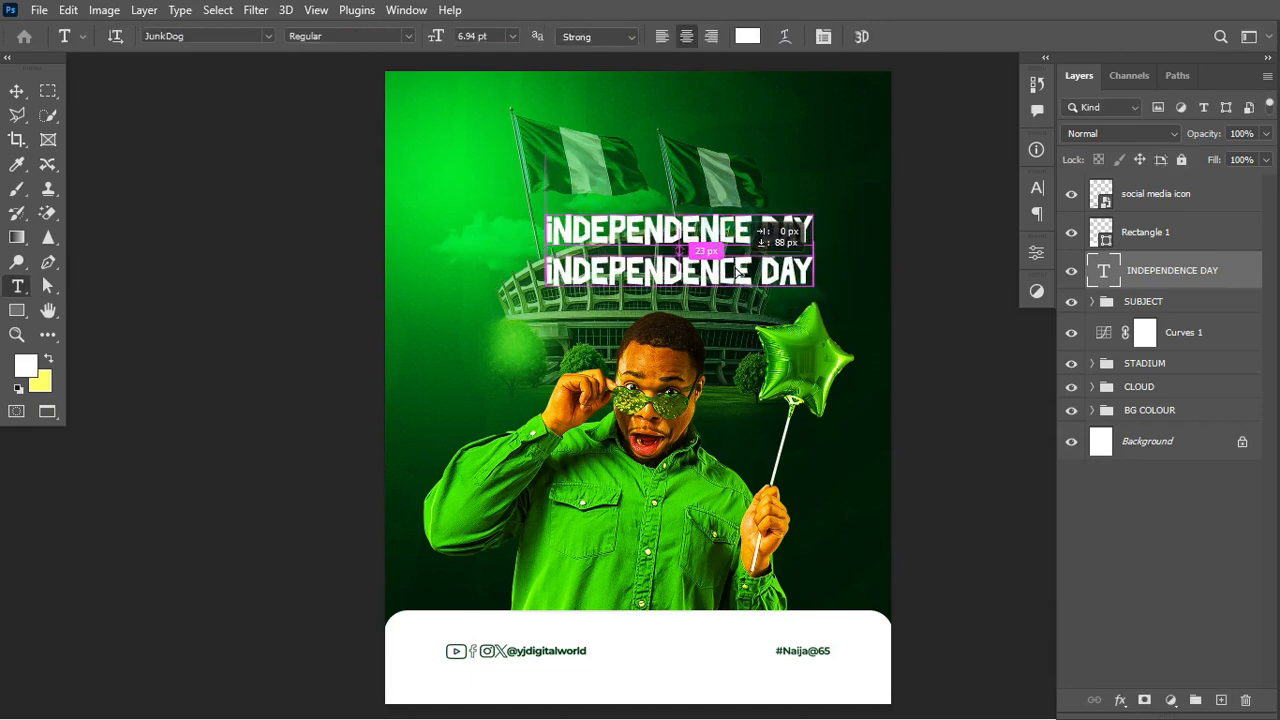
{"action": "triple_click", "coordinate": [708, 270]}
{"action": "type", "text": "NIGERIA"}
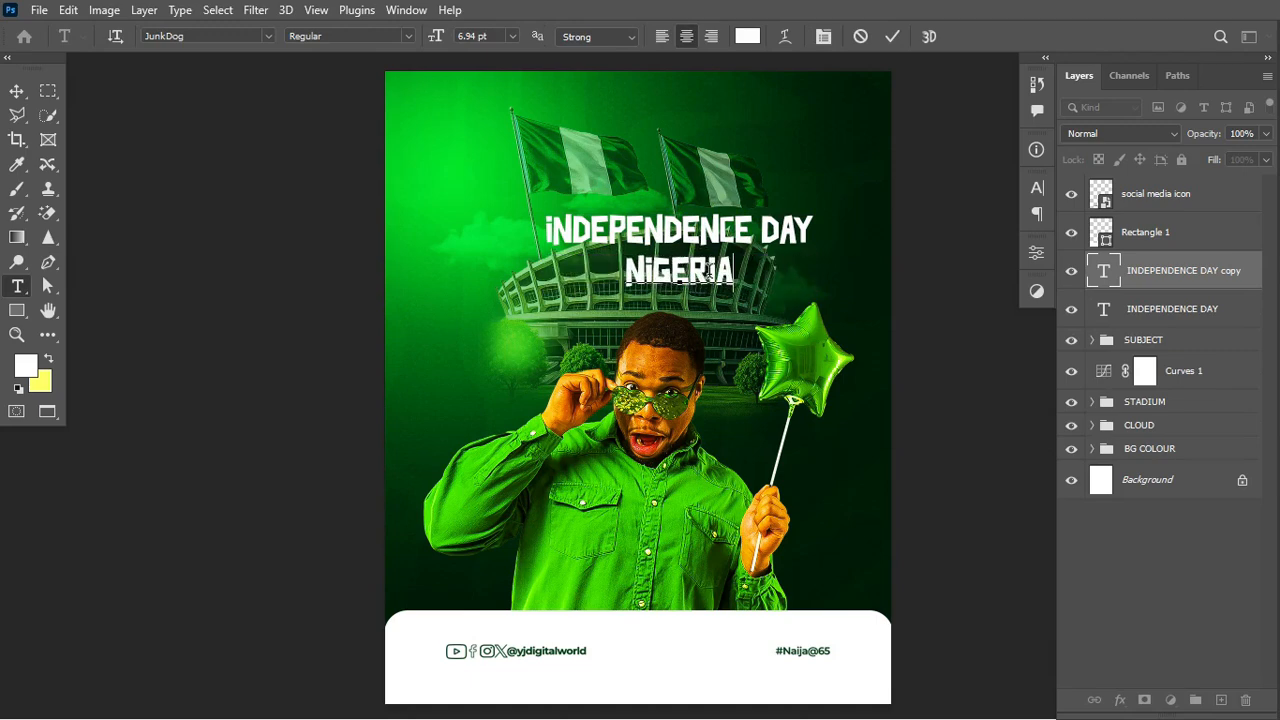
{"action": "key", "text": "ctrl+Return"}
Enlarge the NIGERIA text to a wide headline above the man's head and centre it horizontally on the canvas.
{"action": "key", "text": "ctrl+t"}
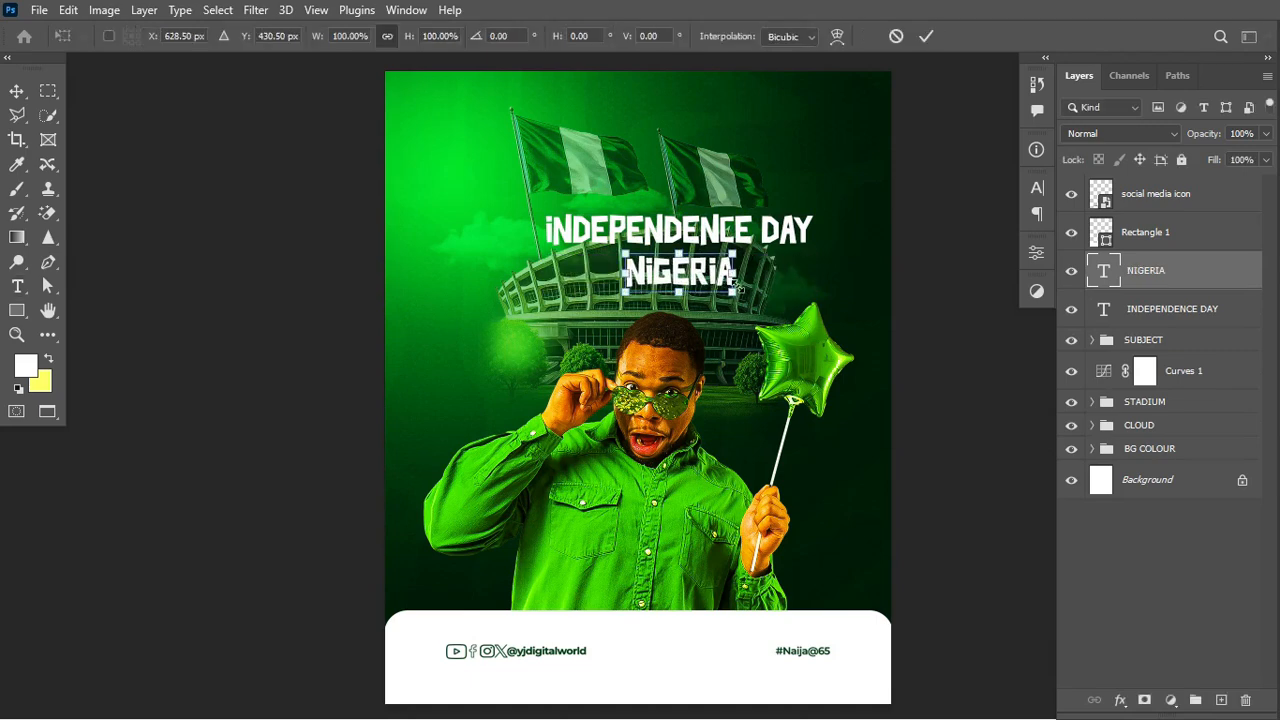
{"action": "left_click_drag", "start_coordinate": [736, 293], "coordinate": [843, 320]}
{"action": "key", "text": "Return"}
{"action": "key", "text": "v"}
{"action": "key", "text": "ctrl+a"}
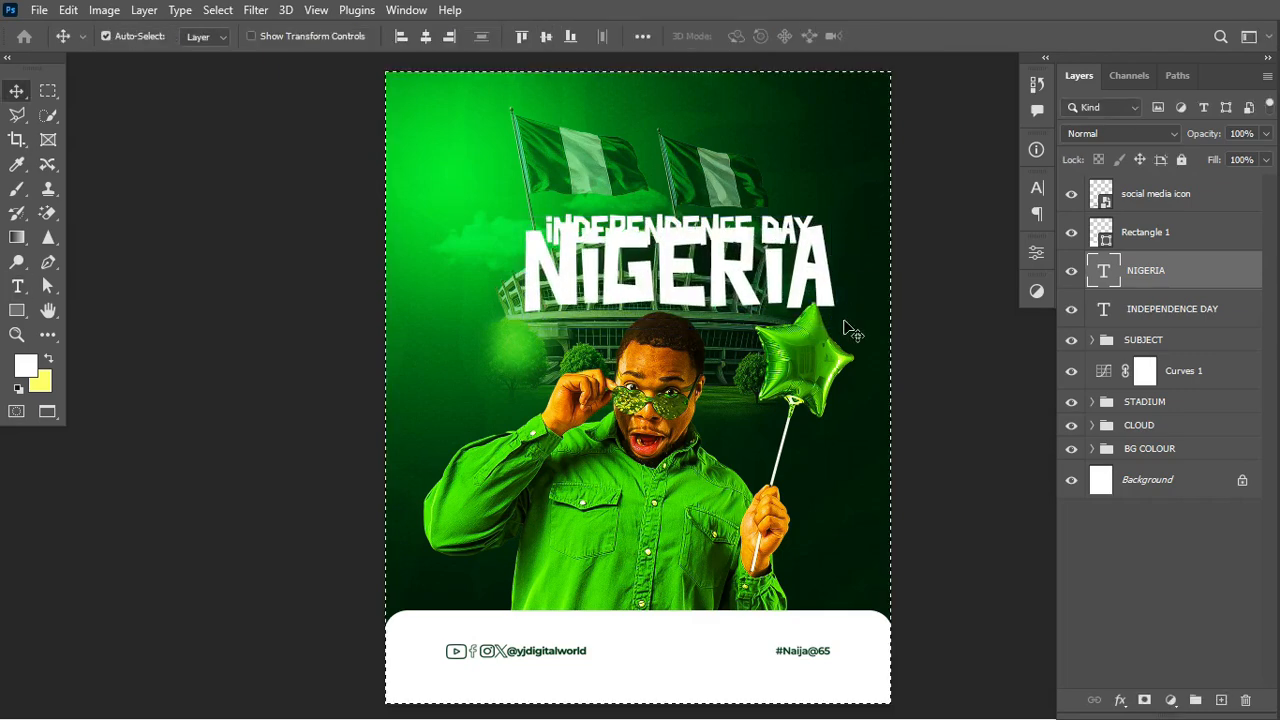
{"action": "left_click", "coordinate": [426, 37]}
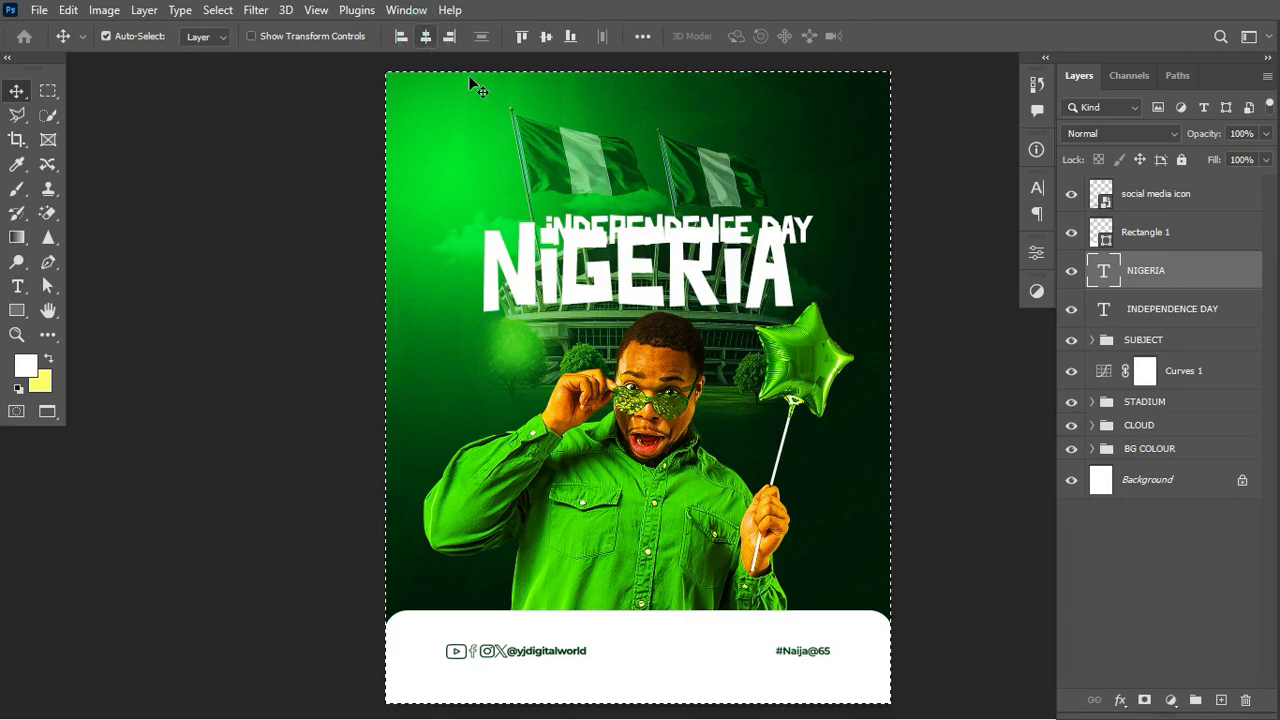
{"action": "key", "text": "ctrl+d"}
Move the INDEPENDENCE DAY text to just above NIGERIA and centre it horizontally on the canvas.
{"action": "left_click_drag", "start_coordinate": [810, 232], "coordinate": [766, 211]}
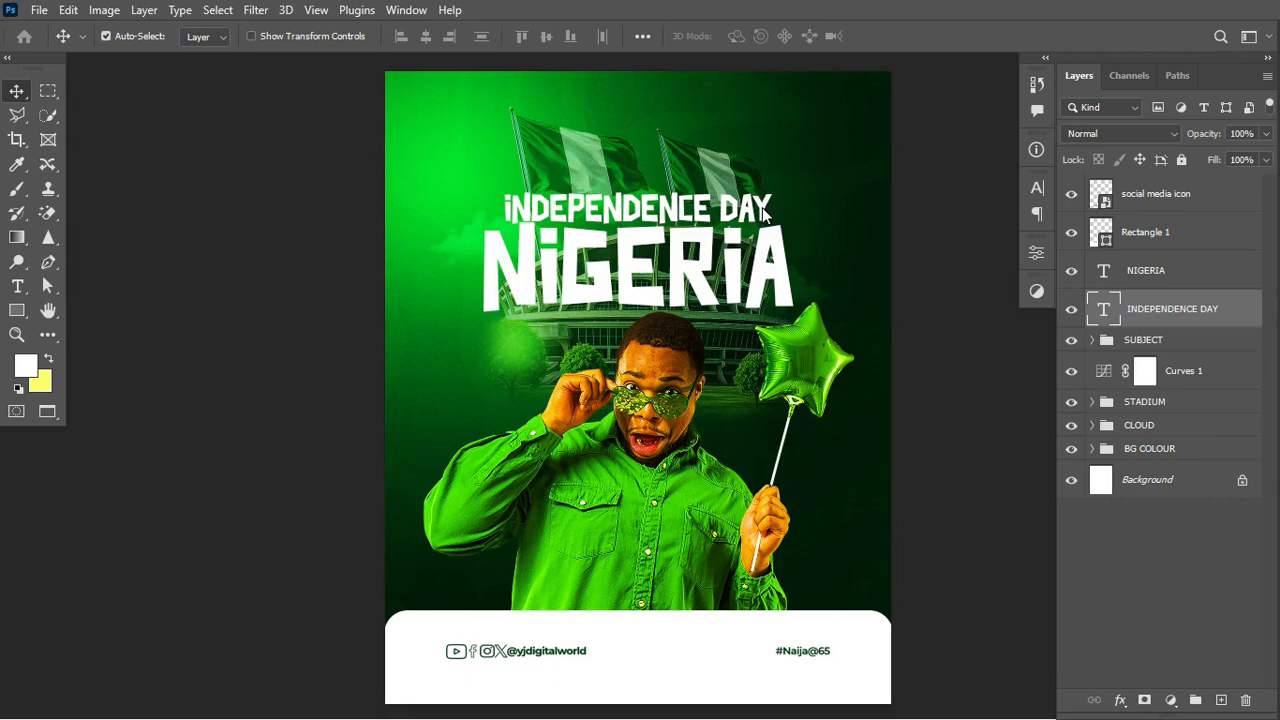
{"action": "key", "text": "ctrl+a"}
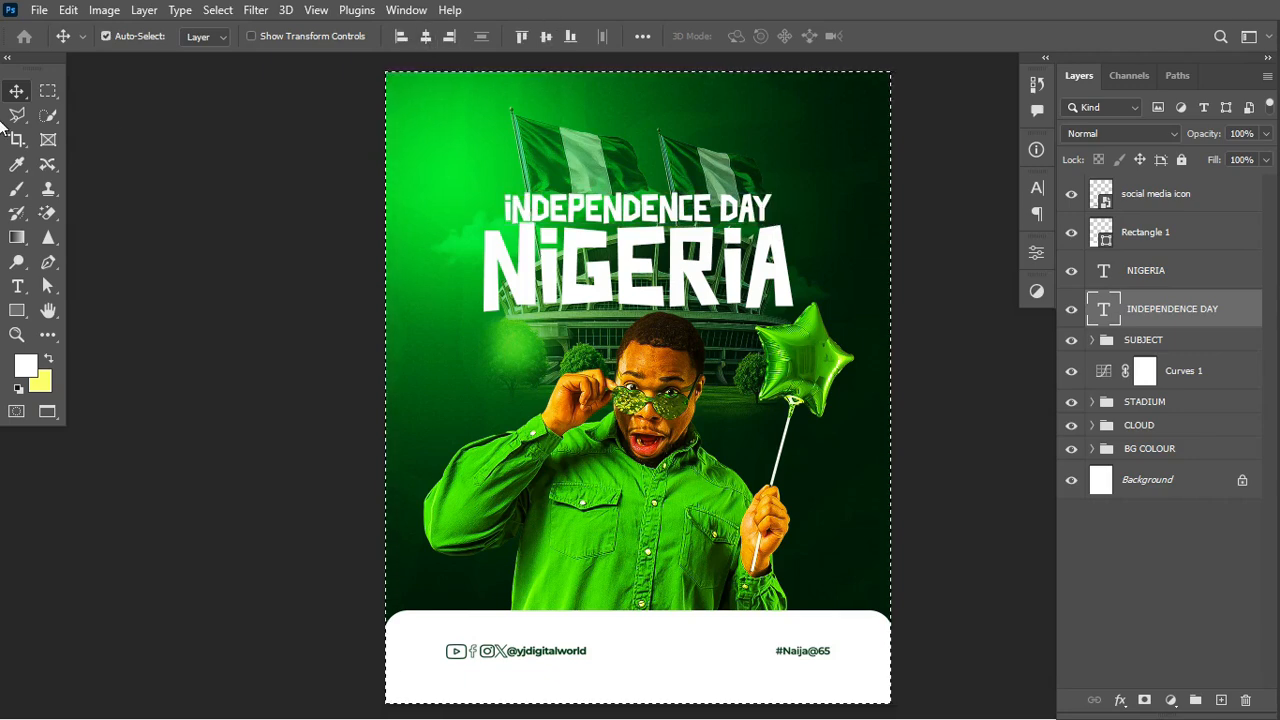
{"action": "left_click", "coordinate": [427, 36]}
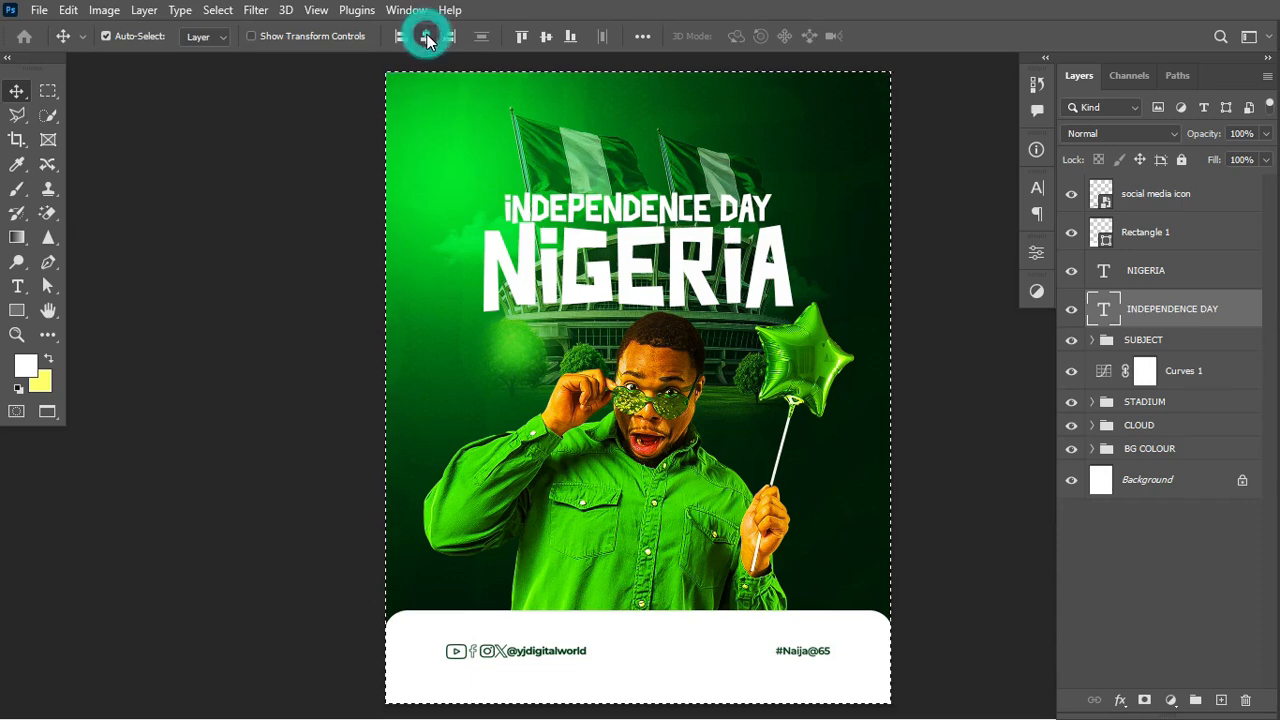
{"action": "key", "text": "ctrl+d"}
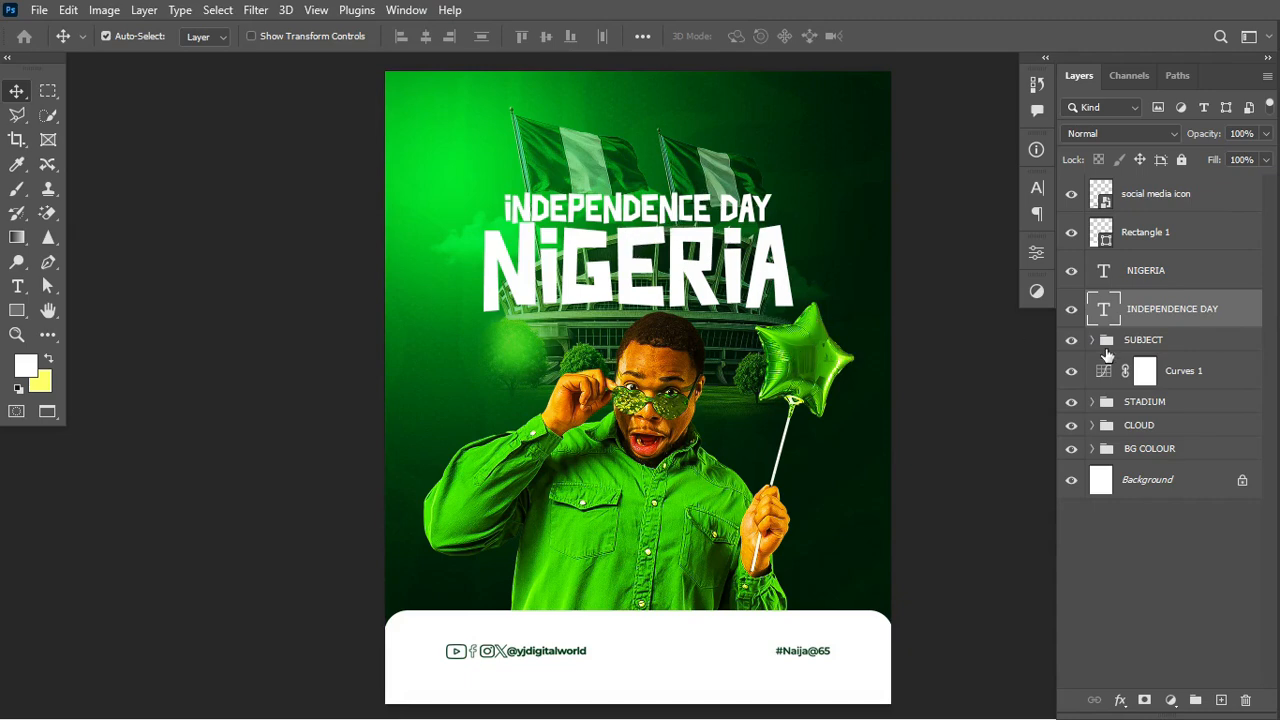
Lower the STADIUM group's opacity to about 18% so the headline stands out.
{"action": "left_click", "coordinate": [1119, 404]}
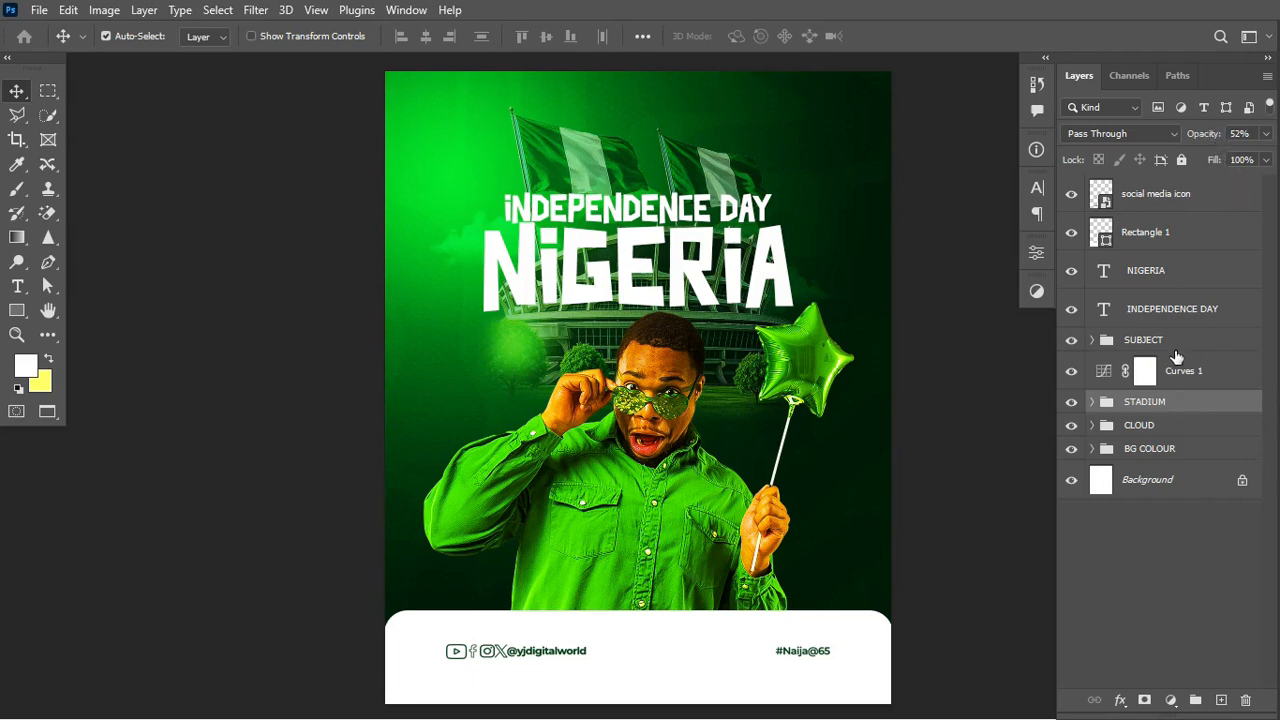
{"action": "left_click_drag", "start_coordinate": [1208, 133], "coordinate": [1200, 140]}
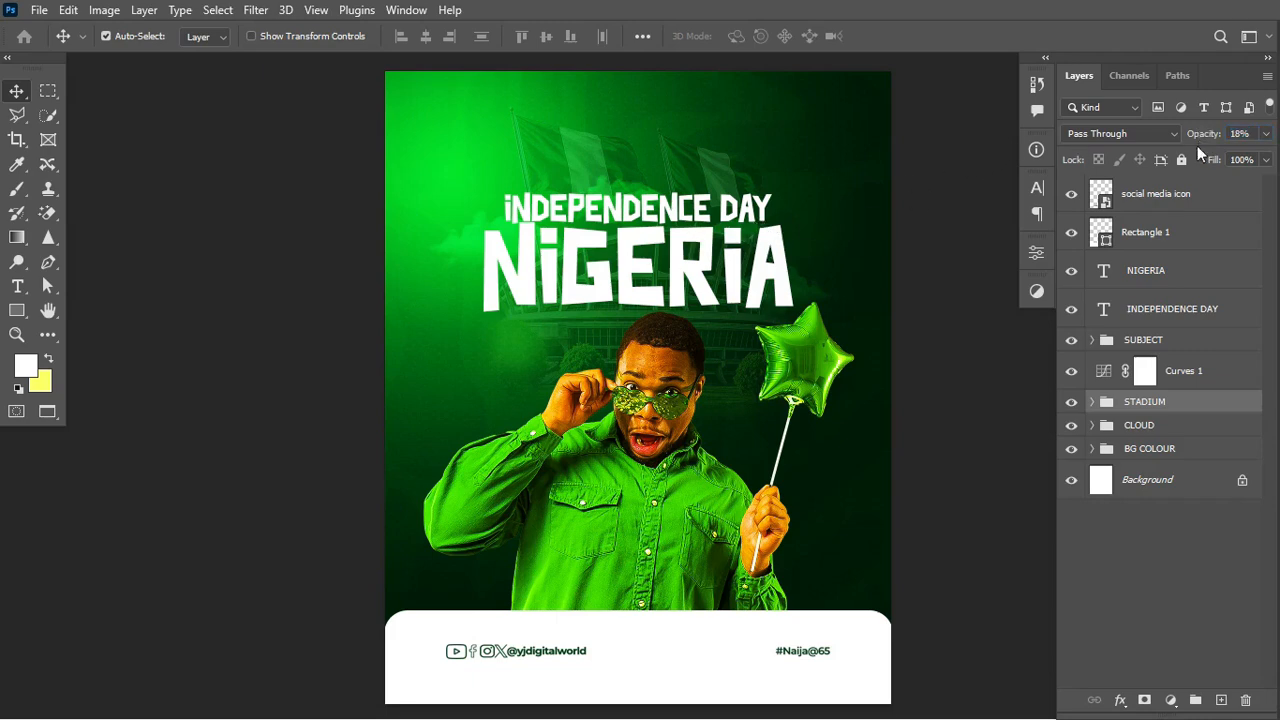
{"action": "left_click_drag", "start_coordinate": [1208, 140], "coordinate": [1204, 140]}
Scale the NIGERIA and INDEPENDENCE DAY text layers up slightly together about their centre.
{"action": "left_click", "coordinate": [1176, 298]}
{"action": "left_click", "coordinate": [1188, 276]}
{"action": "key", "text": "ctrl+t"}
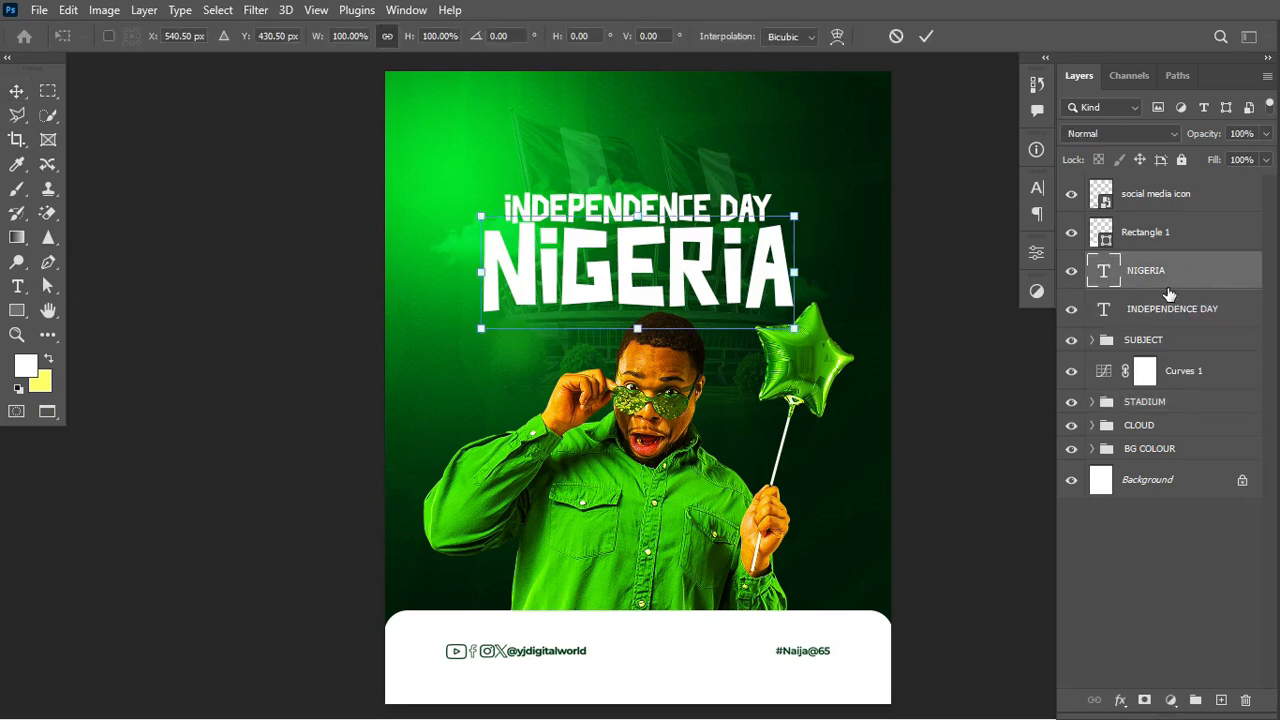
{"action": "left_click", "coordinate": [1181, 311], "text": "ctrl"}
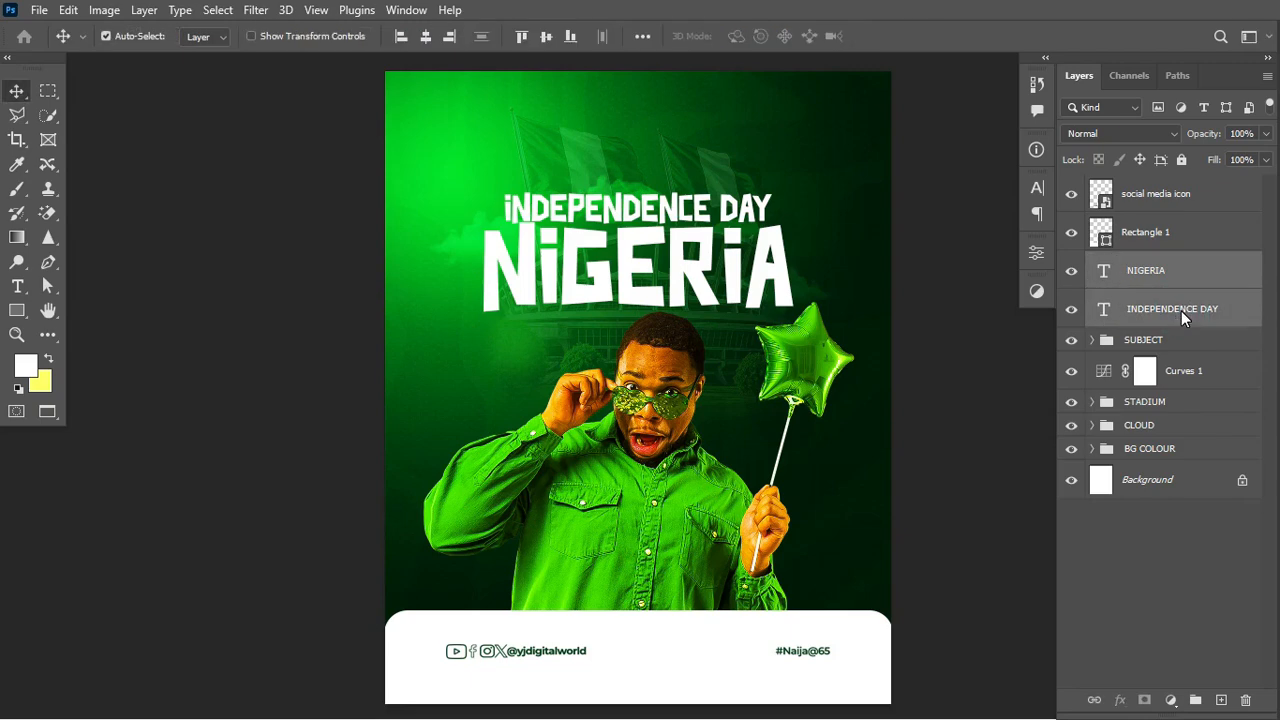
{"action": "key", "text": "ctrl+t"}
{"action": "left_click_drag", "start_coordinate": [790, 311], "coordinate": [800, 318]}
{"action": "key", "text": "Return"}
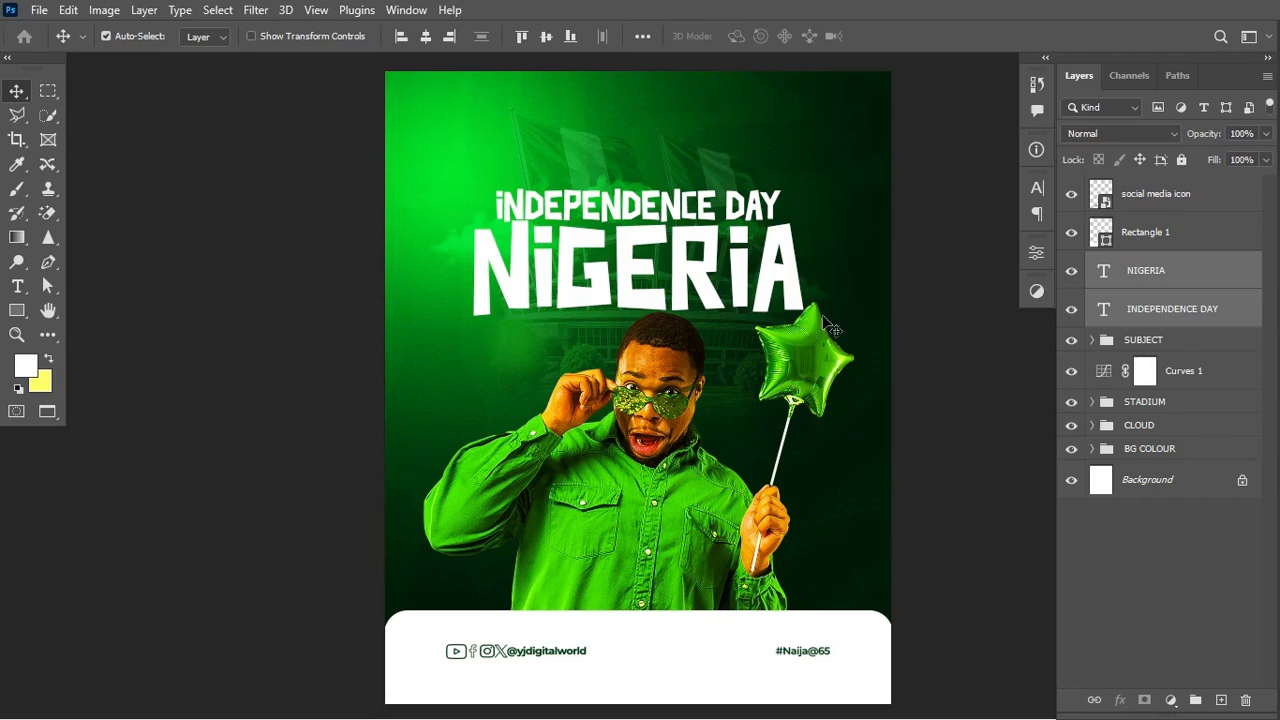
Duplicate both headline text layers, place the copies beneath the originals and set their blend mode to Overlay.
{"action": "key", "text": "ctrl+j"}
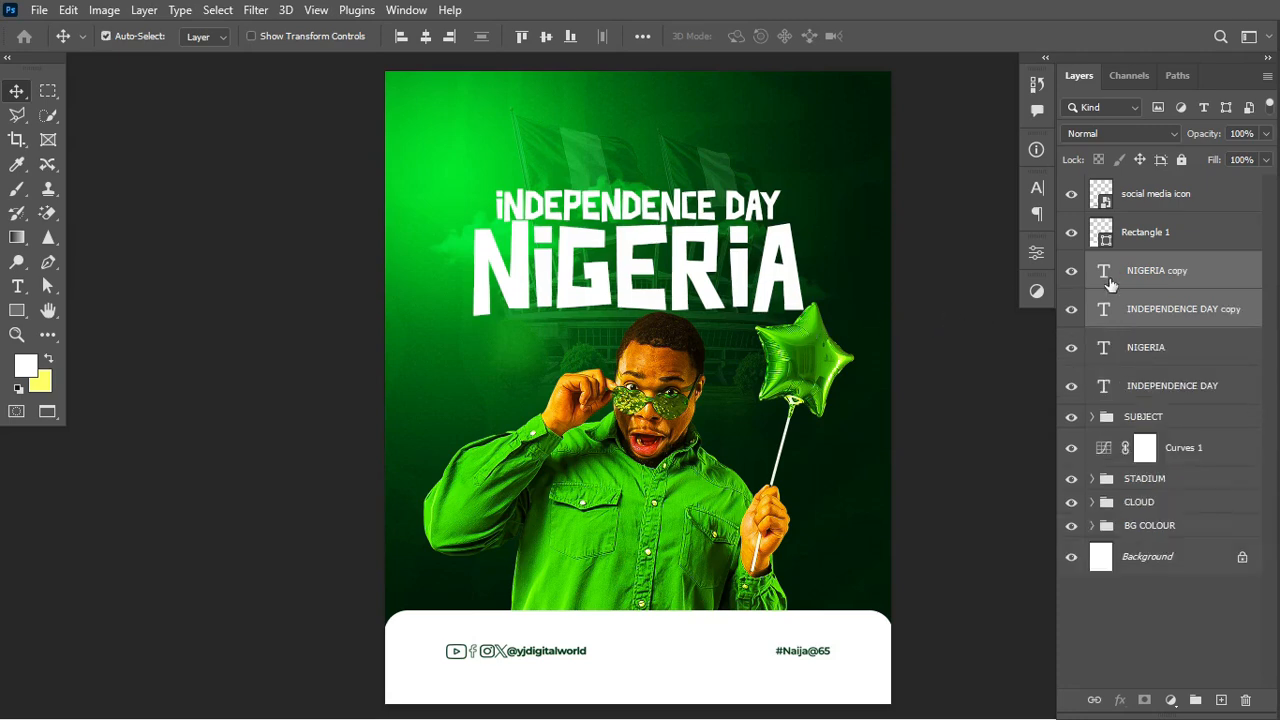
{"action": "left_click_drag", "start_coordinate": [1188, 277], "coordinate": [1197, 381]}
{"action": "left_click", "coordinate": [1150, 133]}
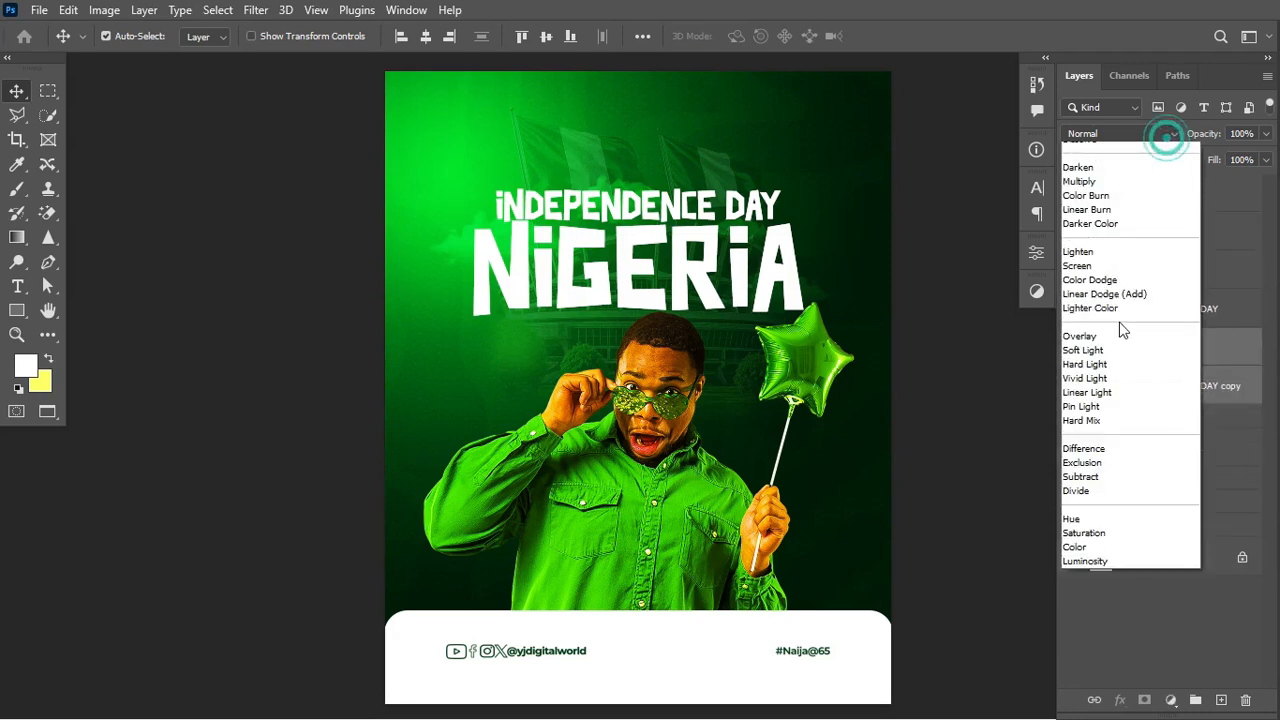
{"action": "left_click", "coordinate": [1120, 360]}
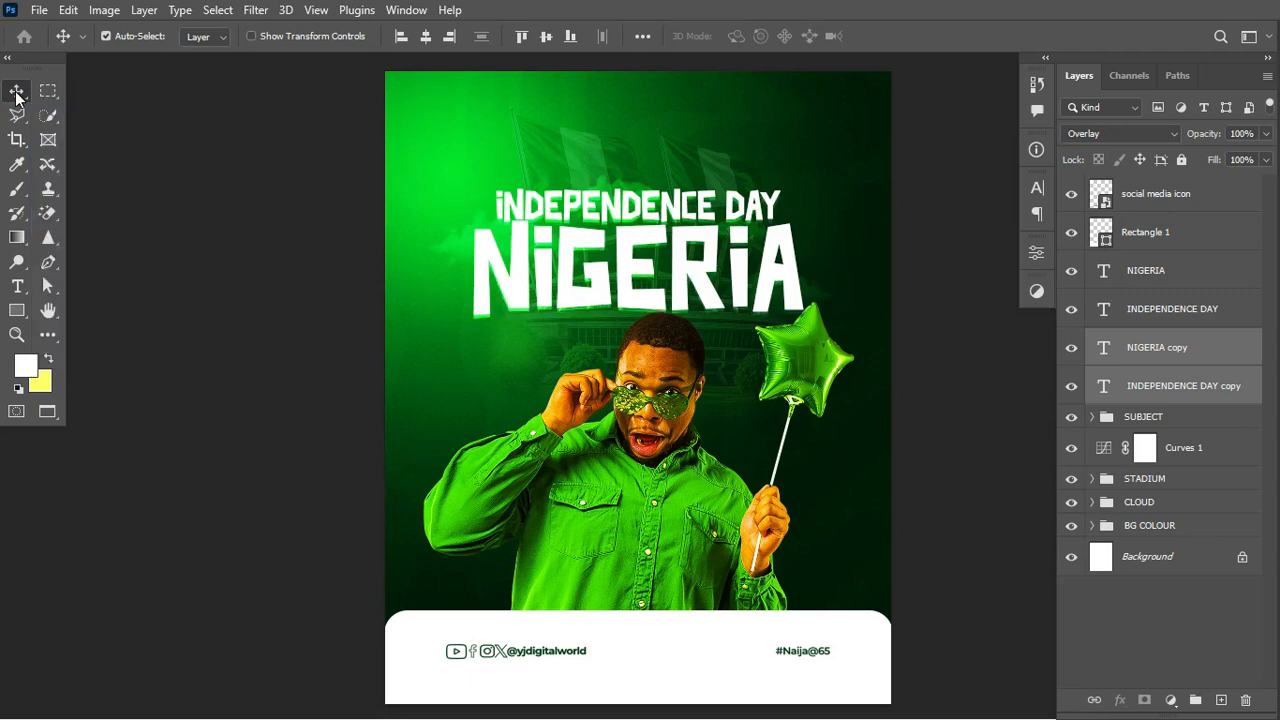
Nudge the two Overlay text copies so only a thin offset edge shows below the white headline letters.
{"action": "key", "text": "ctrl+plus"}
{"action": "key", "text": "ctrl+plus"}
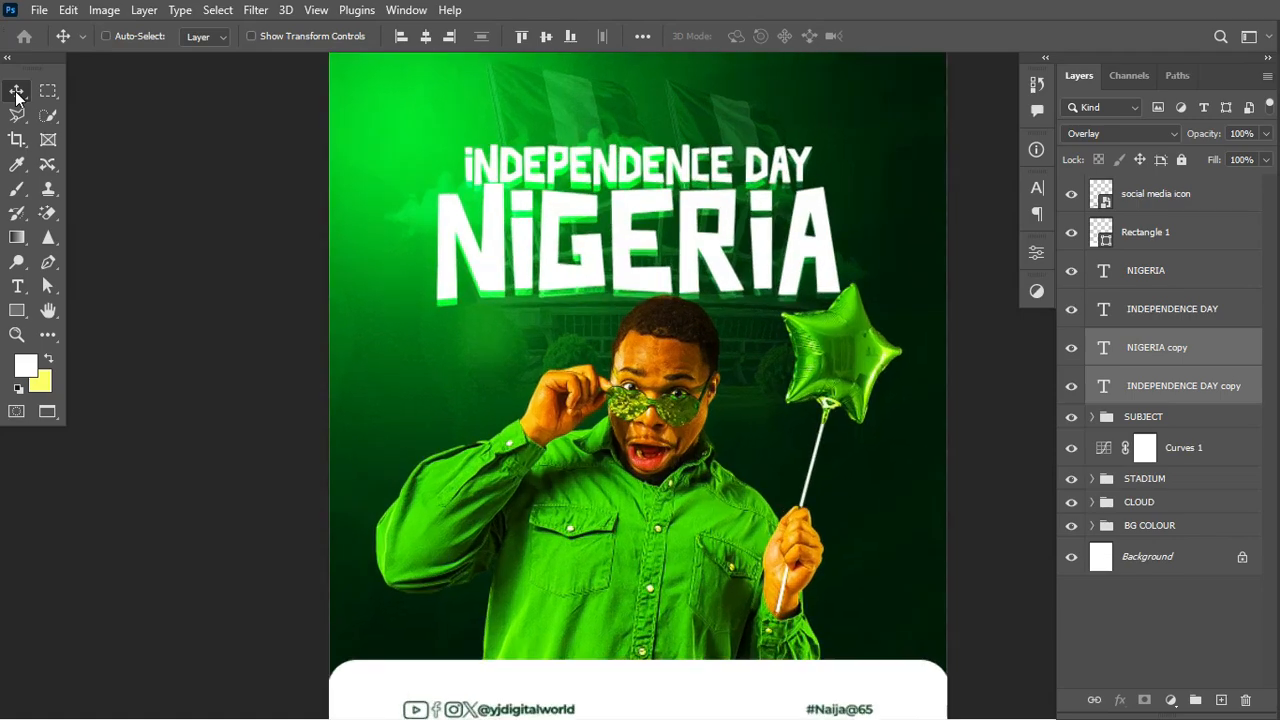
{"action": "scroll", "coordinate": [16, 97], "scroll_direction": "up", "scroll_amount": 3}
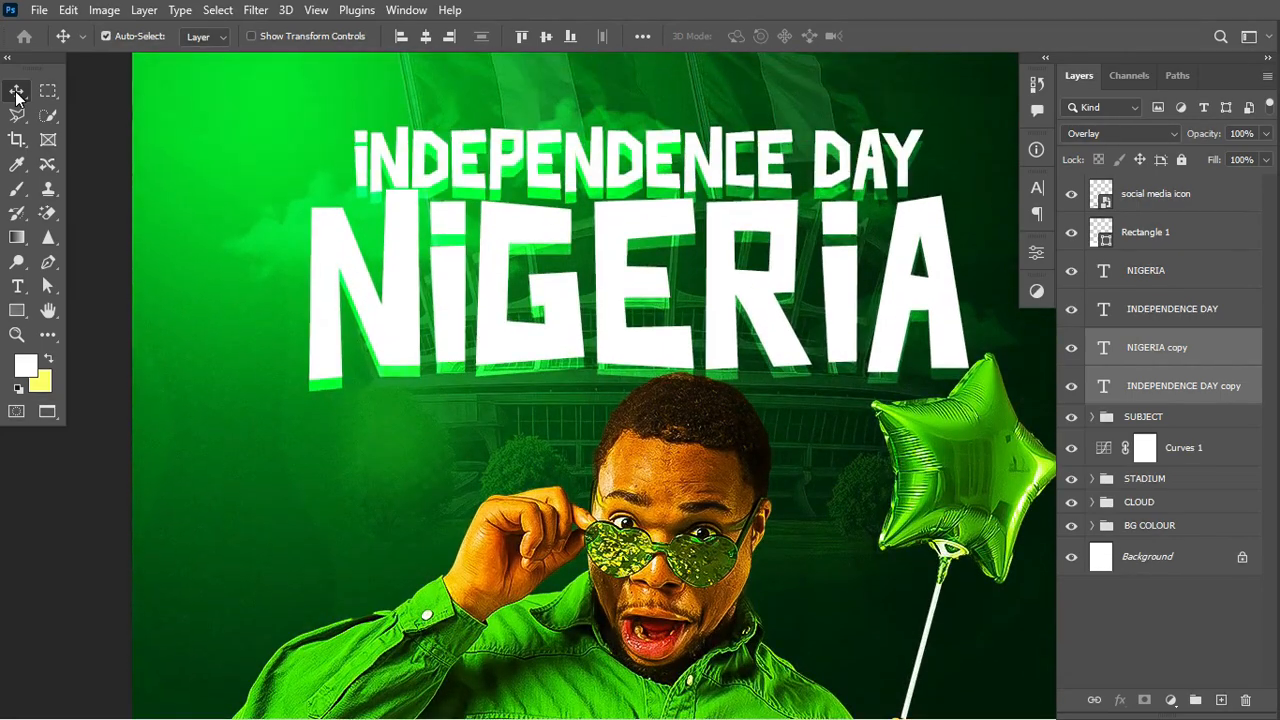
{"action": "key", "text": "Up"}
{"action": "key", "text": "Up"}
{"action": "key", "text": "Up"}
{"action": "key", "text": "Up"}
{"action": "key", "text": "Up"}
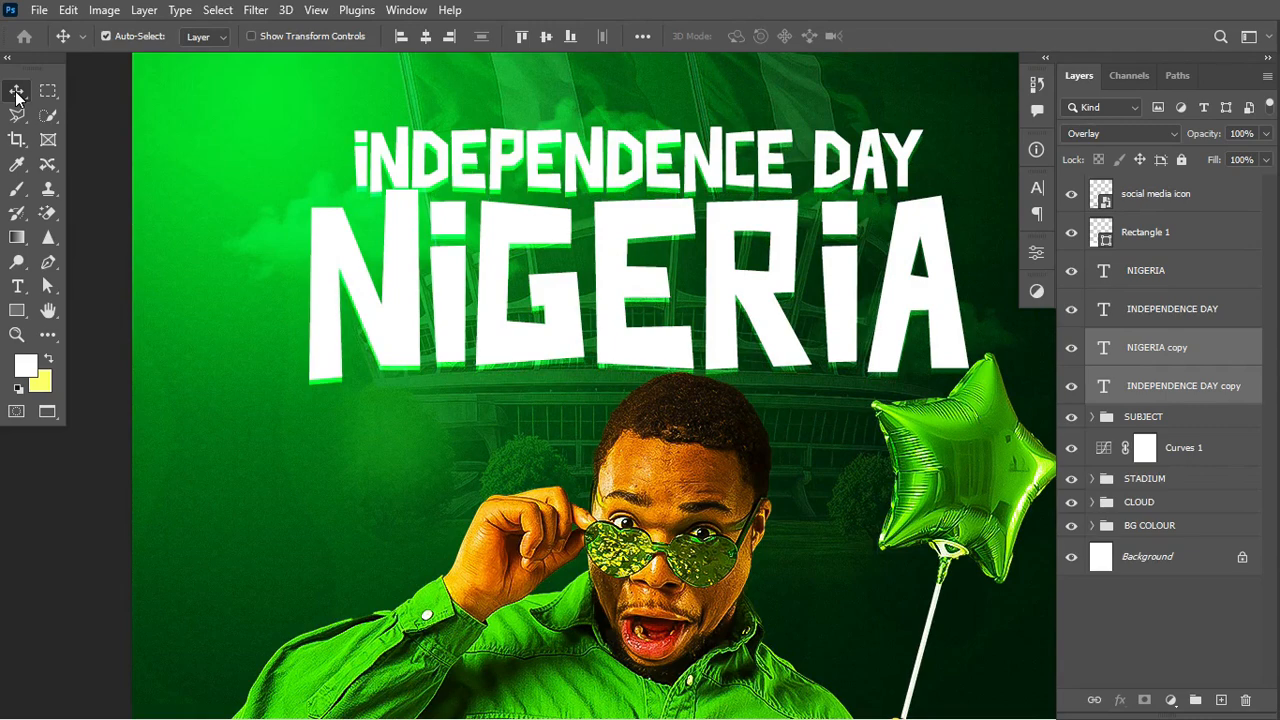
{"action": "key", "text": "Up"}
{"action": "key", "text": "Down"}
{"action": "key", "text": "Down"}
{"action": "key", "text": "Down"}
{"action": "key", "text": "Up"}
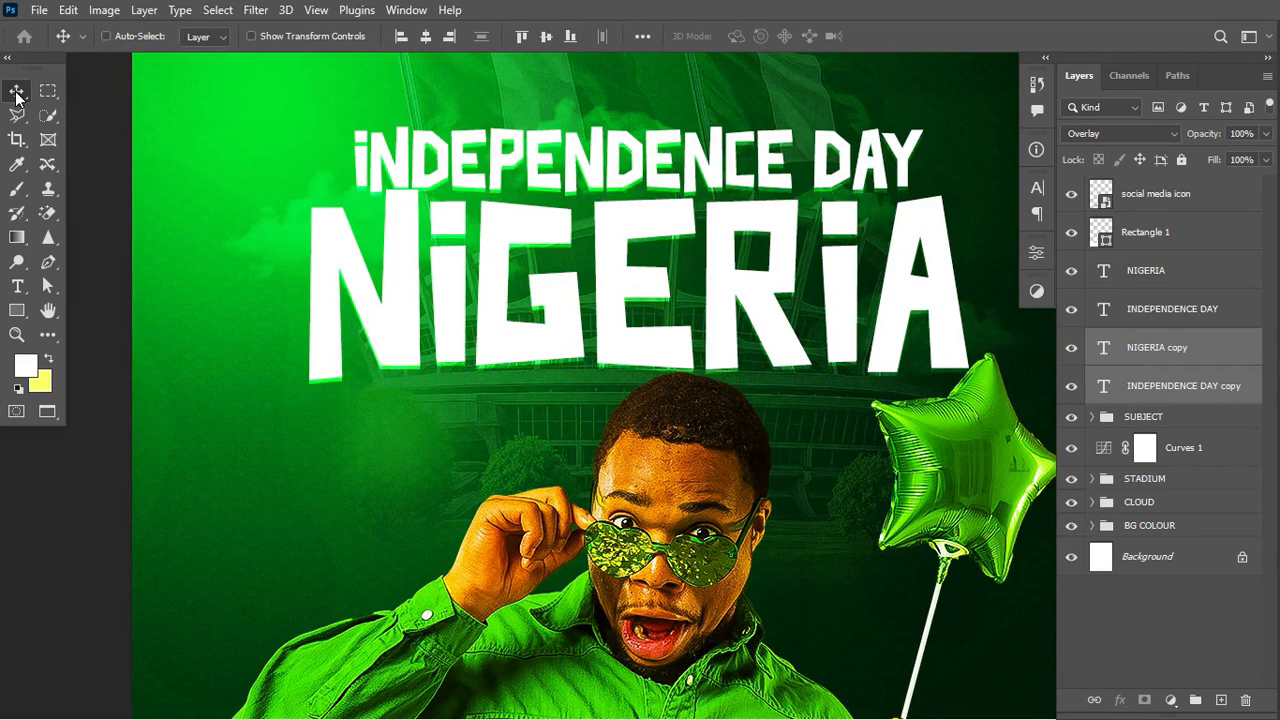
{"action": "key", "text": "ctrl+0"}
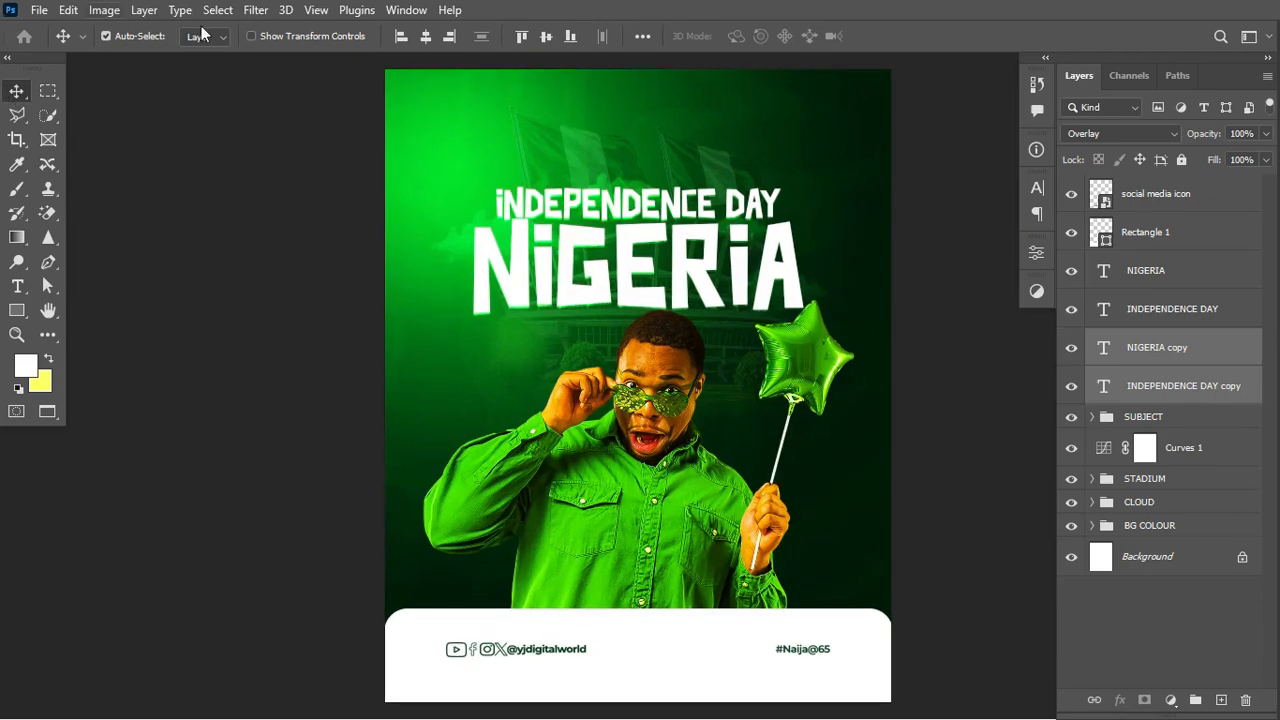
{"action": "scroll", "coordinate": [649, 276], "scroll_direction": "right", "scroll_amount": 3}
{"action": "scroll", "coordinate": [649, 276], "scroll_direction": "left", "scroll_amount": 2}
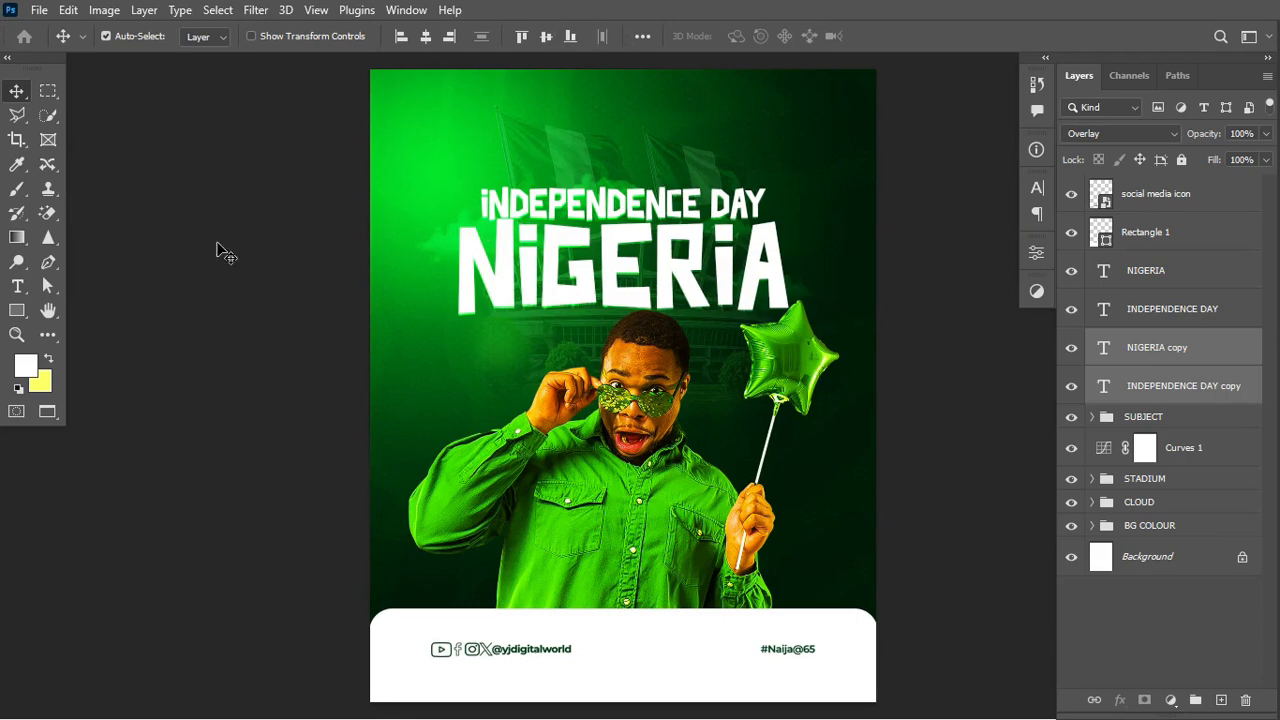
Group the four headline text layers and name the group TEXT.
{"action": "left_click", "coordinate": [18, 286]}
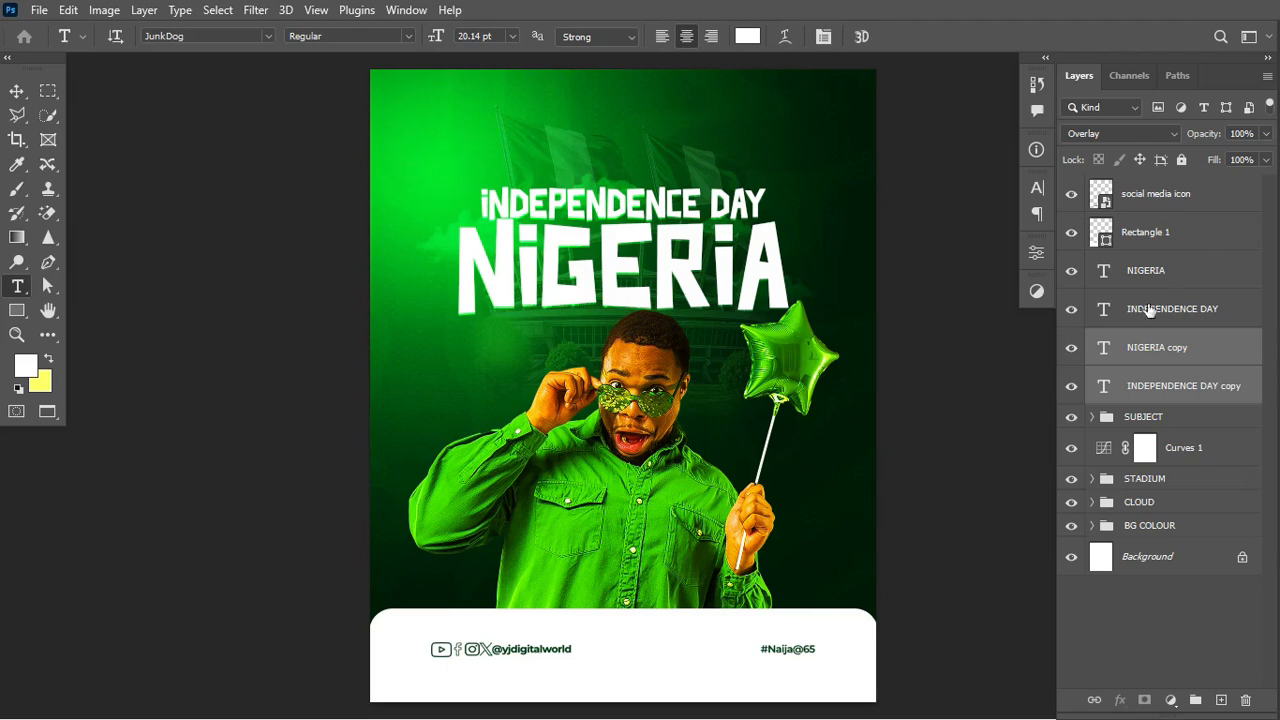
{"action": "left_click", "coordinate": [1185, 389]}
{"action": "left_click", "coordinate": [1190, 268], "text": "shift"}
{"action": "key", "text": "ctrl+g"}
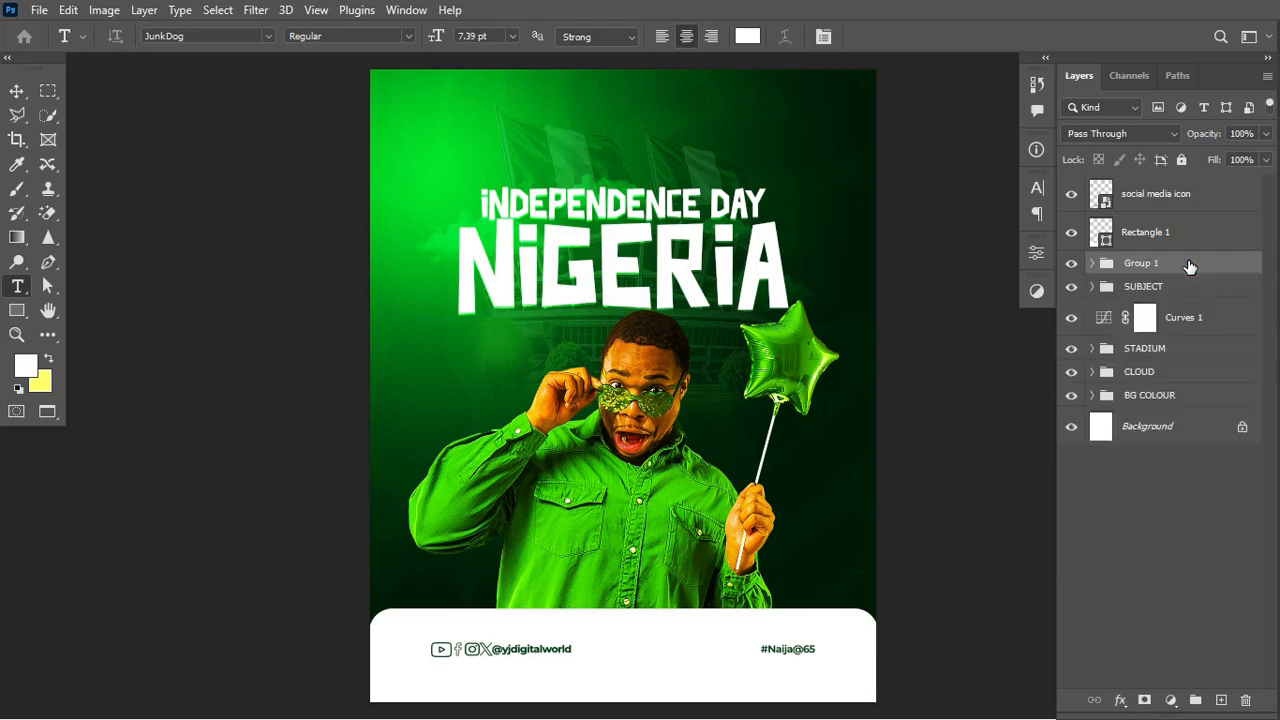
{"action": "double_click", "coordinate": [1131, 263]}
{"action": "key", "text": "Return"}
Group the white footer rectangle with the social media icon layer and name the group FOOTER.
{"action": "left_click", "coordinate": [1182, 229]}
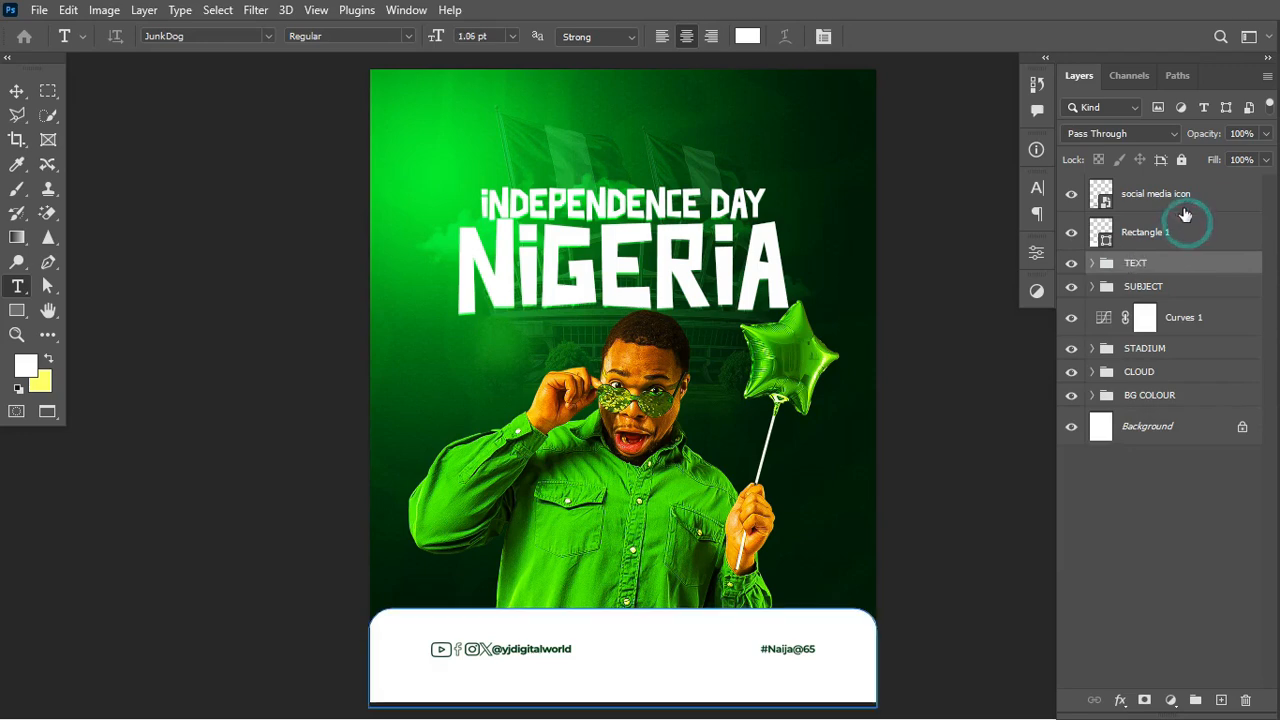
{"action": "left_click", "coordinate": [1192, 200], "text": "shift"}
{"action": "key", "text": "ctrl+g"}
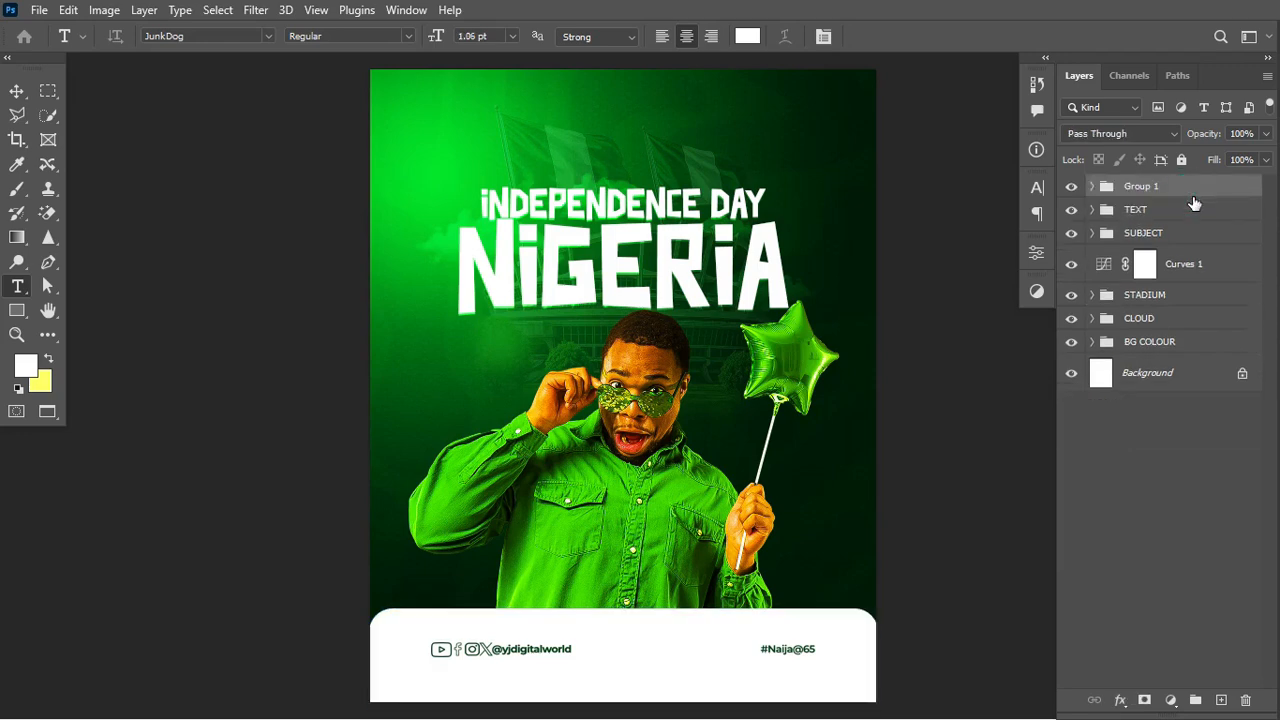
{"action": "double_click", "coordinate": [1150, 186]}
{"action": "type", "text": "FOOTER"}
{"action": "key", "text": "Return"}
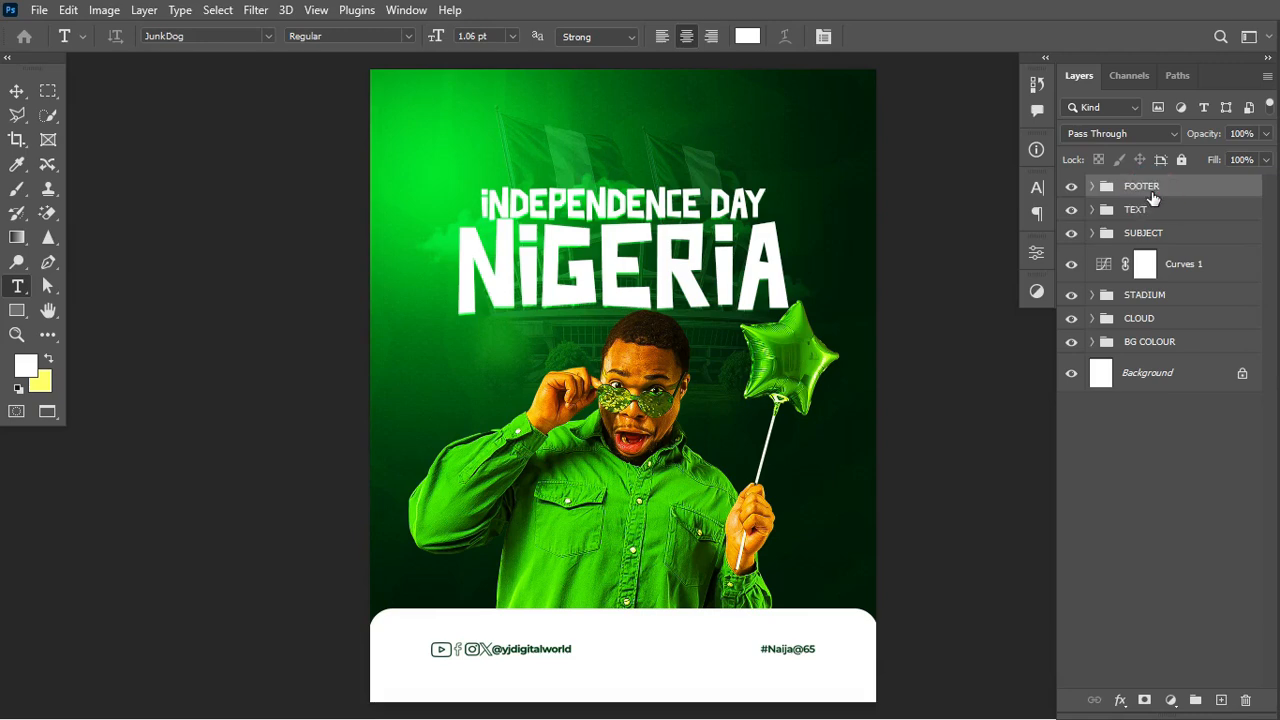
Add a Color Lookup adjustment layer above all groups and set its 3D LUT to Crisp_Warm.look.
{"action": "left_click", "coordinate": [1170, 700]}
{"action": "left_click", "coordinate": [1168, 604]}
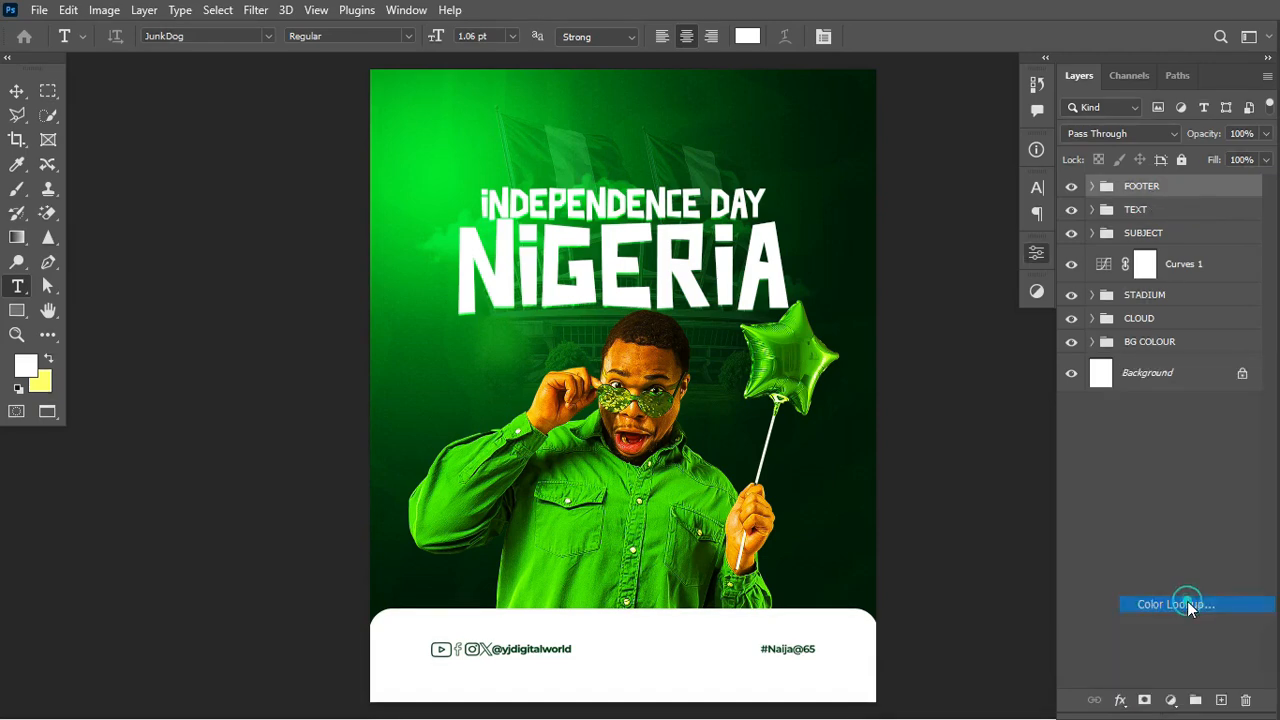
{"action": "left_click", "coordinate": [965, 316]}
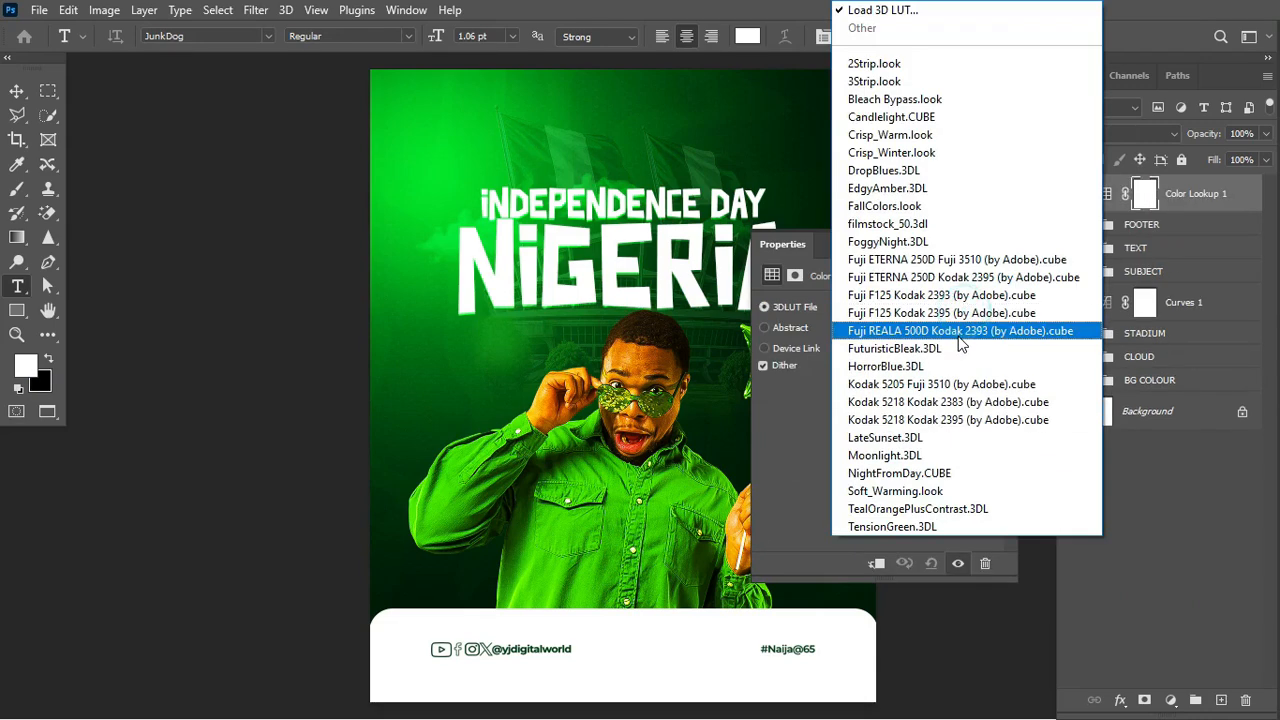
{"action": "left_click", "coordinate": [918, 60]}
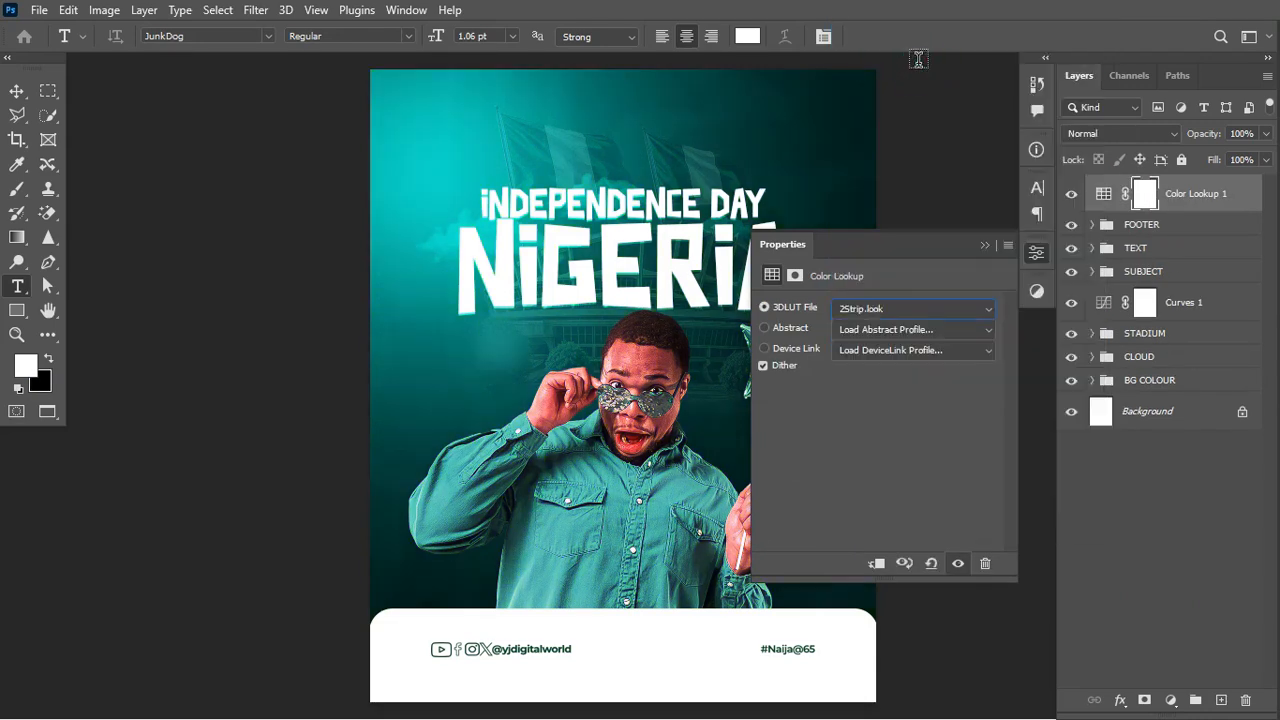
{"action": "key", "text": "Down"}
{"action": "key", "text": "Down"}
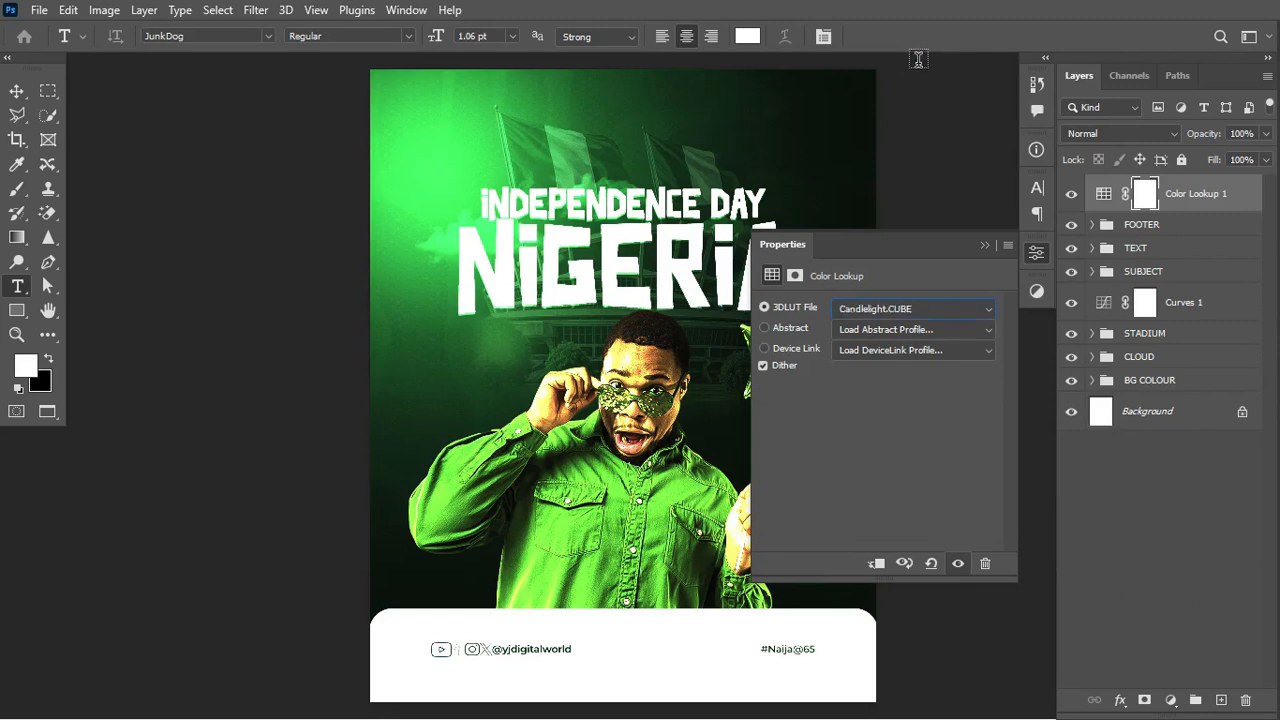
{"action": "key", "text": "Down"}
{"action": "key", "text": "Down"}
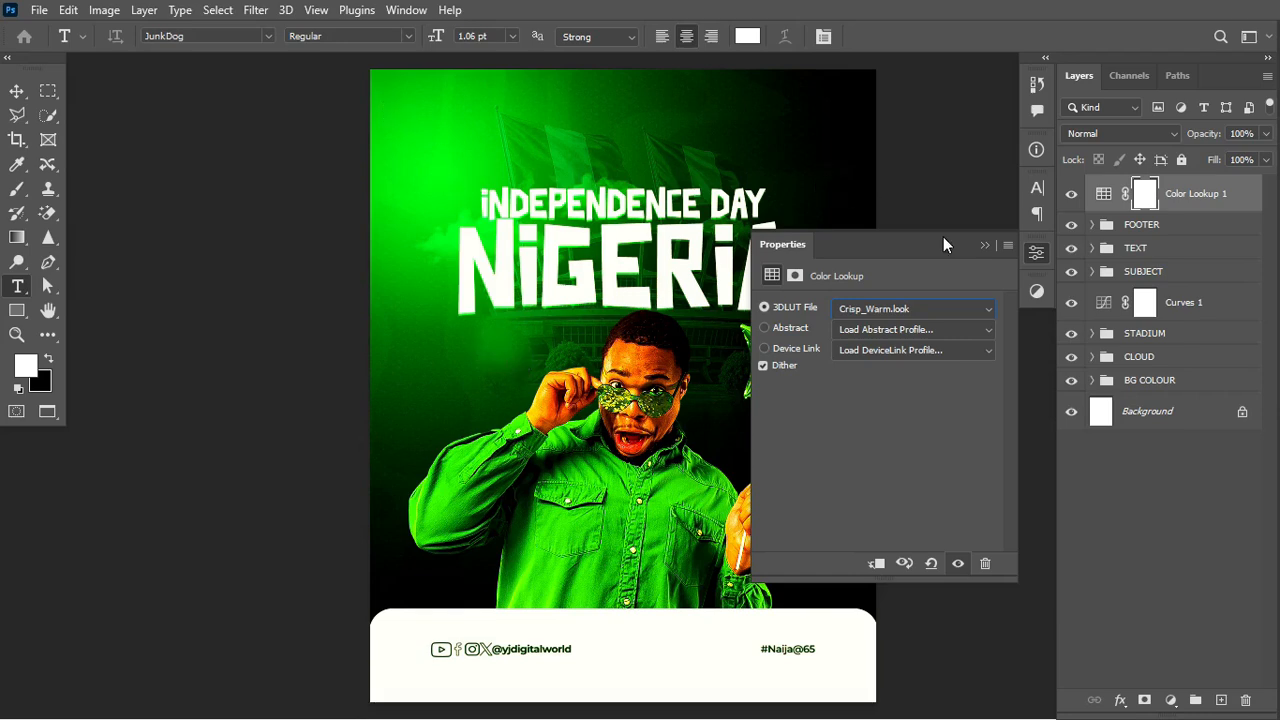
{"action": "left_click", "coordinate": [985, 245]}
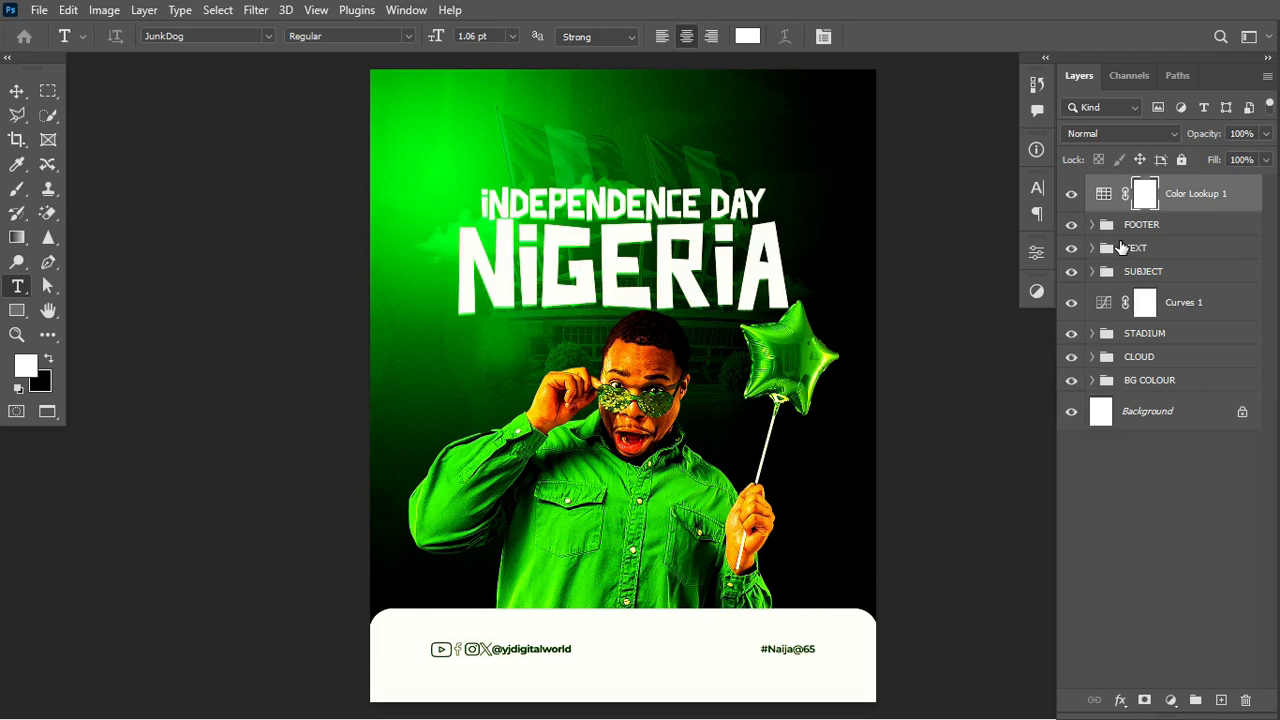
Try other 3D LUTs on the Color Lookup layer, going through FallColors.look and FoggyNight.3DL to Fuji F125 Kodak 2393.
{"action": "double_click", "coordinate": [1116, 198]}
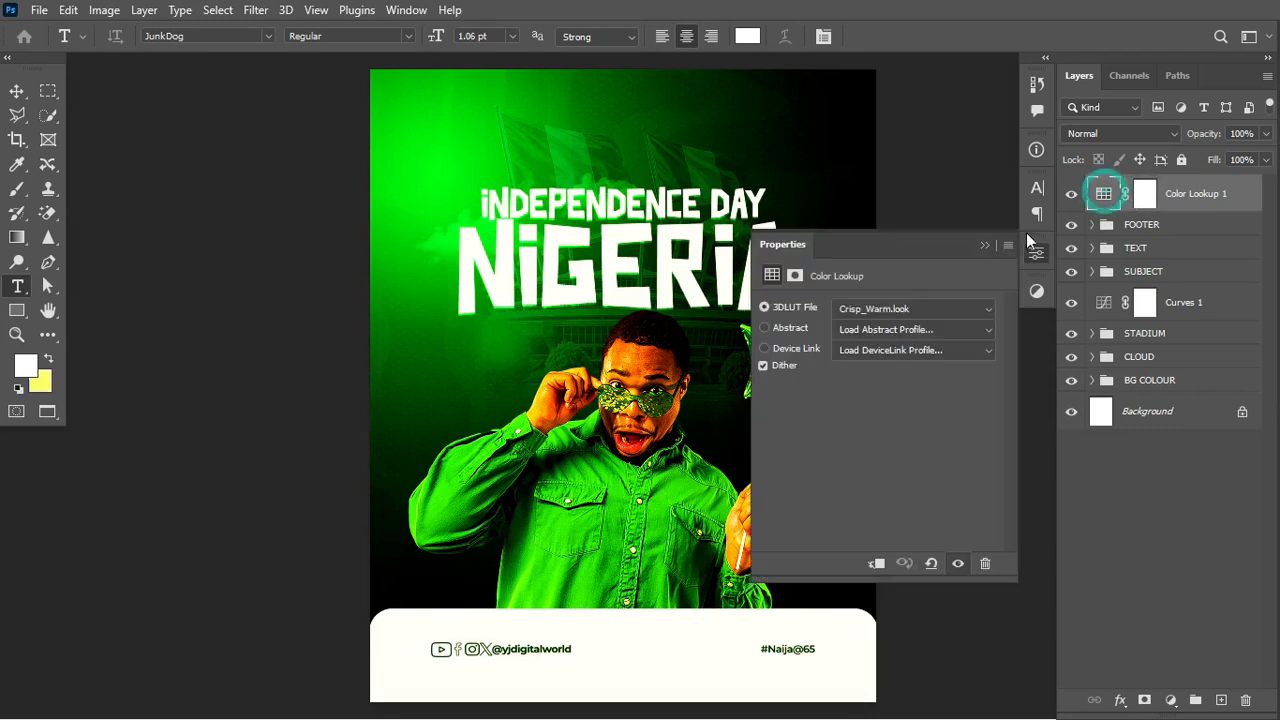
{"action": "left_click", "coordinate": [945, 304]}
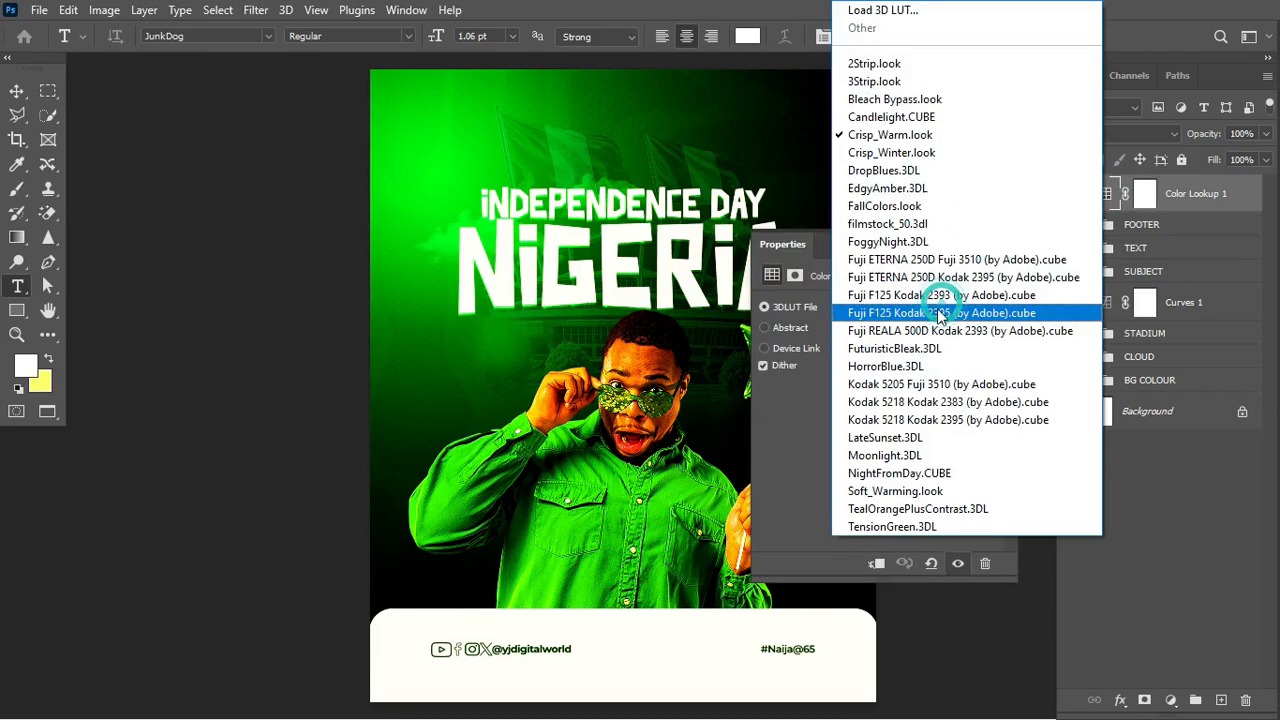
{"action": "left_click", "coordinate": [912, 170]}
{"action": "key", "text": "Down"}
{"action": "key", "text": "Down"}
{"action": "key", "text": "Down"}
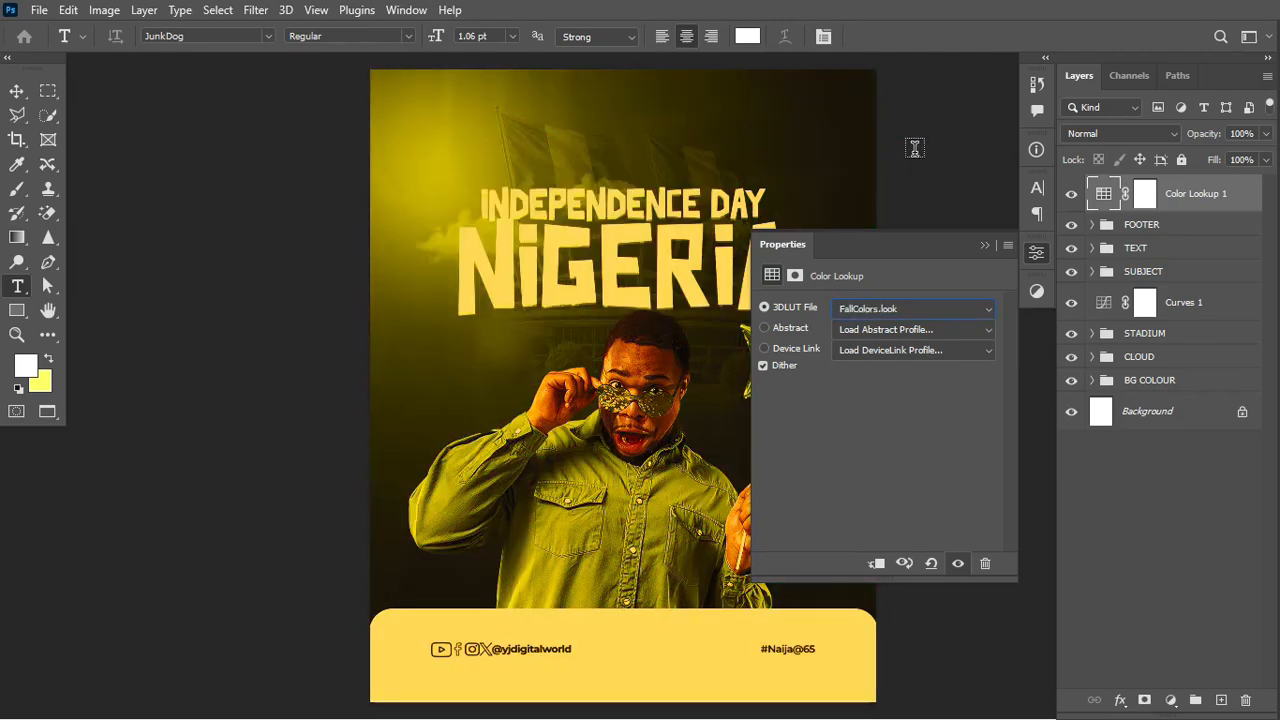
{"action": "key", "text": "Down"}
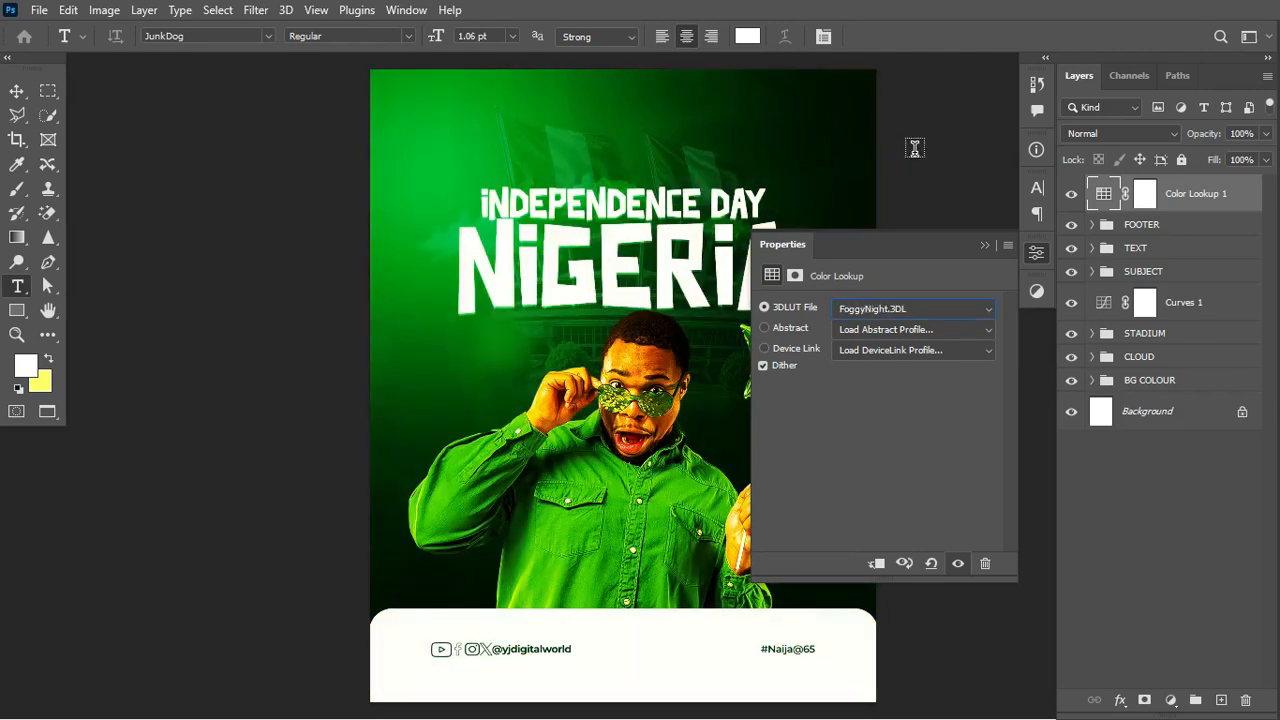
{"action": "key", "text": "Down"}
{"action": "key", "text": "Down"}
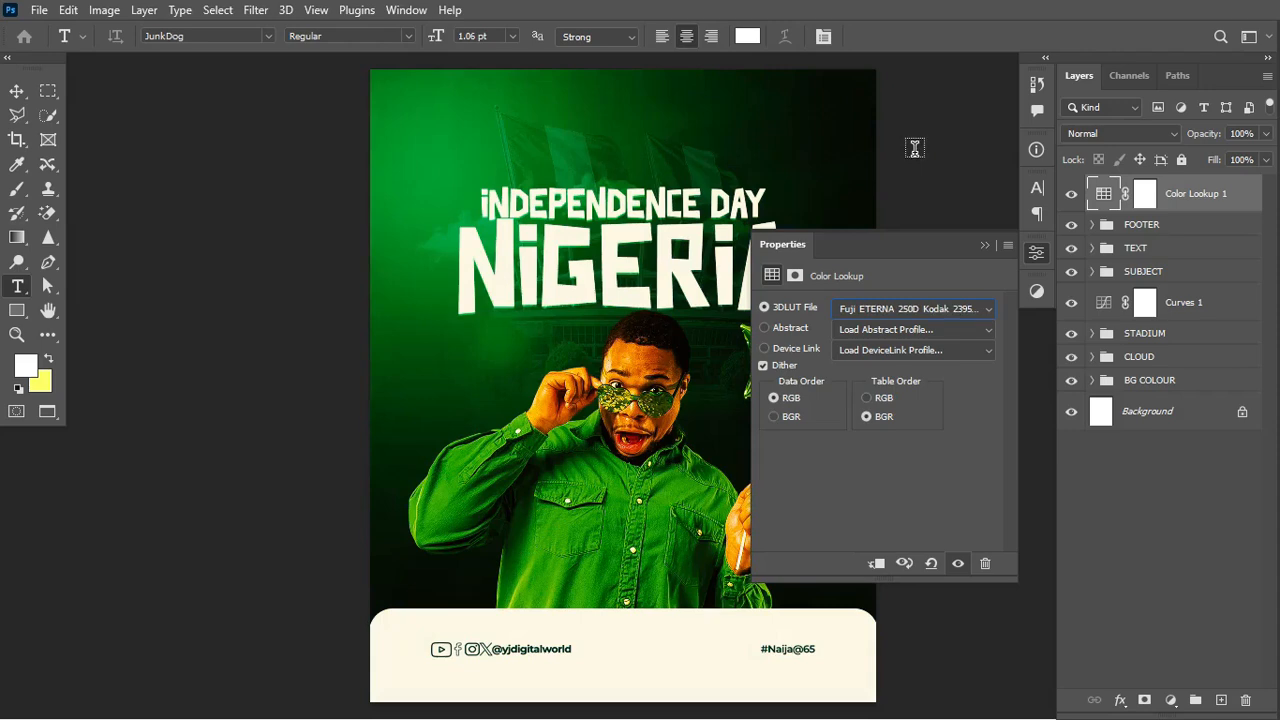
{"action": "key", "text": "Down"}
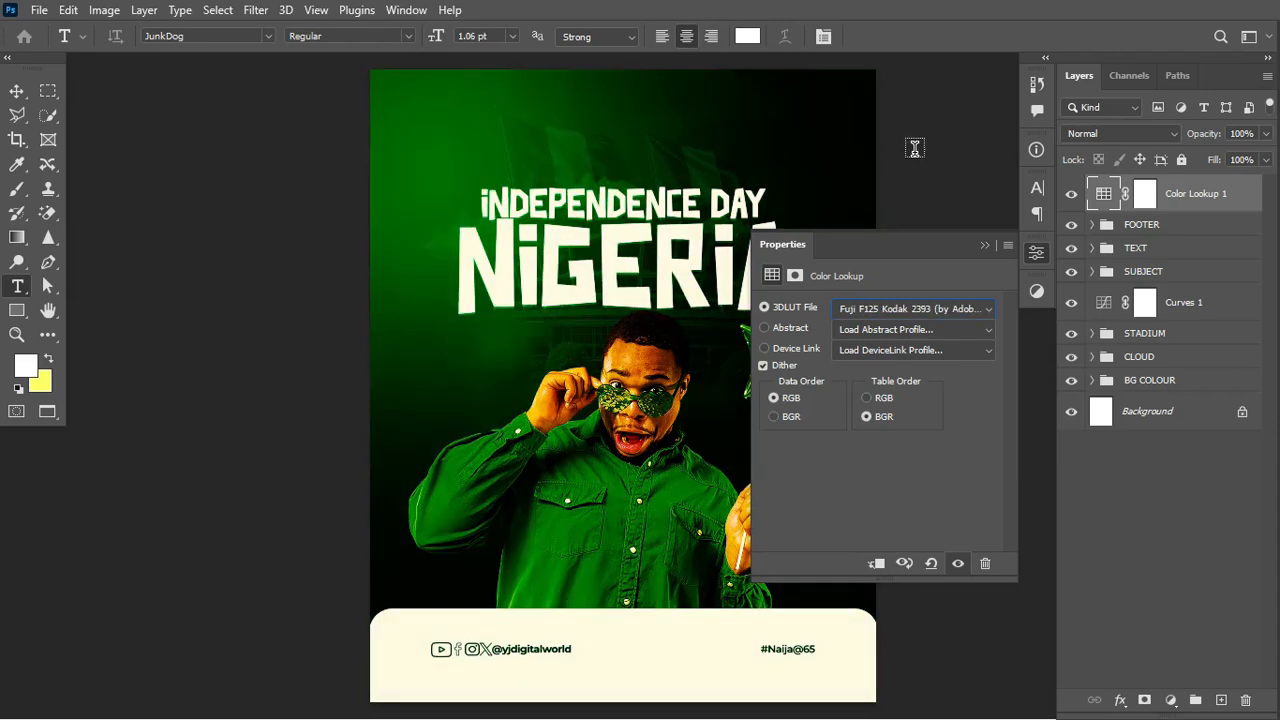